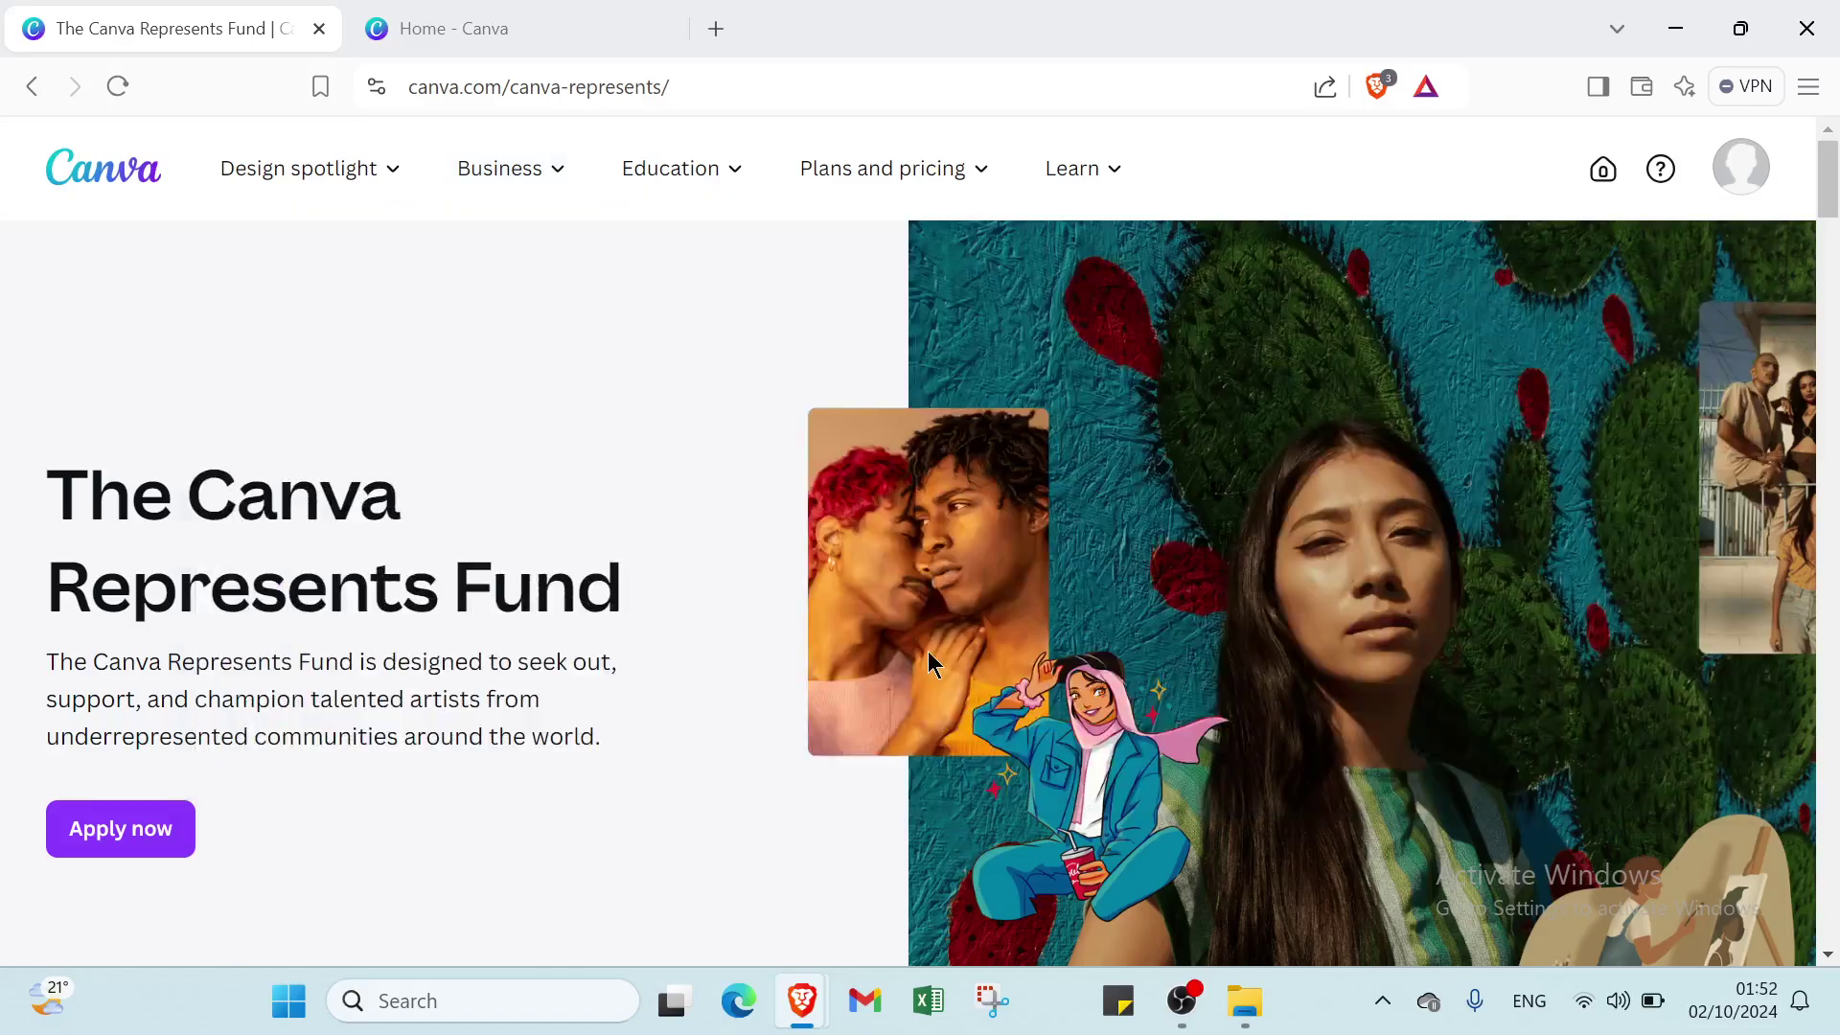
Step: Switch to the Canva home page and search Canva Templates for "table"
{"action": "scroll", "coordinate": [915, 656], "scroll_direction": "down", "scroll_amount": 4}
{"action": "scroll", "coordinate": [911, 652], "scroll_direction": "up", "scroll_amount": 4}
{"action": "left_click", "coordinate": [508, 42]}
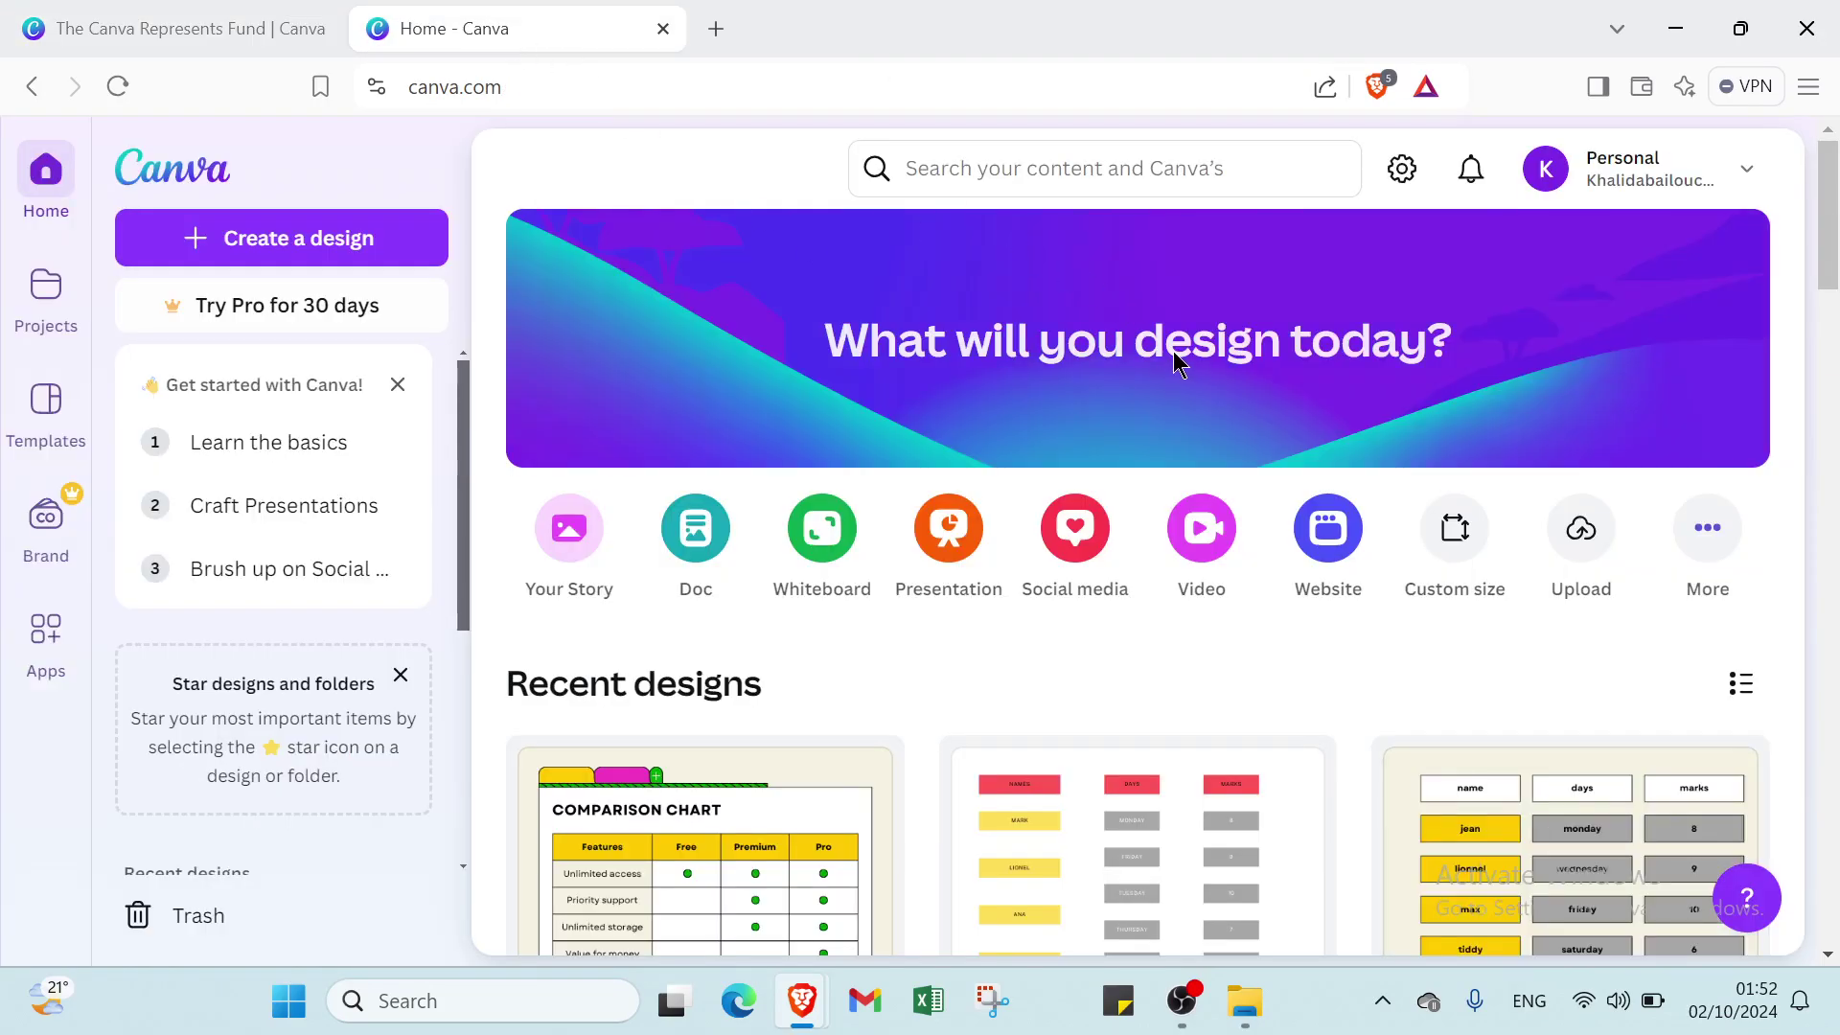
{"action": "scroll", "coordinate": [1001, 406], "scroll_direction": "down", "scroll_amount": 3}
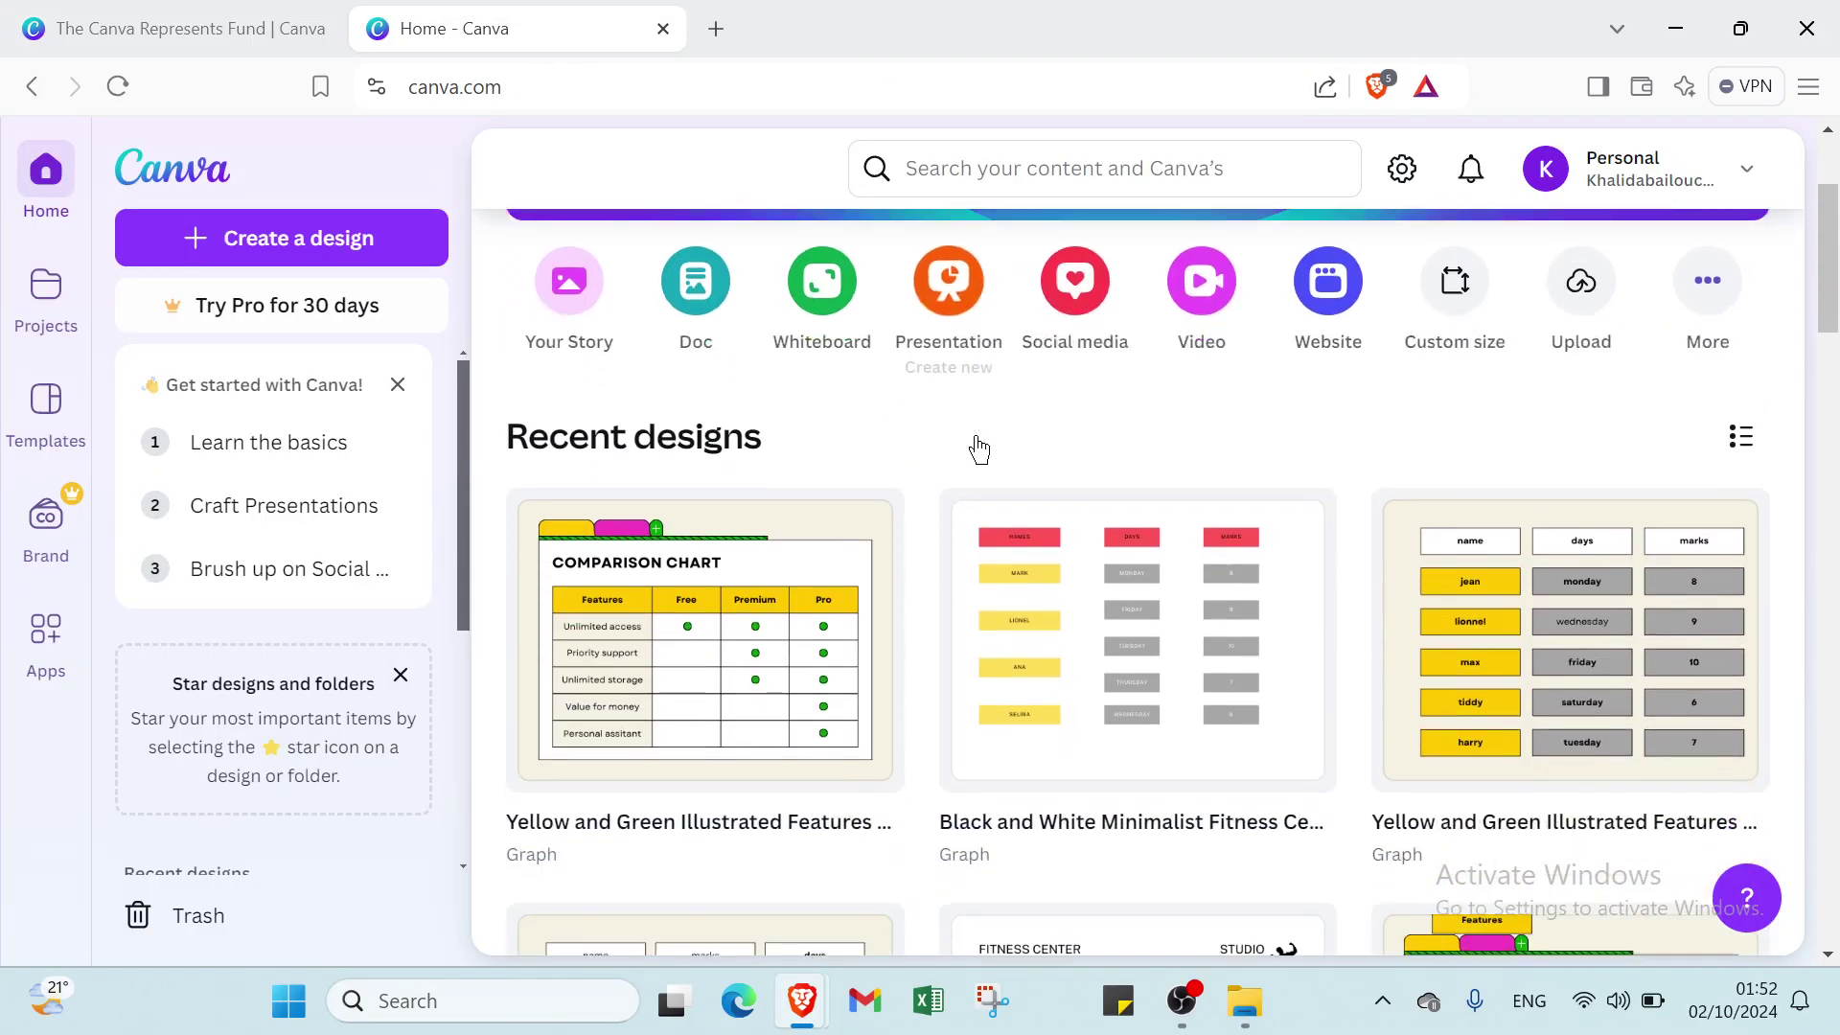
{"action": "scroll", "coordinate": [972, 443], "scroll_direction": "up", "scroll_amount": 3}
{"action": "left_click", "coordinate": [1052, 158]}
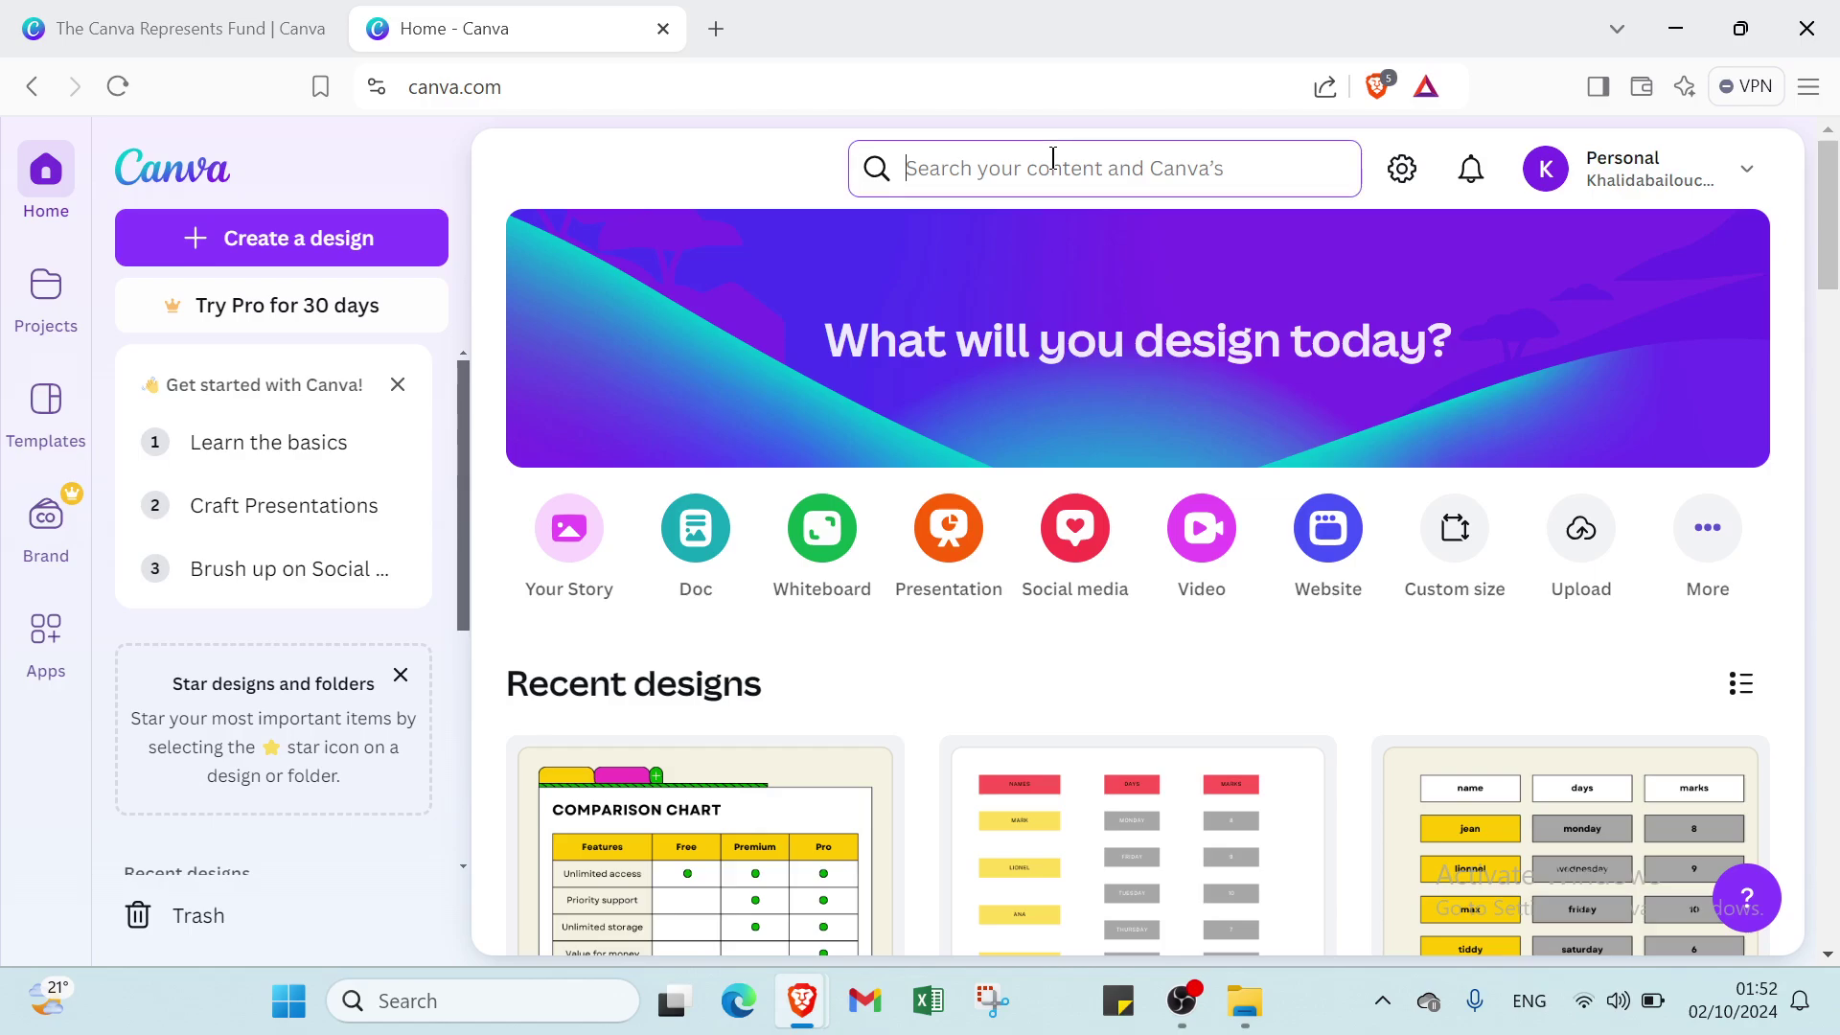
{"action": "left_click", "coordinate": [1013, 254]}
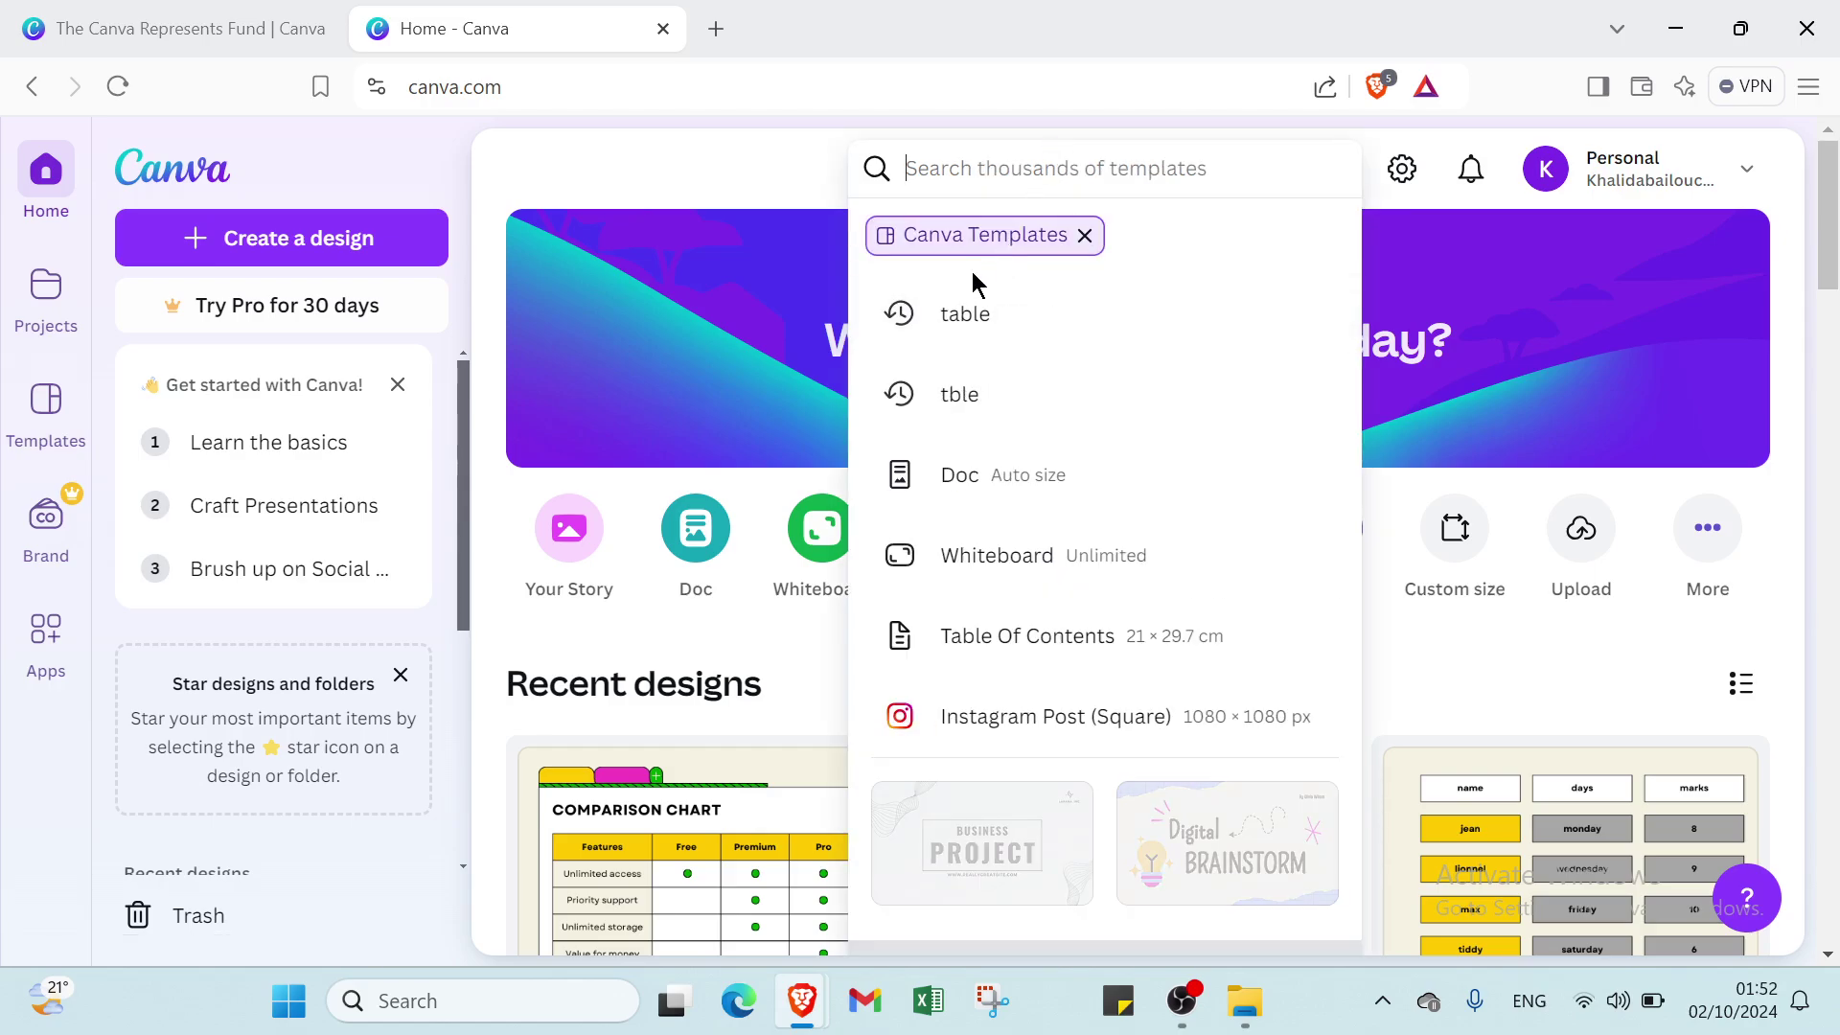
{"action": "left_click", "coordinate": [969, 312]}
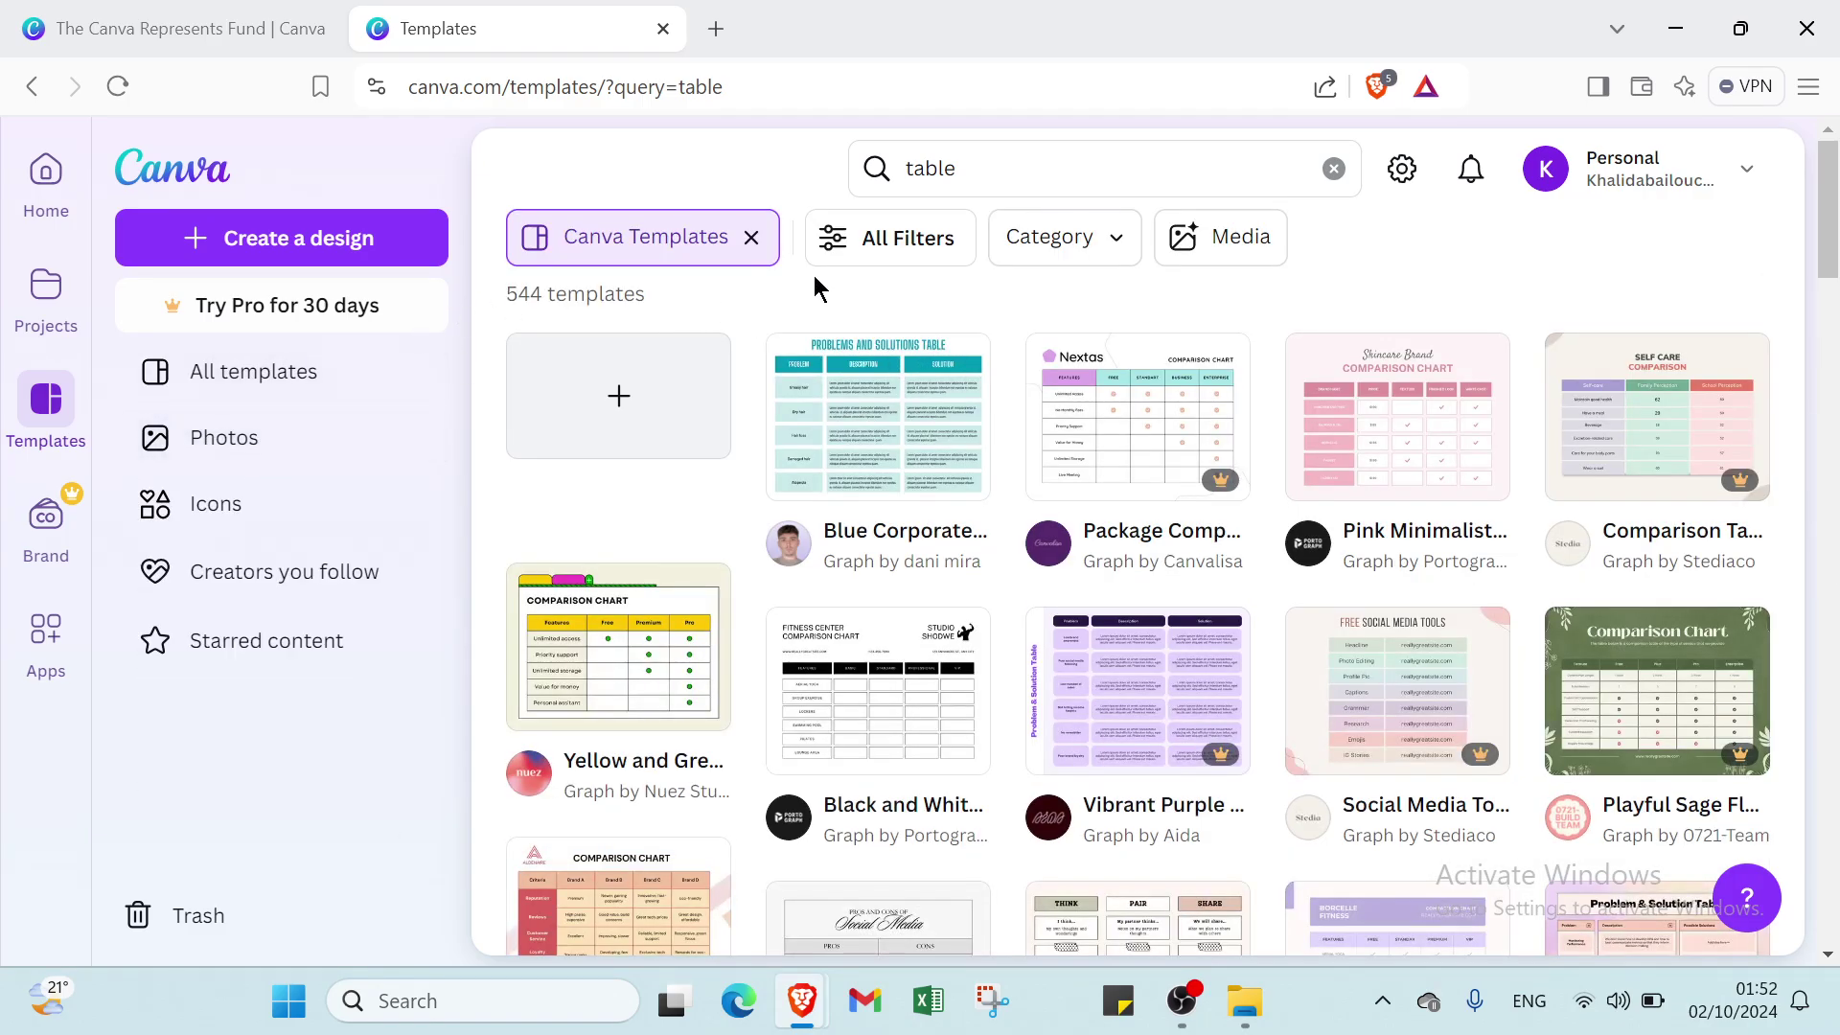
Step: Filter the template results by price to show only Free templates
{"action": "left_click", "coordinate": [848, 242]}
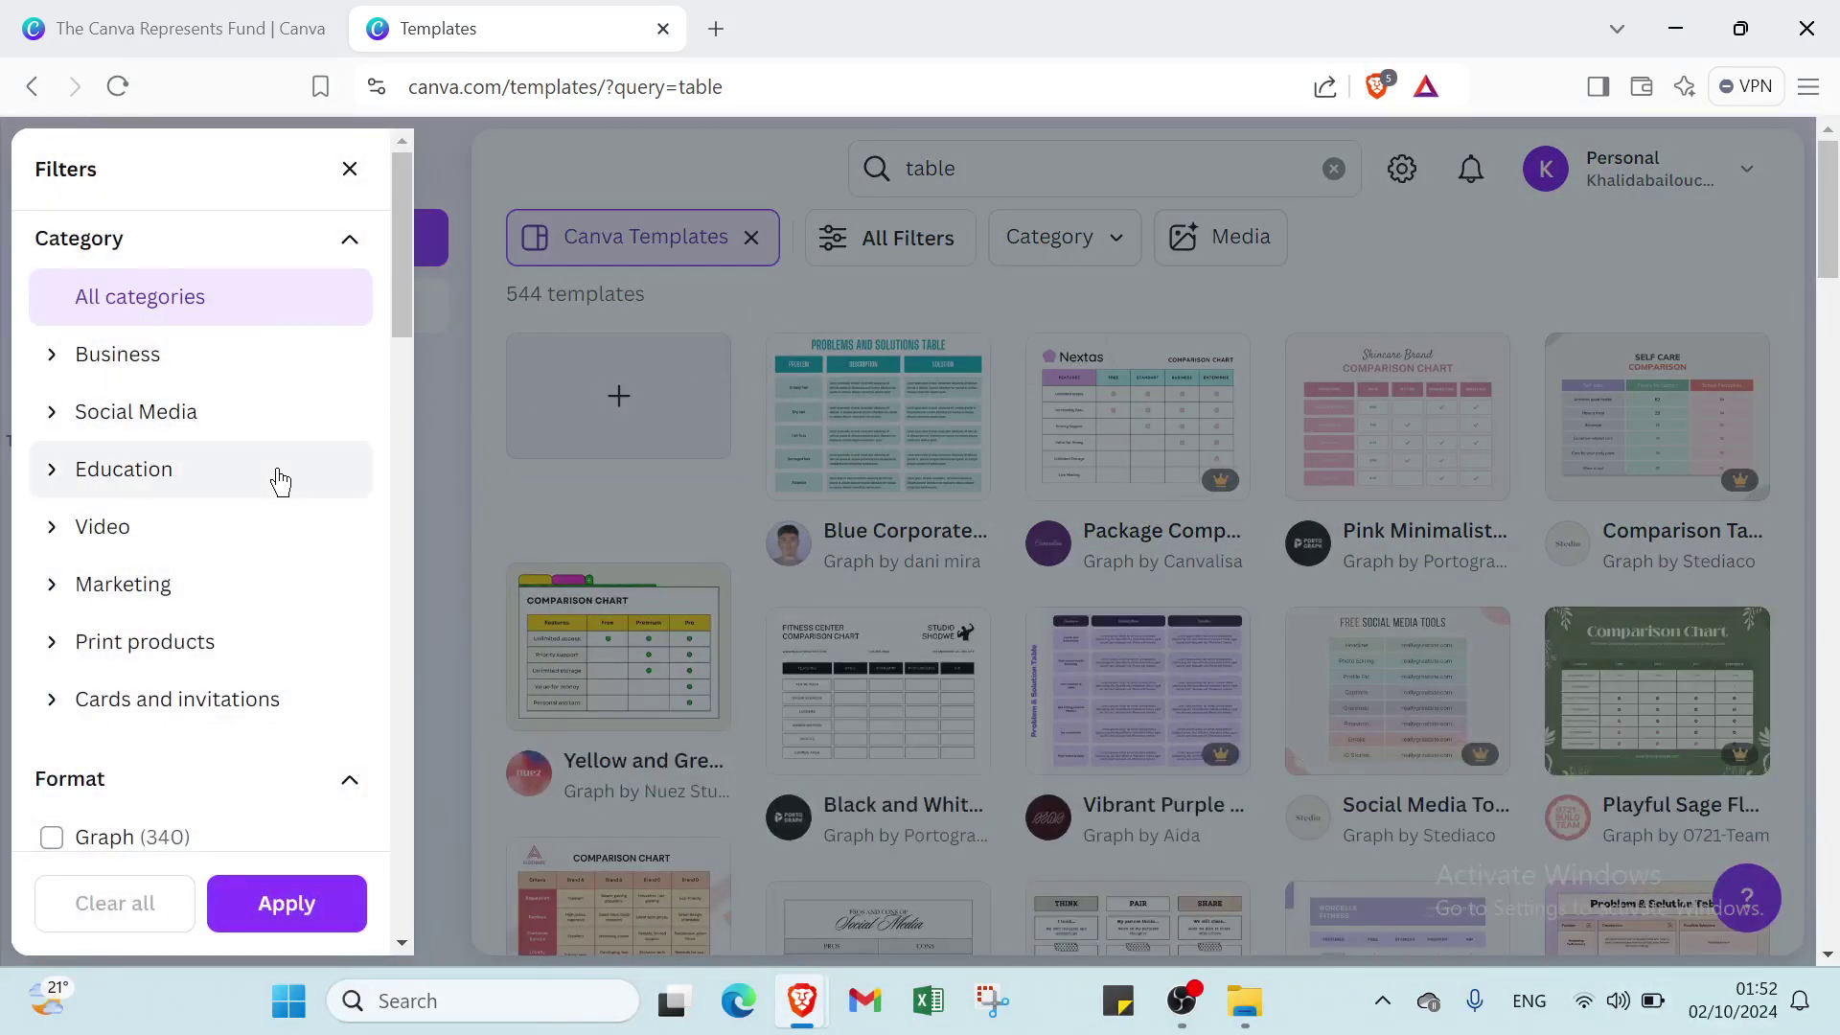
{"action": "scroll", "coordinate": [280, 482], "scroll_direction": "down", "scroll_amount": 15}
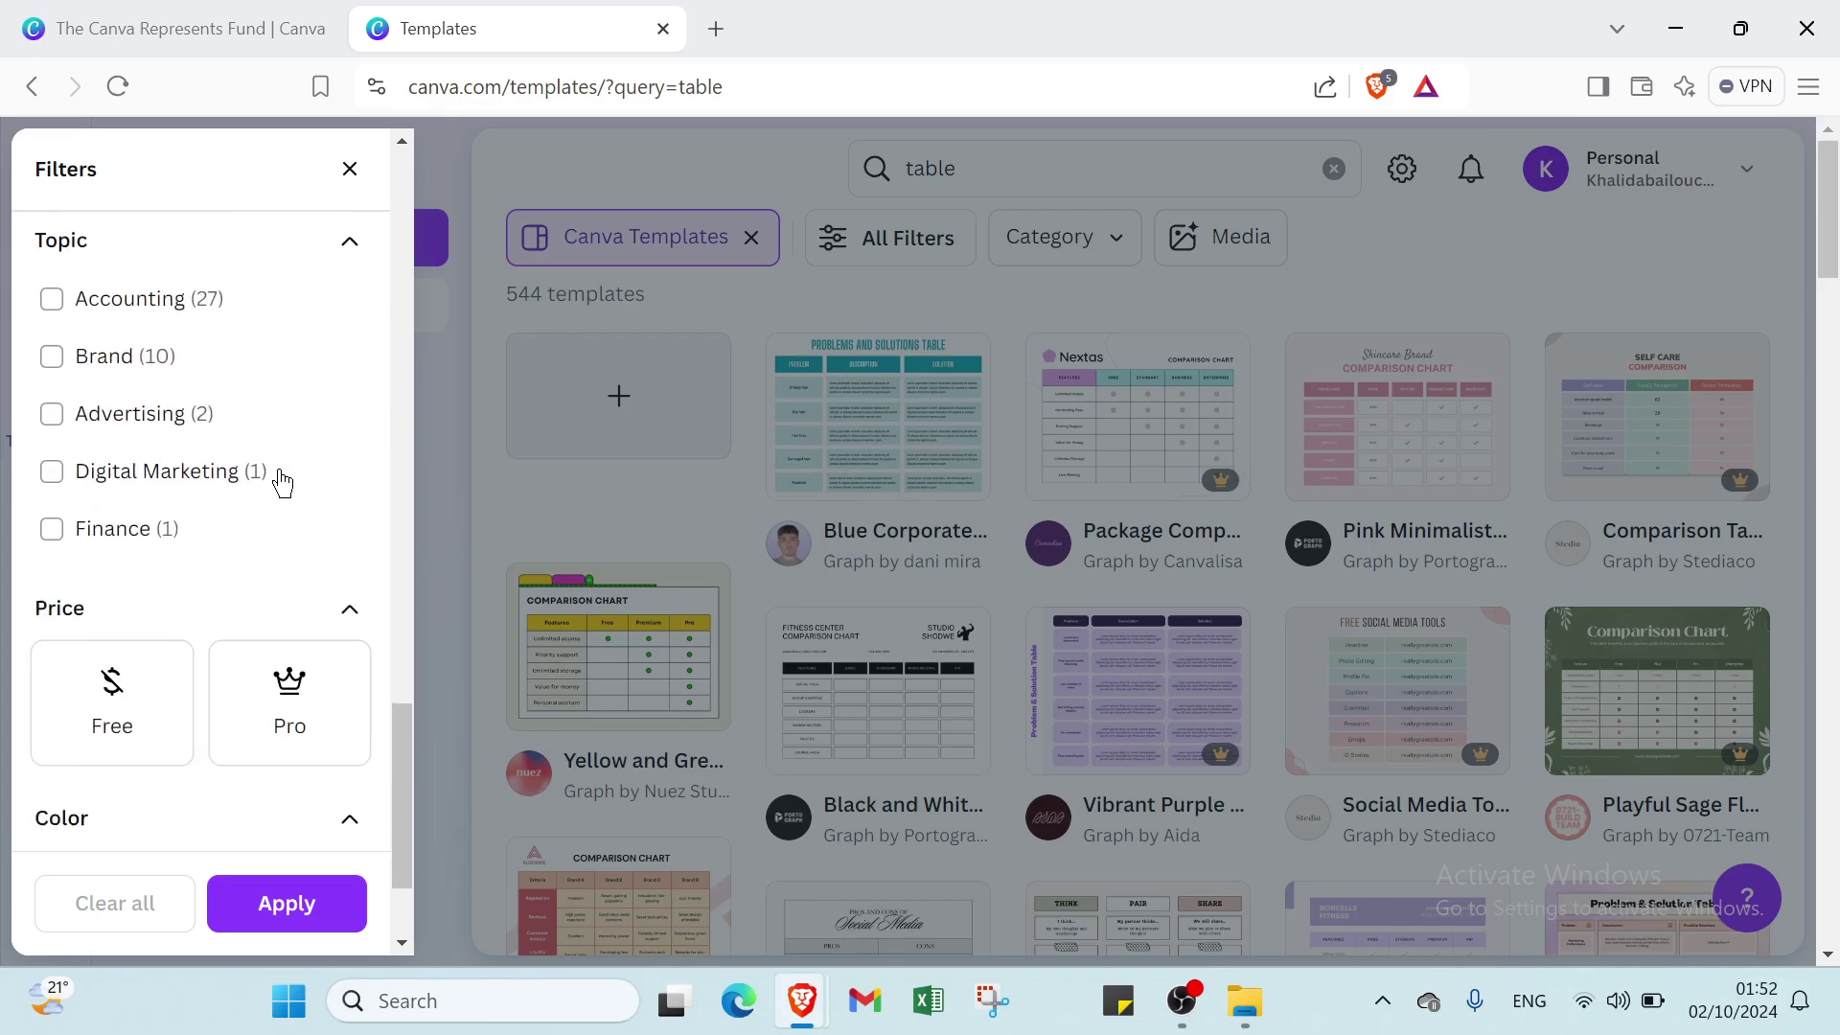
{"action": "scroll", "coordinate": [280, 482], "scroll_direction": "down", "scroll_amount": 2}
{"action": "left_click", "coordinate": [146, 503]}
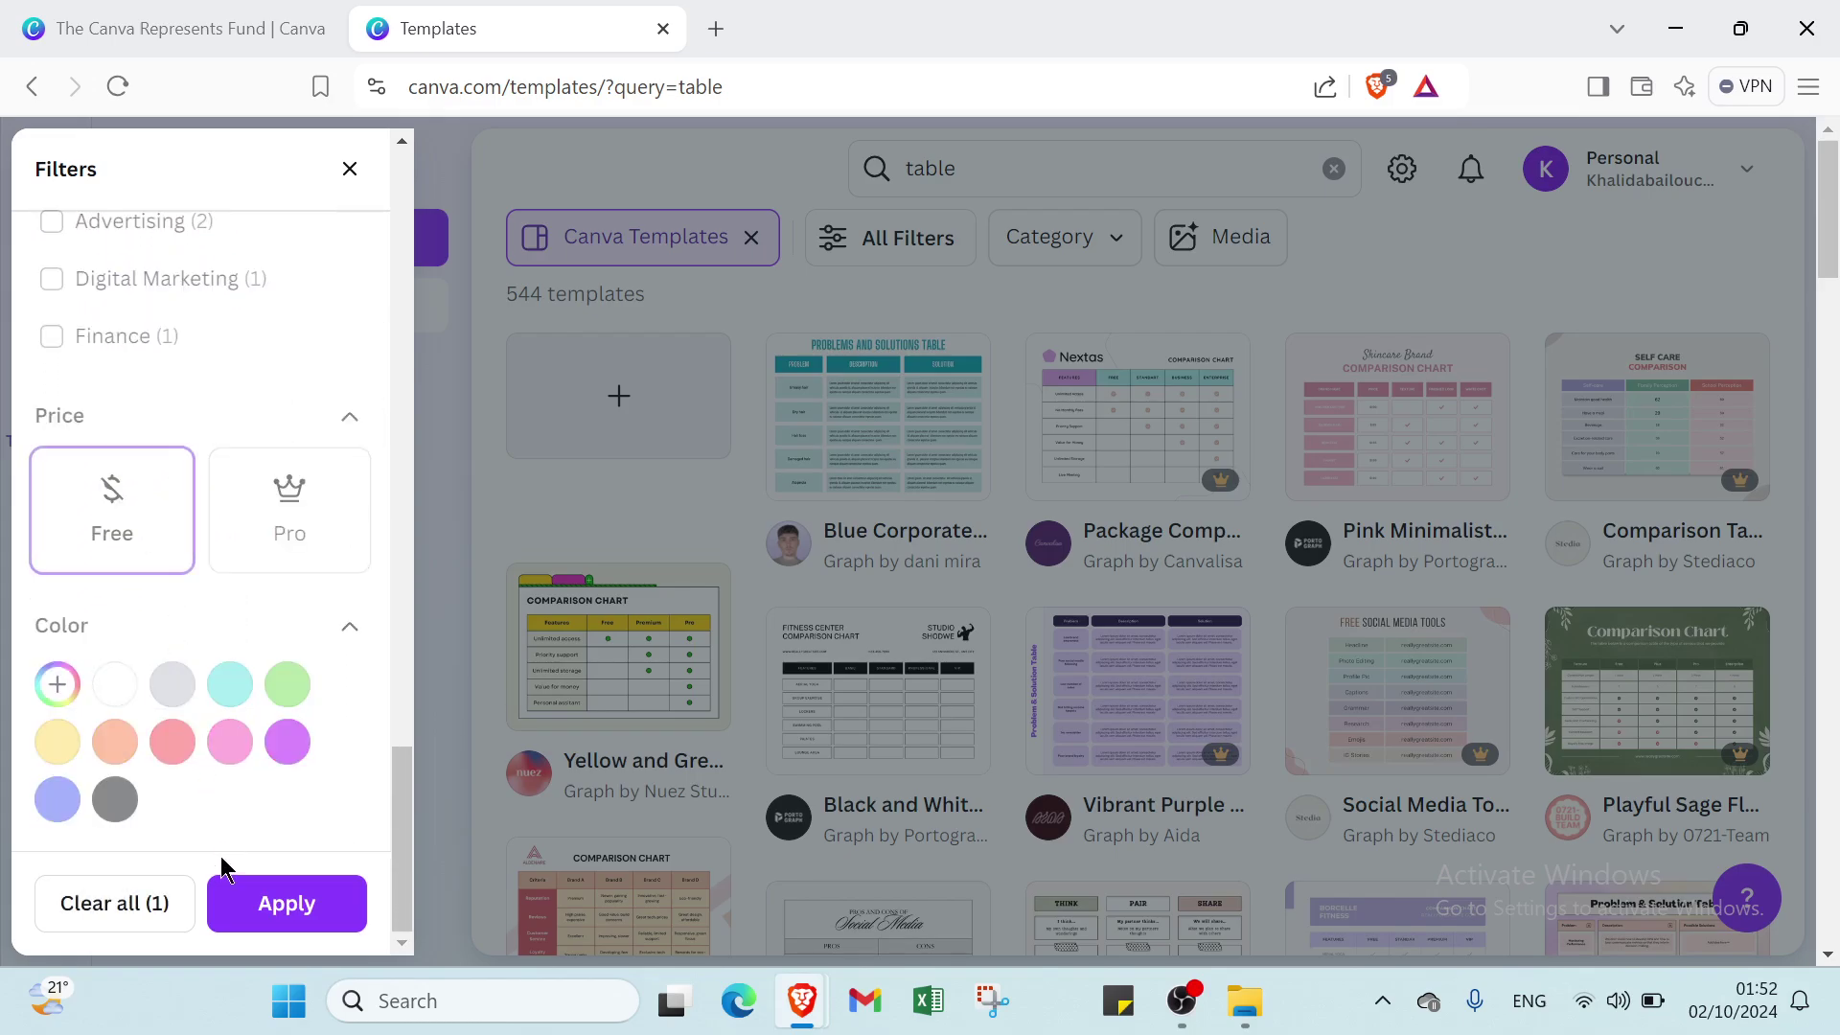
{"action": "left_click", "coordinate": [261, 904]}
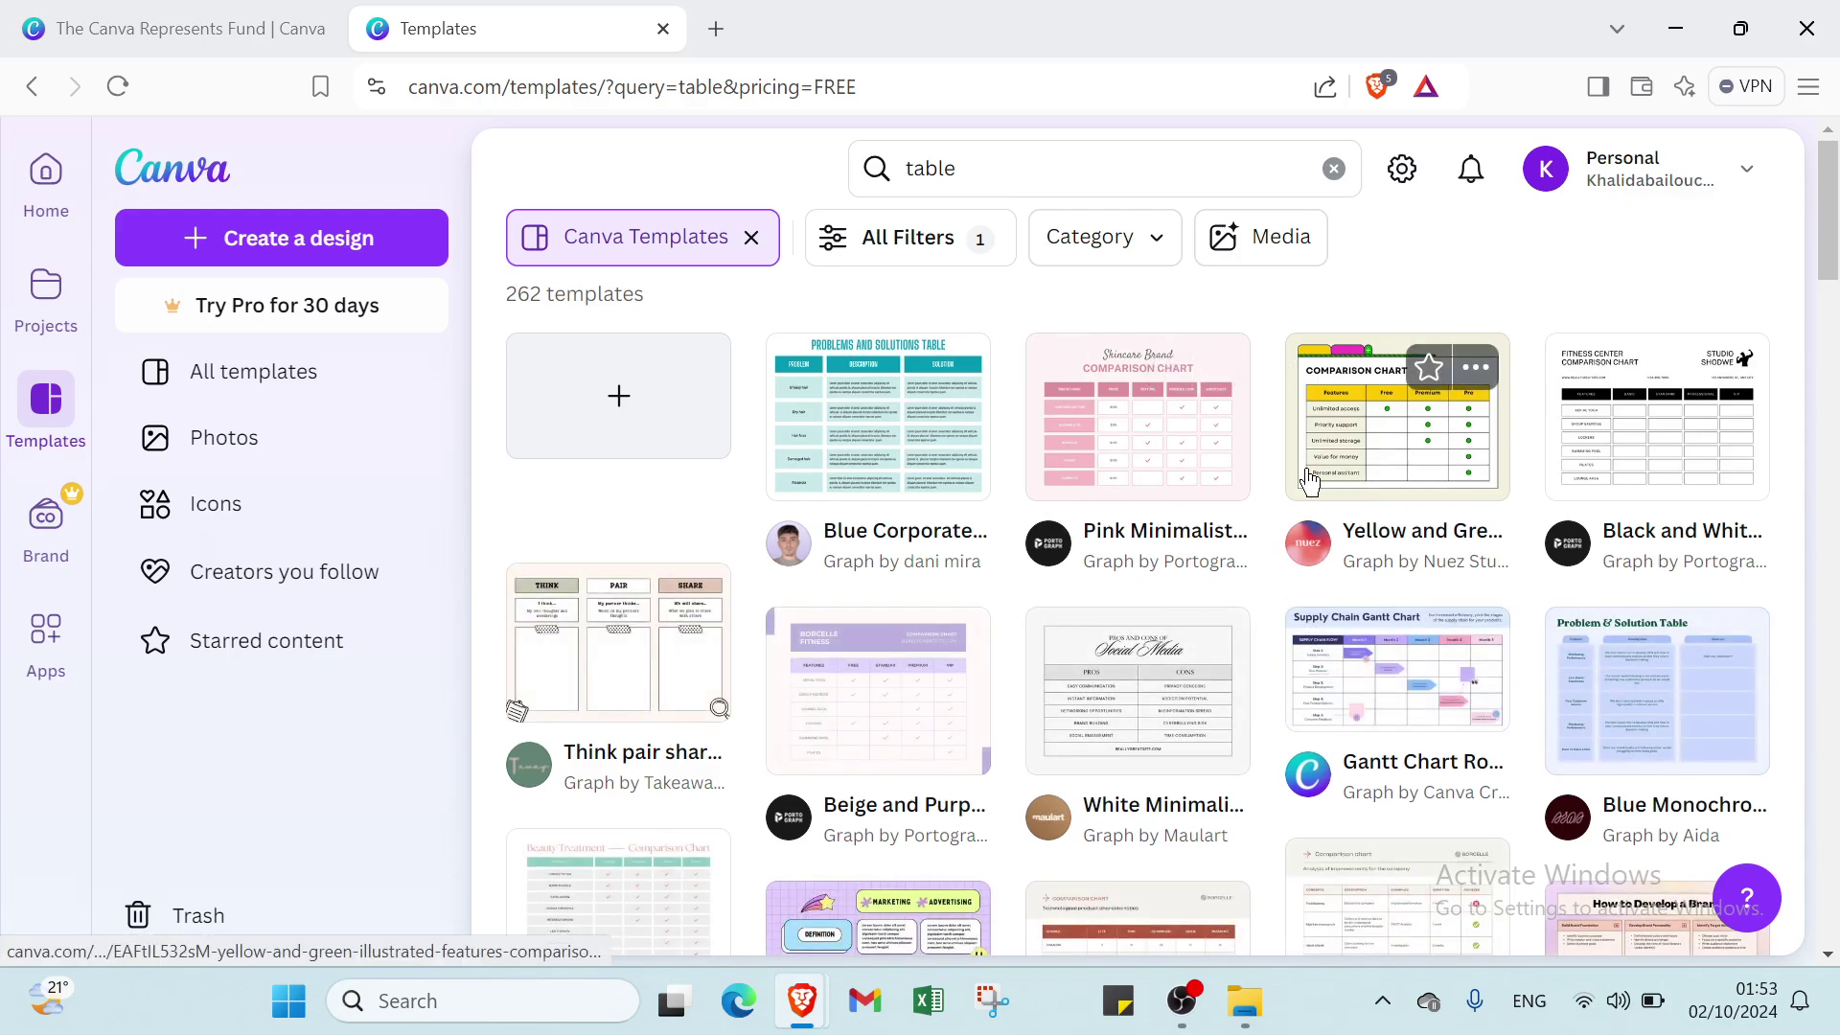
Step: Open the Blue Corporate Modern Problems and Solutions Comparison Chart template for customizing and enlarge the view to 63%
{"action": "left_click", "coordinate": [883, 449]}
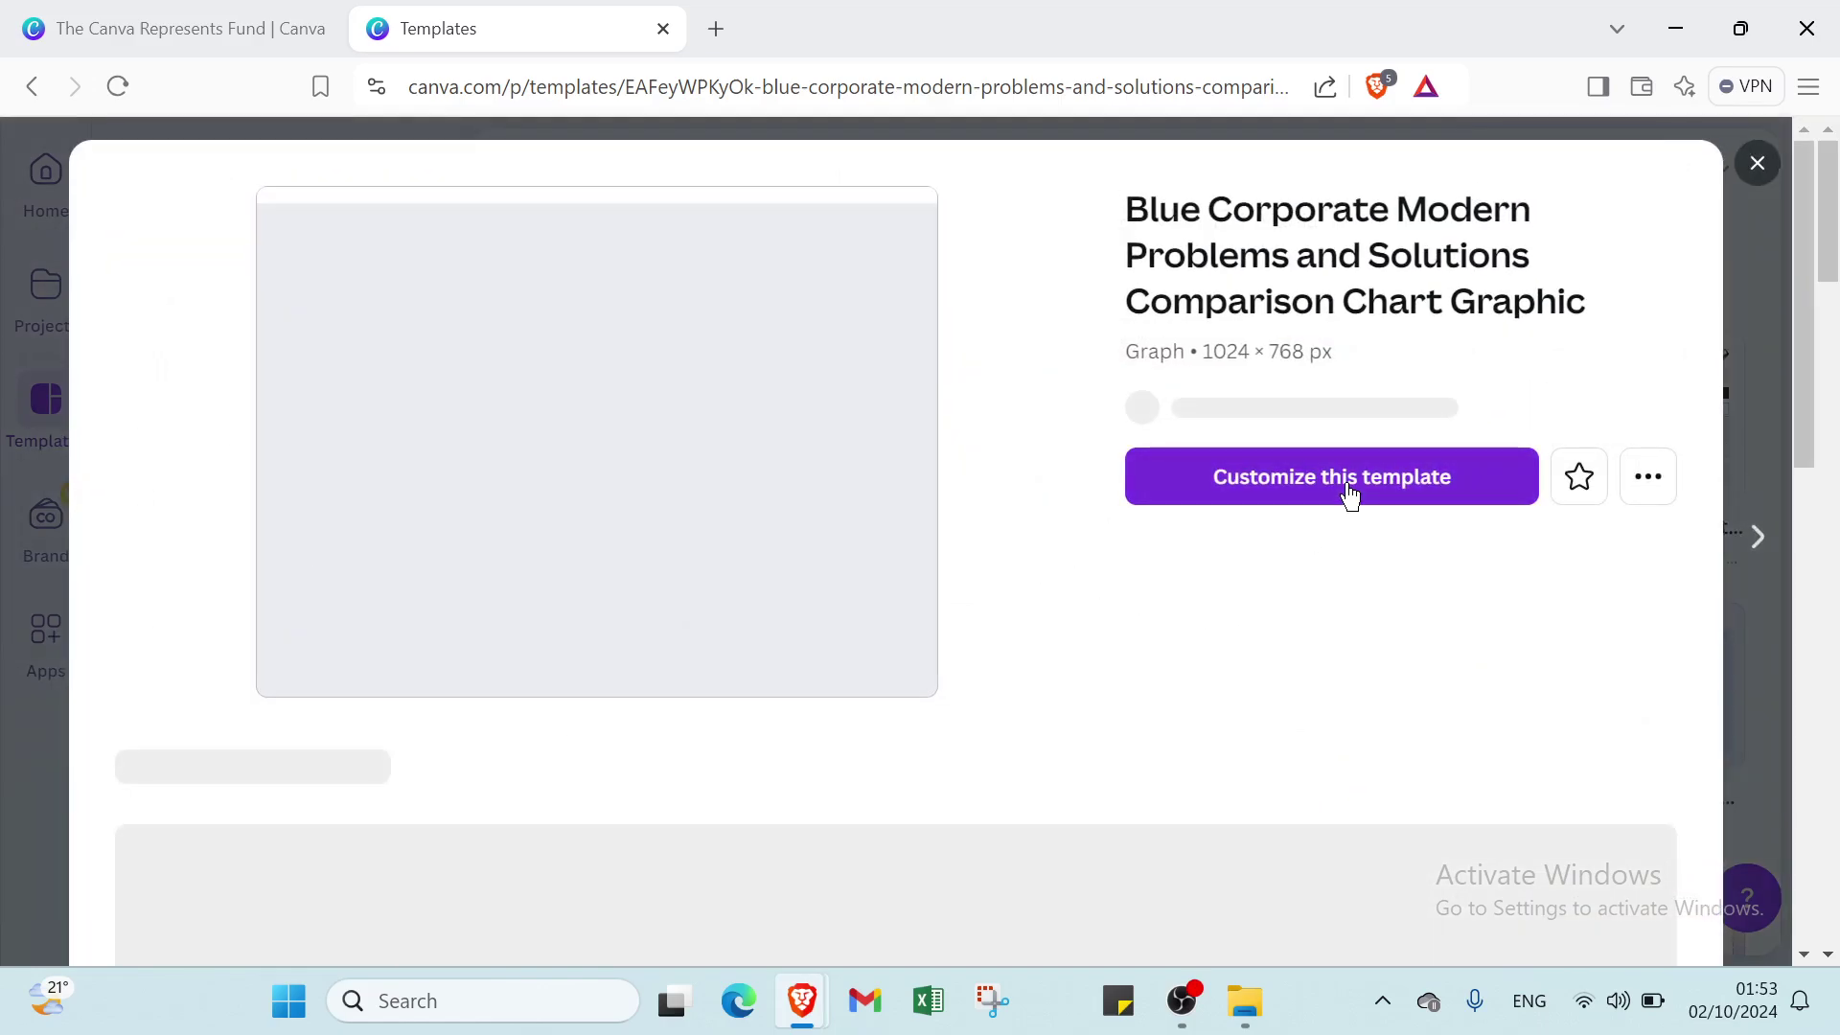
{"action": "left_click", "coordinate": [1350, 494]}
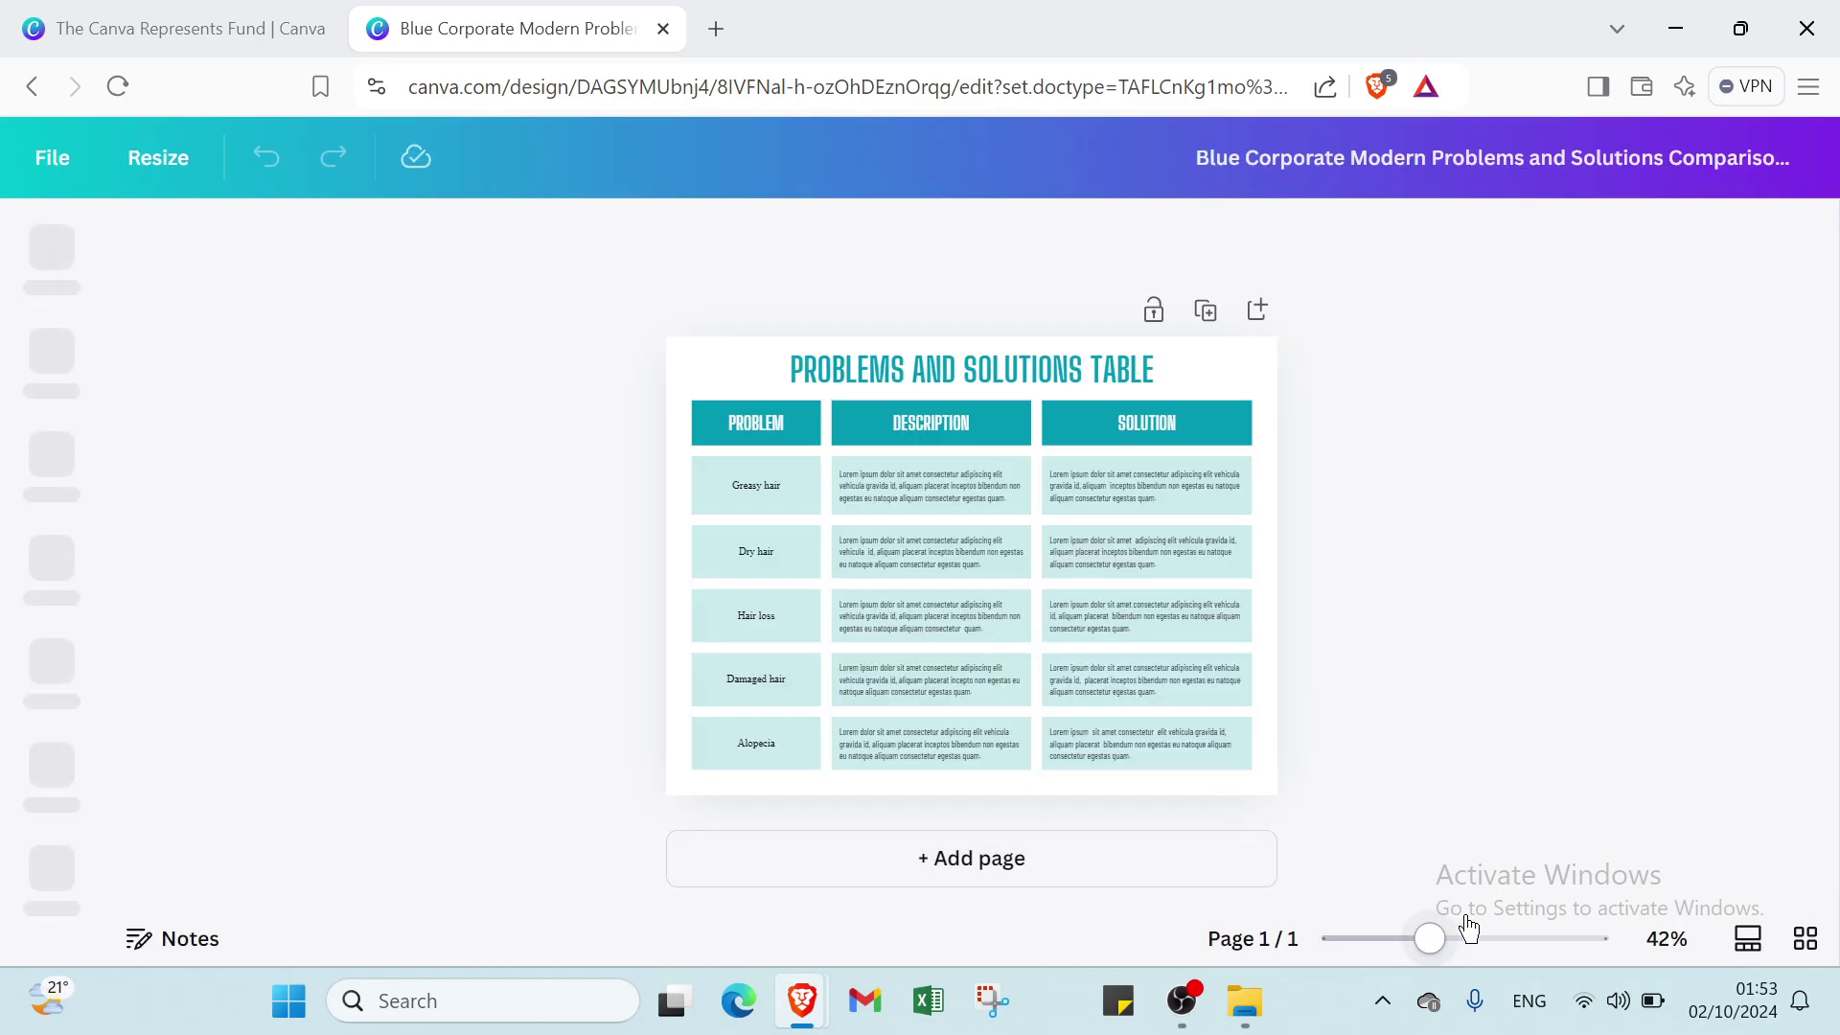
{"action": "left_click_drag", "start_coordinate": [1435, 939], "coordinate": [1457, 940]}
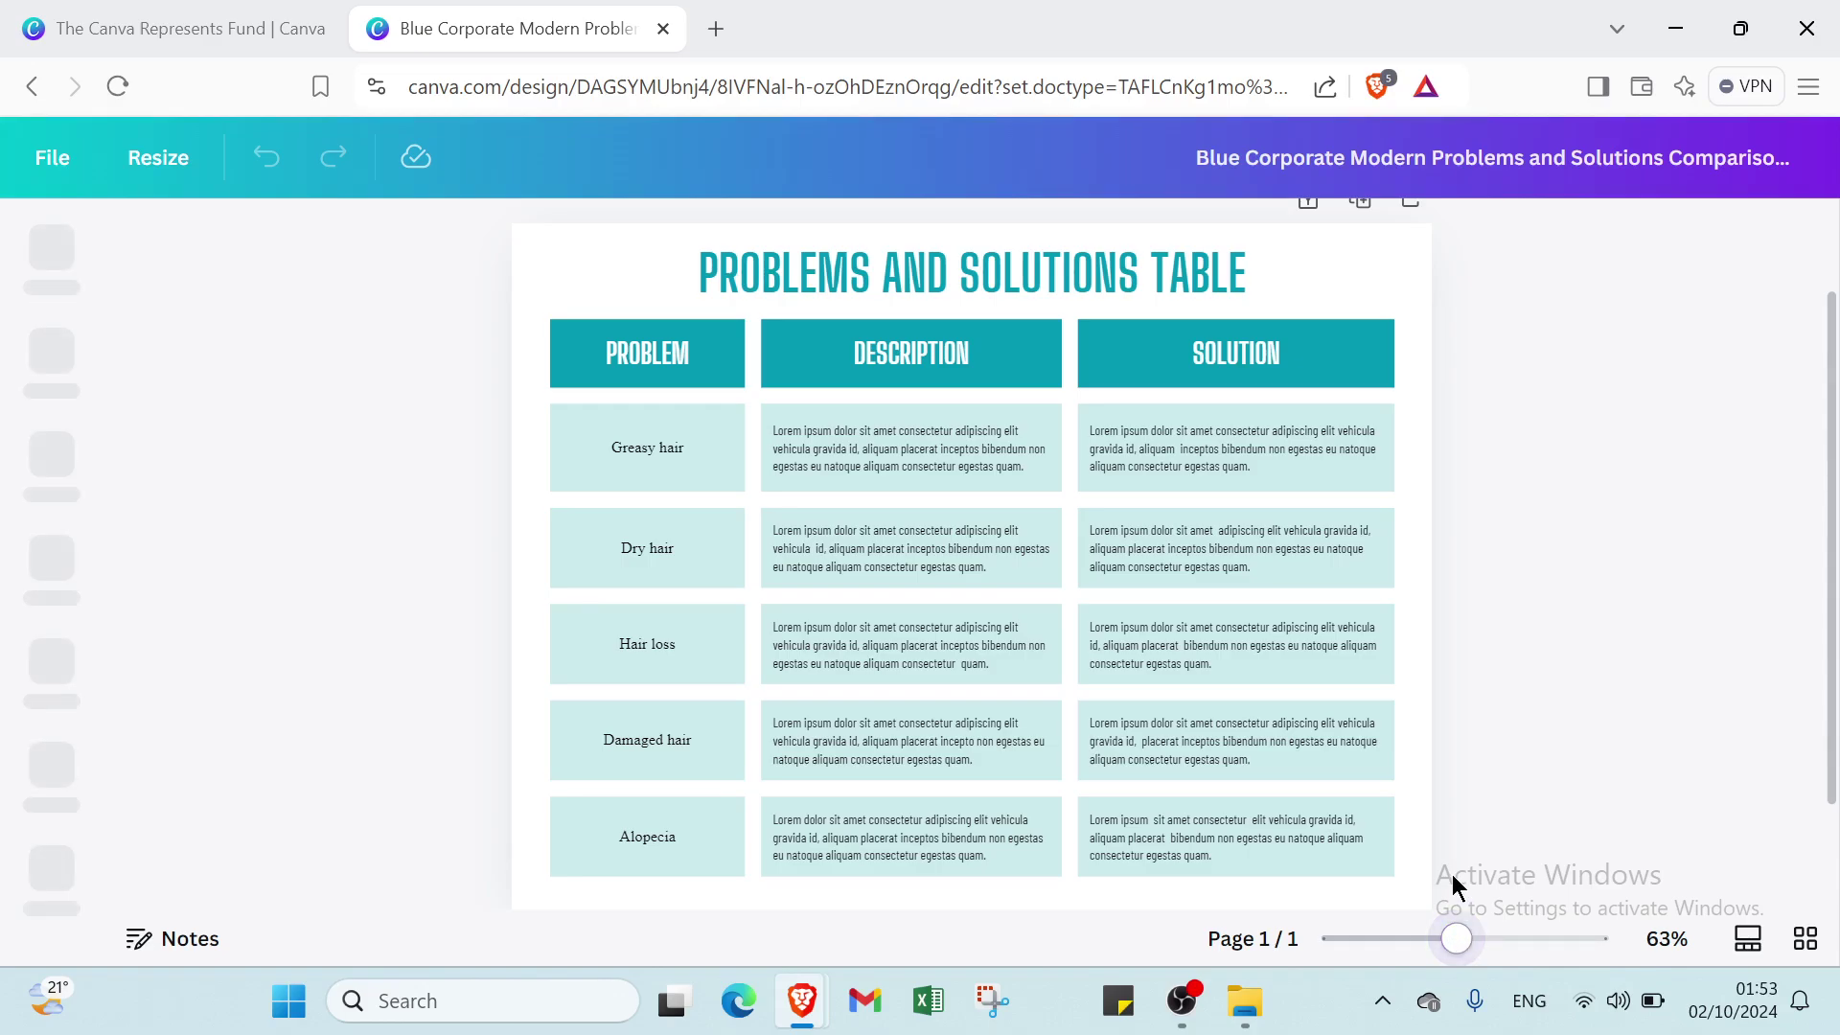
Step: Add a blank second page below the problems and solutions table
{"action": "scroll", "coordinate": [1163, 686], "scroll_direction": "down", "scroll_amount": 2}
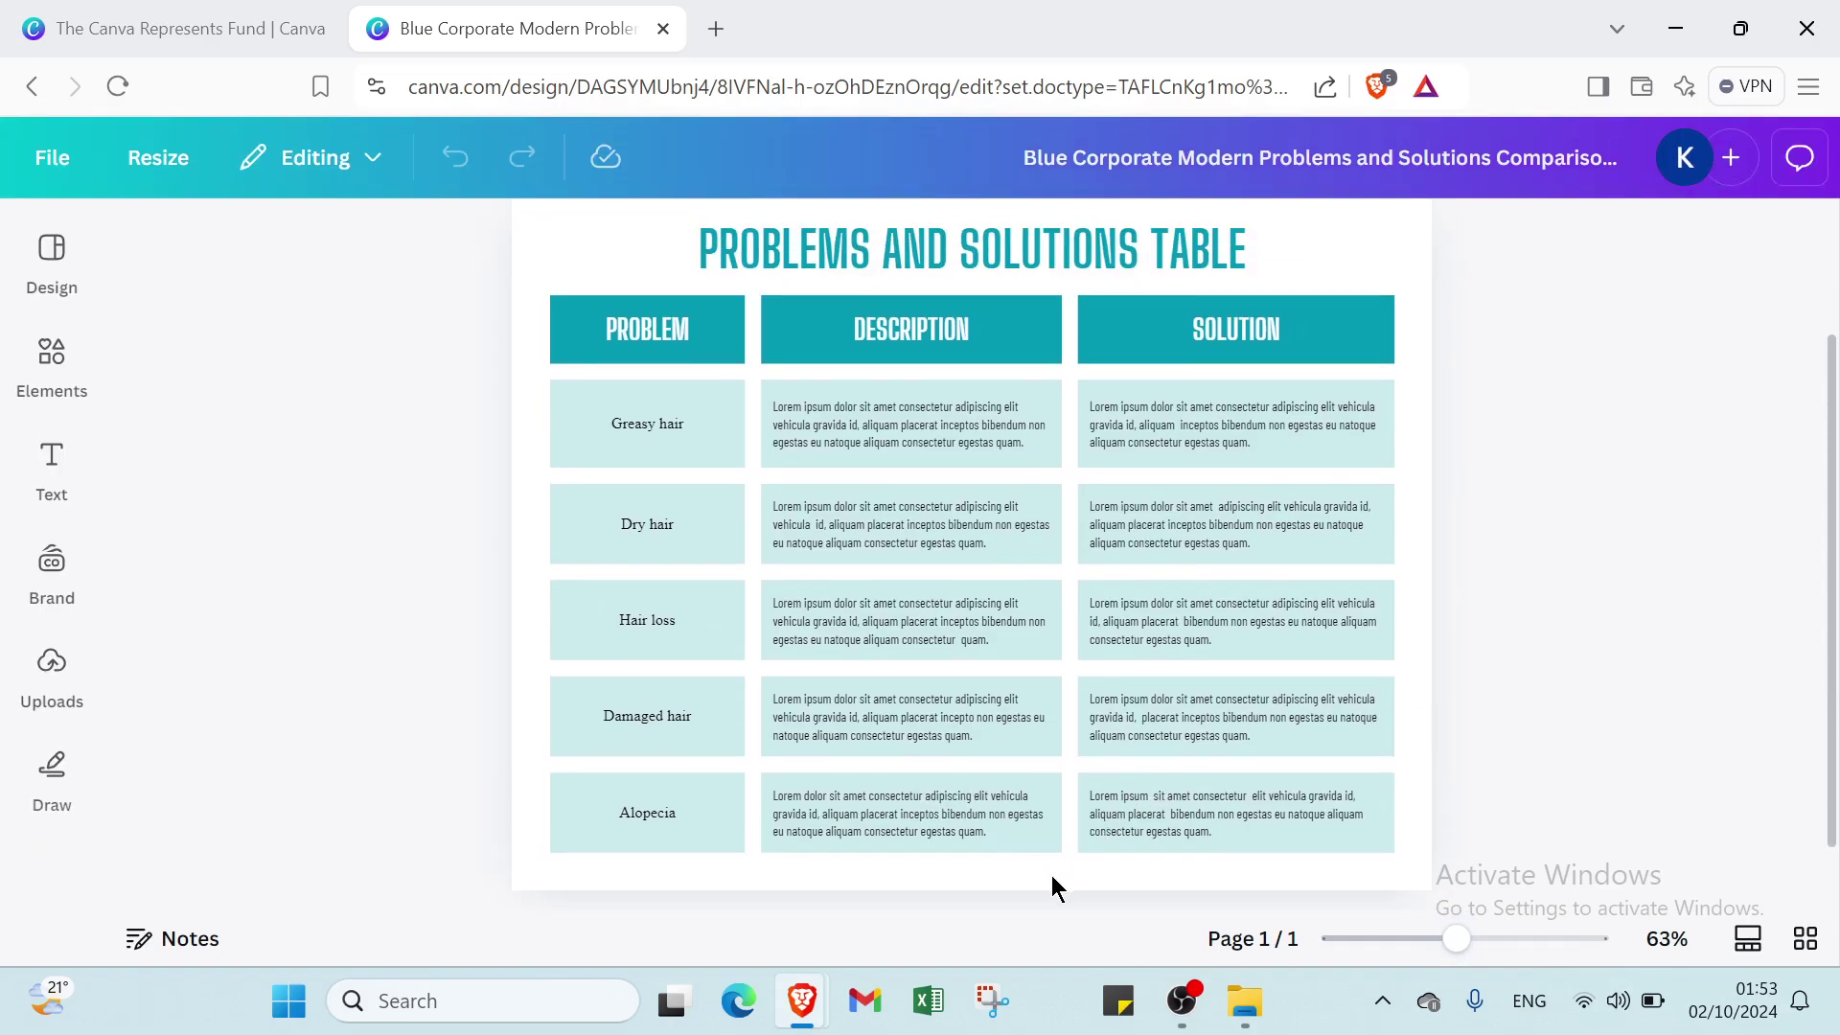
{"action": "scroll", "coordinate": [1051, 877], "scroll_direction": "down", "scroll_amount": 2}
{"action": "left_click", "coordinate": [961, 857]}
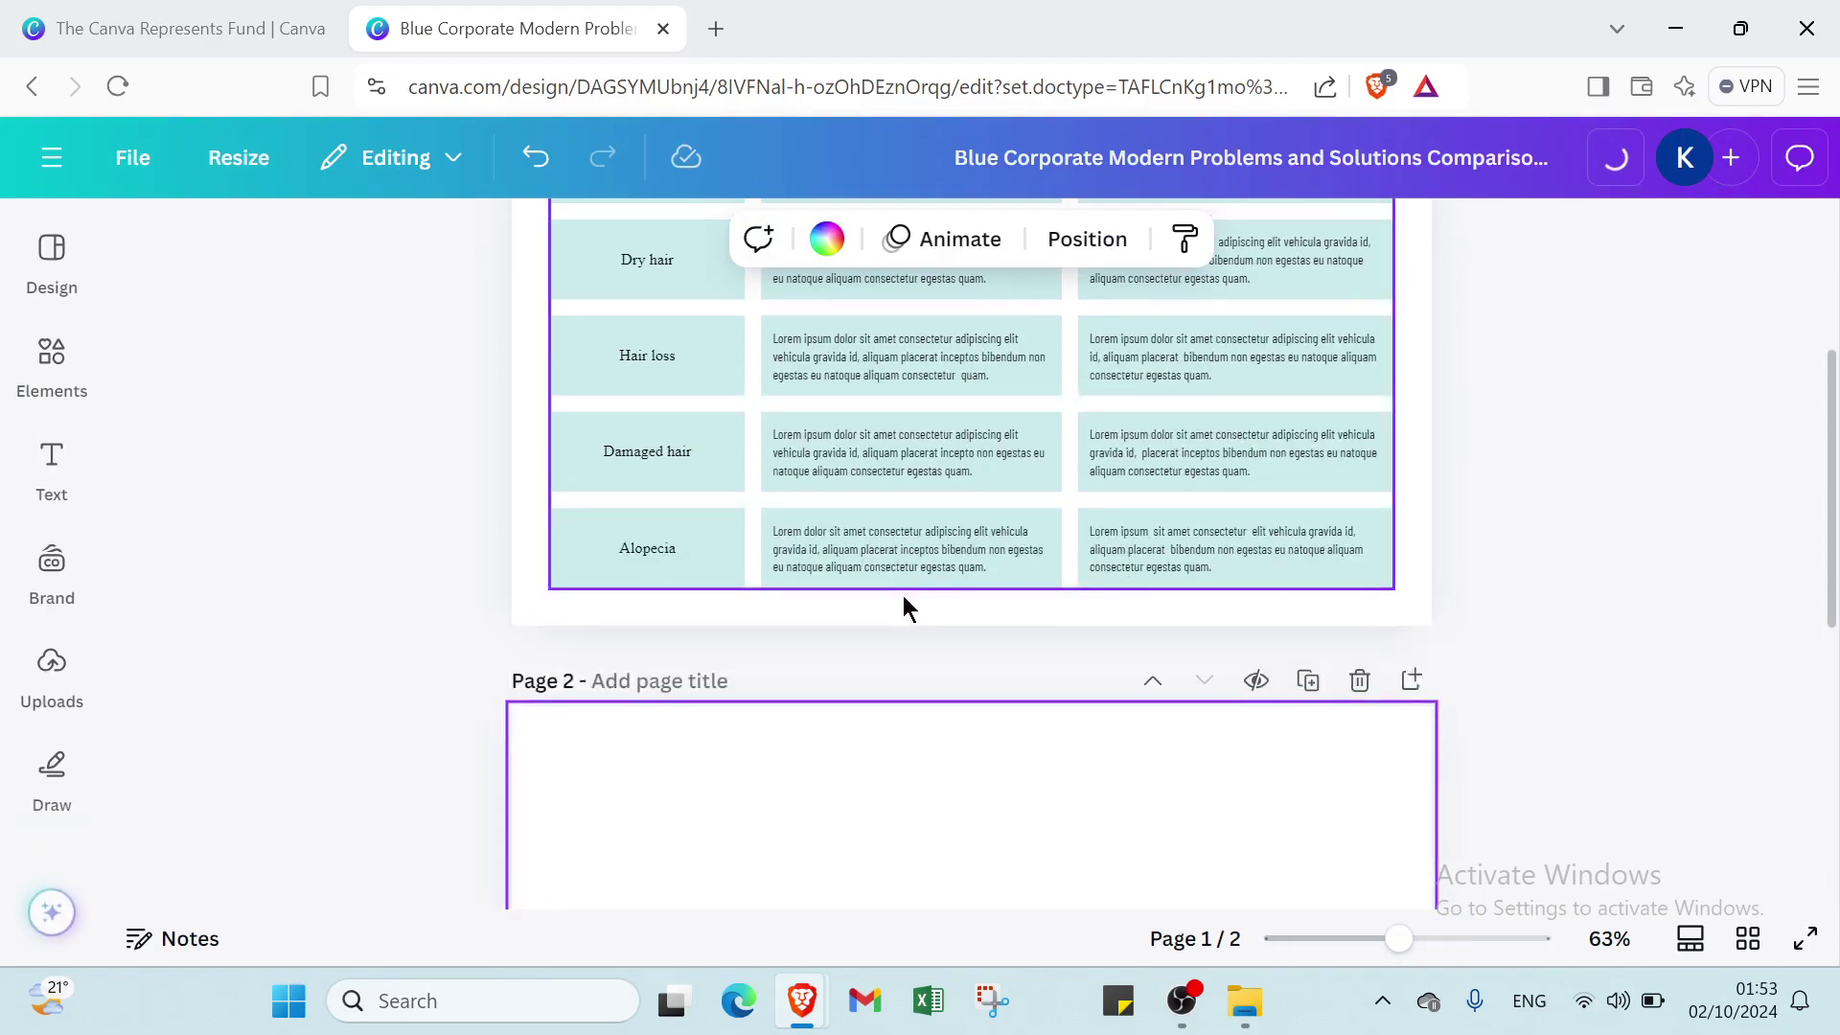
Step: Copy the PROBLEM header cell from the page 1 table and paste it onto page 2
{"action": "scroll", "coordinate": [903, 610], "scroll_direction": "up", "scroll_amount": 5}
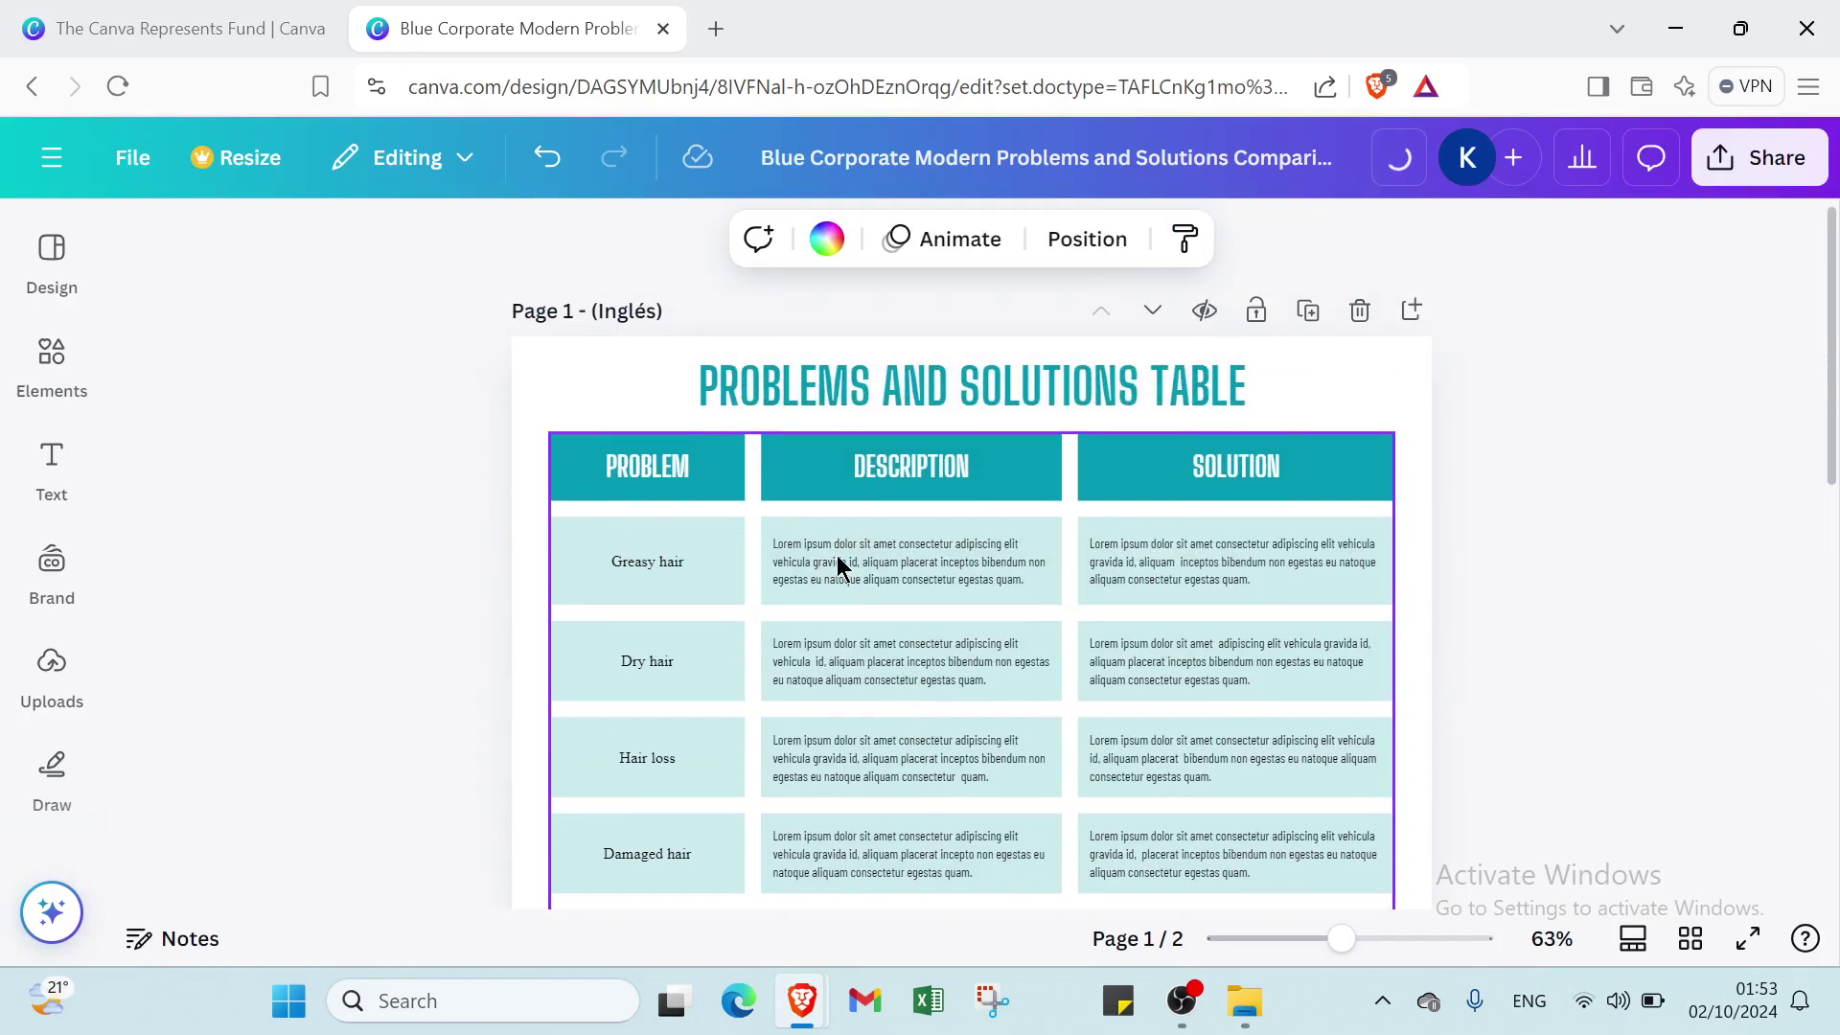
{"action": "left_click", "coordinate": [671, 471]}
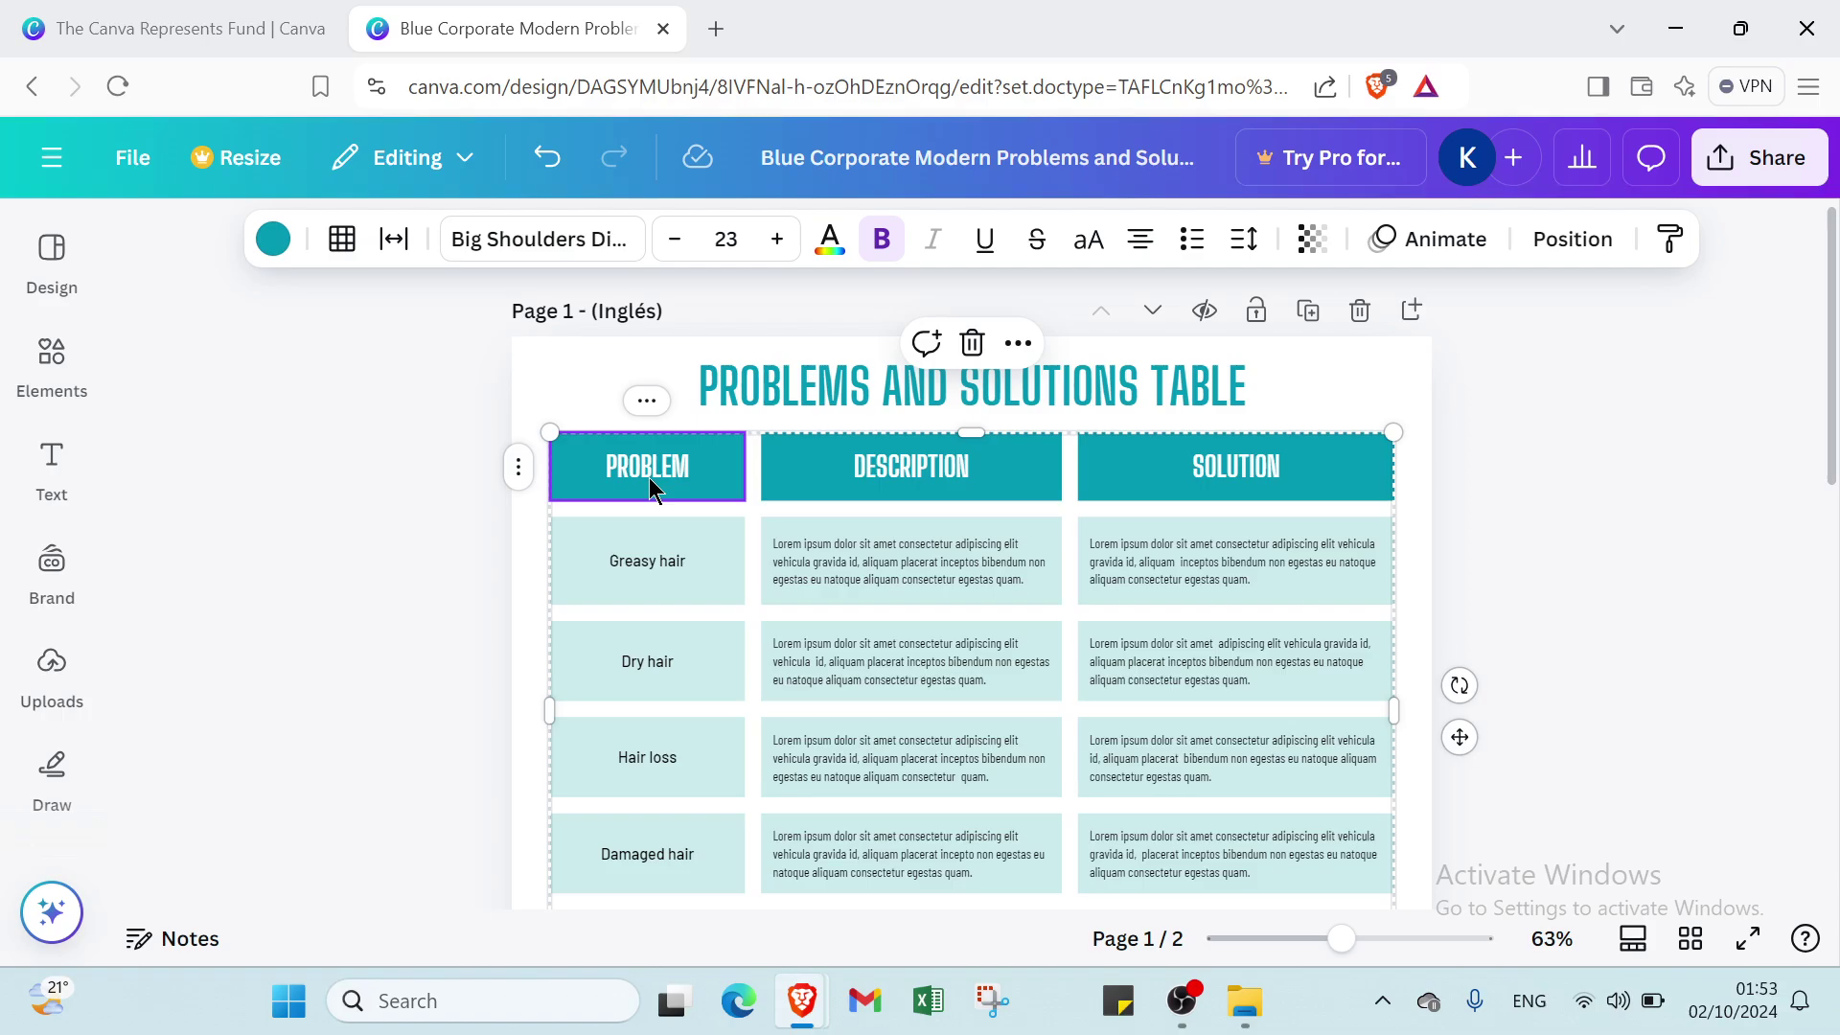
{"action": "scroll", "coordinate": [655, 469], "scroll_direction": "down", "scroll_amount": 5}
{"action": "left_click", "coordinate": [640, 743]}
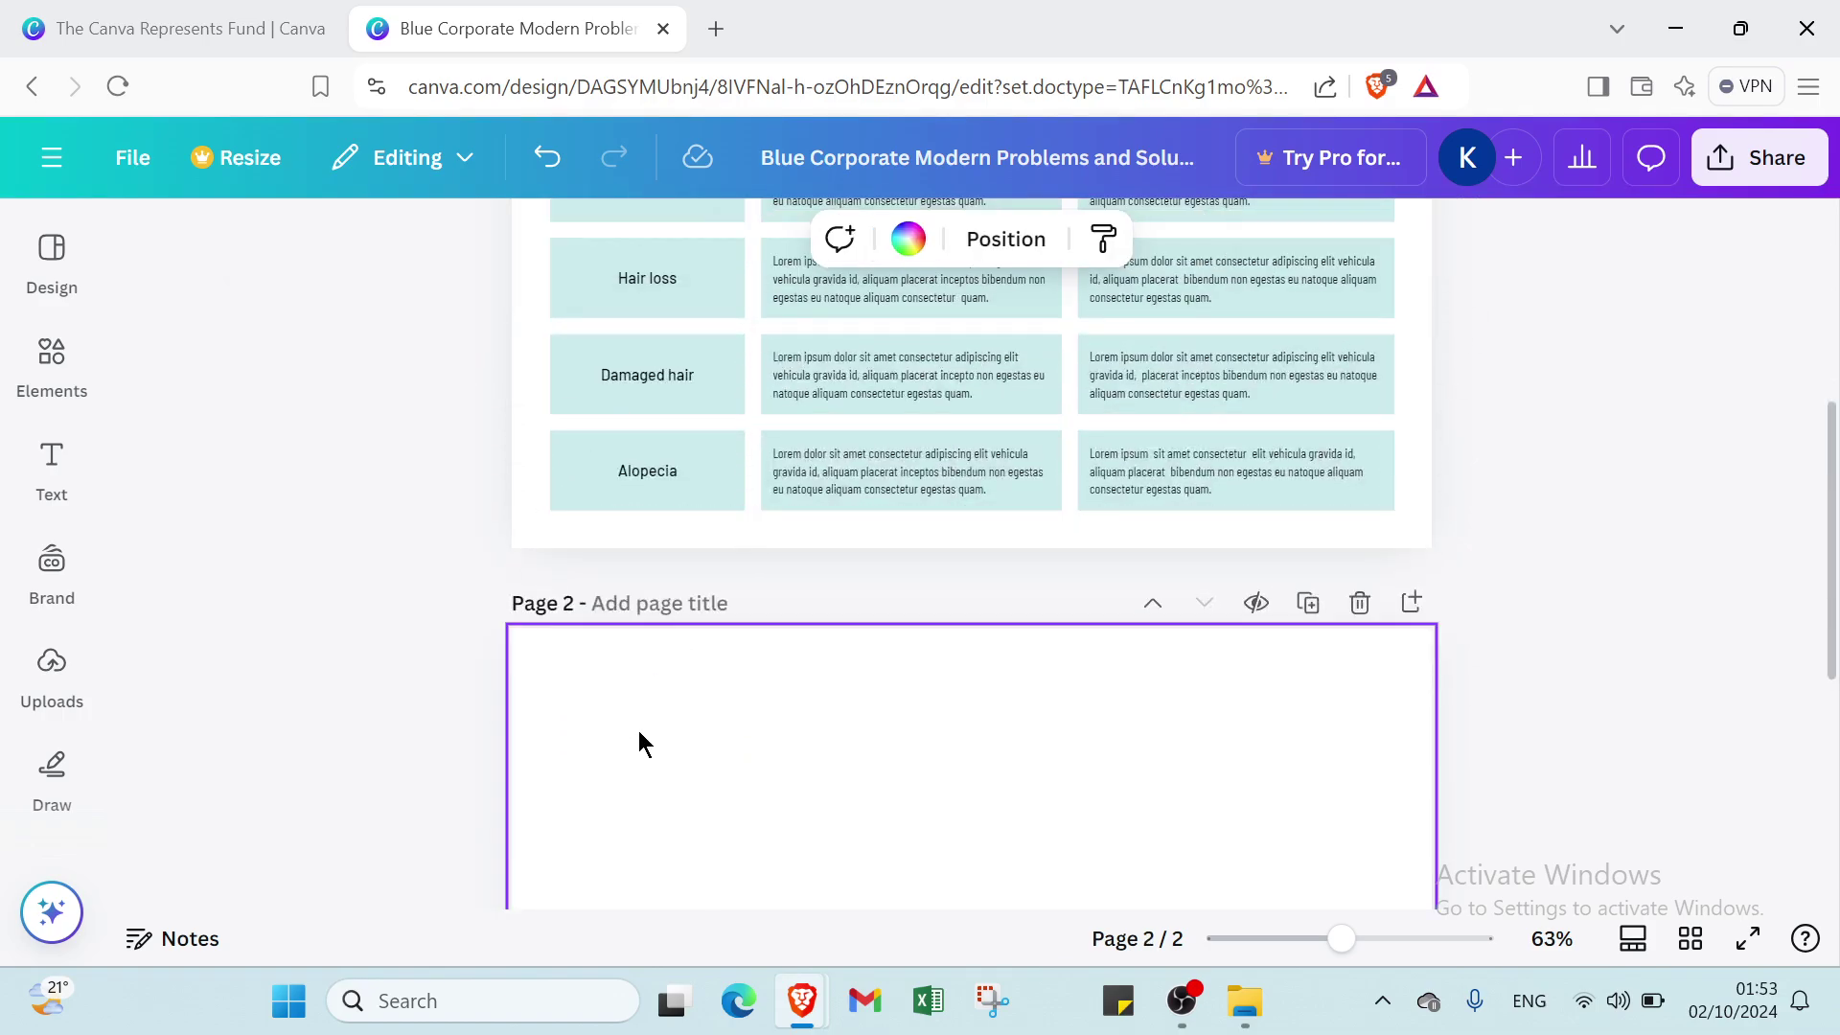
{"action": "key", "text": "ctrl+v"}
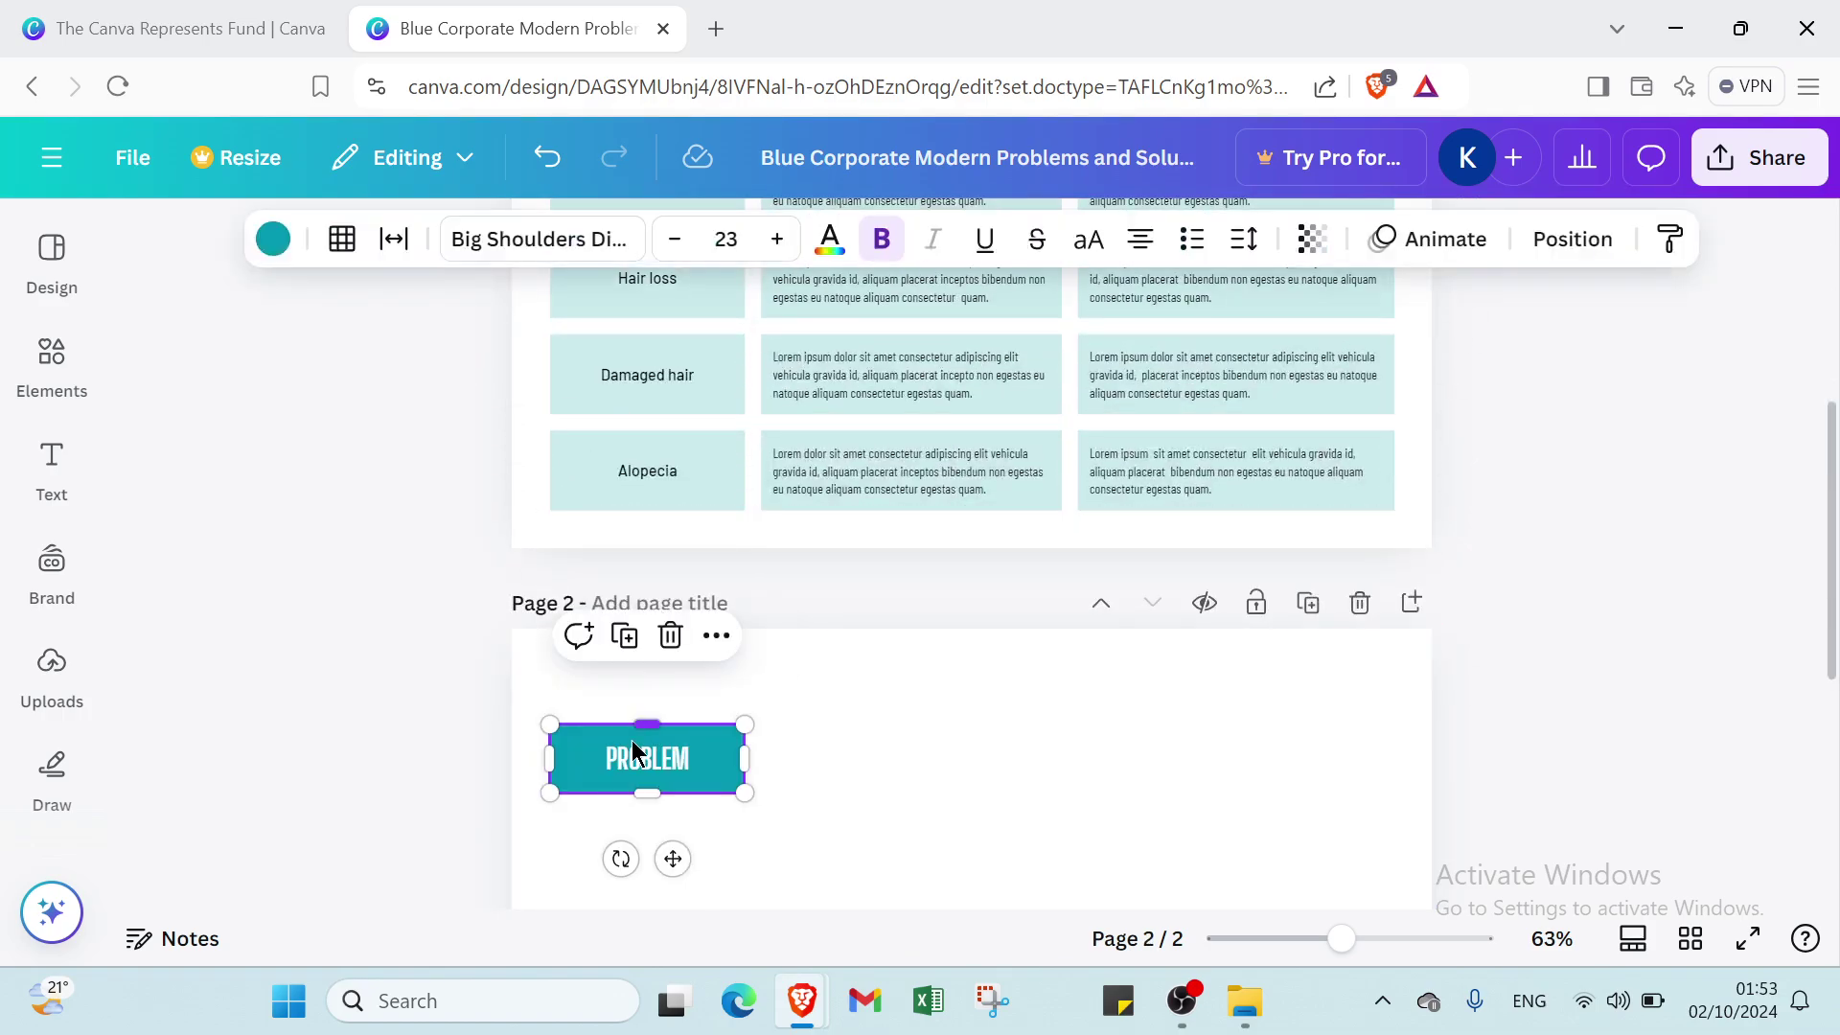
{"action": "left_click", "coordinate": [939, 671]}
Step: Move the pasted PROBLEM cell slightly up and to the right, near the upper-left corner of page 2
{"action": "scroll", "coordinate": [934, 685], "scroll_direction": "down", "scroll_amount": 1}
{"action": "scroll", "coordinate": [863, 751], "scroll_direction": "up", "scroll_amount": 3}
{"action": "scroll", "coordinate": [780, 837], "scroll_direction": "down", "scroll_amount": 1}
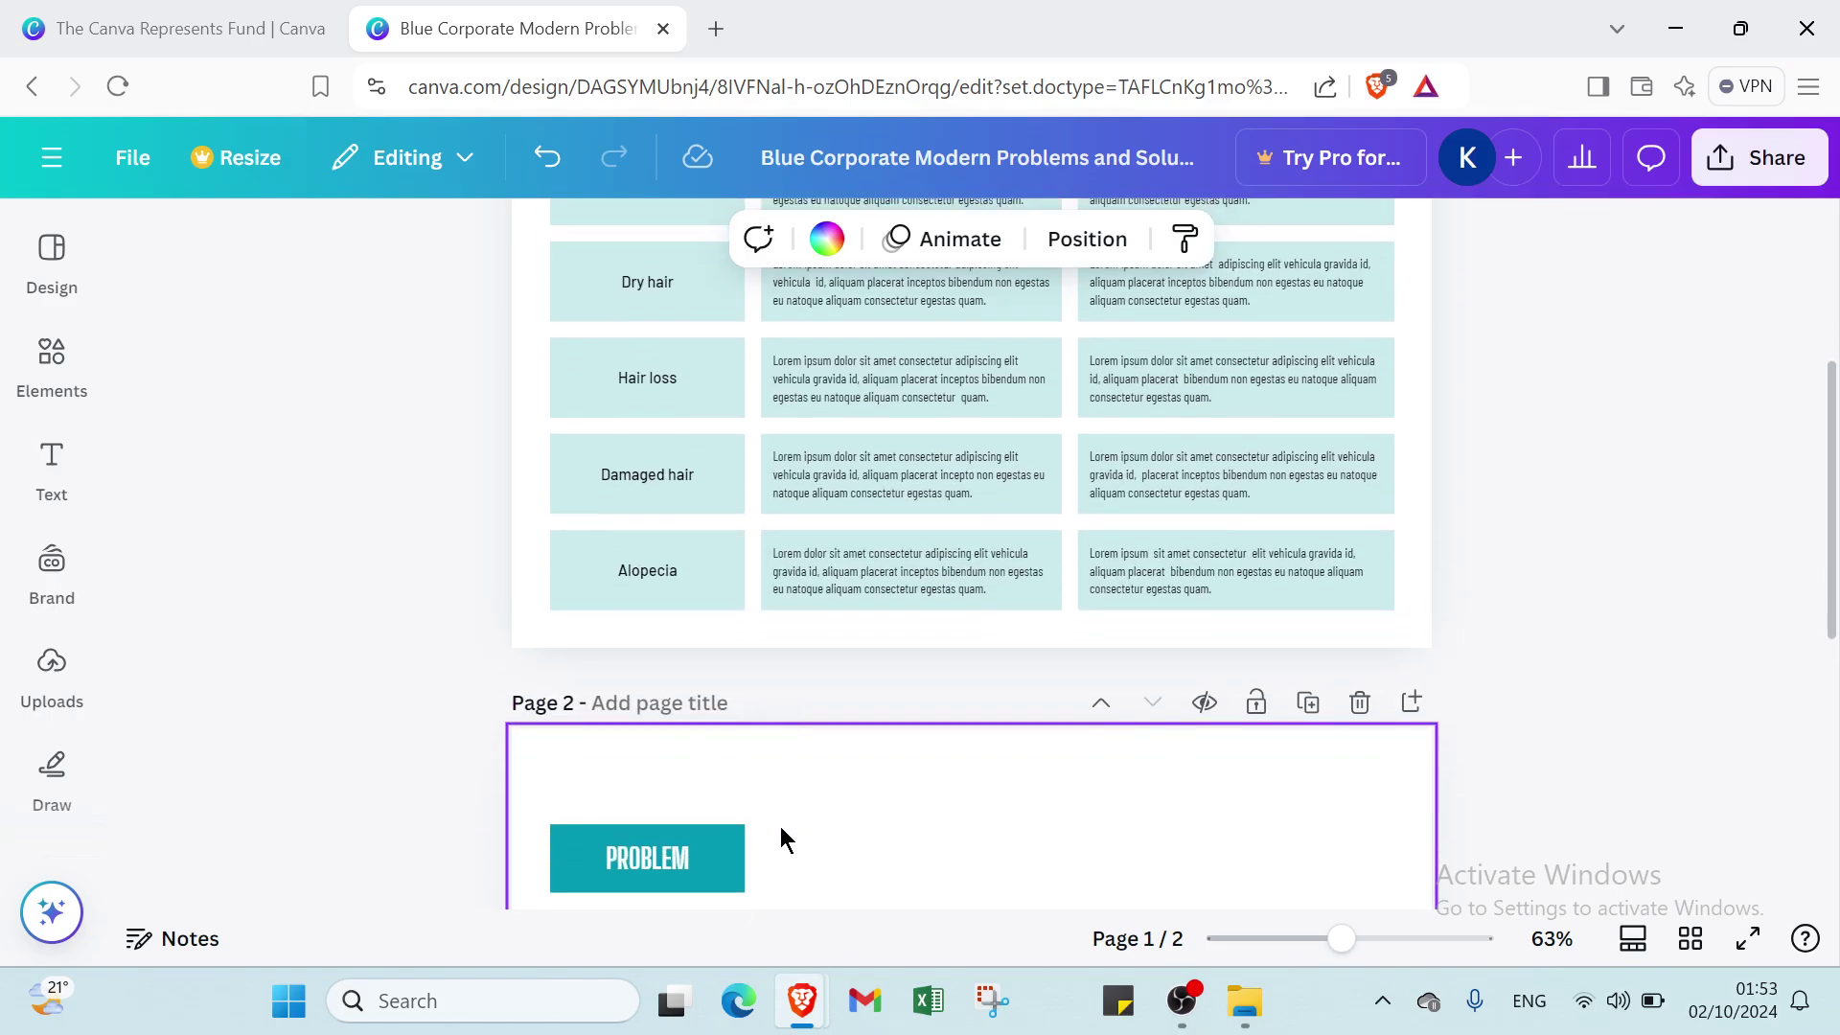
{"action": "left_click", "coordinate": [707, 855]}
{"action": "left_click_drag", "start_coordinate": [707, 855], "coordinate": [738, 820]}
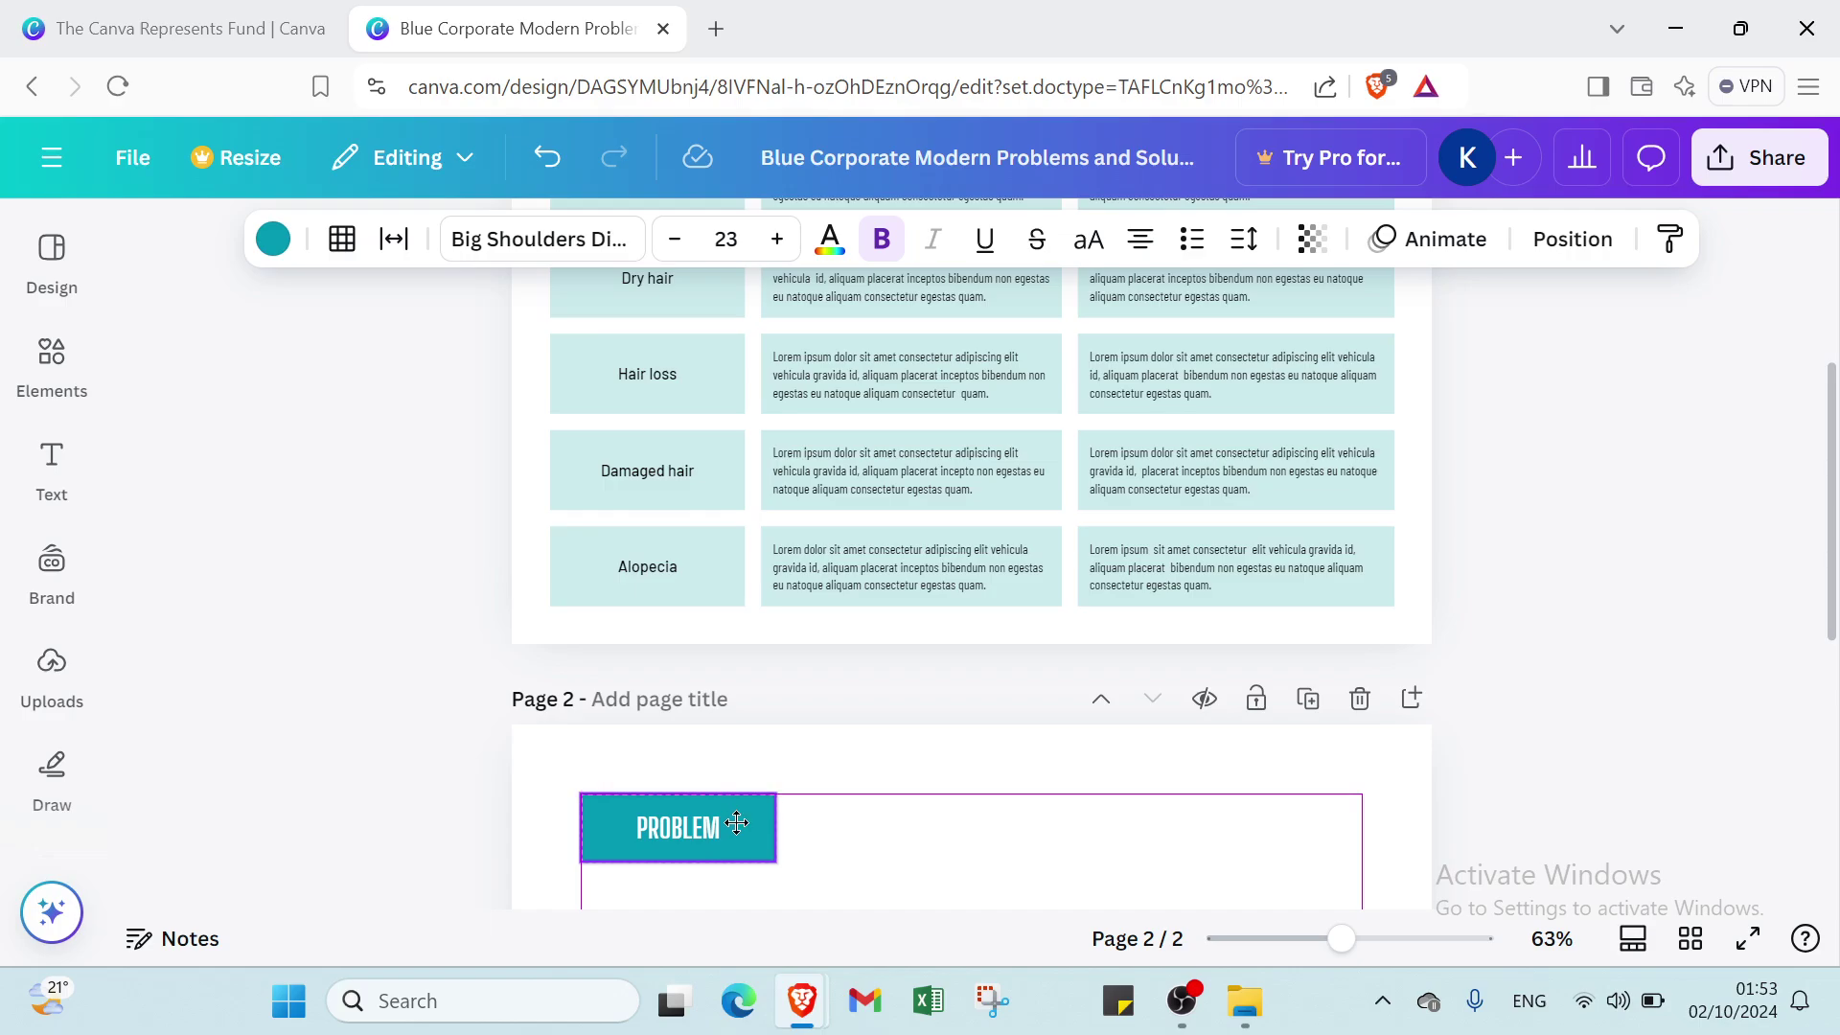
{"action": "left_click", "coordinate": [982, 826]}
Step: Copy the DESCRIPTION header cell from page 1 to page 2 and align it to the right of the PROBLEM cell
{"action": "scroll", "coordinate": [878, 682], "scroll_direction": "up", "scroll_amount": 4}
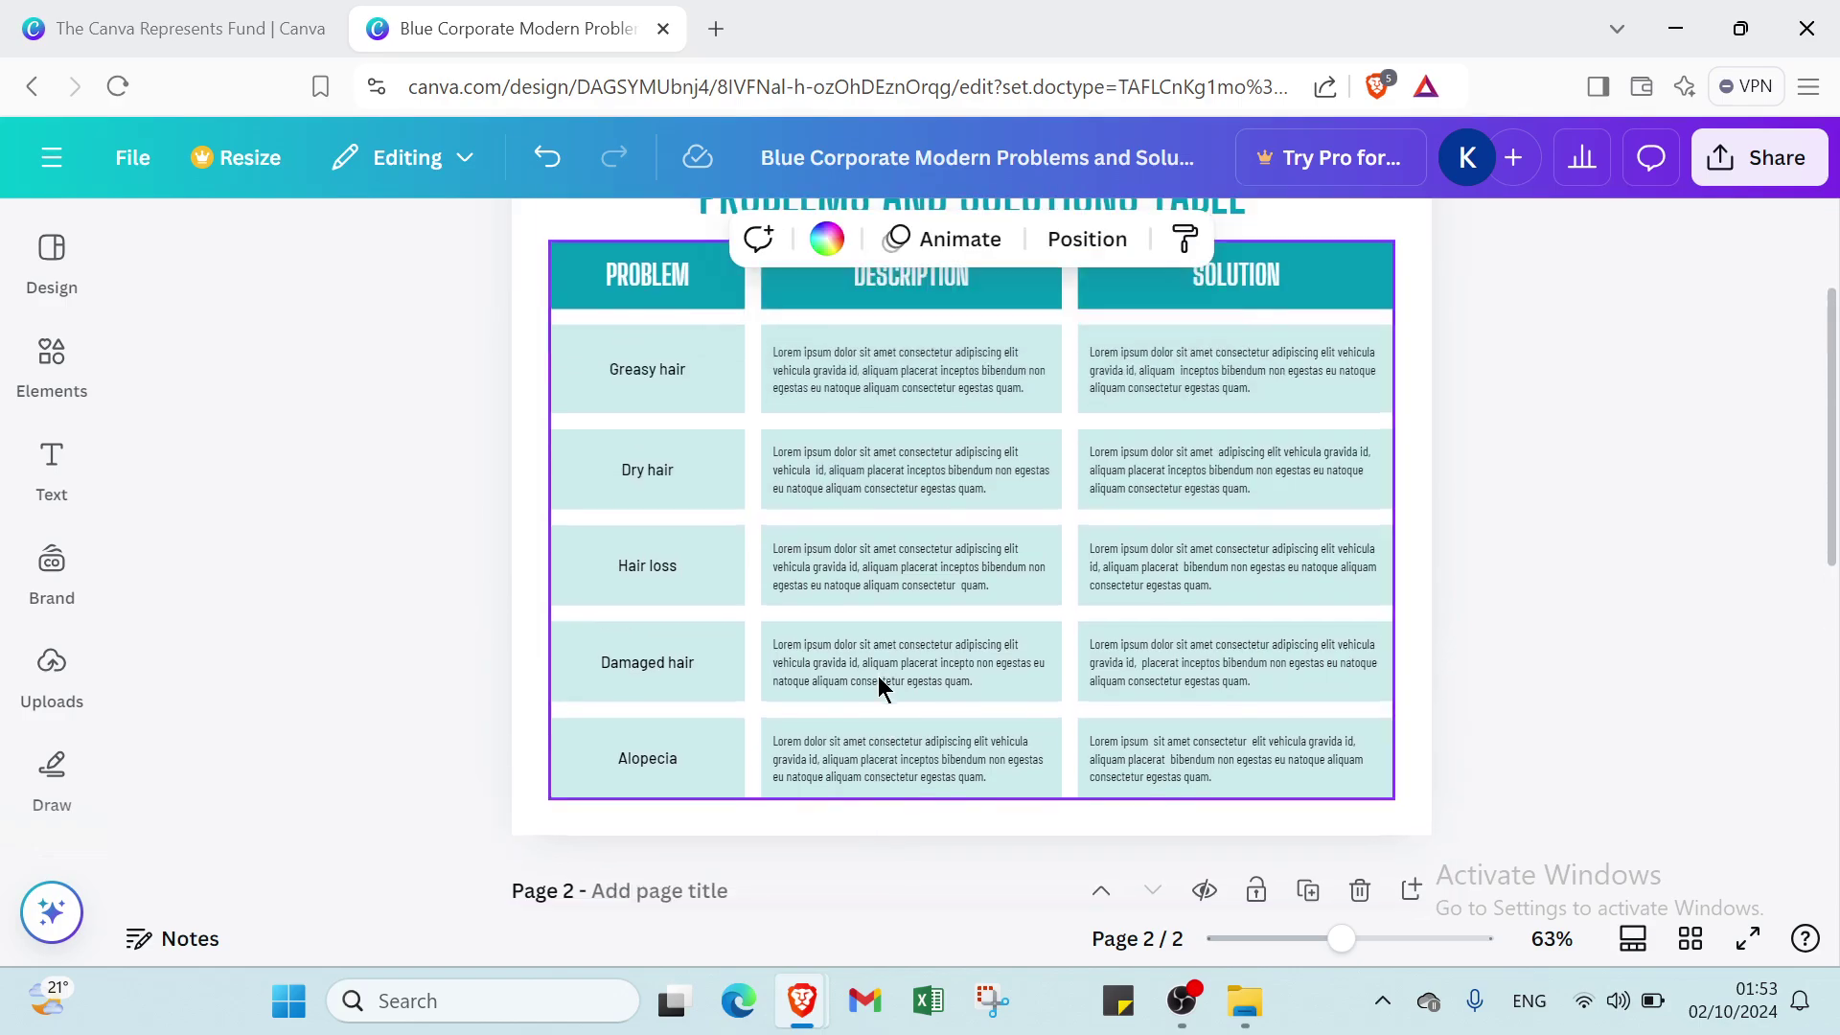
{"action": "left_click", "coordinate": [883, 484]}
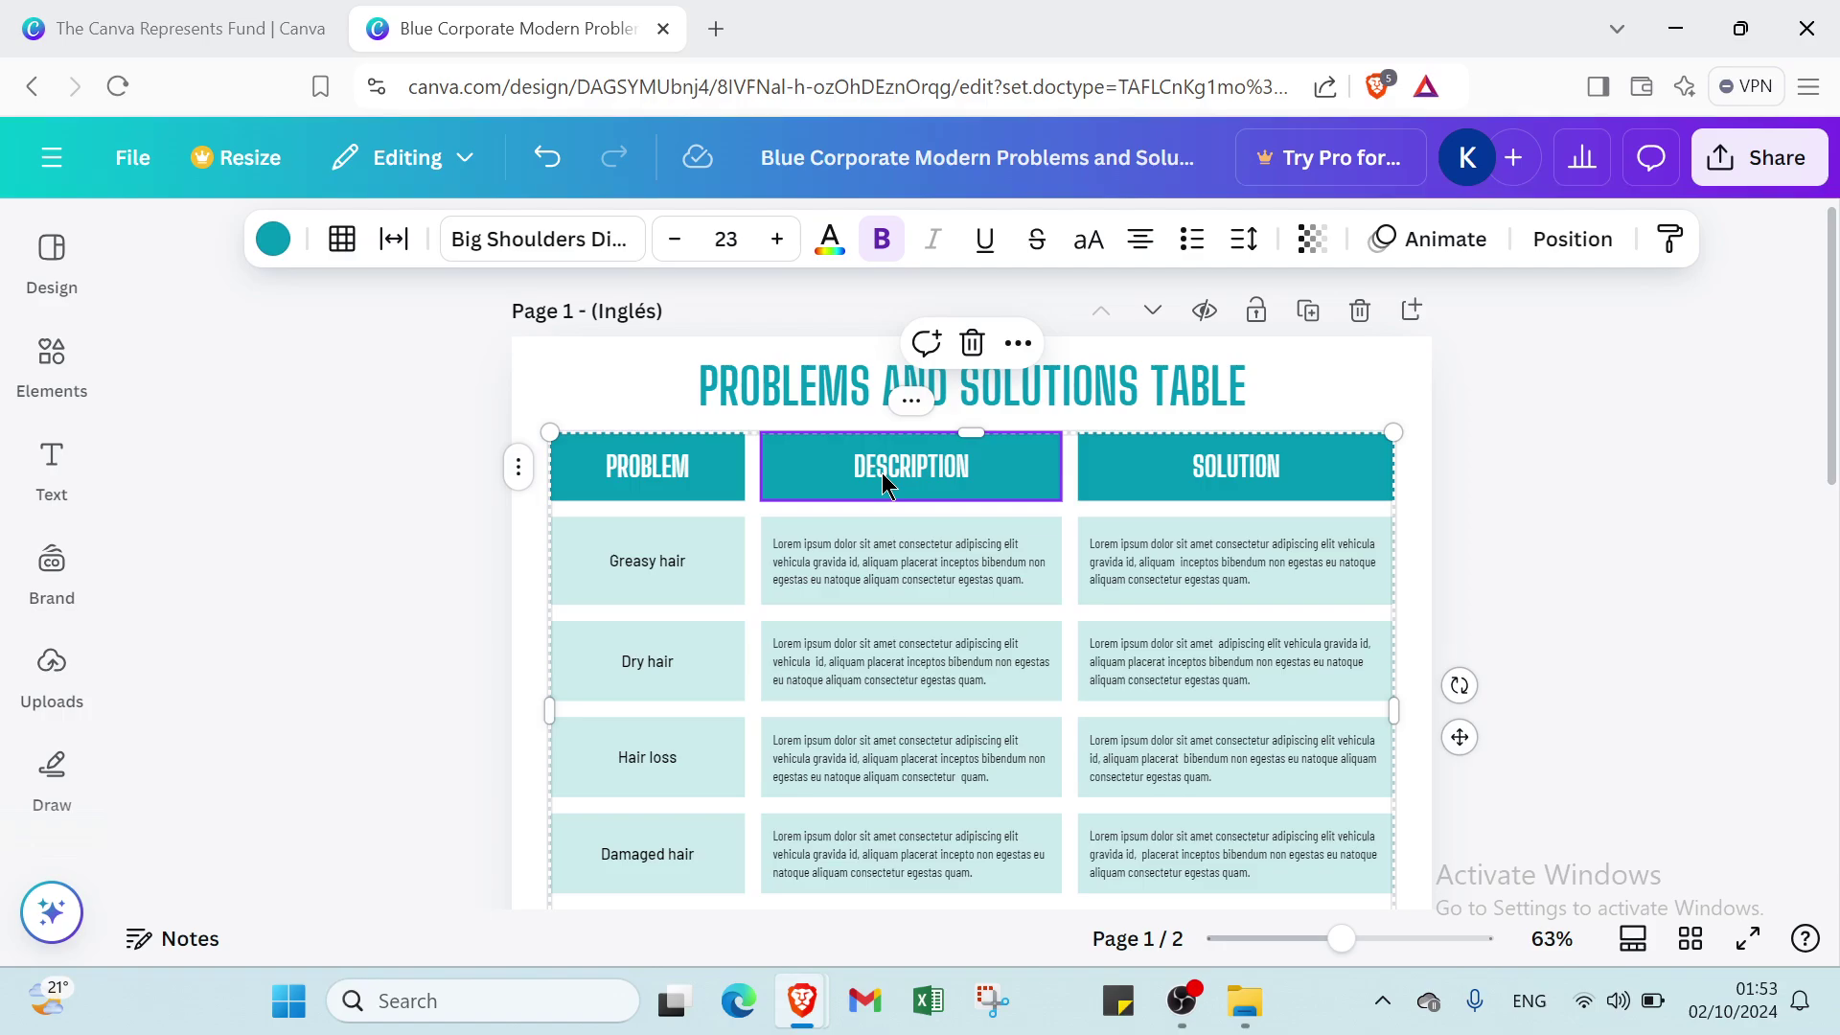
{"action": "scroll", "coordinate": [853, 729], "scroll_direction": "down", "scroll_amount": 5}
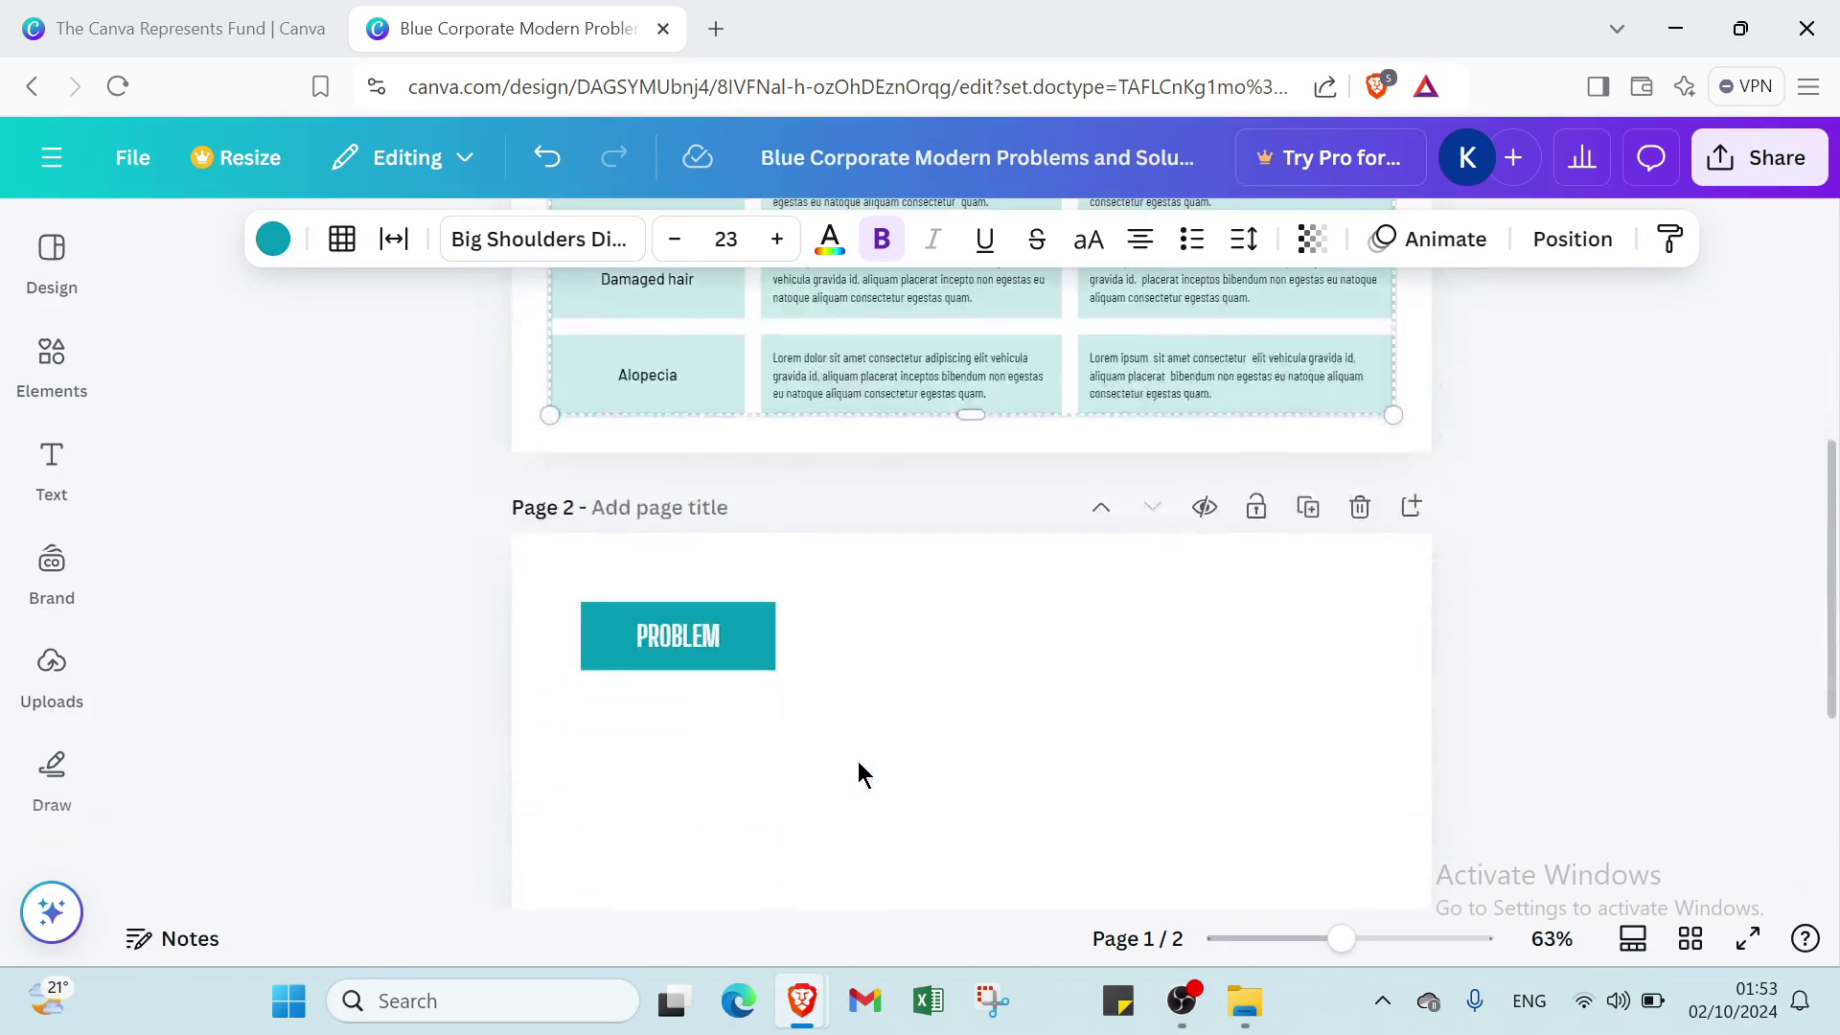
{"action": "left_click", "coordinate": [888, 640]}
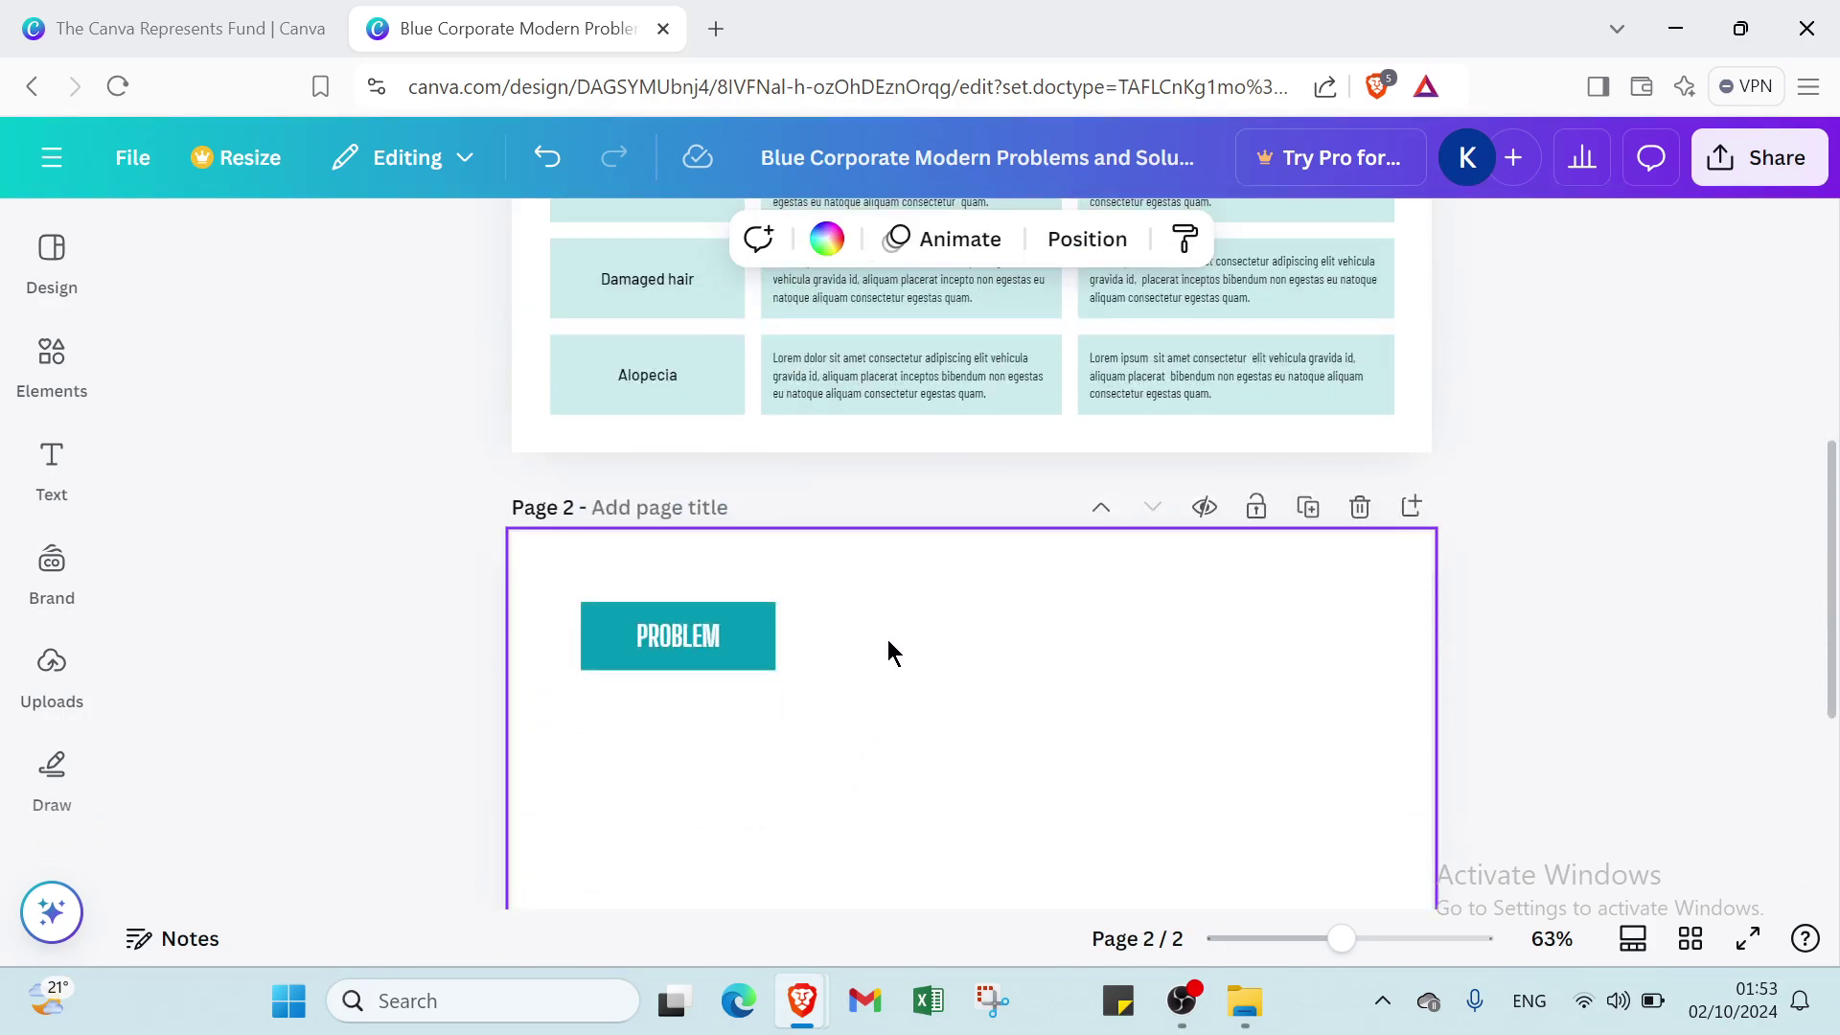
{"action": "key", "text": "ctrl+v"}
{"action": "left_click_drag", "start_coordinate": [897, 683], "coordinate": [997, 642]}
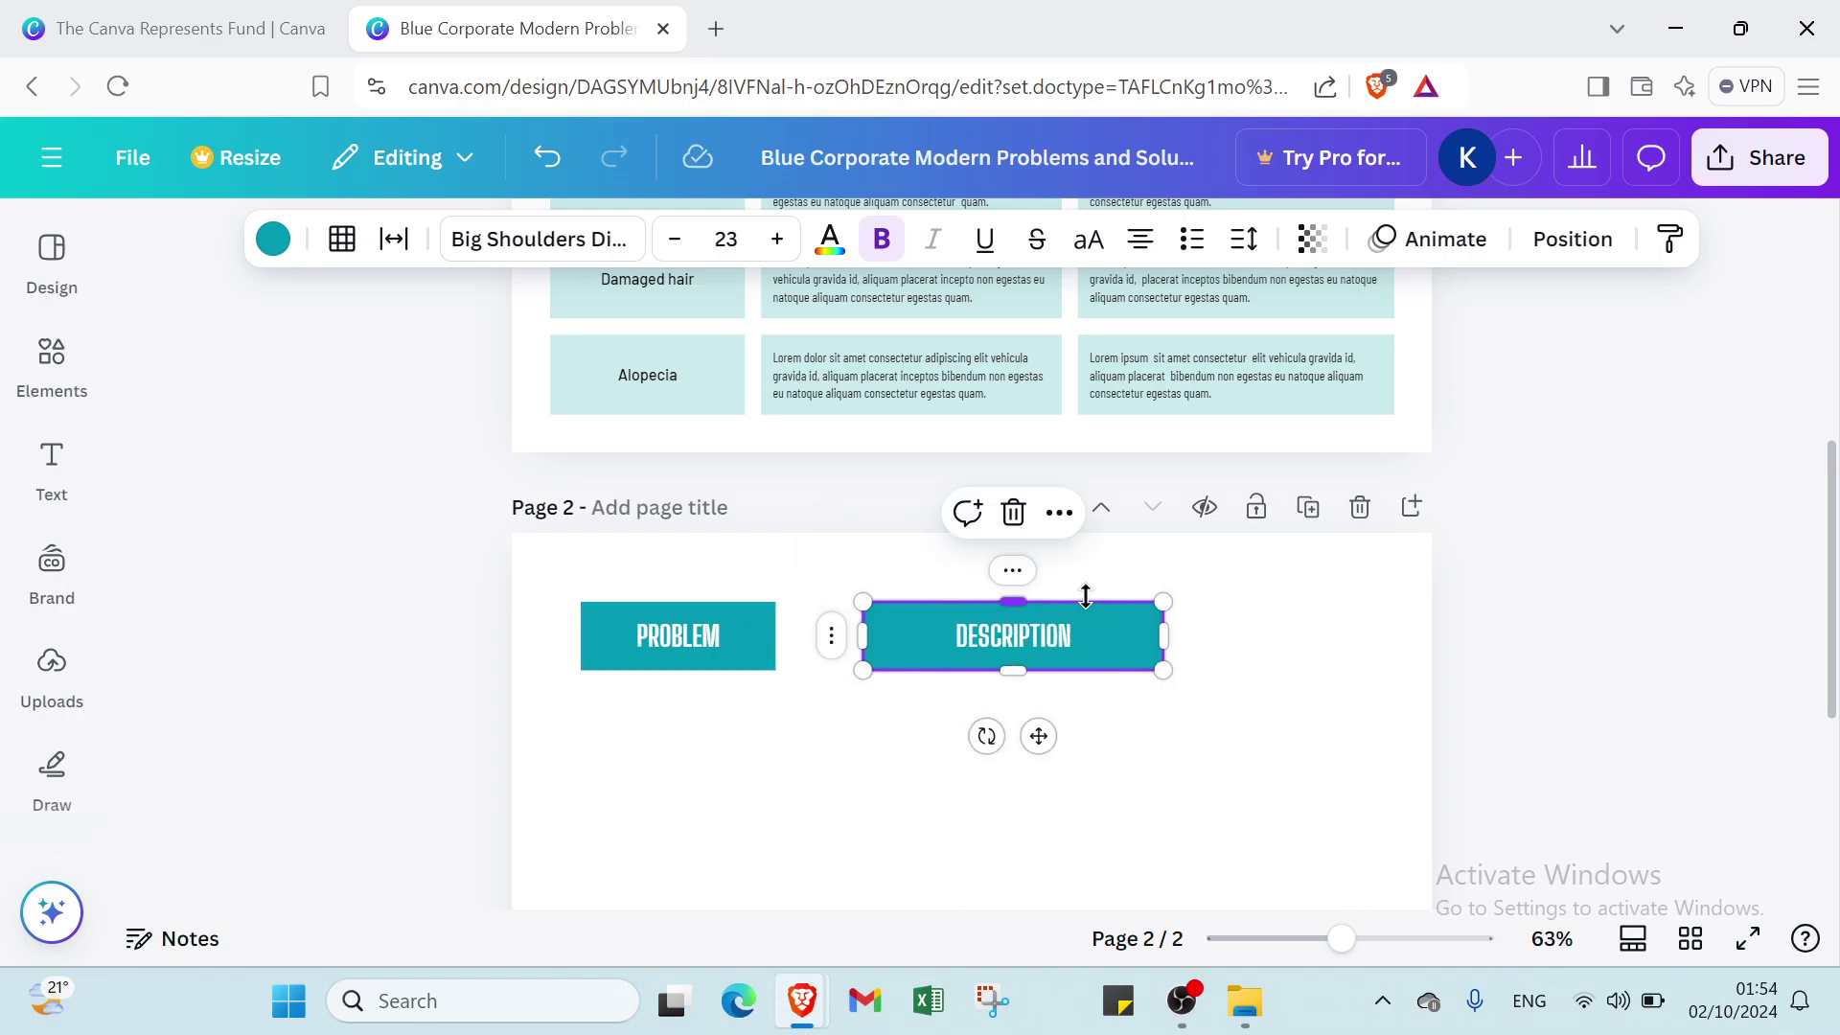
Step: Copy the PROBLEM header cell to page 2 again and place it right of DESCRIPTION, against the page's right edge
{"action": "scroll", "coordinate": [1081, 595], "scroll_direction": "up", "scroll_amount": 5}
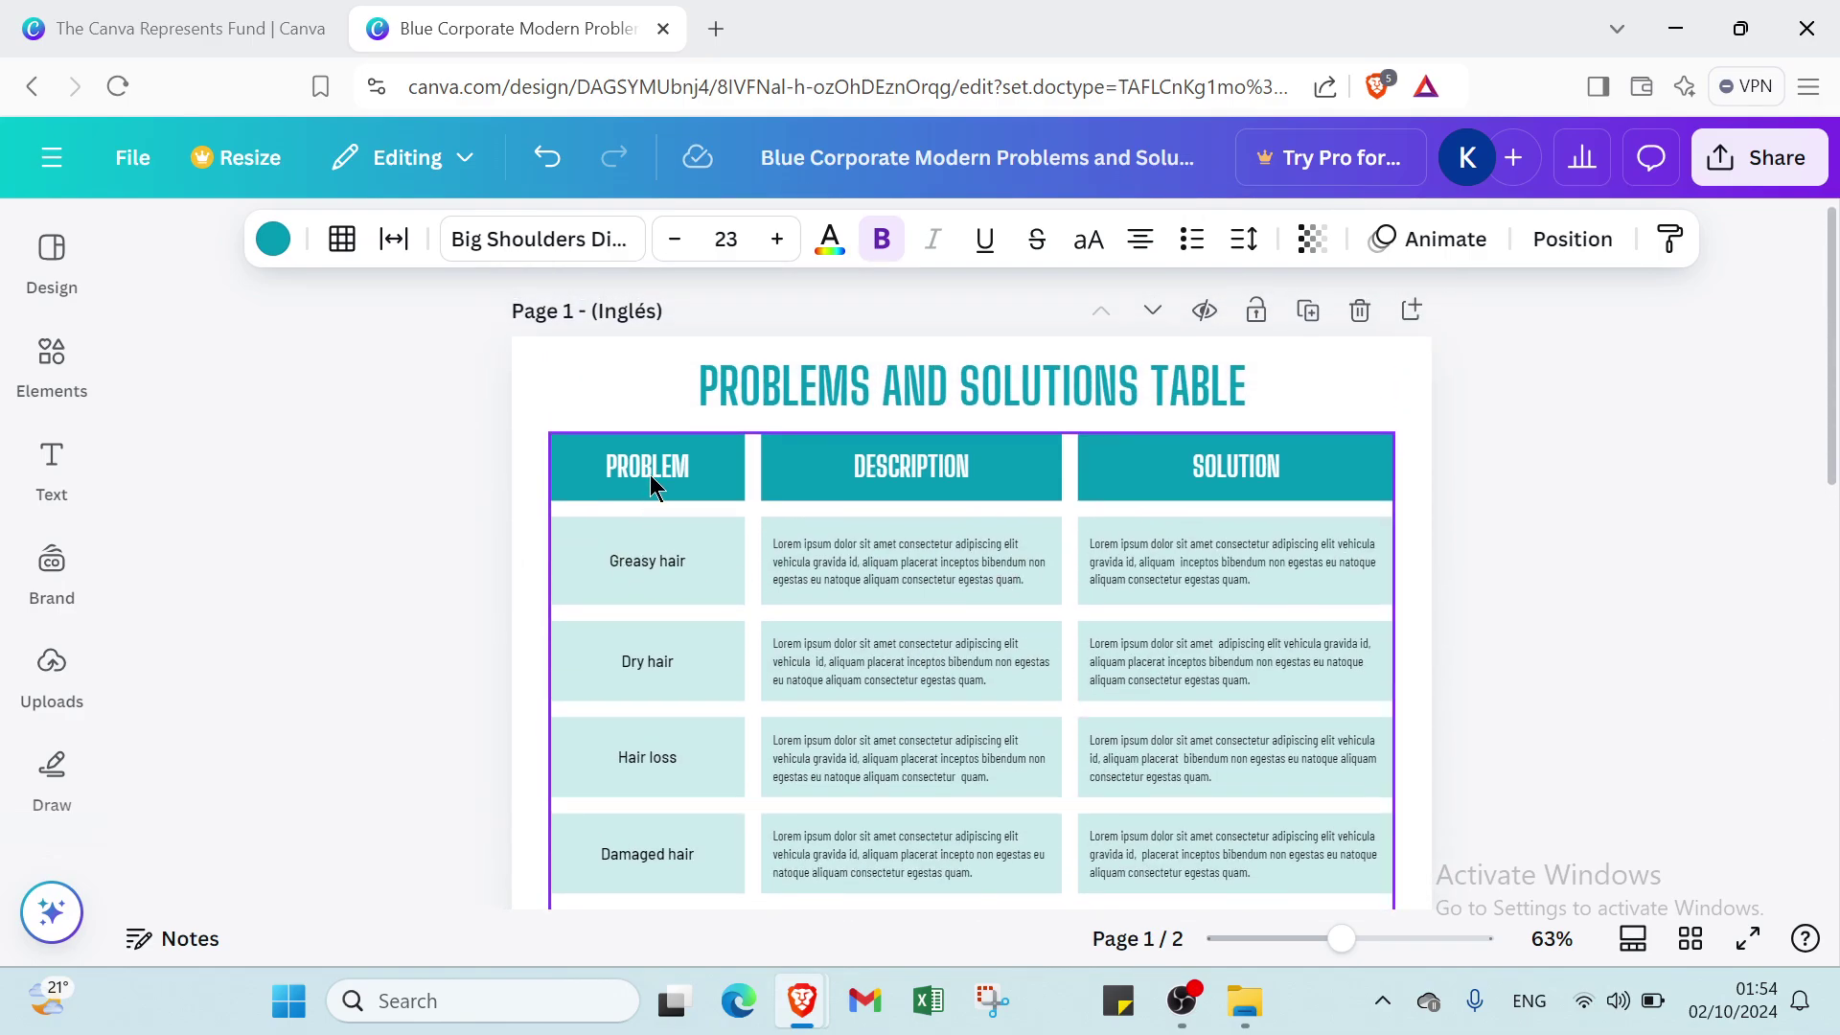
{"action": "left_click", "coordinate": [650, 475]}
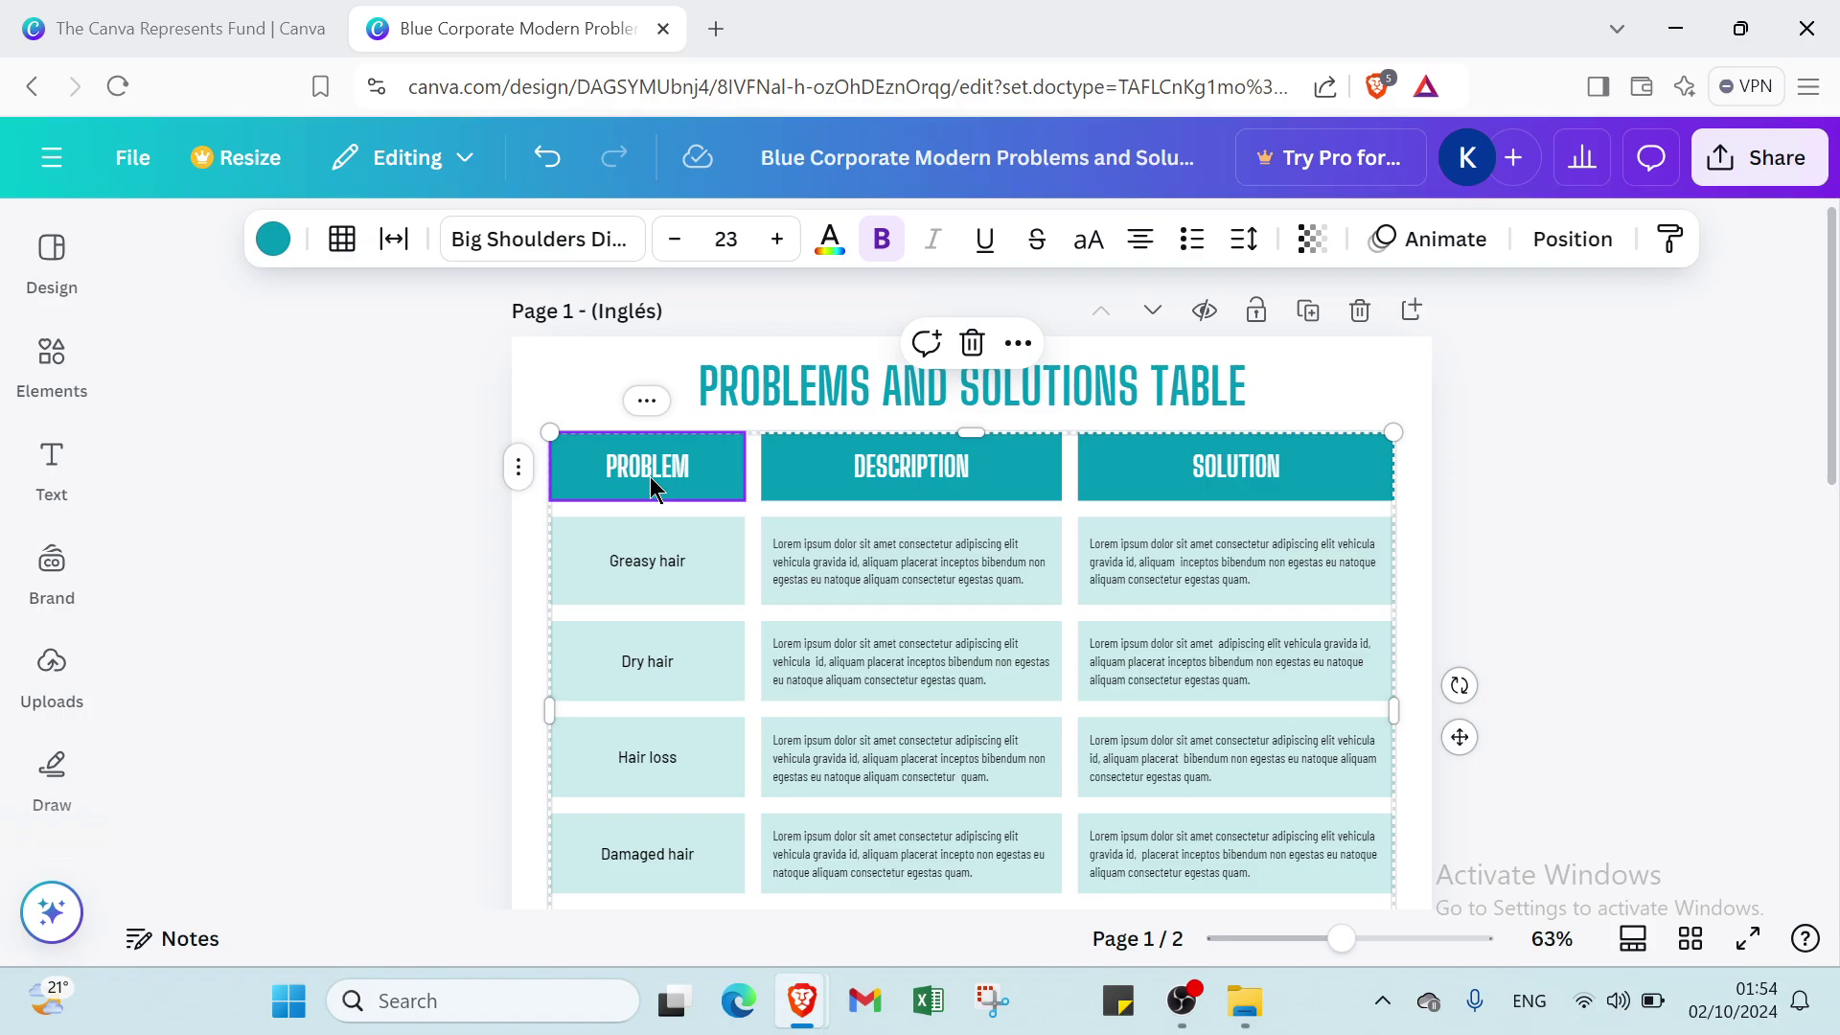
{"action": "scroll", "coordinate": [690, 462], "scroll_direction": "down", "scroll_amount": 5}
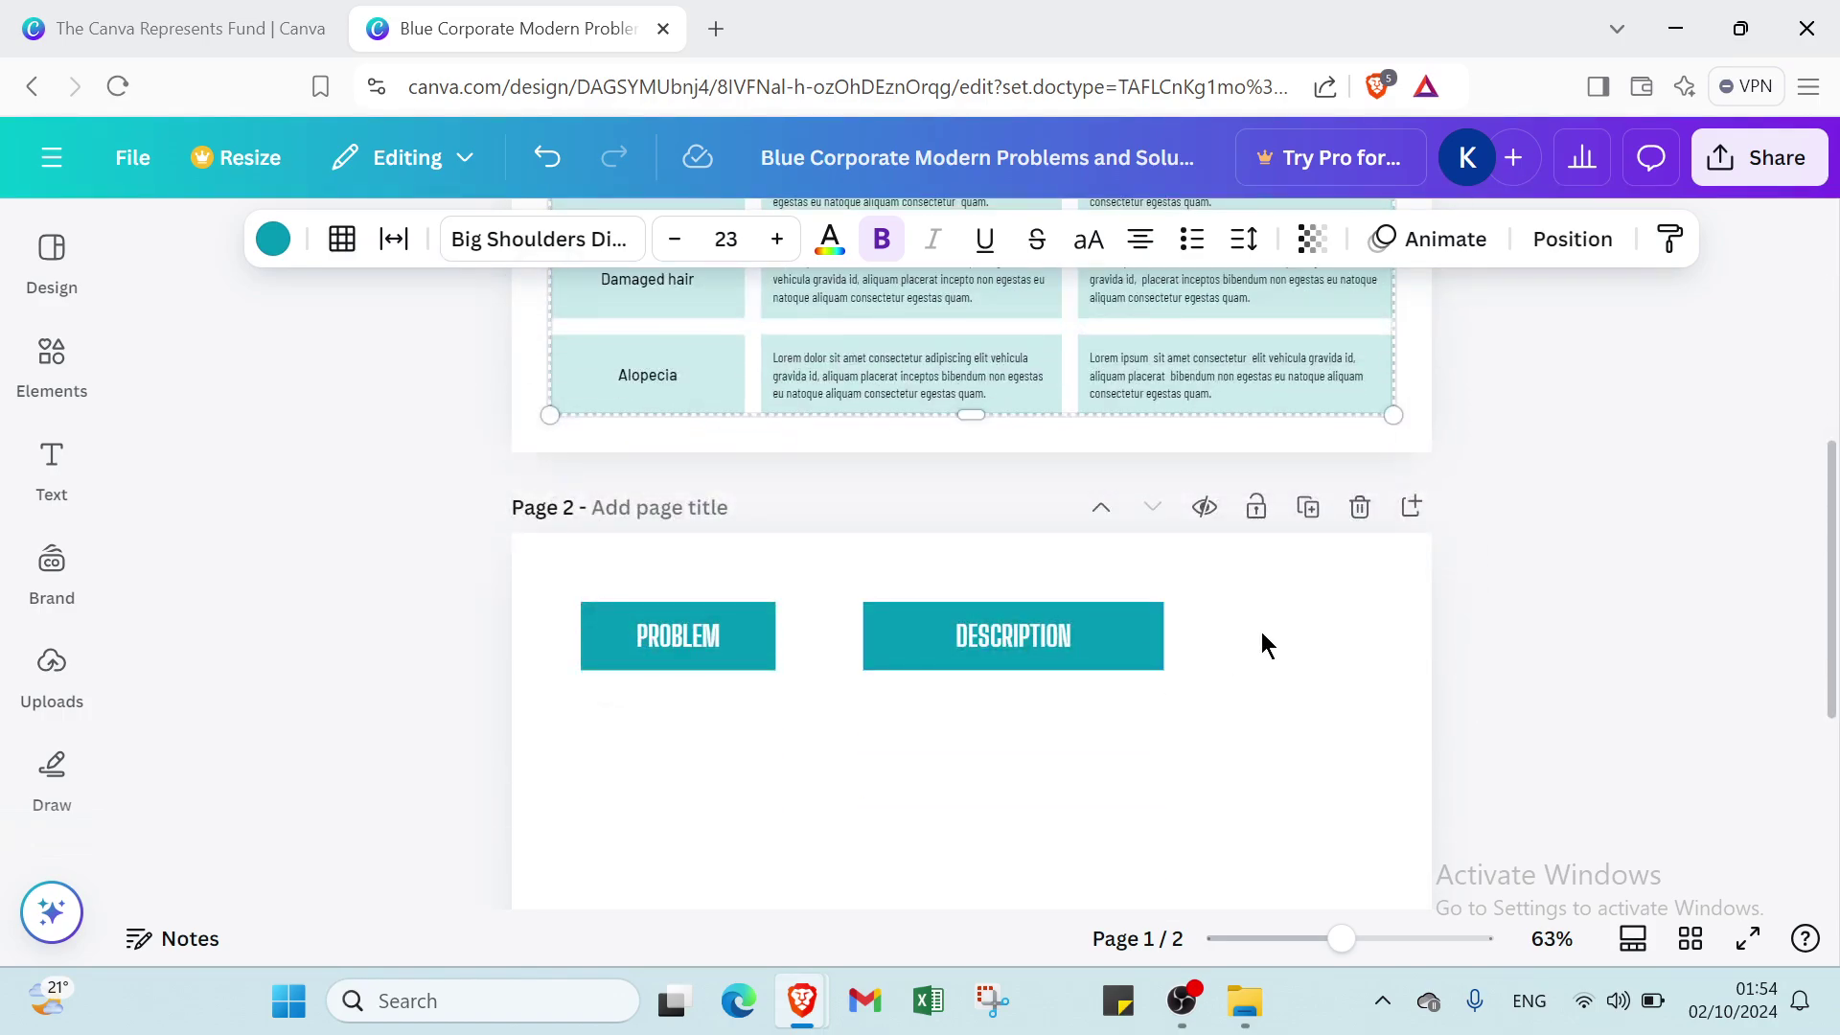
{"action": "left_click", "coordinate": [1263, 644]}
{"action": "key", "text": "ctrl+v"}
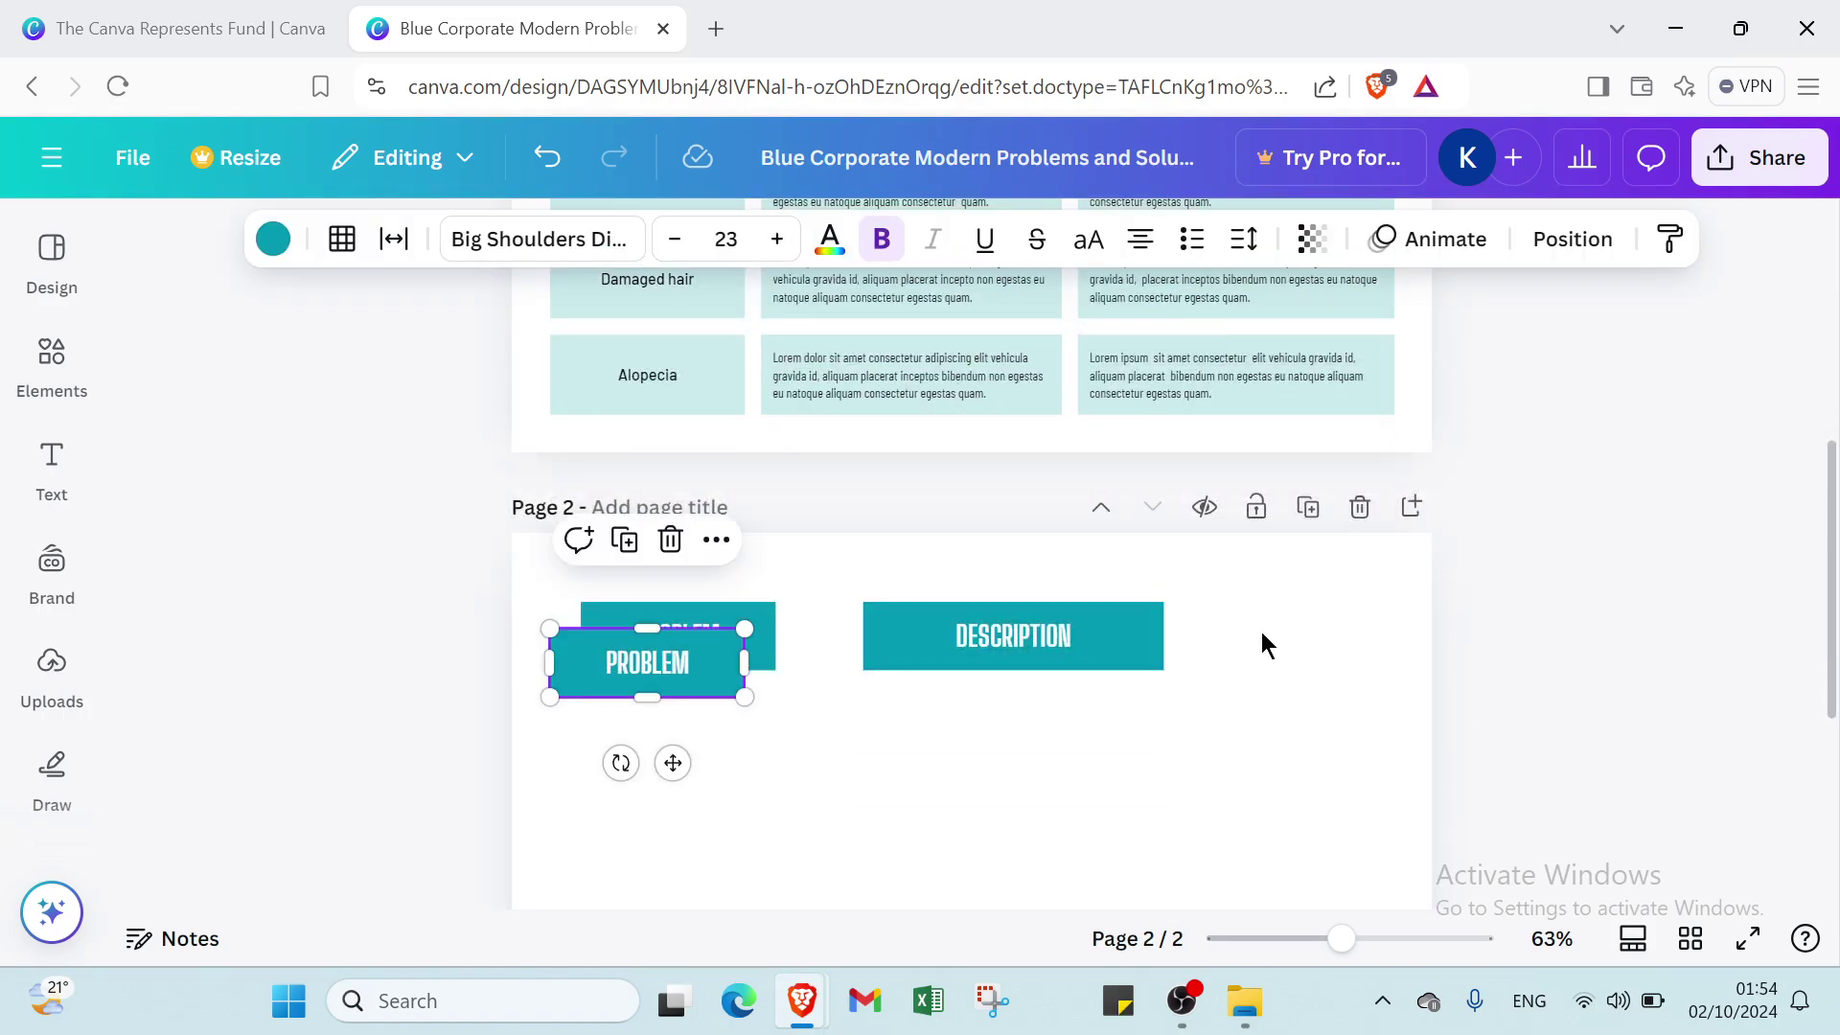
{"action": "left_click_drag", "start_coordinate": [664, 677], "coordinate": [1351, 647]}
Step: Shift the first PROBLEM cell and the DESCRIPTION cell left to space the three page 2 headers evenly
{"action": "left_click_drag", "start_coordinate": [720, 636], "coordinate": [664, 642]}
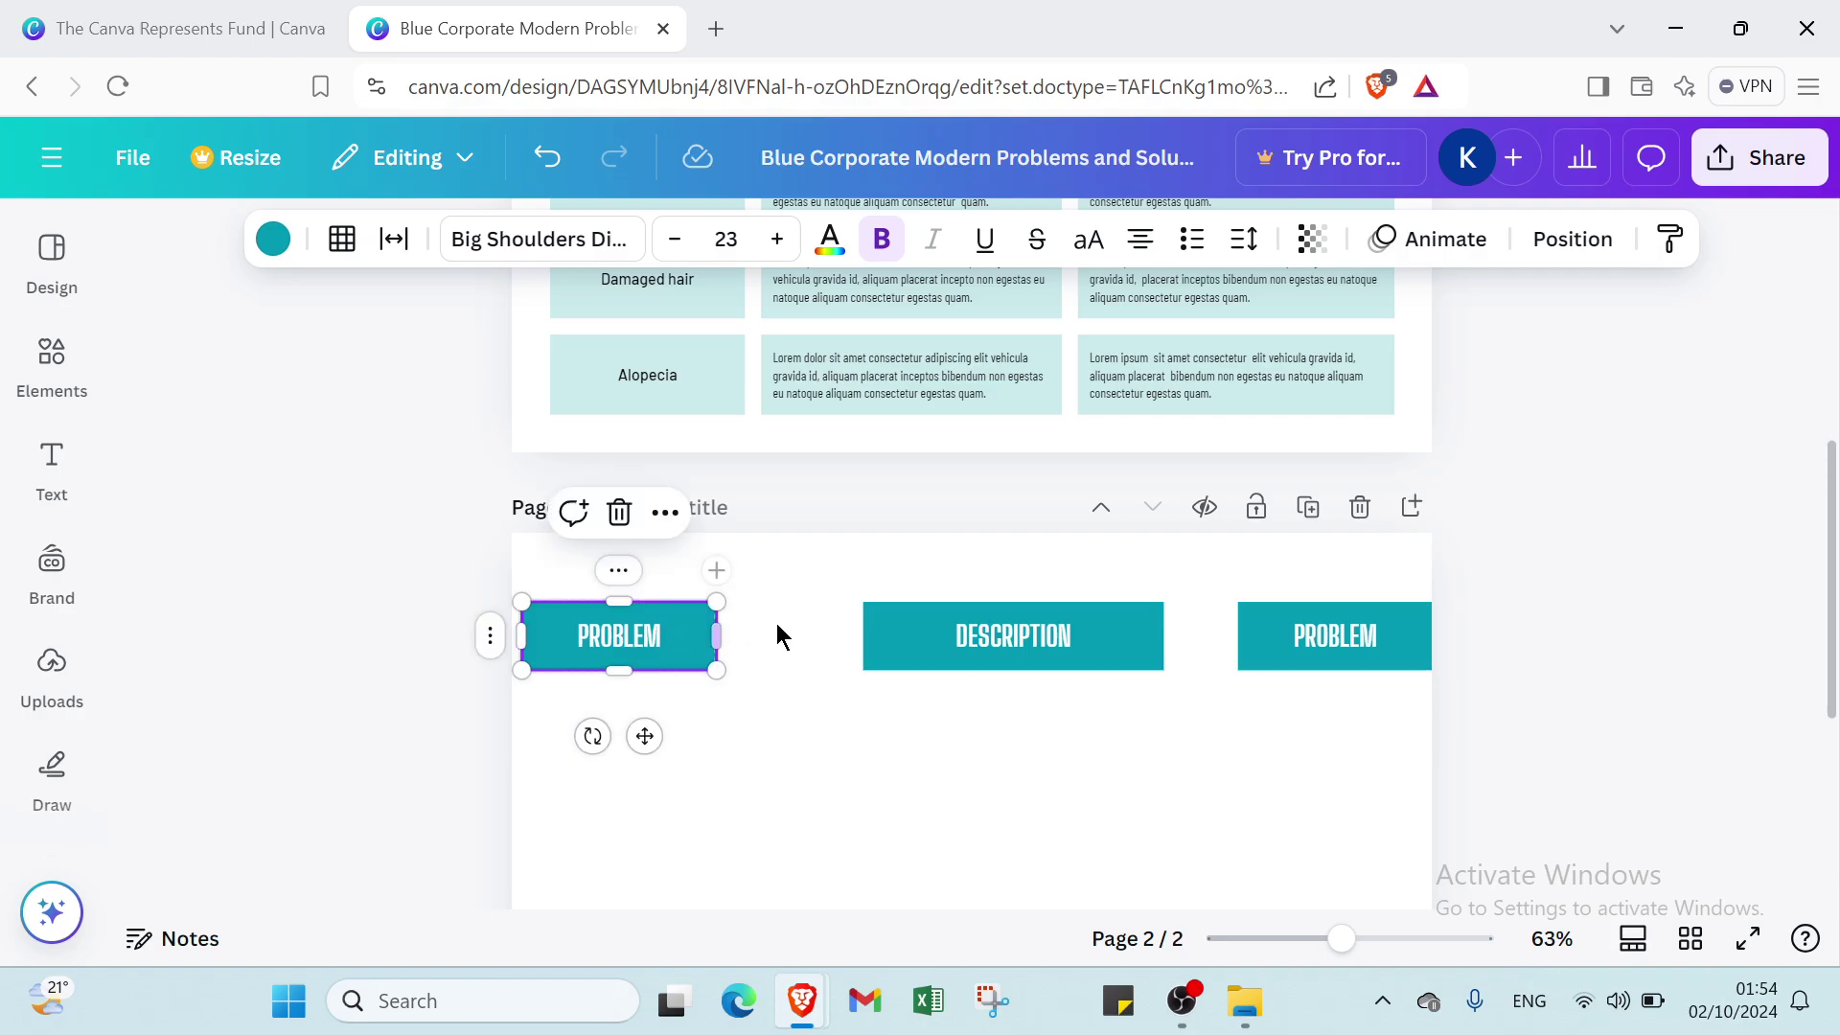
{"action": "left_click_drag", "start_coordinate": [900, 636], "coordinate": [864, 630]}
{"action": "scroll", "coordinate": [828, 815], "scroll_direction": "down", "scroll_amount": 2}
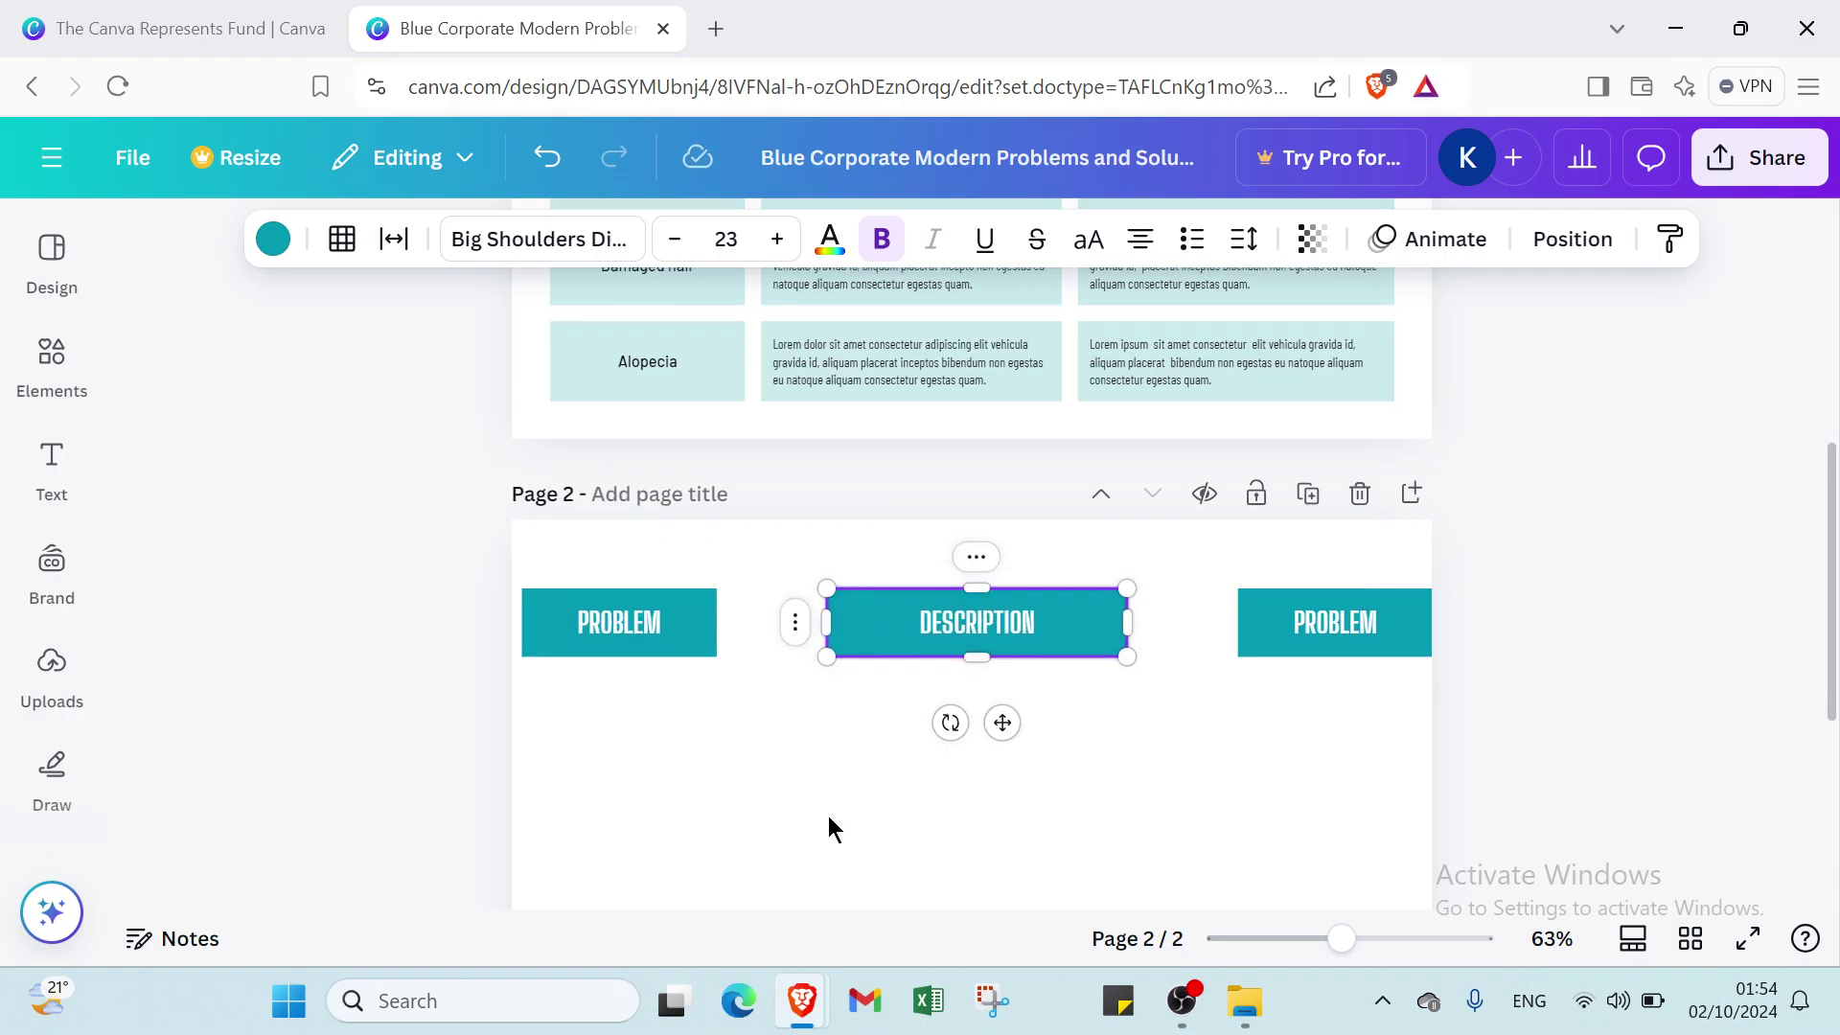
{"action": "left_click", "coordinate": [791, 680]}
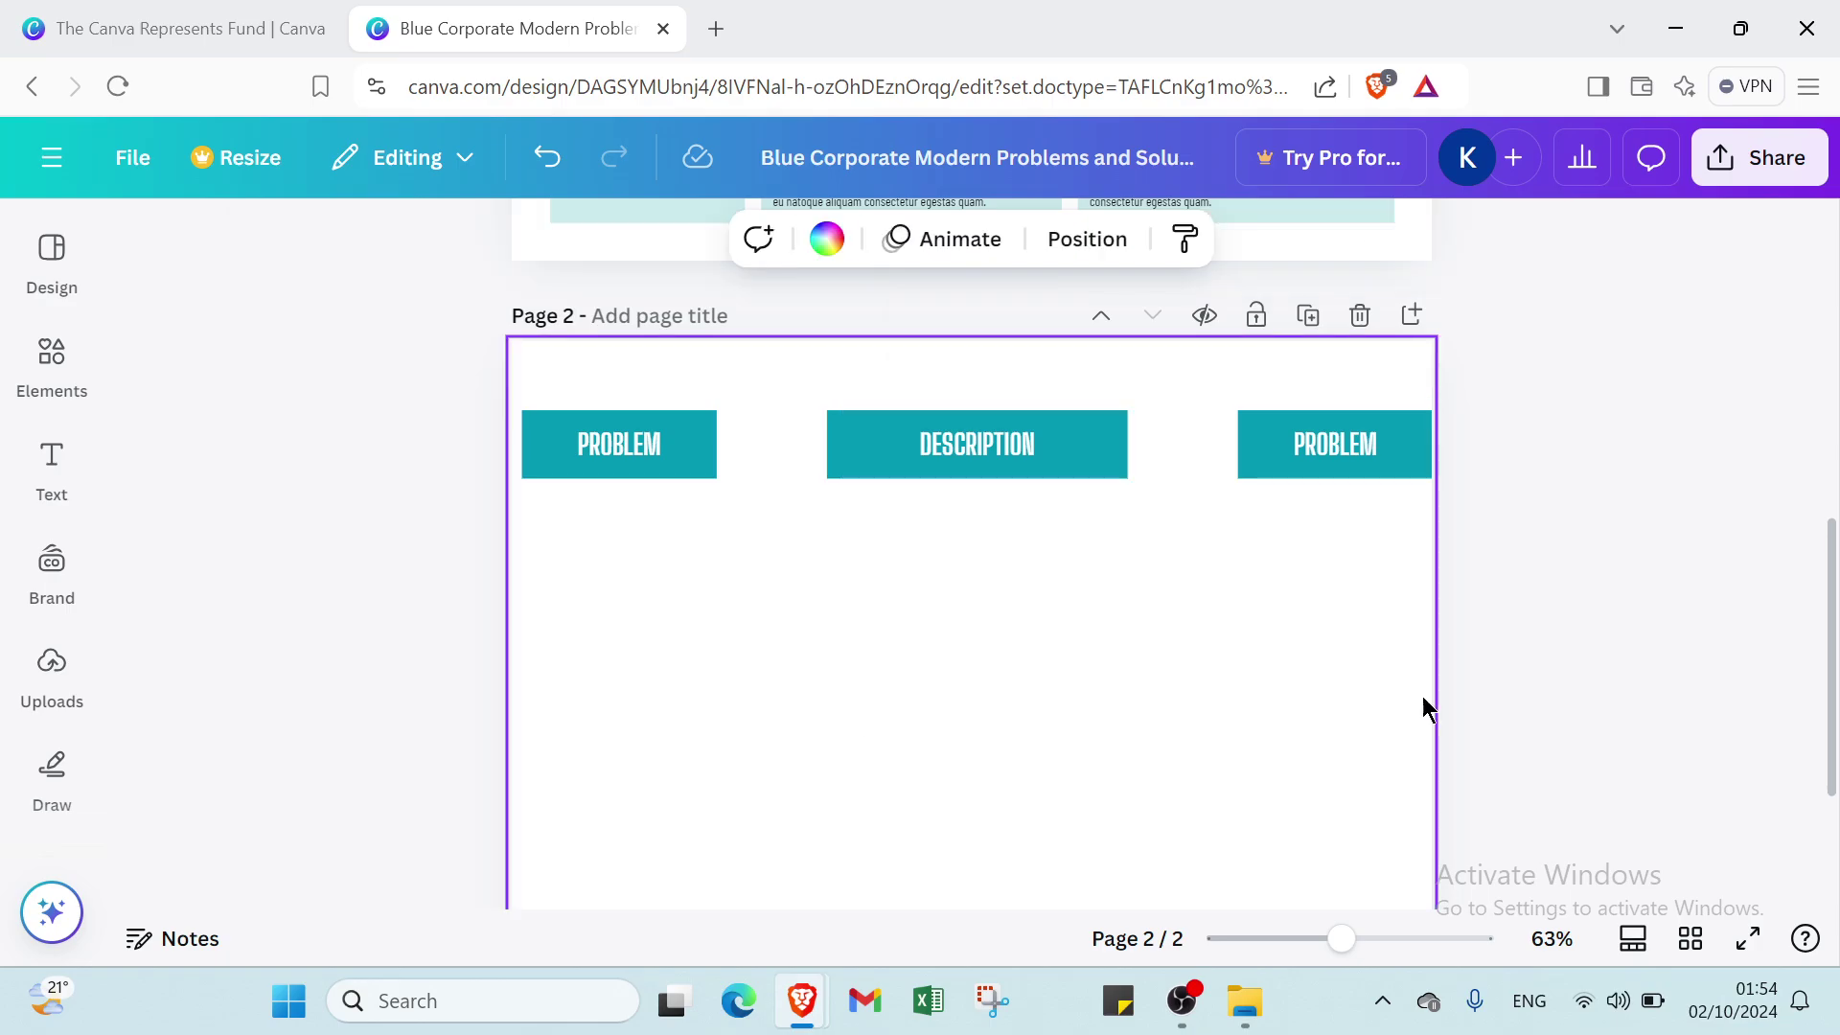
{"action": "scroll", "coordinate": [1418, 680], "scroll_direction": "up", "scroll_amount": 6}
{"action": "scroll", "coordinate": [913, 646], "scroll_direction": "up", "scroll_amount": 2}
{"action": "scroll", "coordinate": [786, 655], "scroll_direction": "down", "scroll_amount": 4}
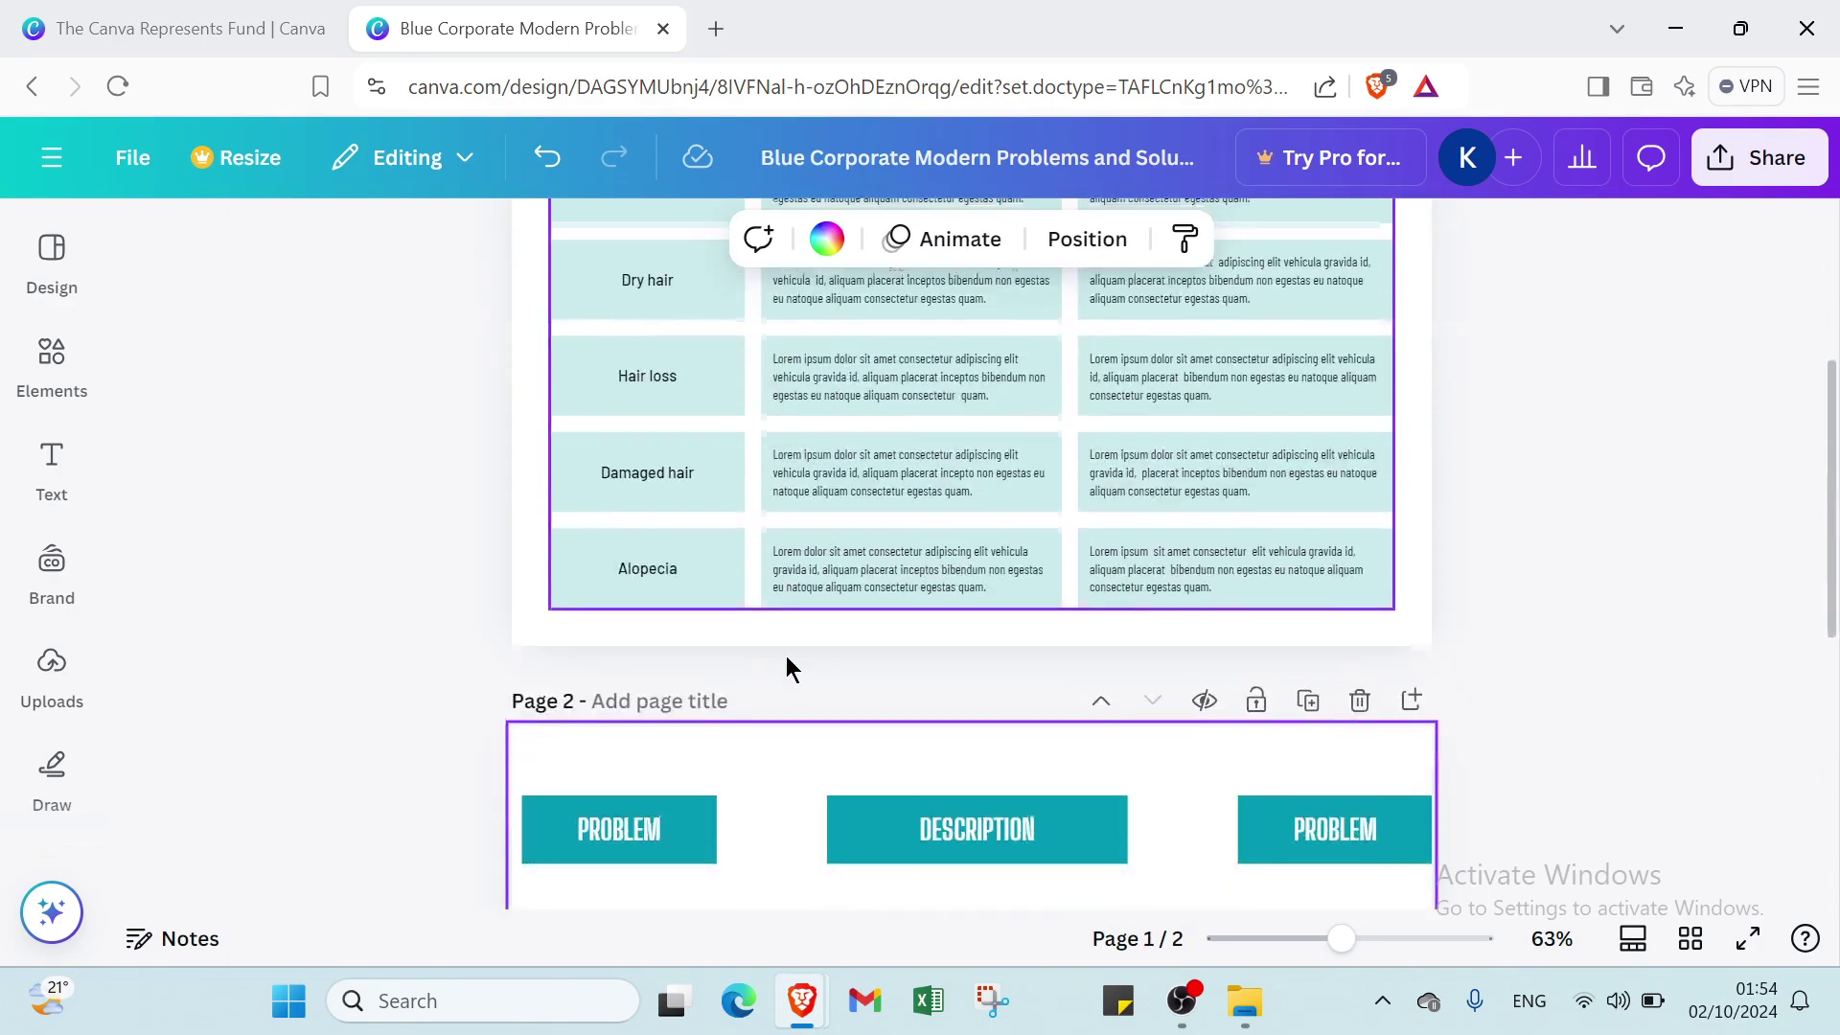
{"action": "scroll", "coordinate": [710, 647], "scroll_direction": "down", "scroll_amount": 5}
{"action": "scroll", "coordinate": [695, 613], "scroll_direction": "up", "scroll_amount": 10}
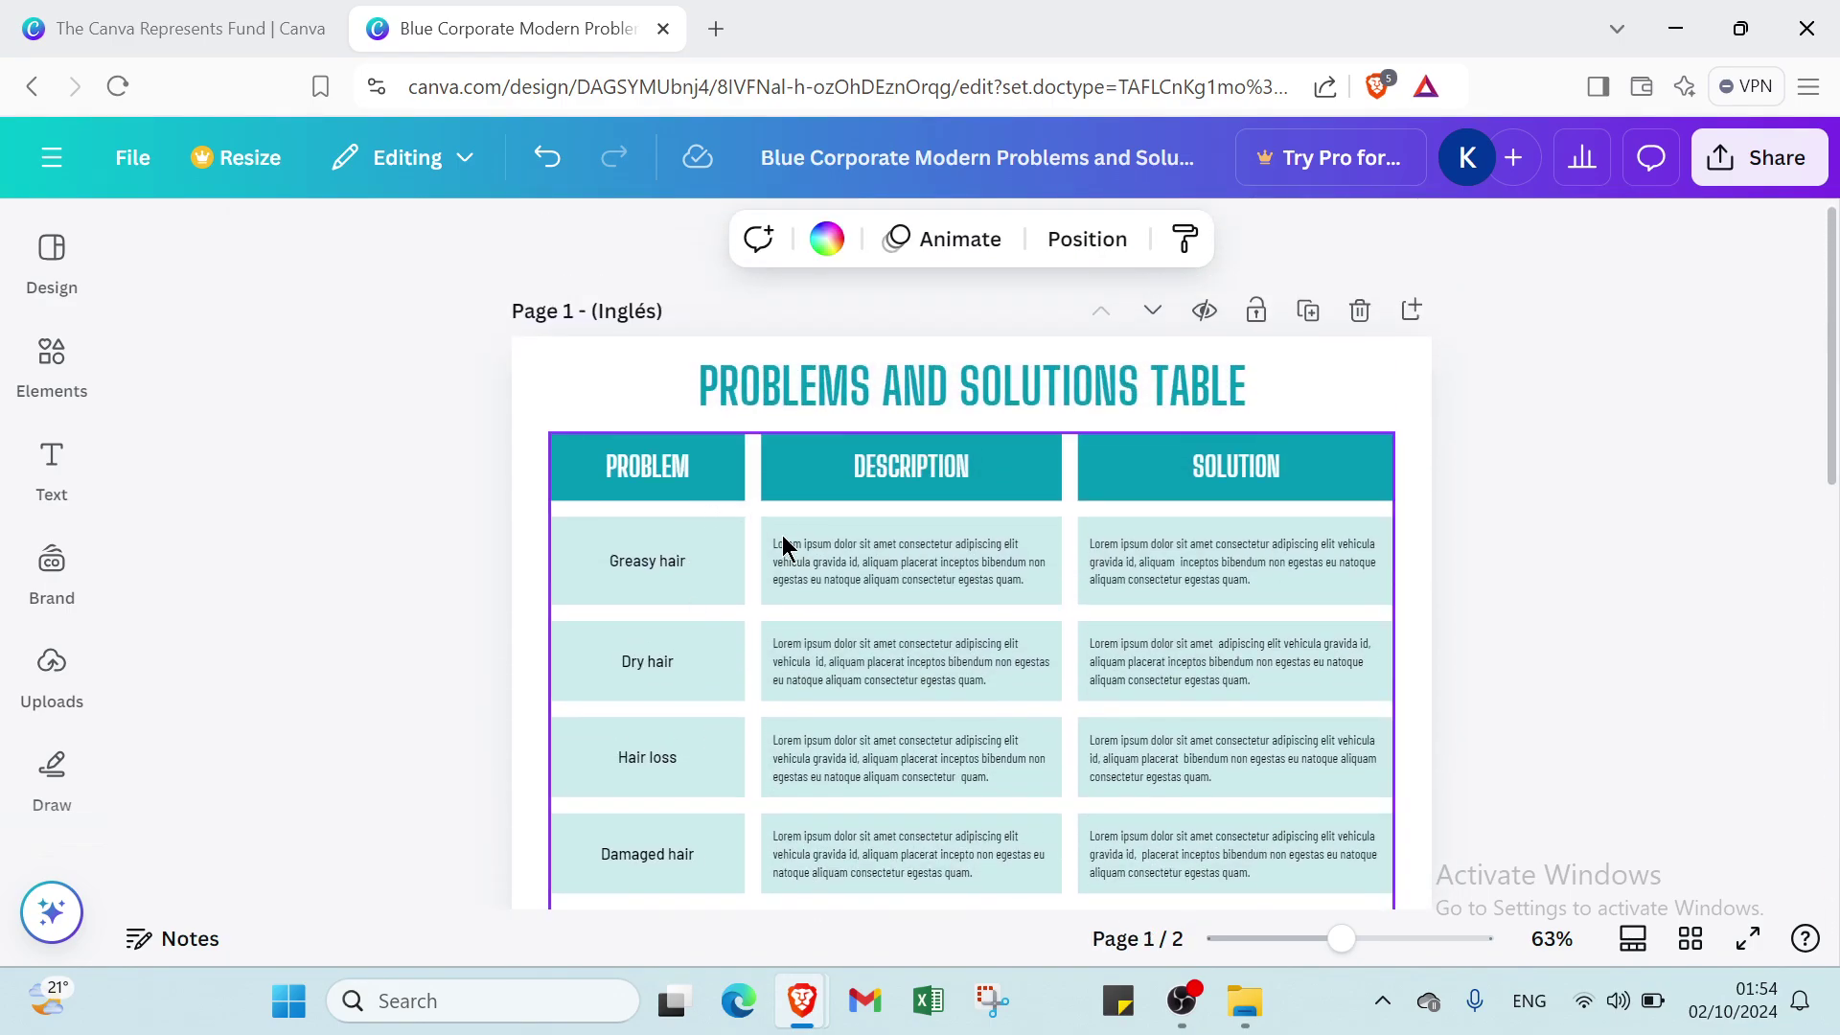
{"action": "scroll", "coordinate": [783, 547], "scroll_direction": "down", "scroll_amount": 2}
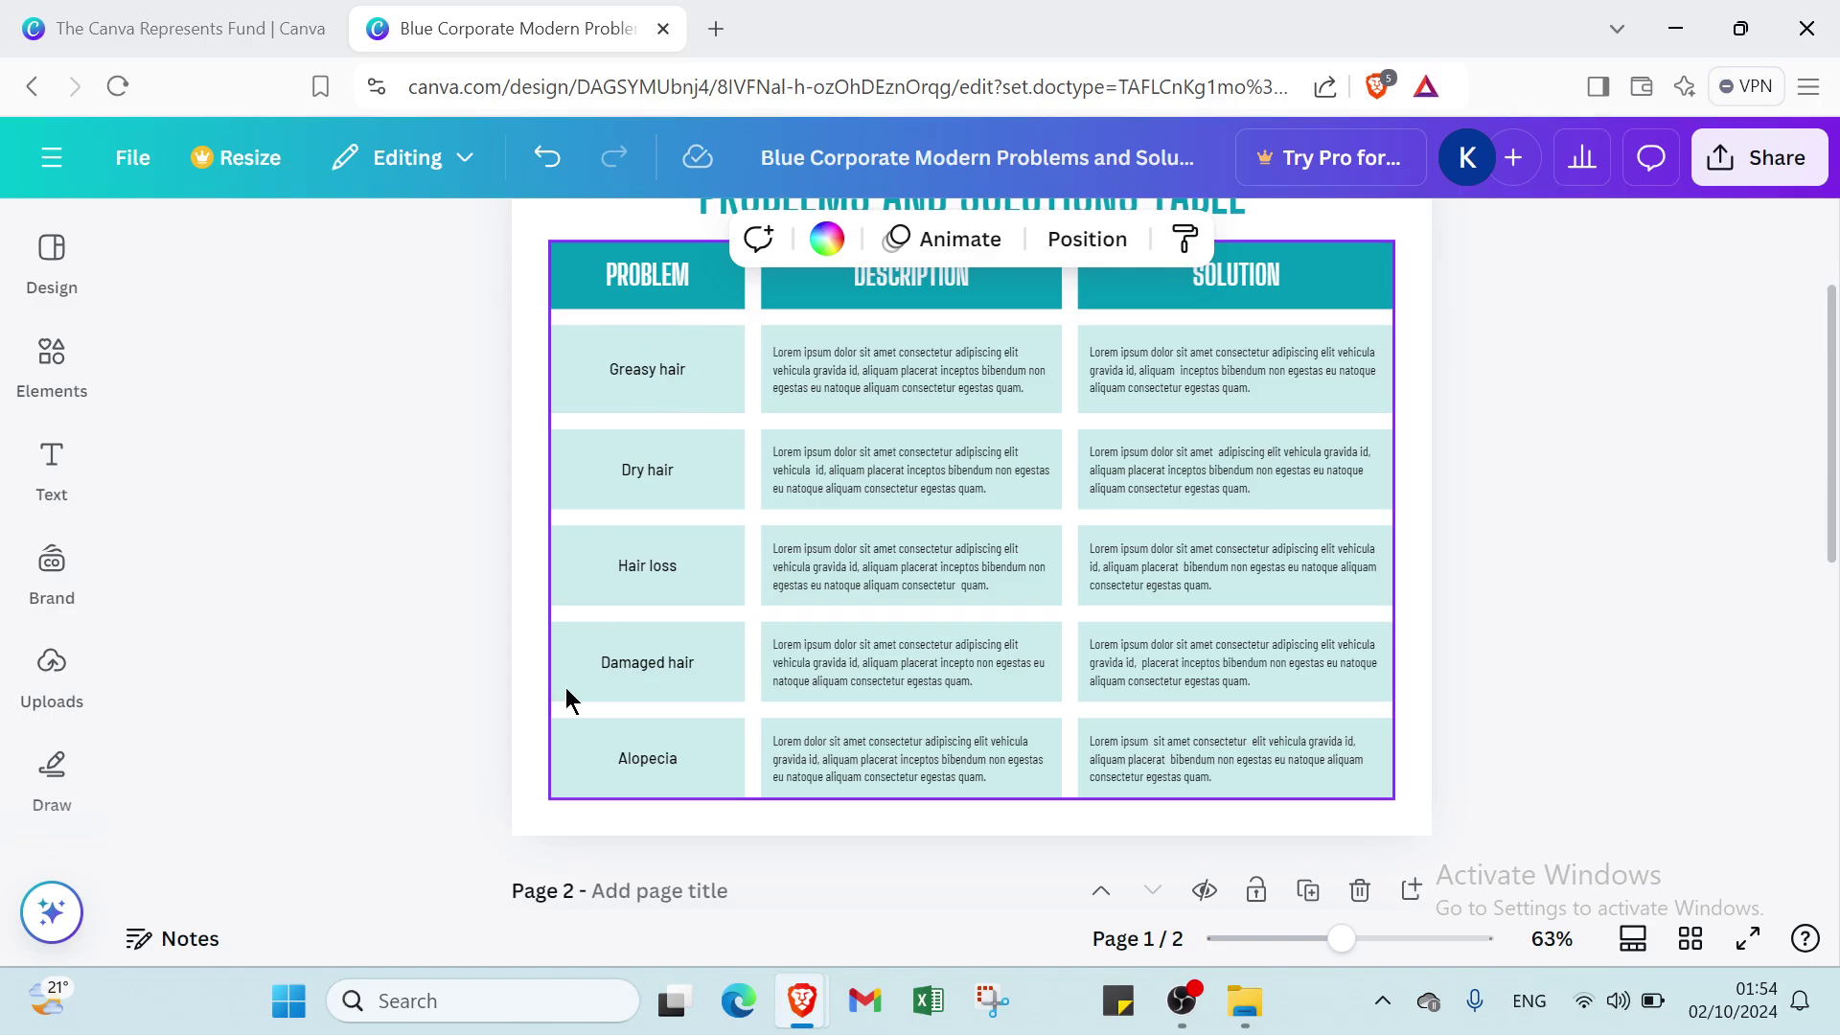
Step: Change the fill of the three header cells on page 2 to medium gray
{"action": "scroll", "coordinate": [566, 699], "scroll_direction": "down", "scroll_amount": 5}
{"action": "left_click", "coordinate": [619, 558]}
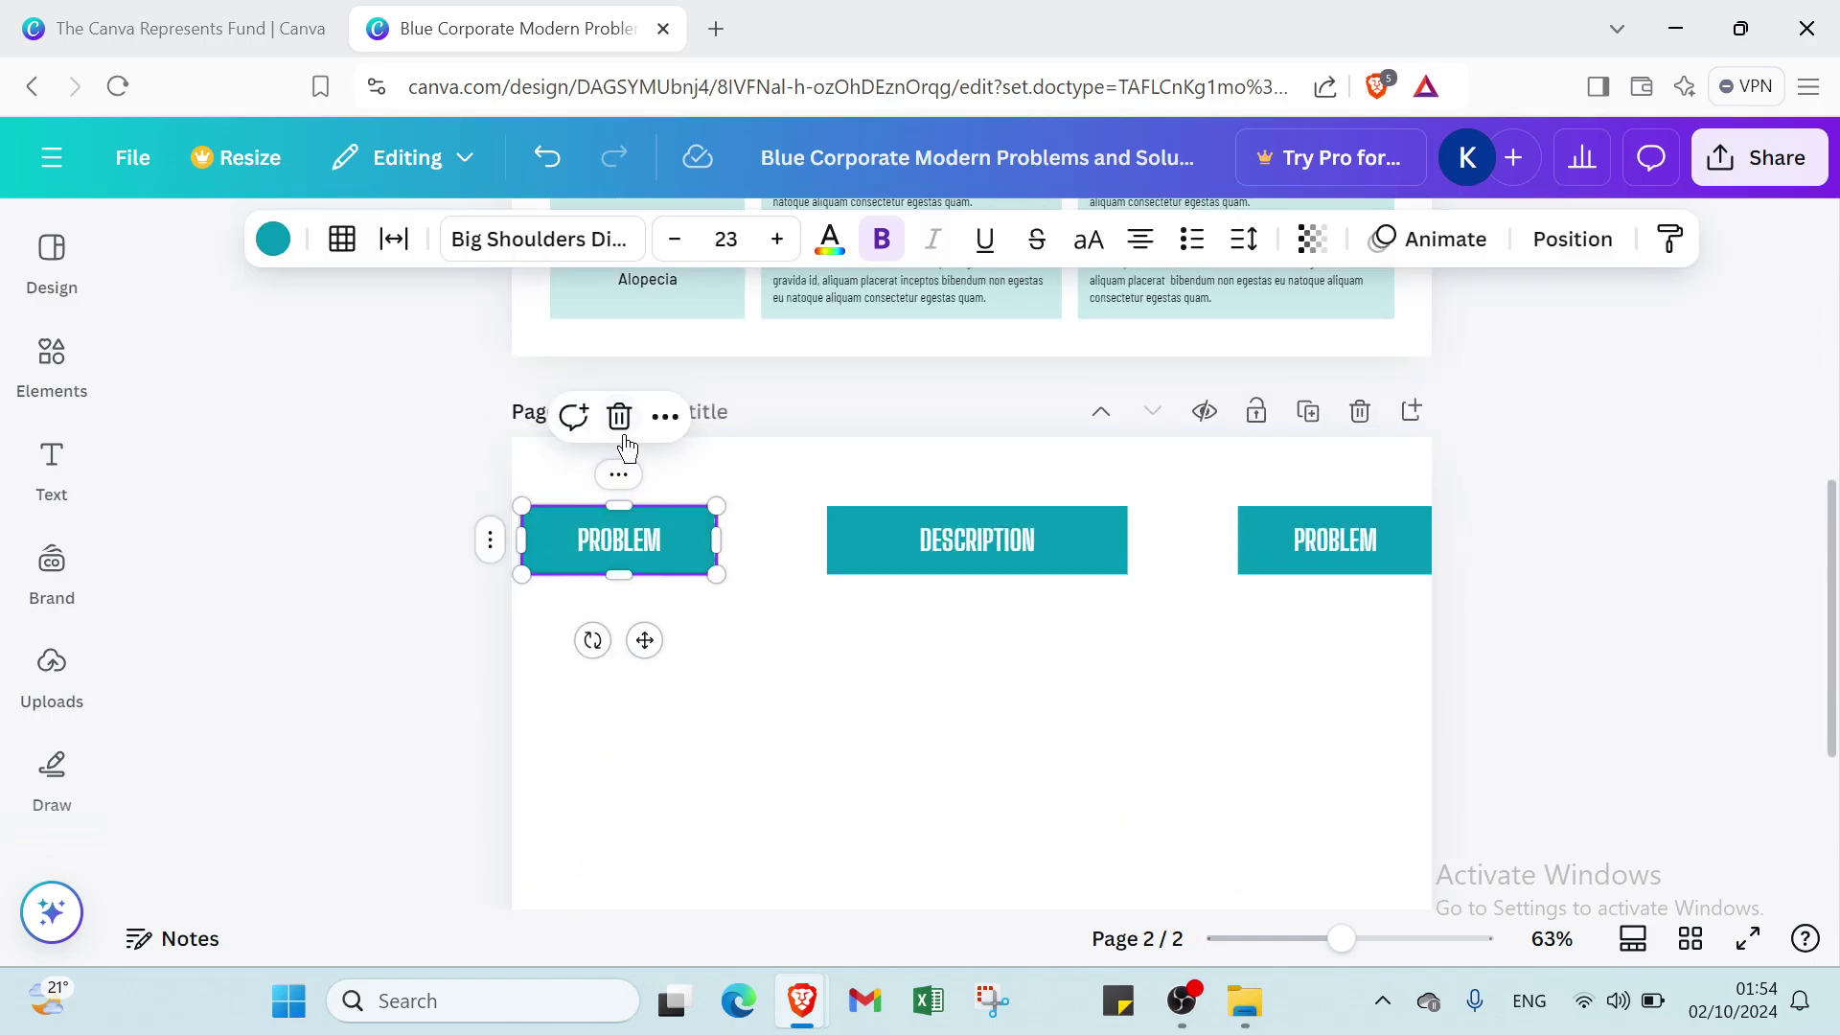
{"action": "left_click", "coordinate": [618, 491]}
{"action": "left_click", "coordinate": [628, 554]}
{"action": "left_click", "coordinate": [274, 238]}
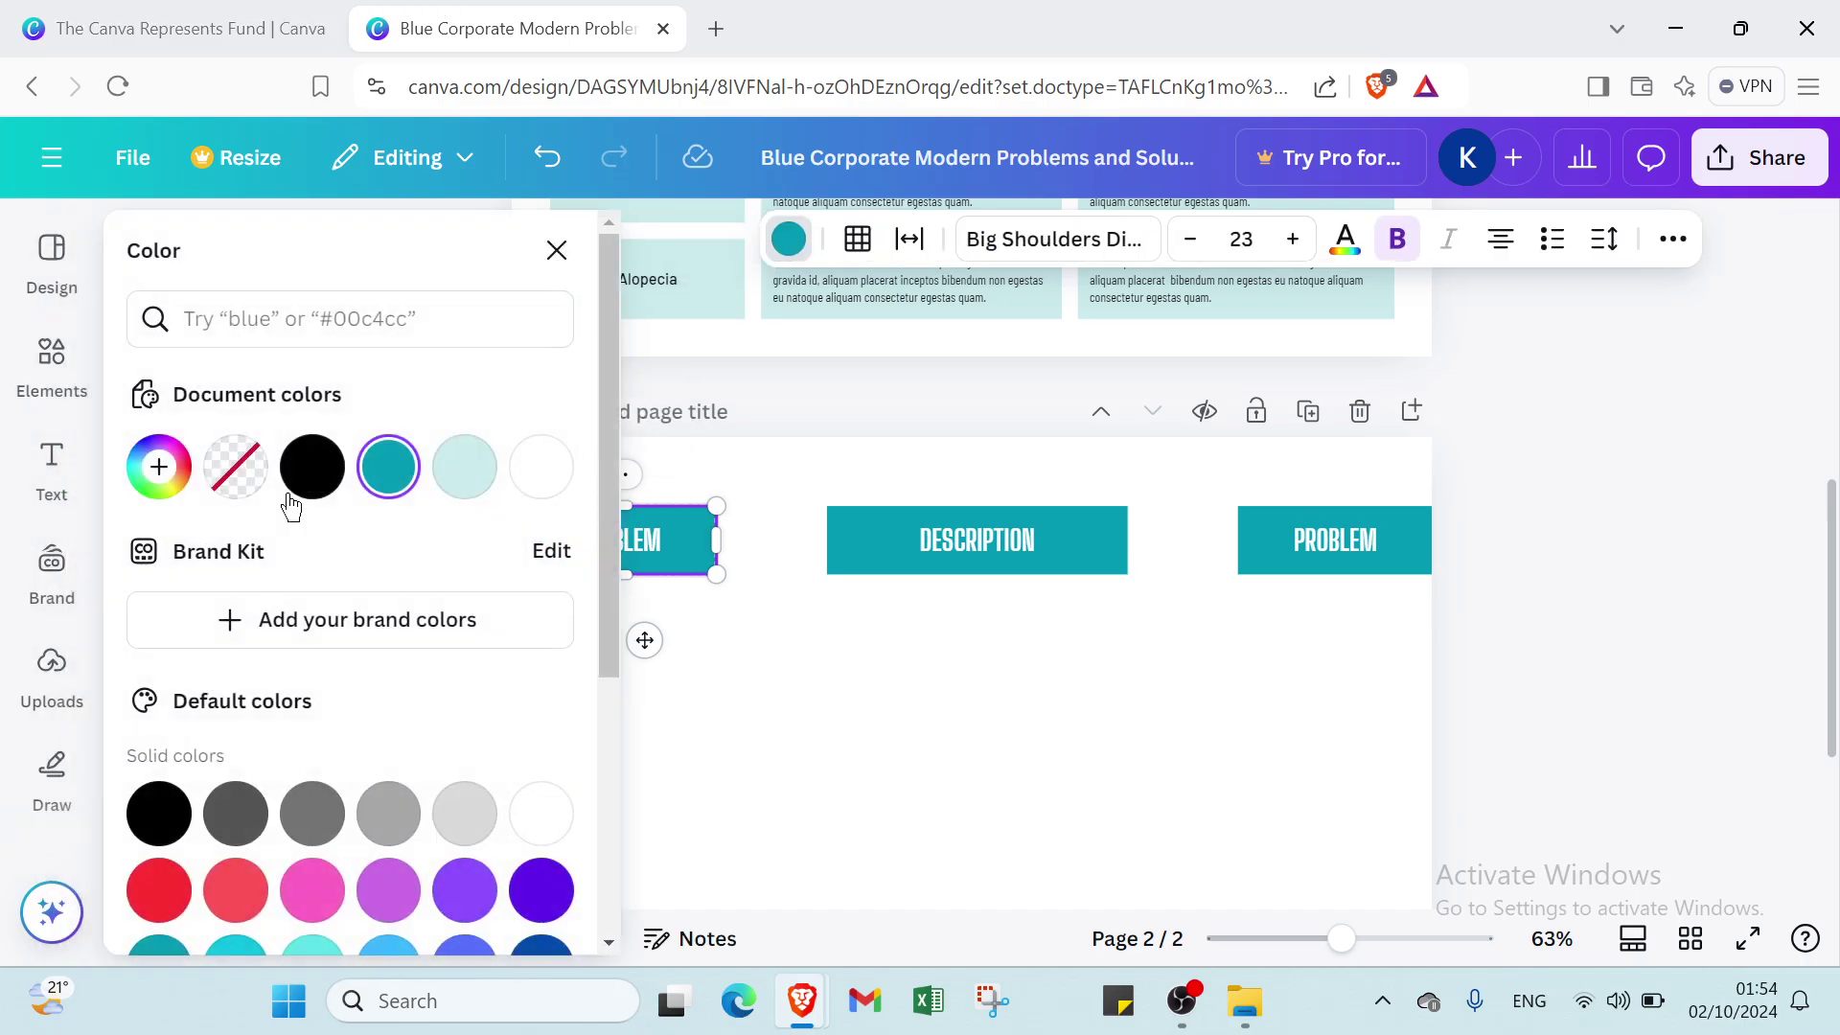
{"action": "left_click", "coordinate": [381, 818]}
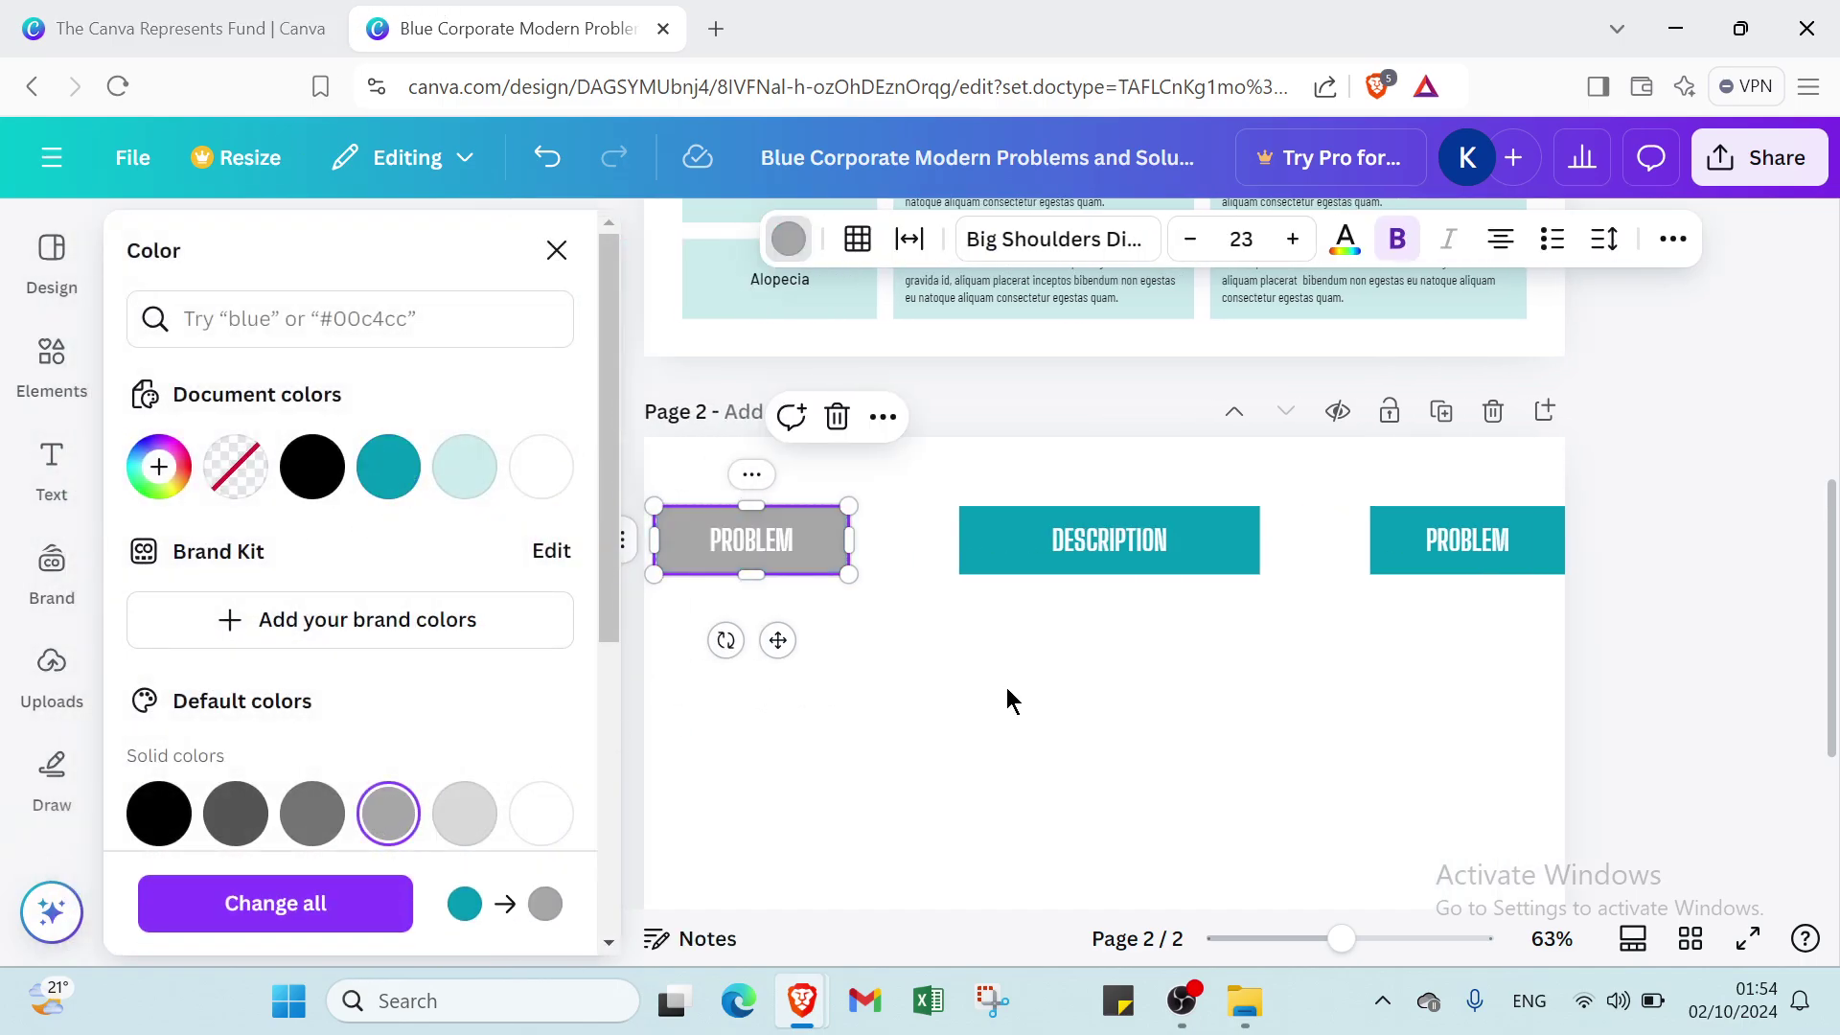
{"action": "left_click", "coordinate": [1035, 547]}
{"action": "left_click", "coordinate": [383, 817]}
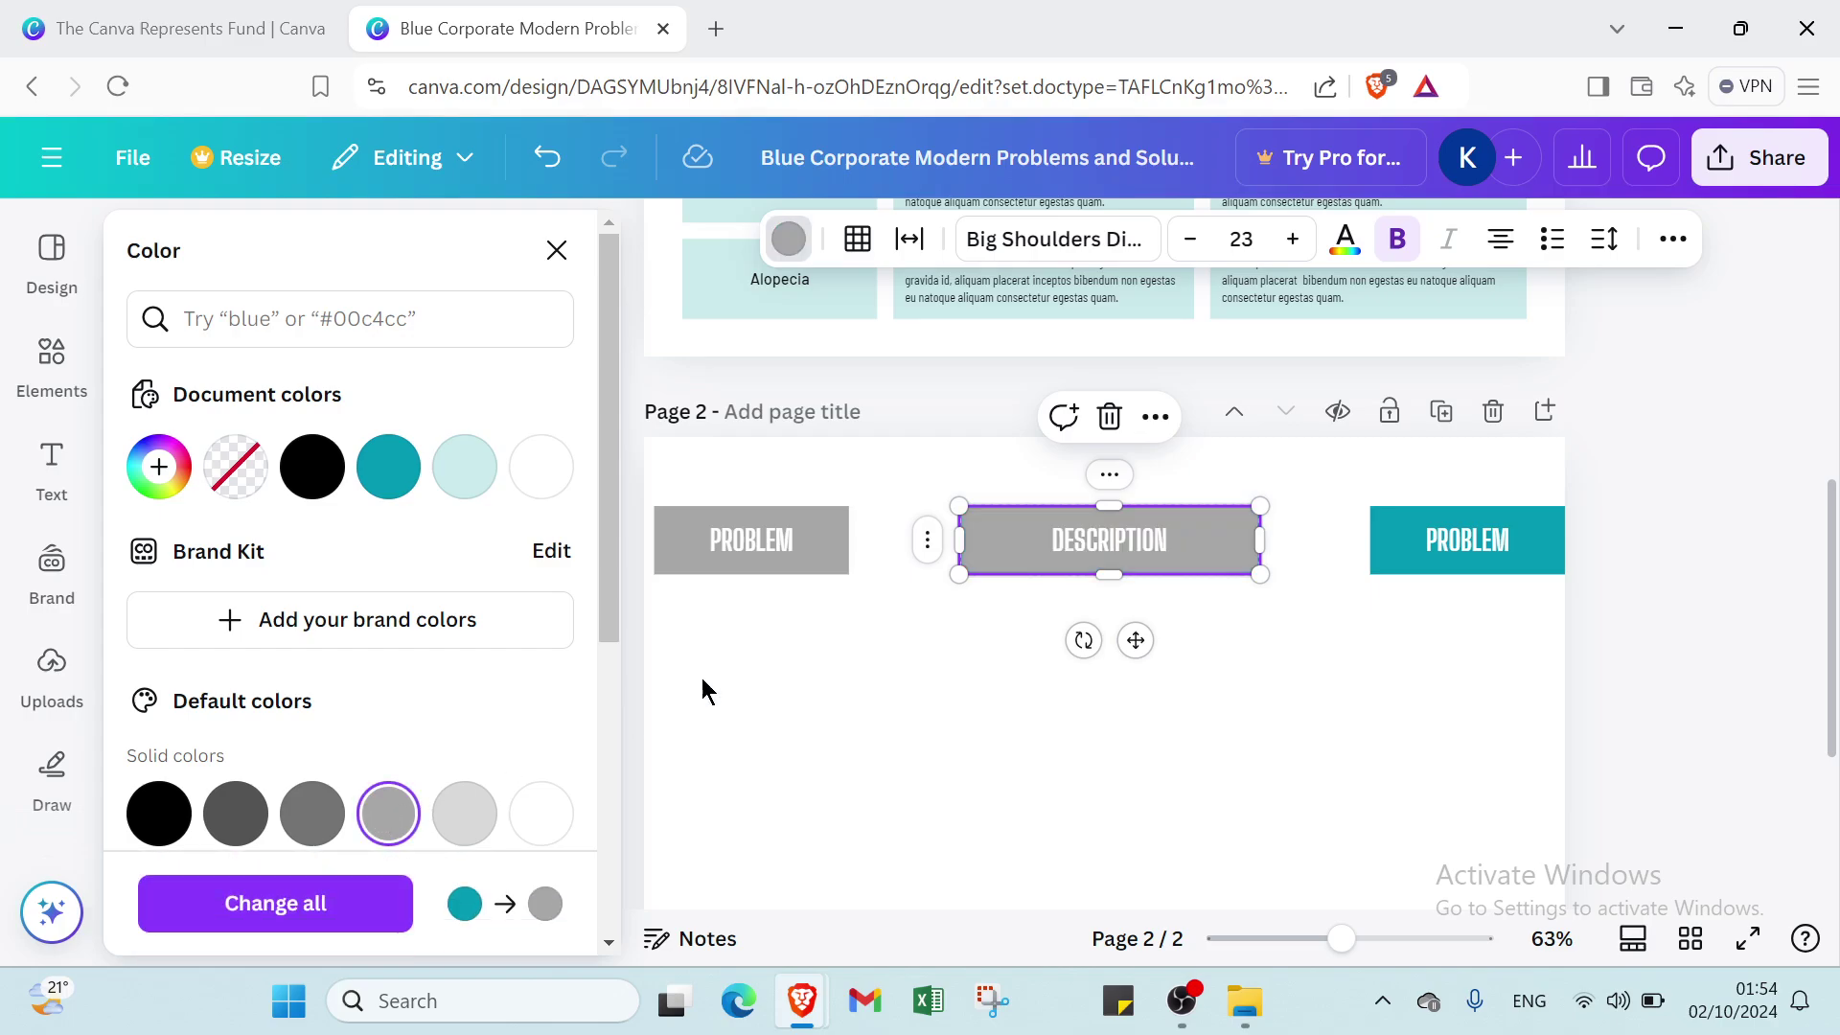
{"action": "left_click", "coordinate": [1481, 567]}
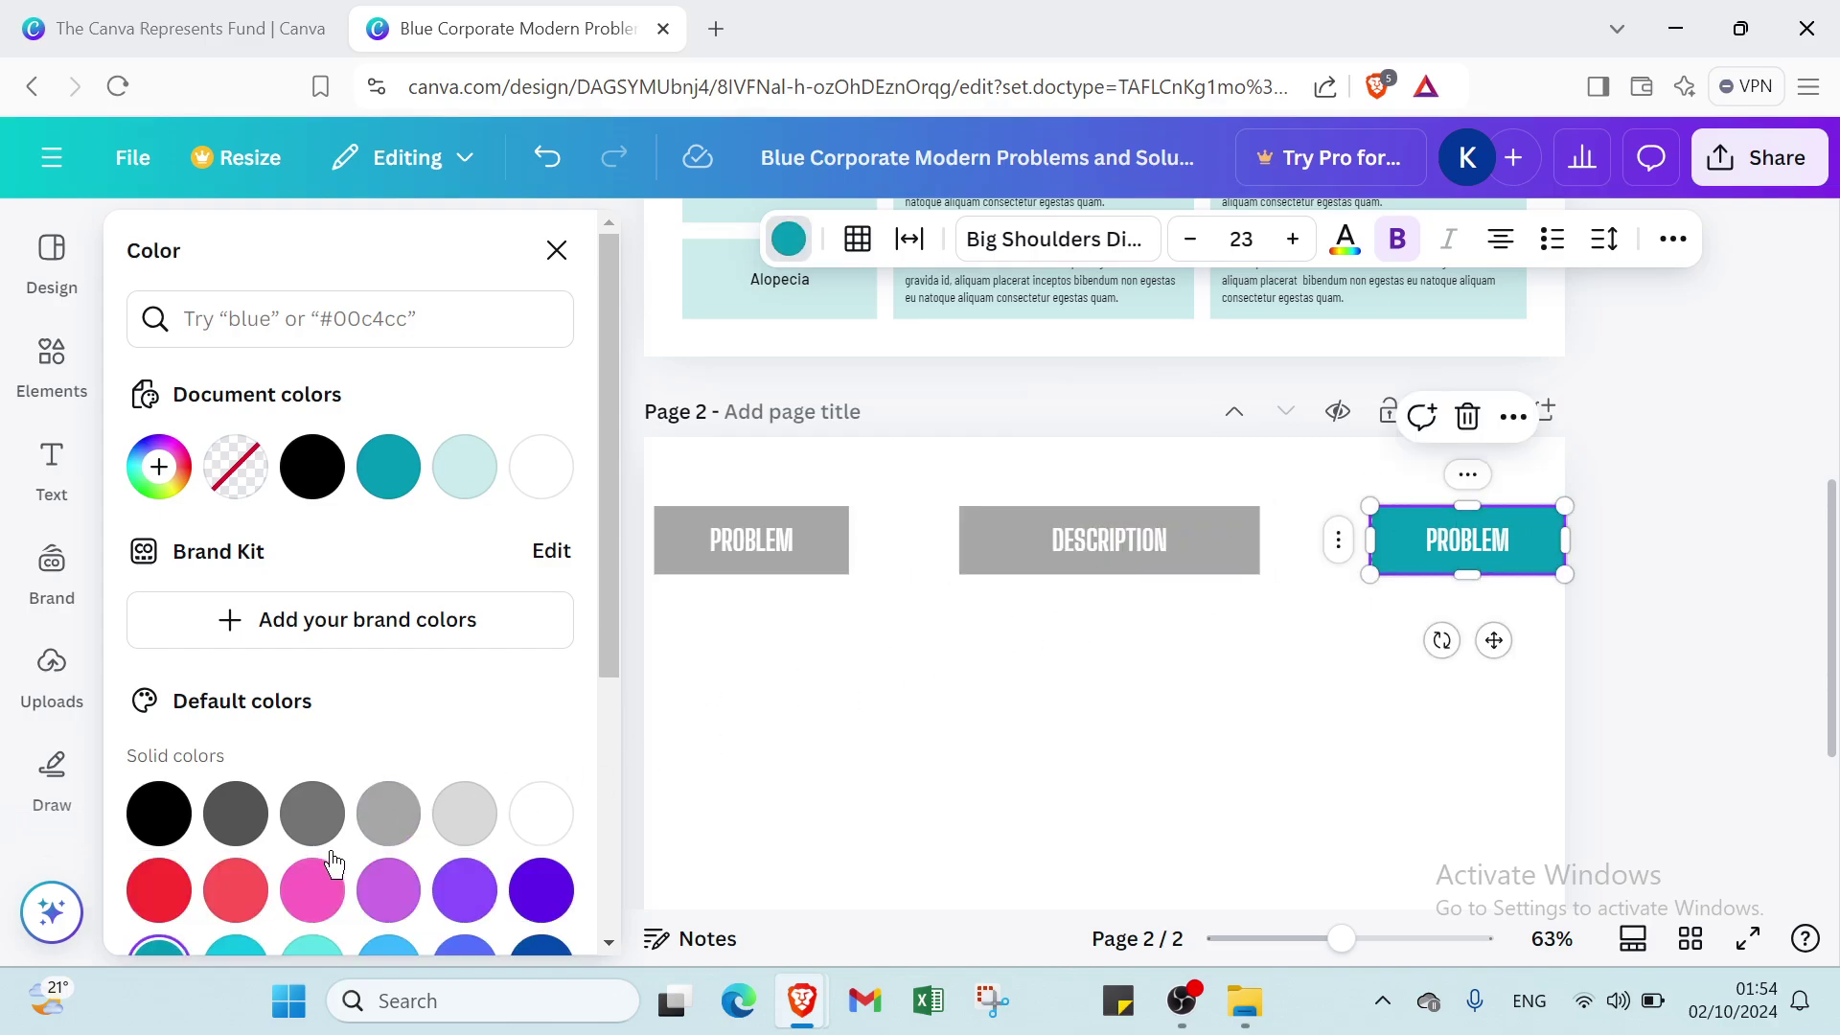
{"action": "left_click", "coordinate": [368, 832]}
Step: Duplicate the first PROBLEM header on page 2 and align the copy directly below it
{"action": "scroll", "coordinate": [686, 801], "scroll_direction": "down", "scroll_amount": 3}
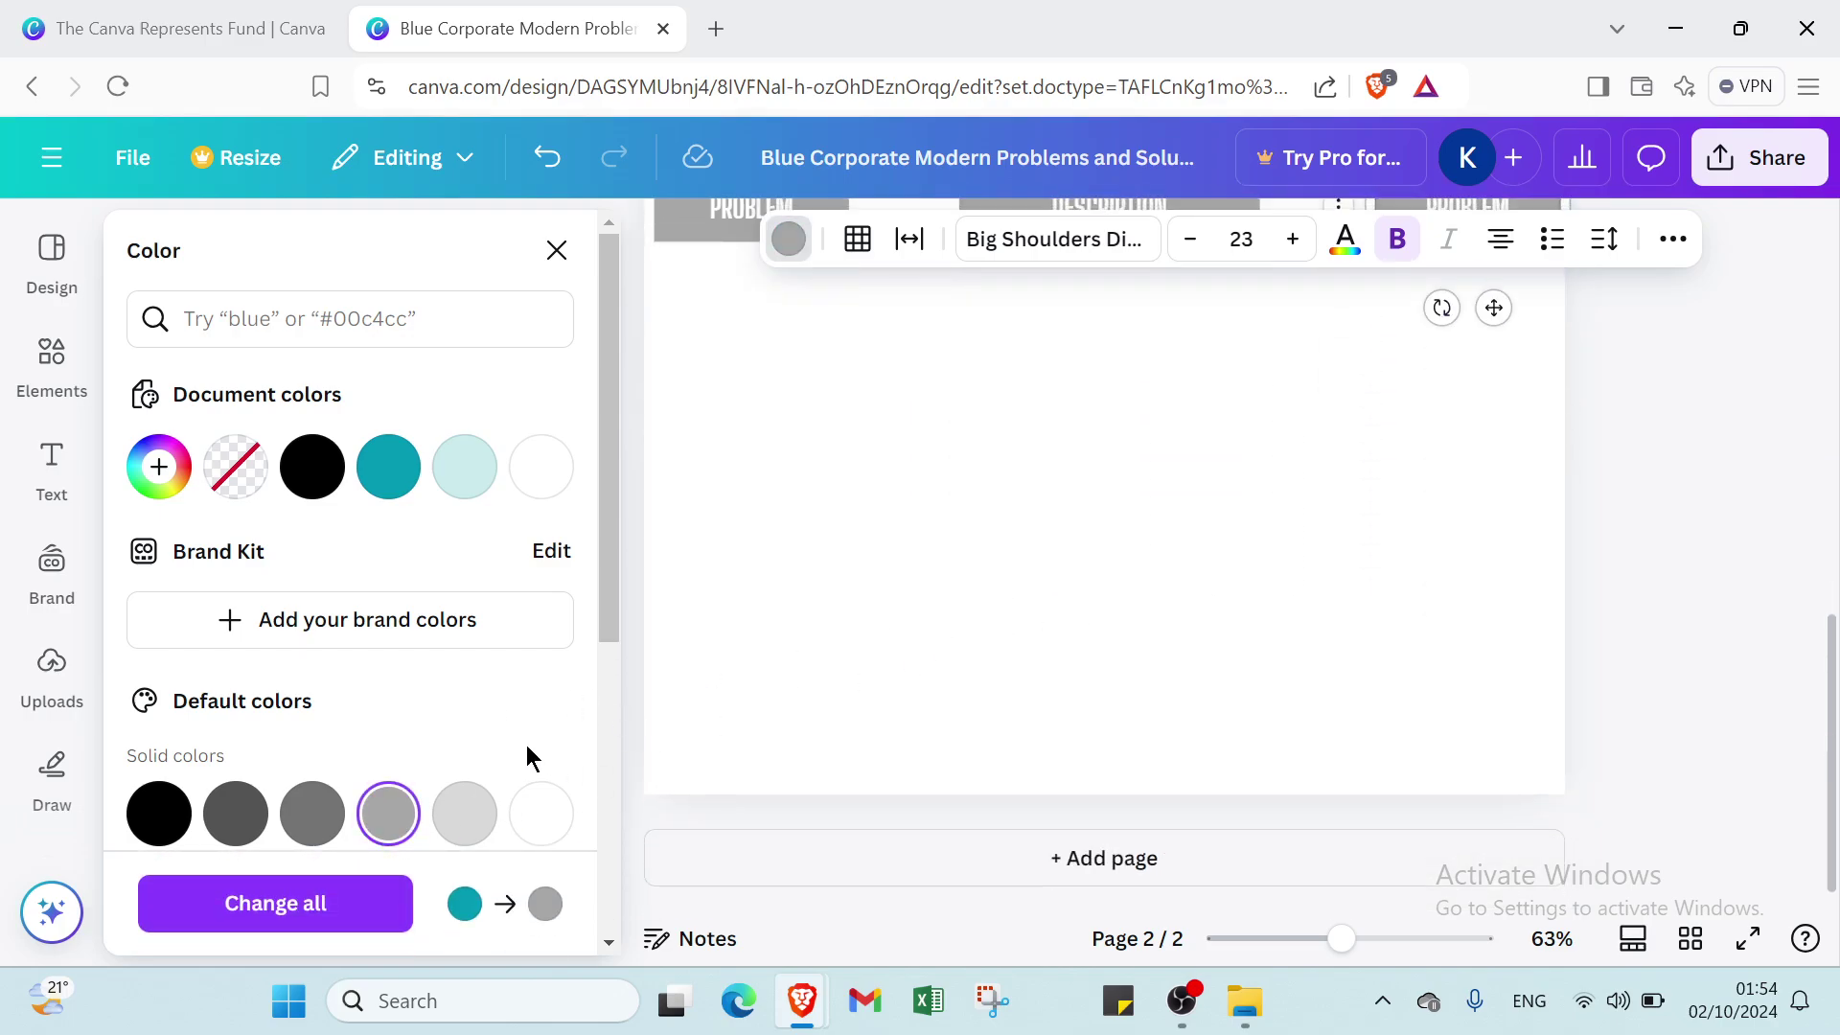
{"action": "scroll", "coordinate": [718, 506], "scroll_direction": "up", "scroll_amount": 3}
{"action": "left_click", "coordinate": [706, 492]}
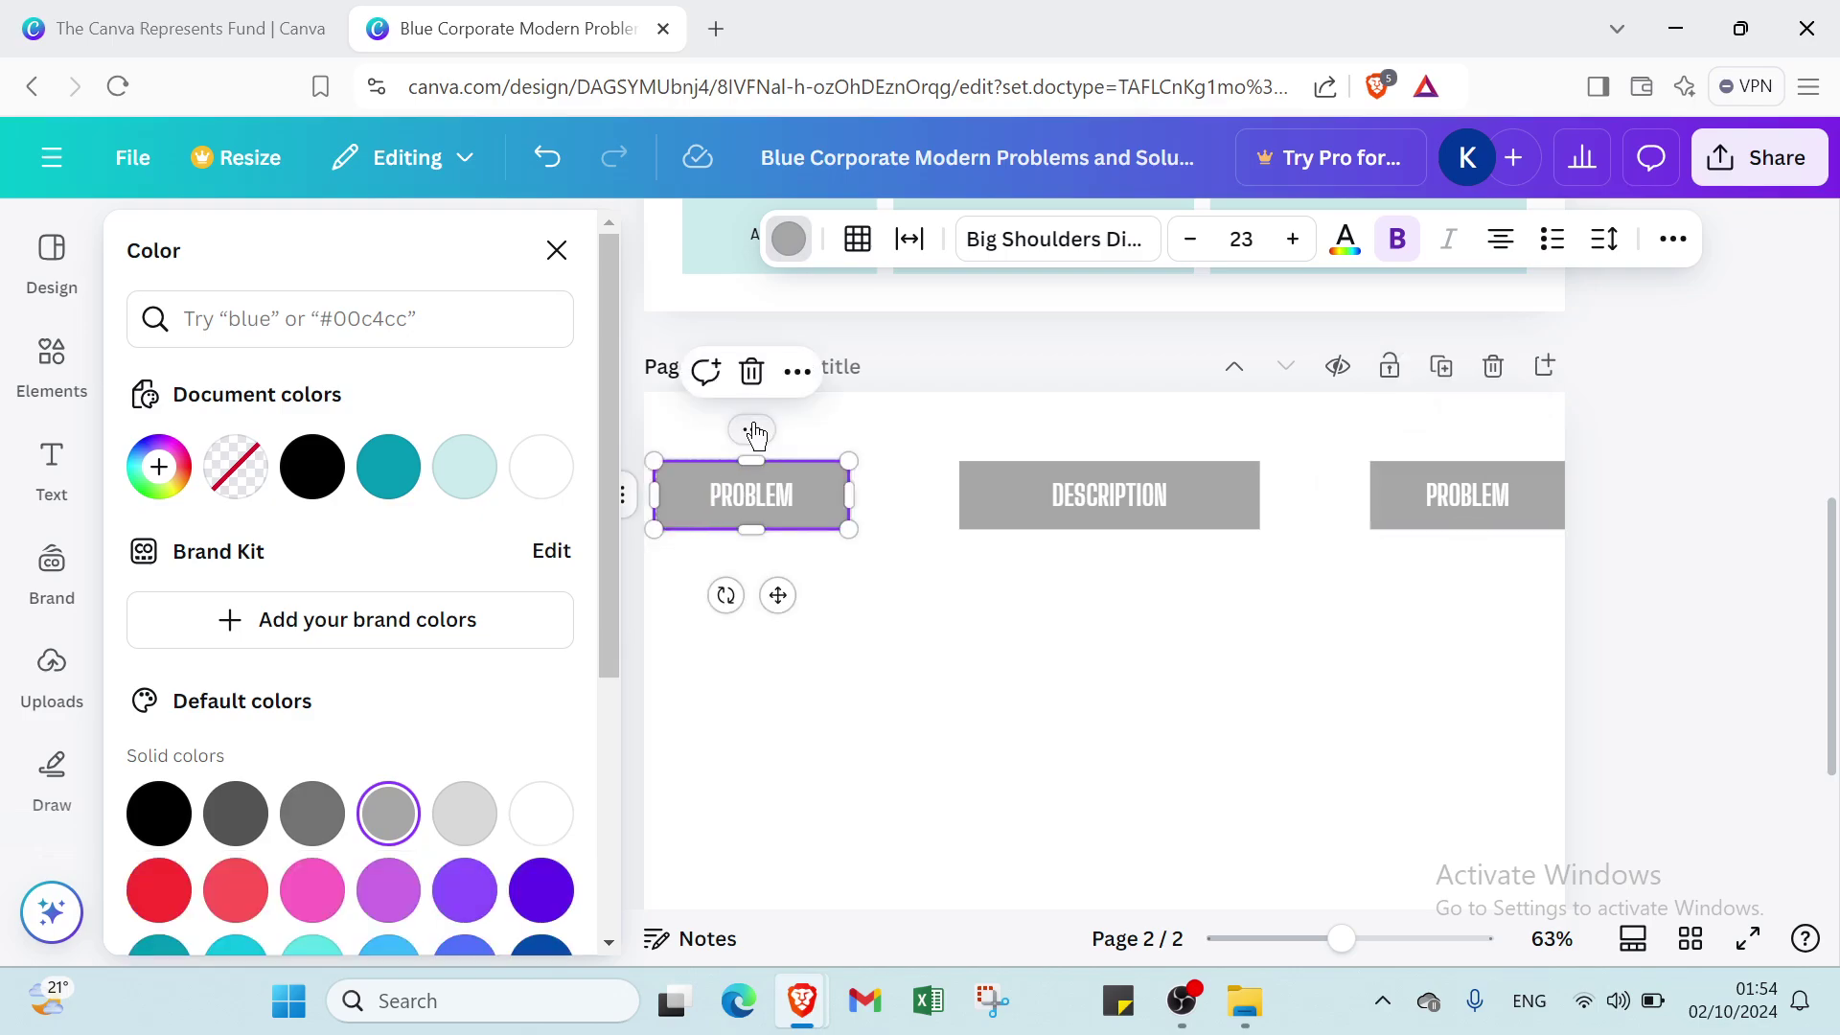
{"action": "right_click", "coordinate": [766, 493]}
{"action": "left_click", "coordinate": [896, 345]}
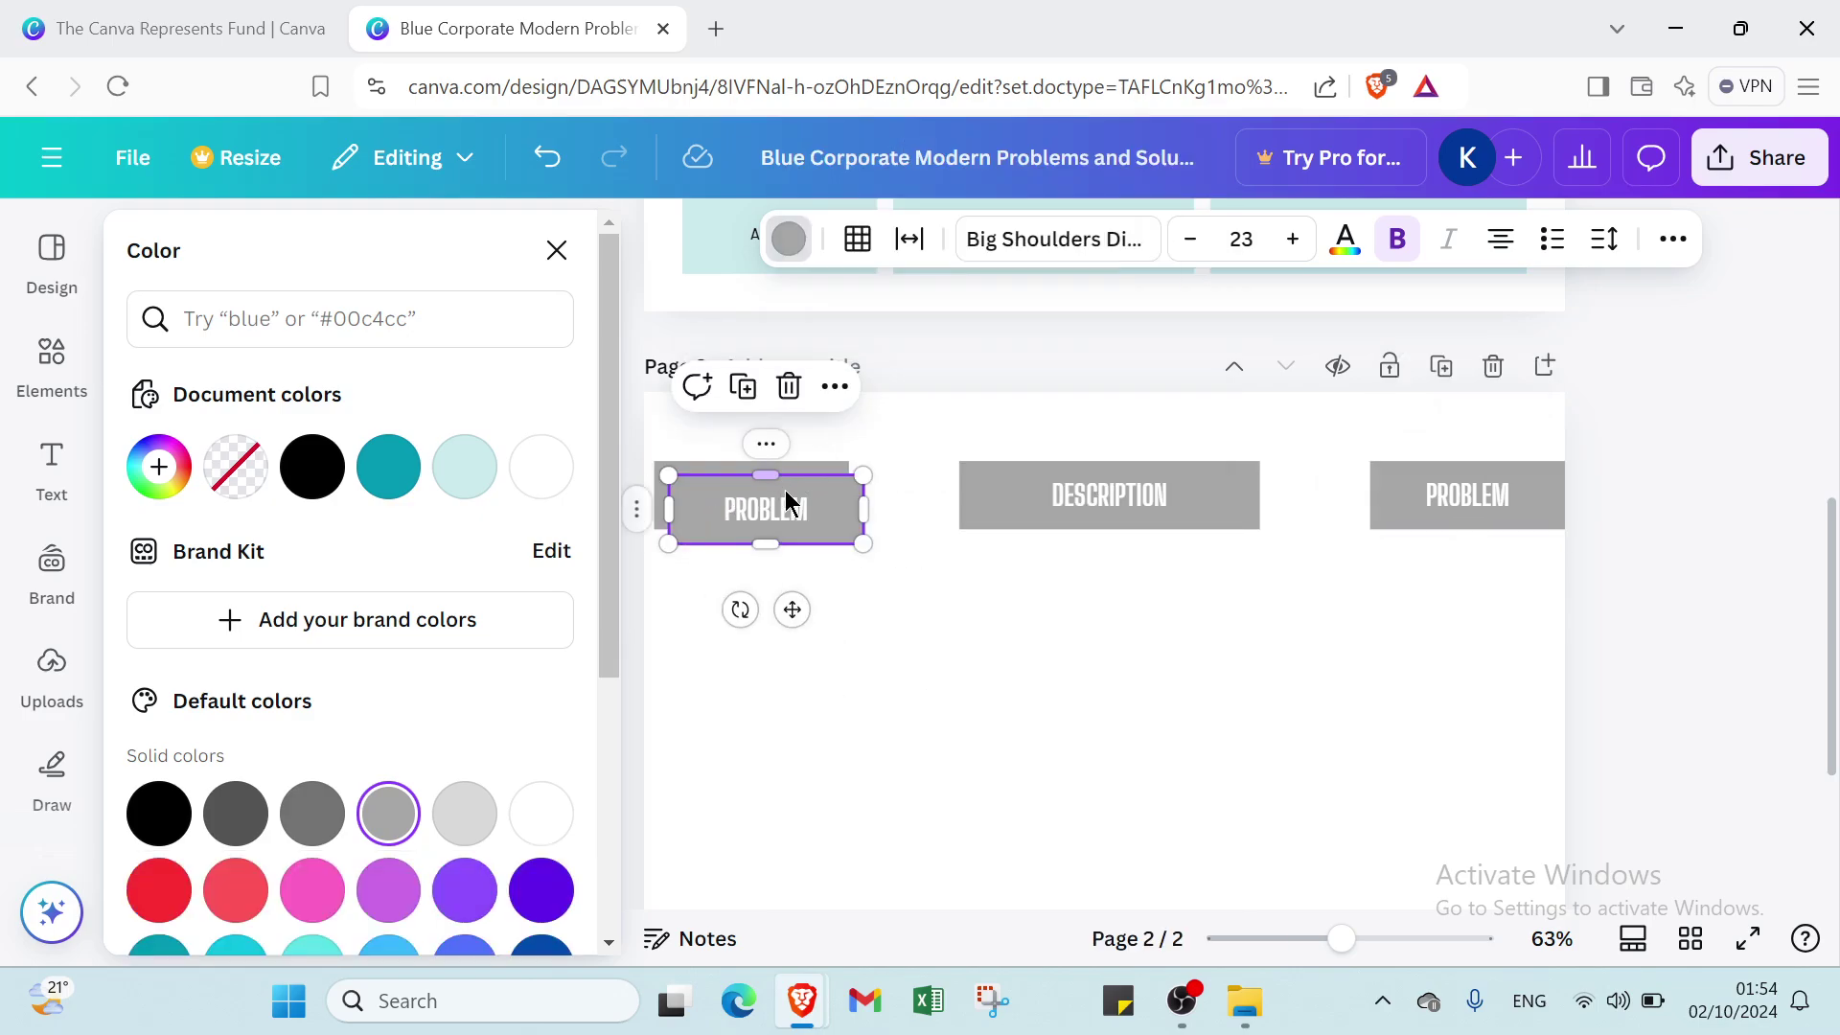
{"action": "left_click_drag", "start_coordinate": [772, 556], "coordinate": [776, 628]}
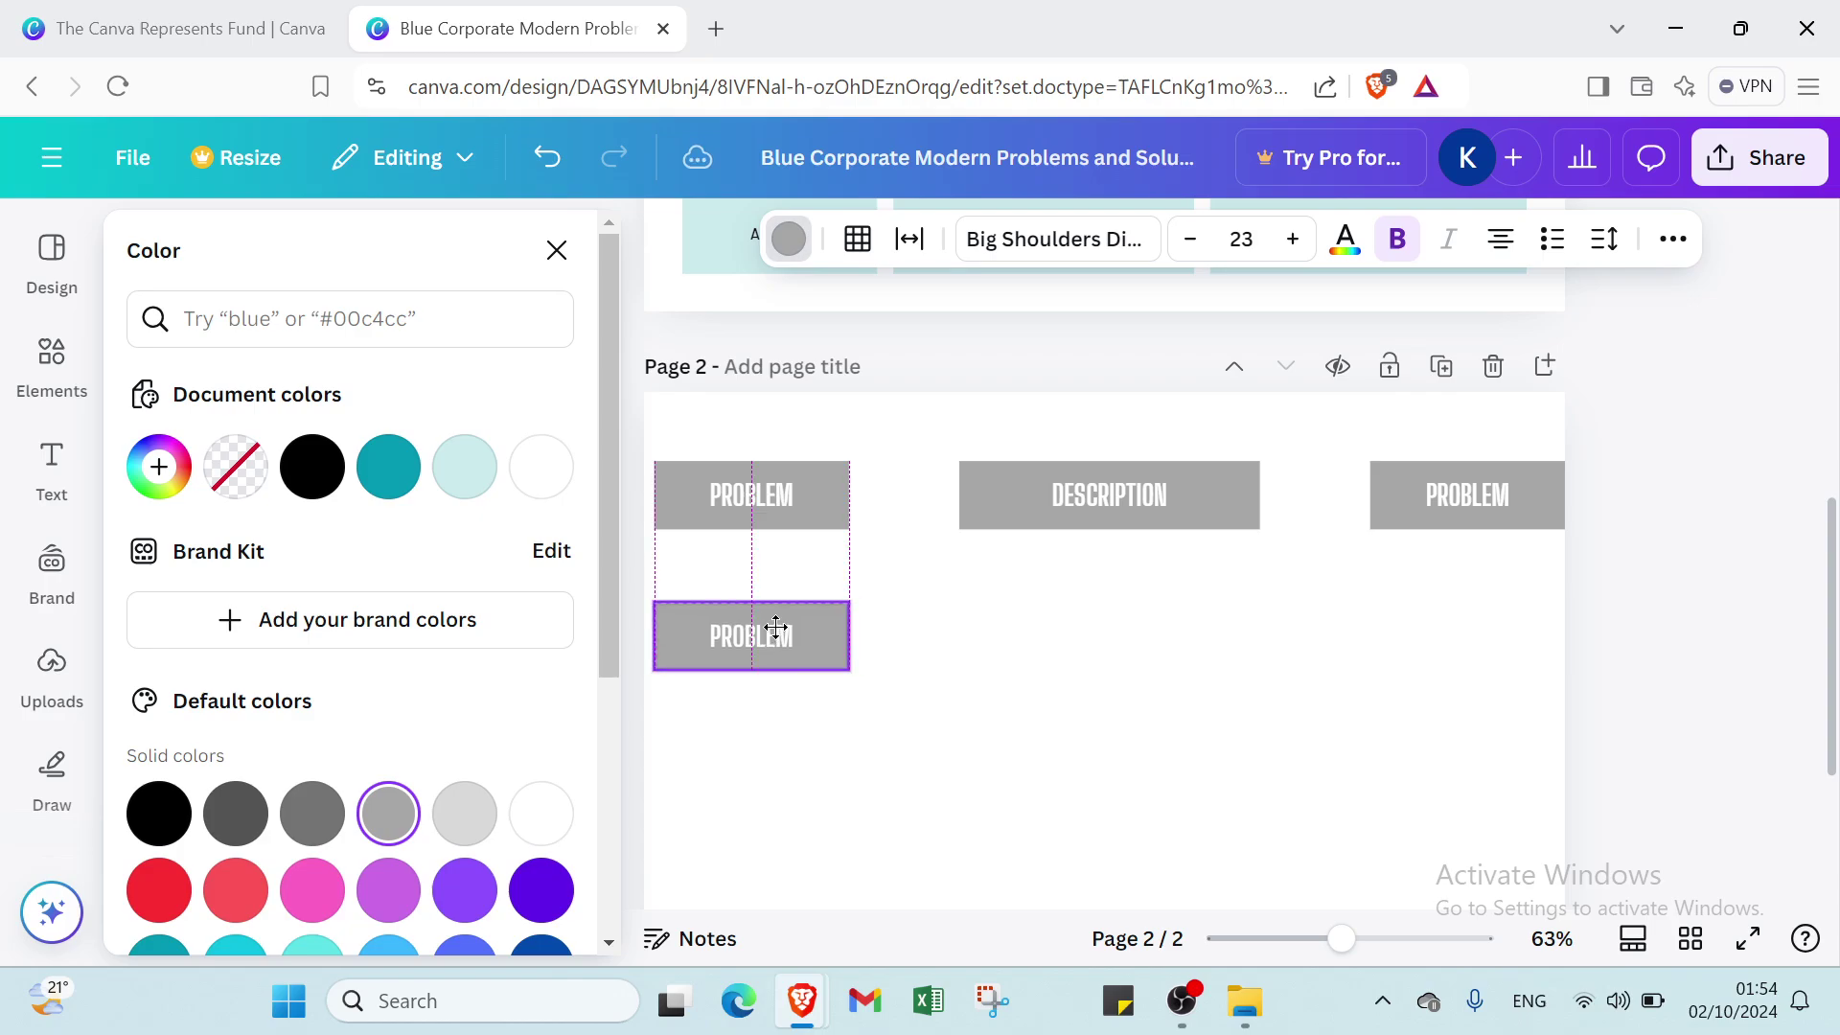
Step: Try white, light gray and yellow fills on the duplicated PROBLEM cell
{"action": "left_click", "coordinate": [541, 814]}
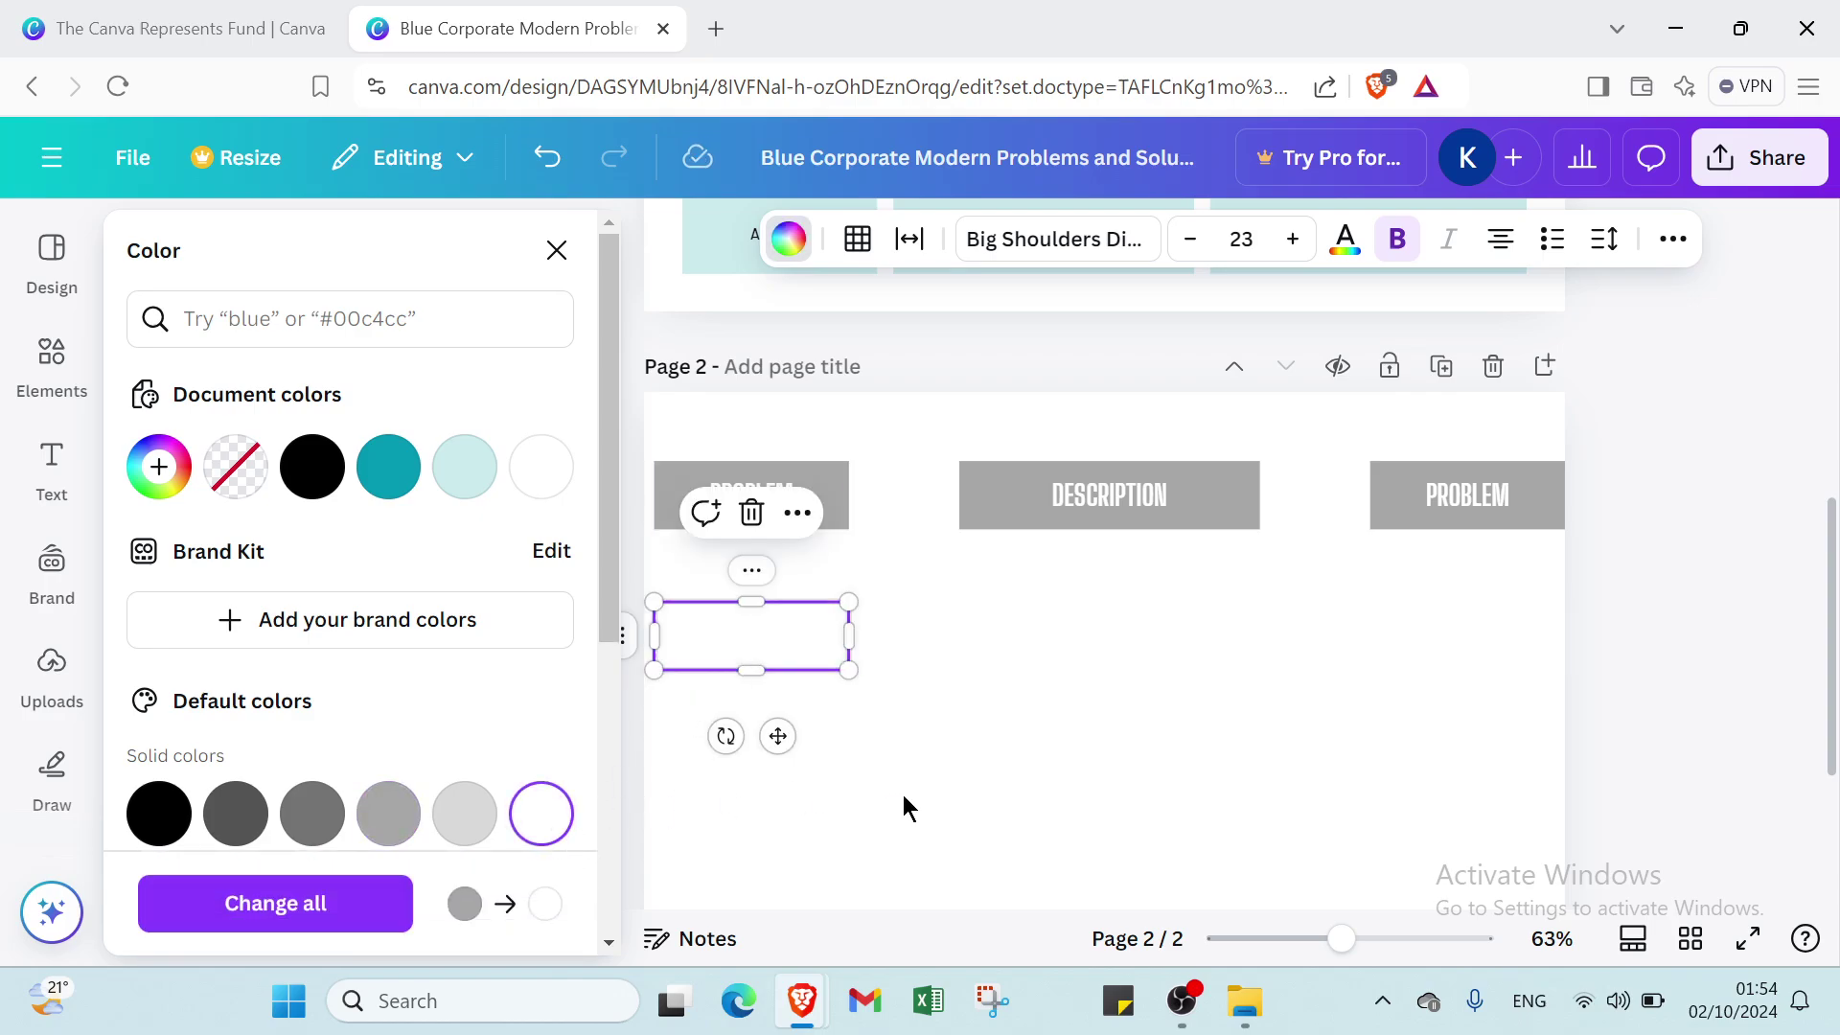
{"action": "left_click", "coordinate": [813, 767]}
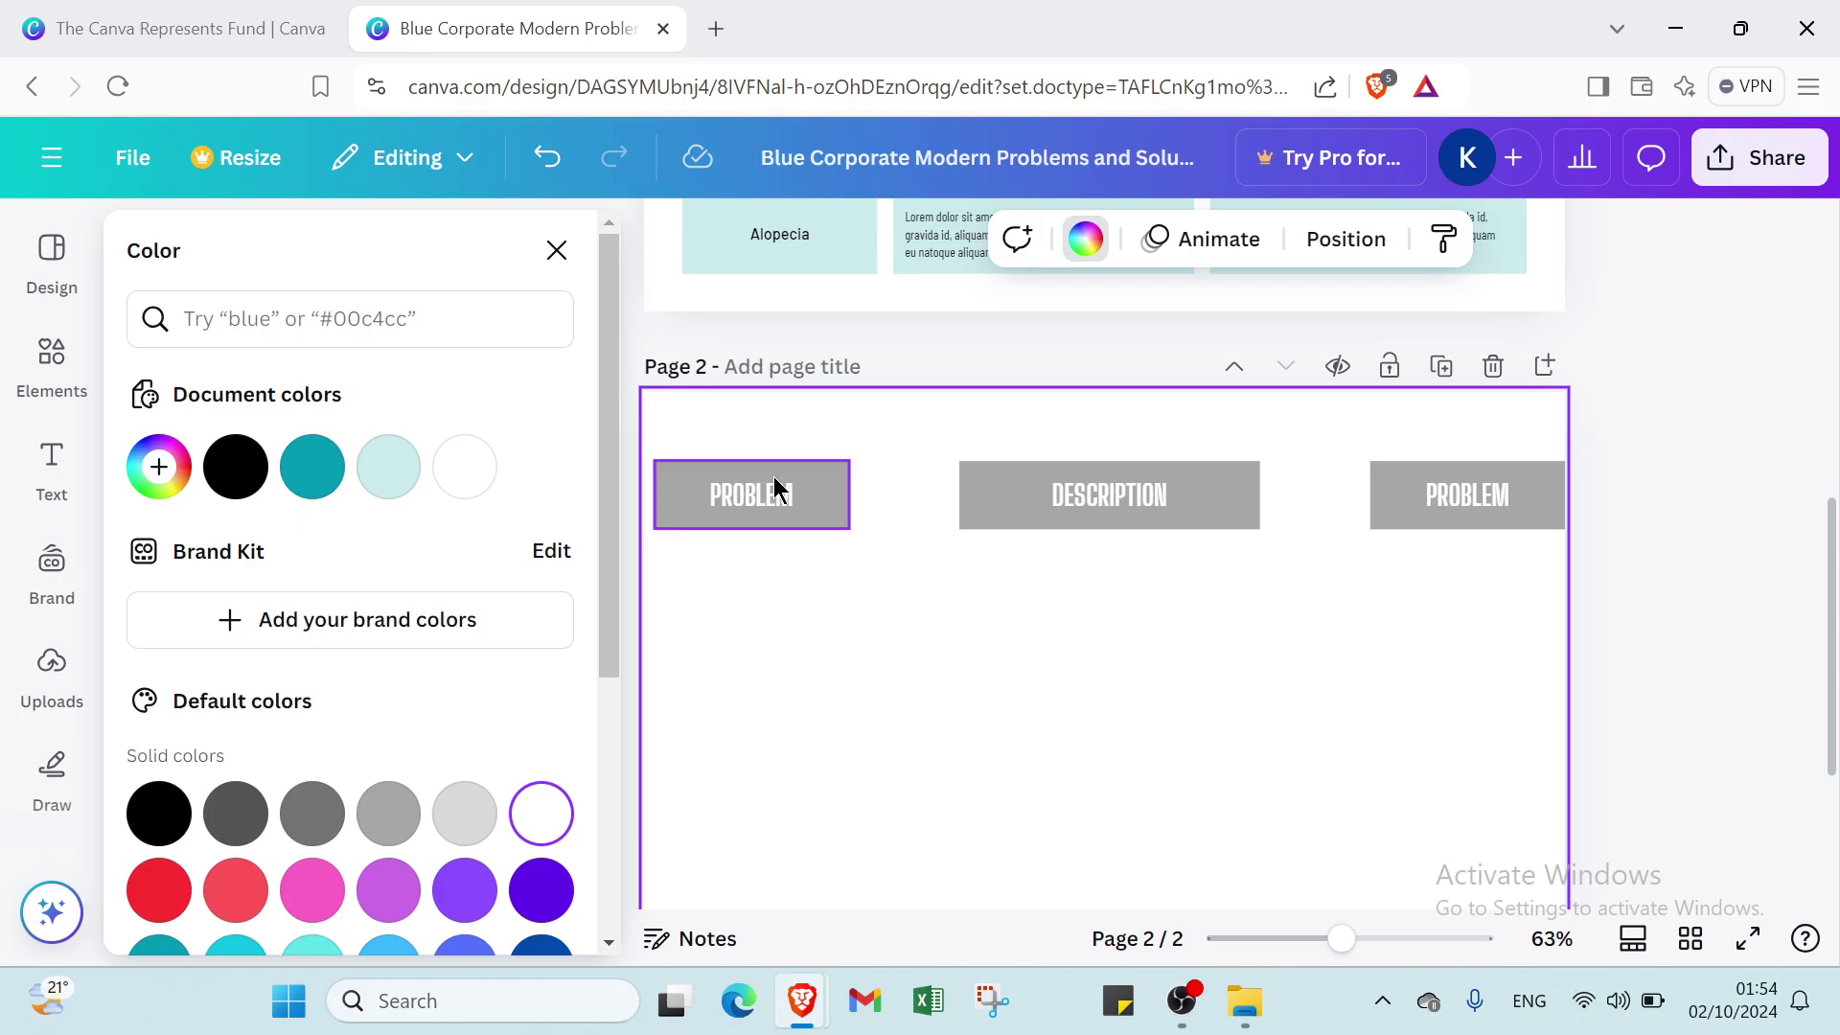
{"action": "left_click", "coordinate": [726, 668]}
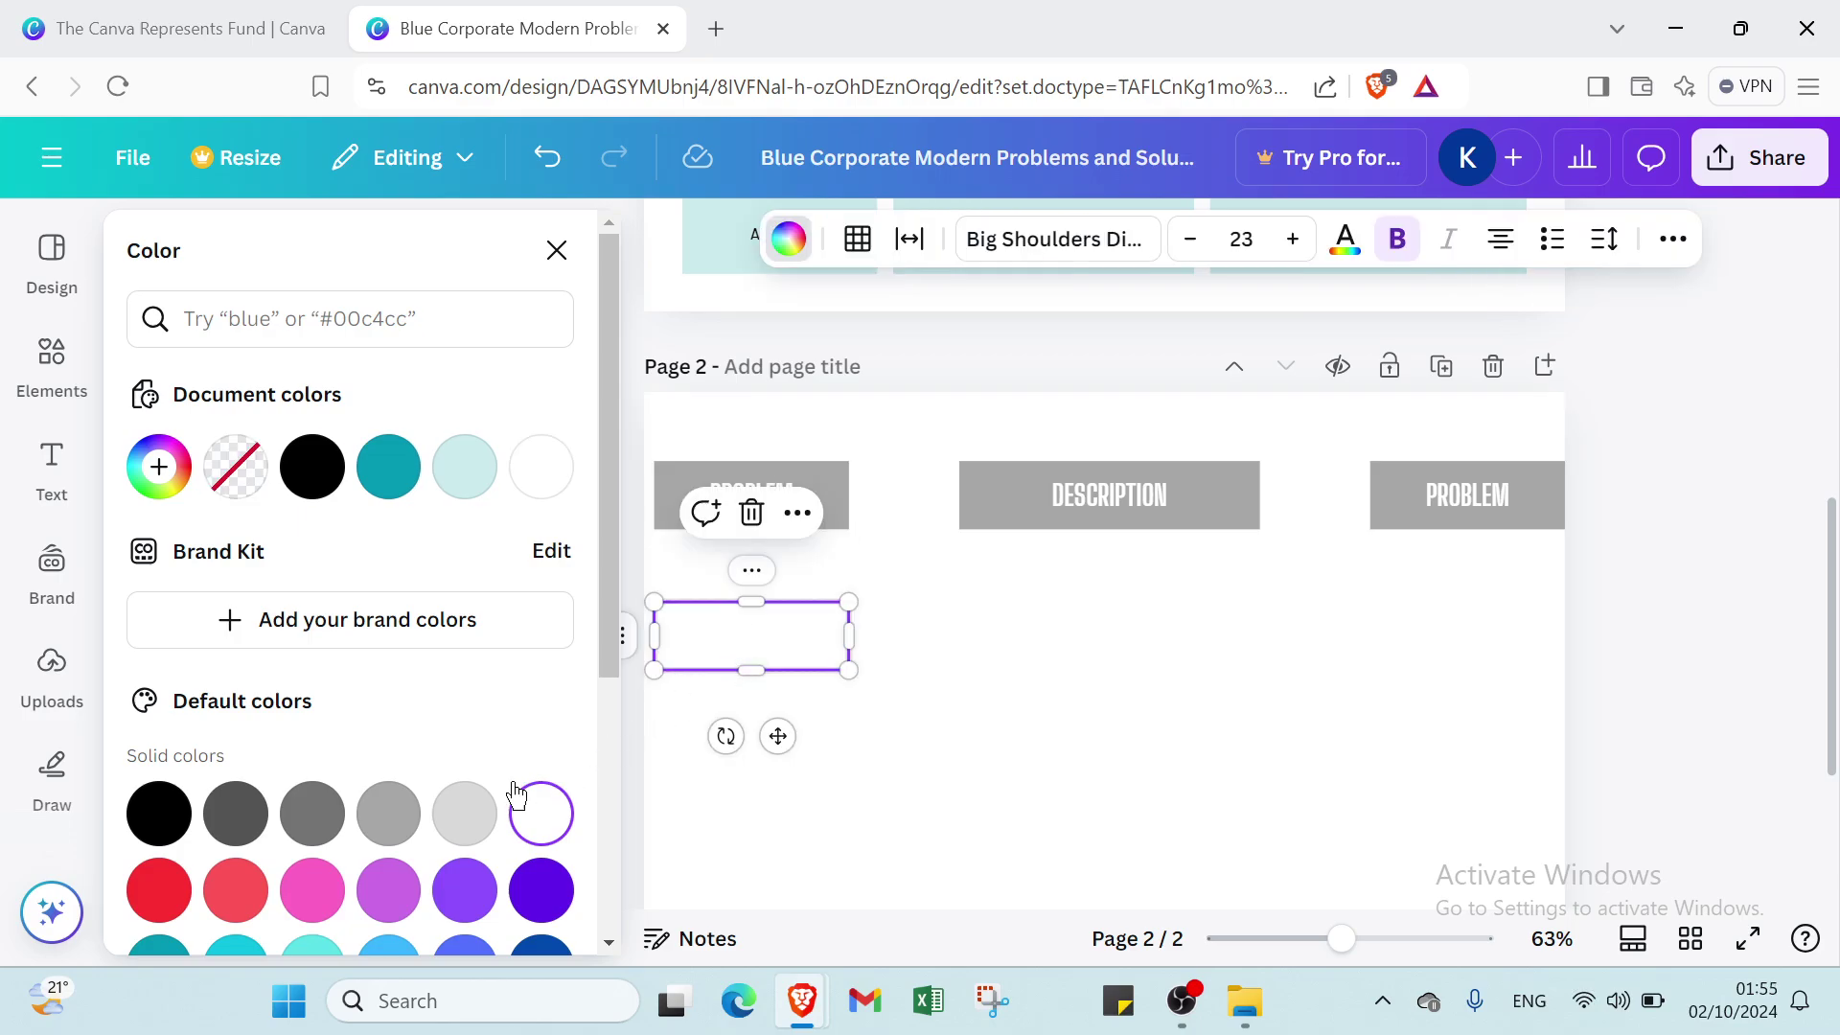
{"action": "left_click", "coordinate": [479, 823]}
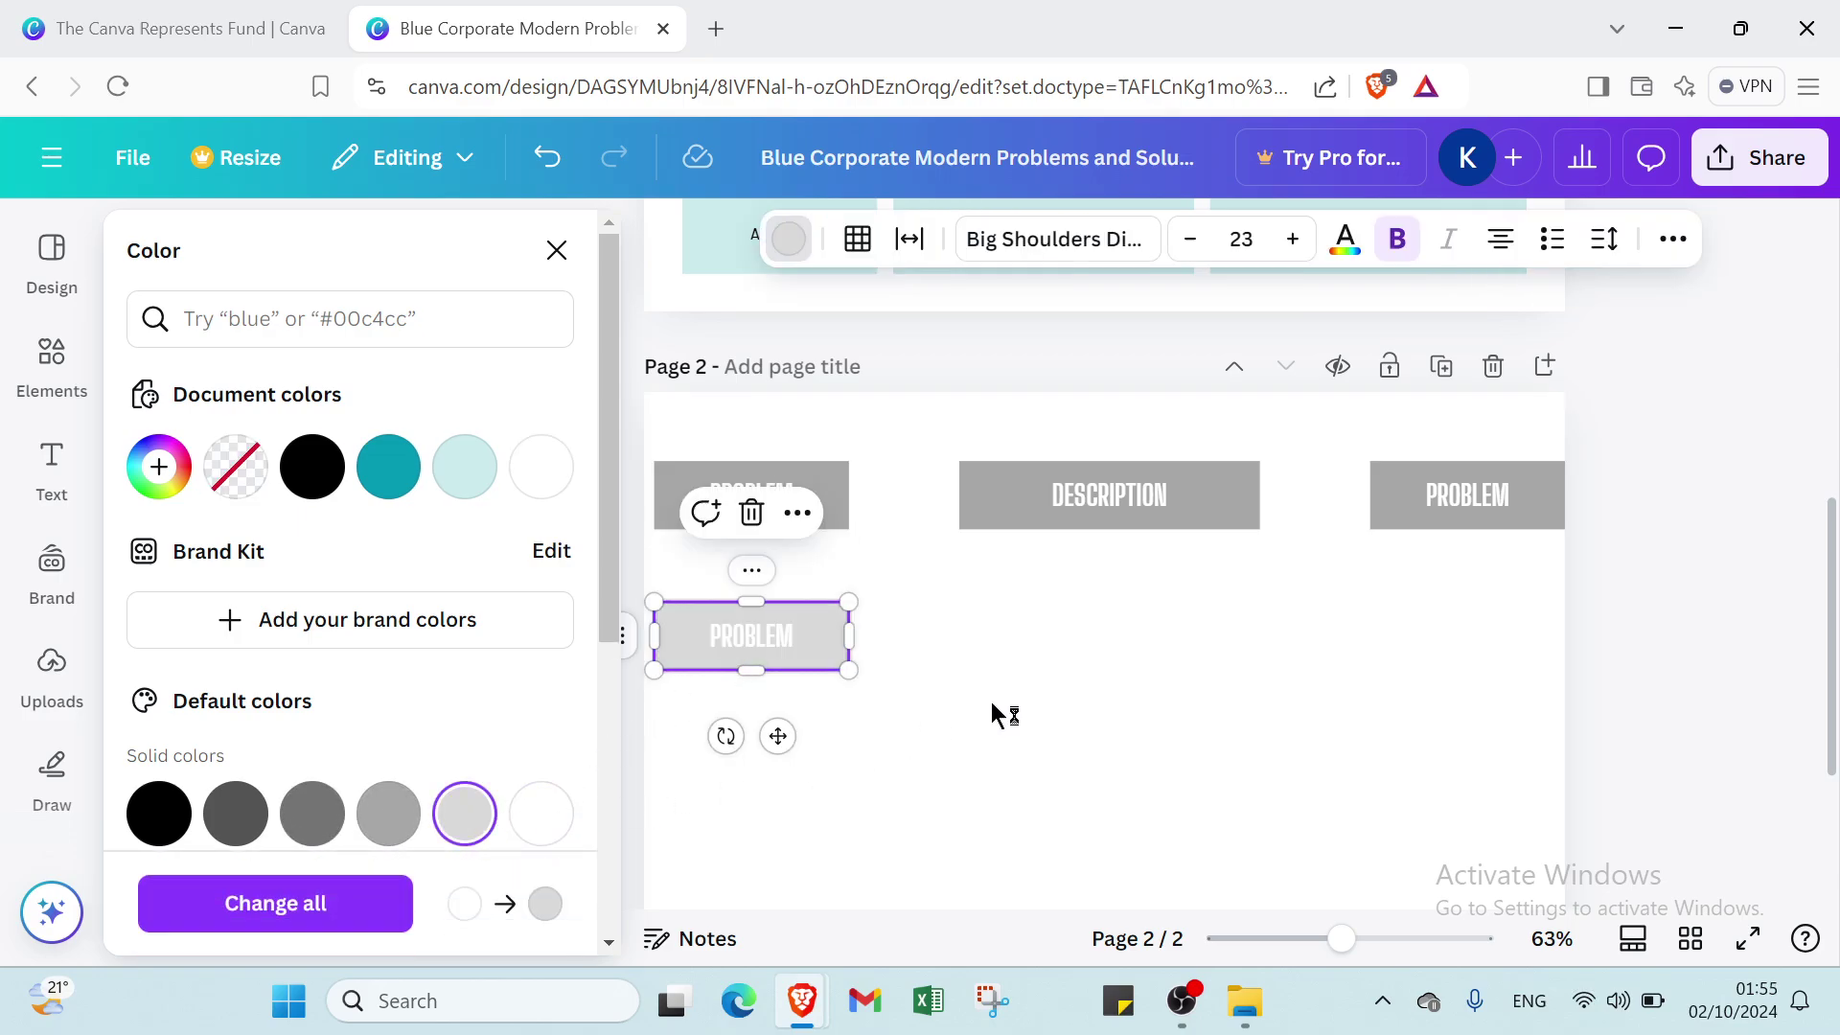
{"action": "left_click", "coordinate": [974, 706]}
{"action": "scroll", "coordinate": [469, 787], "scroll_direction": "down", "scroll_amount": 2}
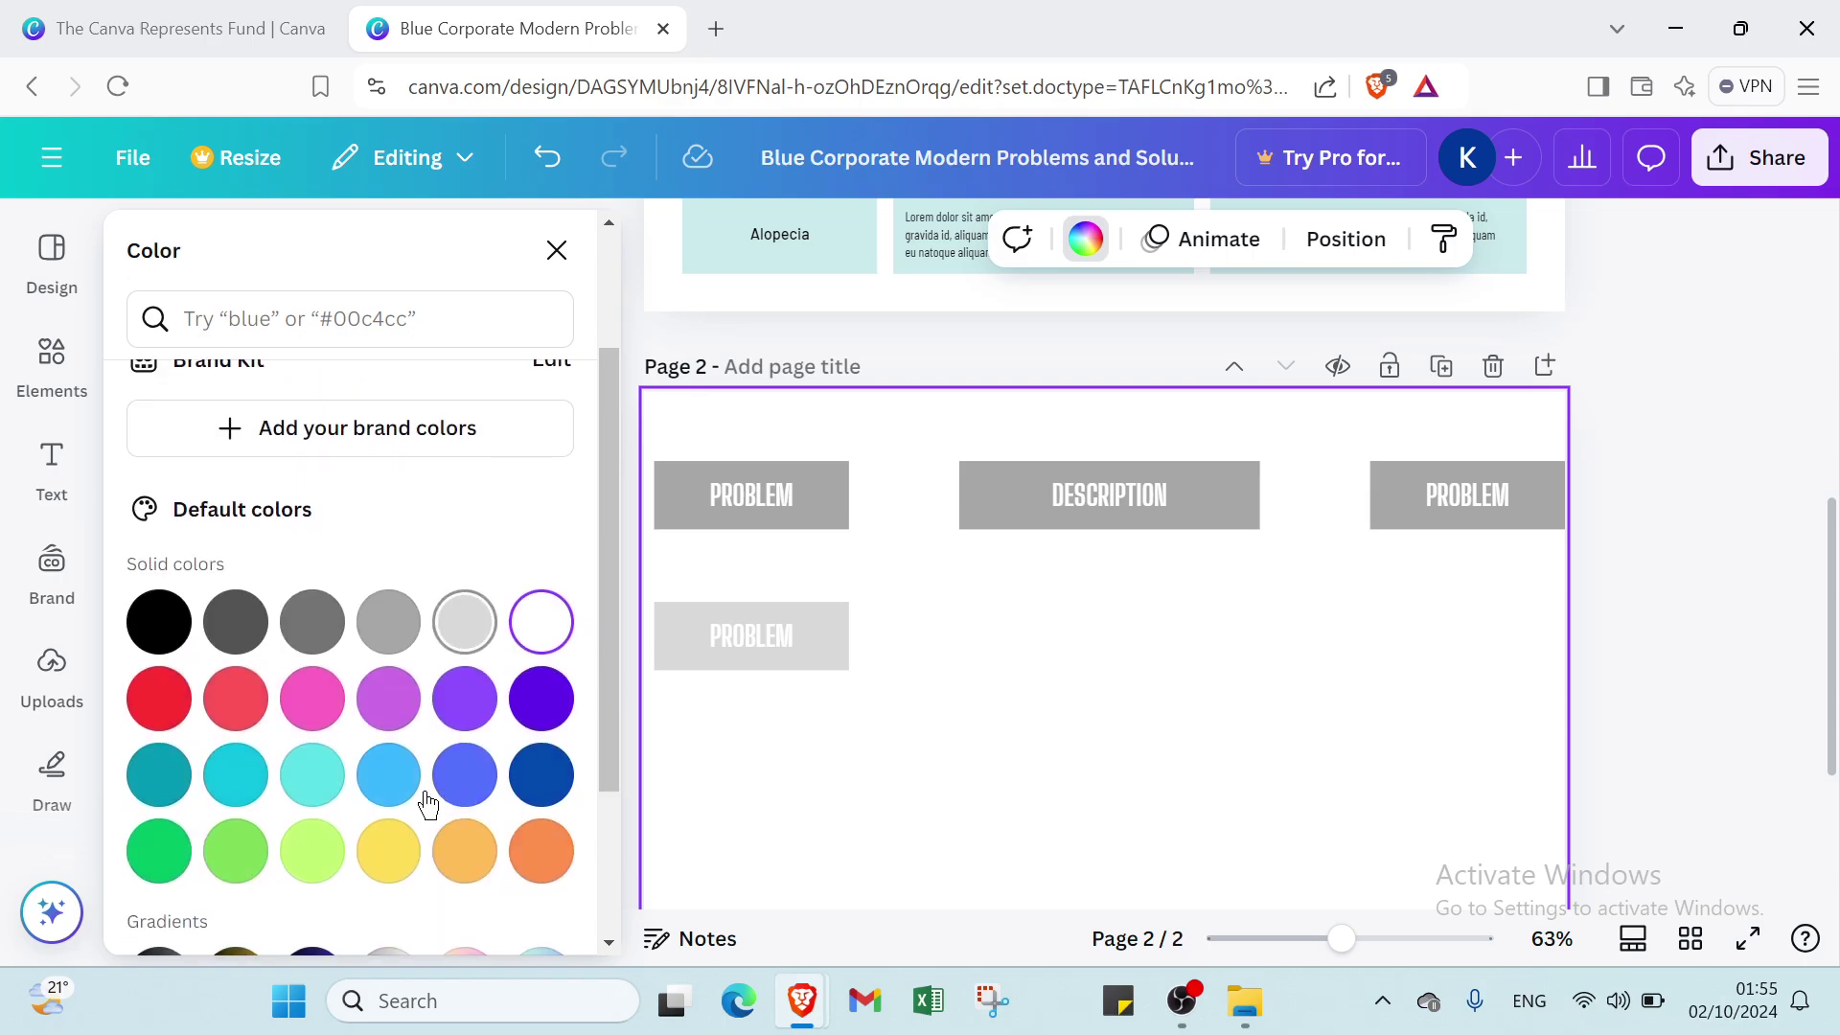
{"action": "left_click", "coordinate": [731, 630]}
{"action": "left_click", "coordinate": [389, 850]}
{"action": "left_click", "coordinate": [882, 803]}
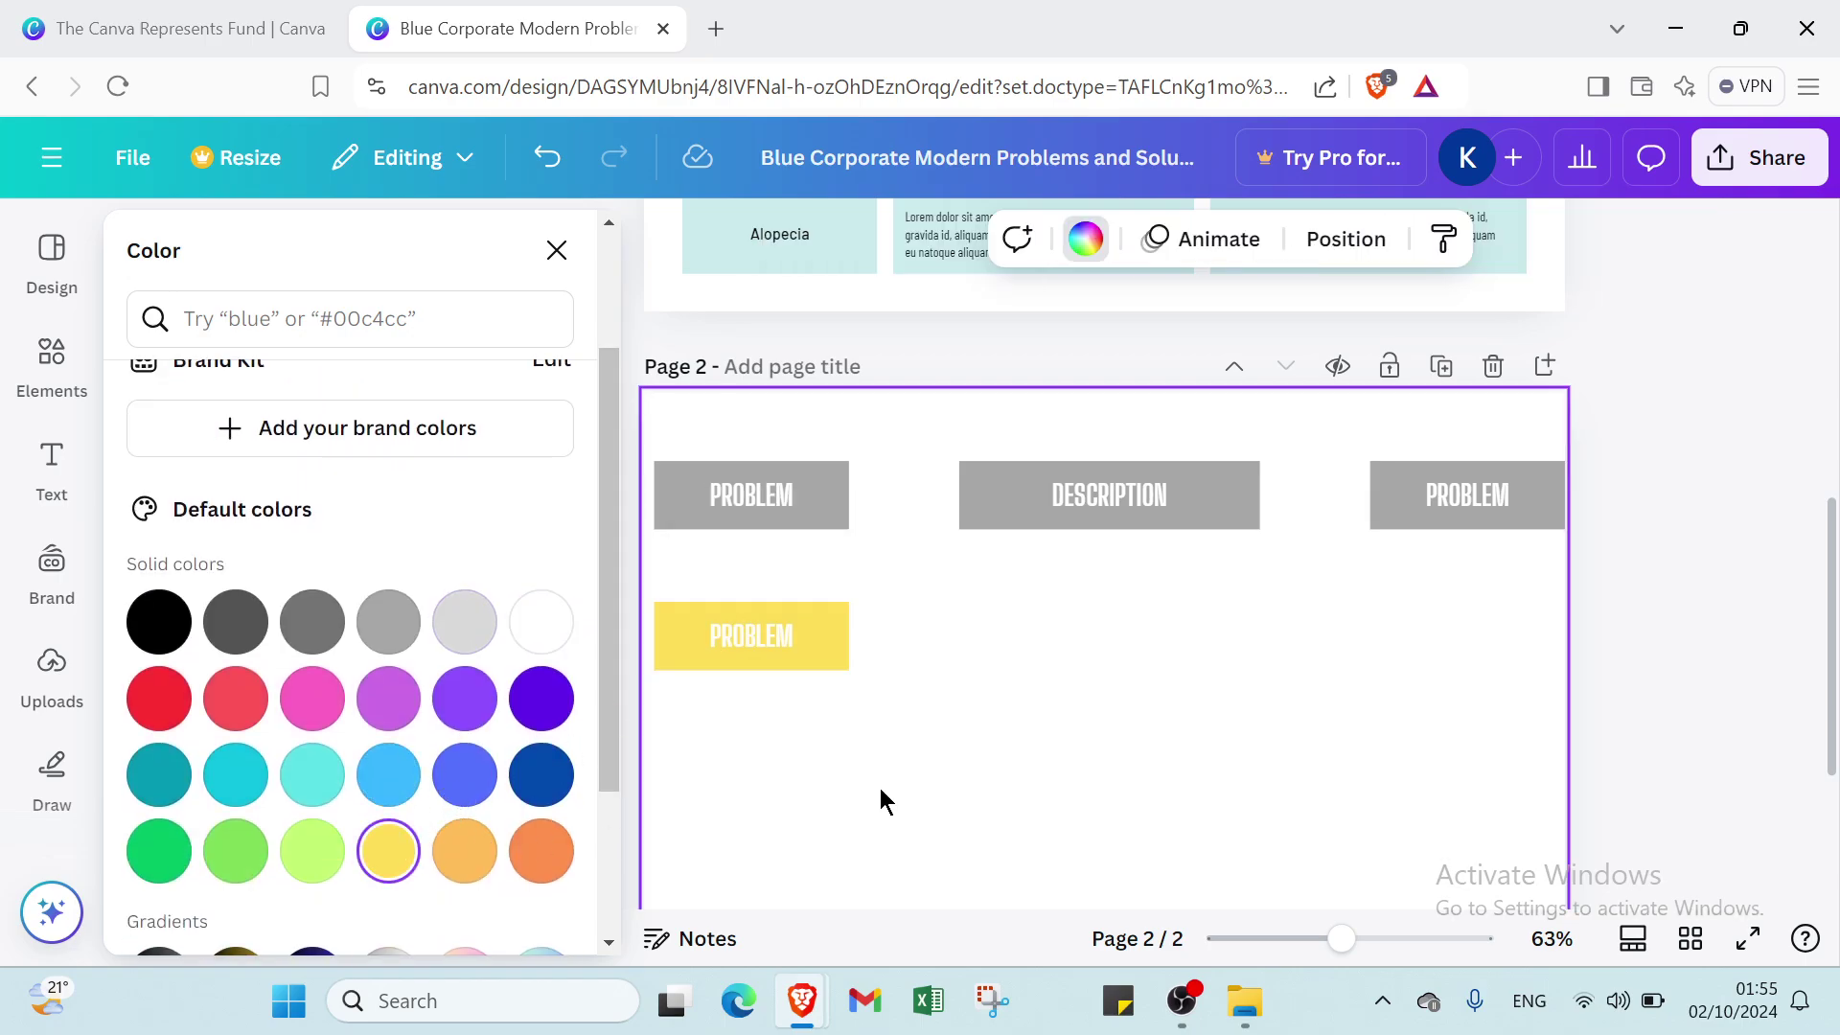
Step: Set the fill of the PROBLEM cell below the headers to light orange
{"action": "left_click", "coordinate": [676, 660]}
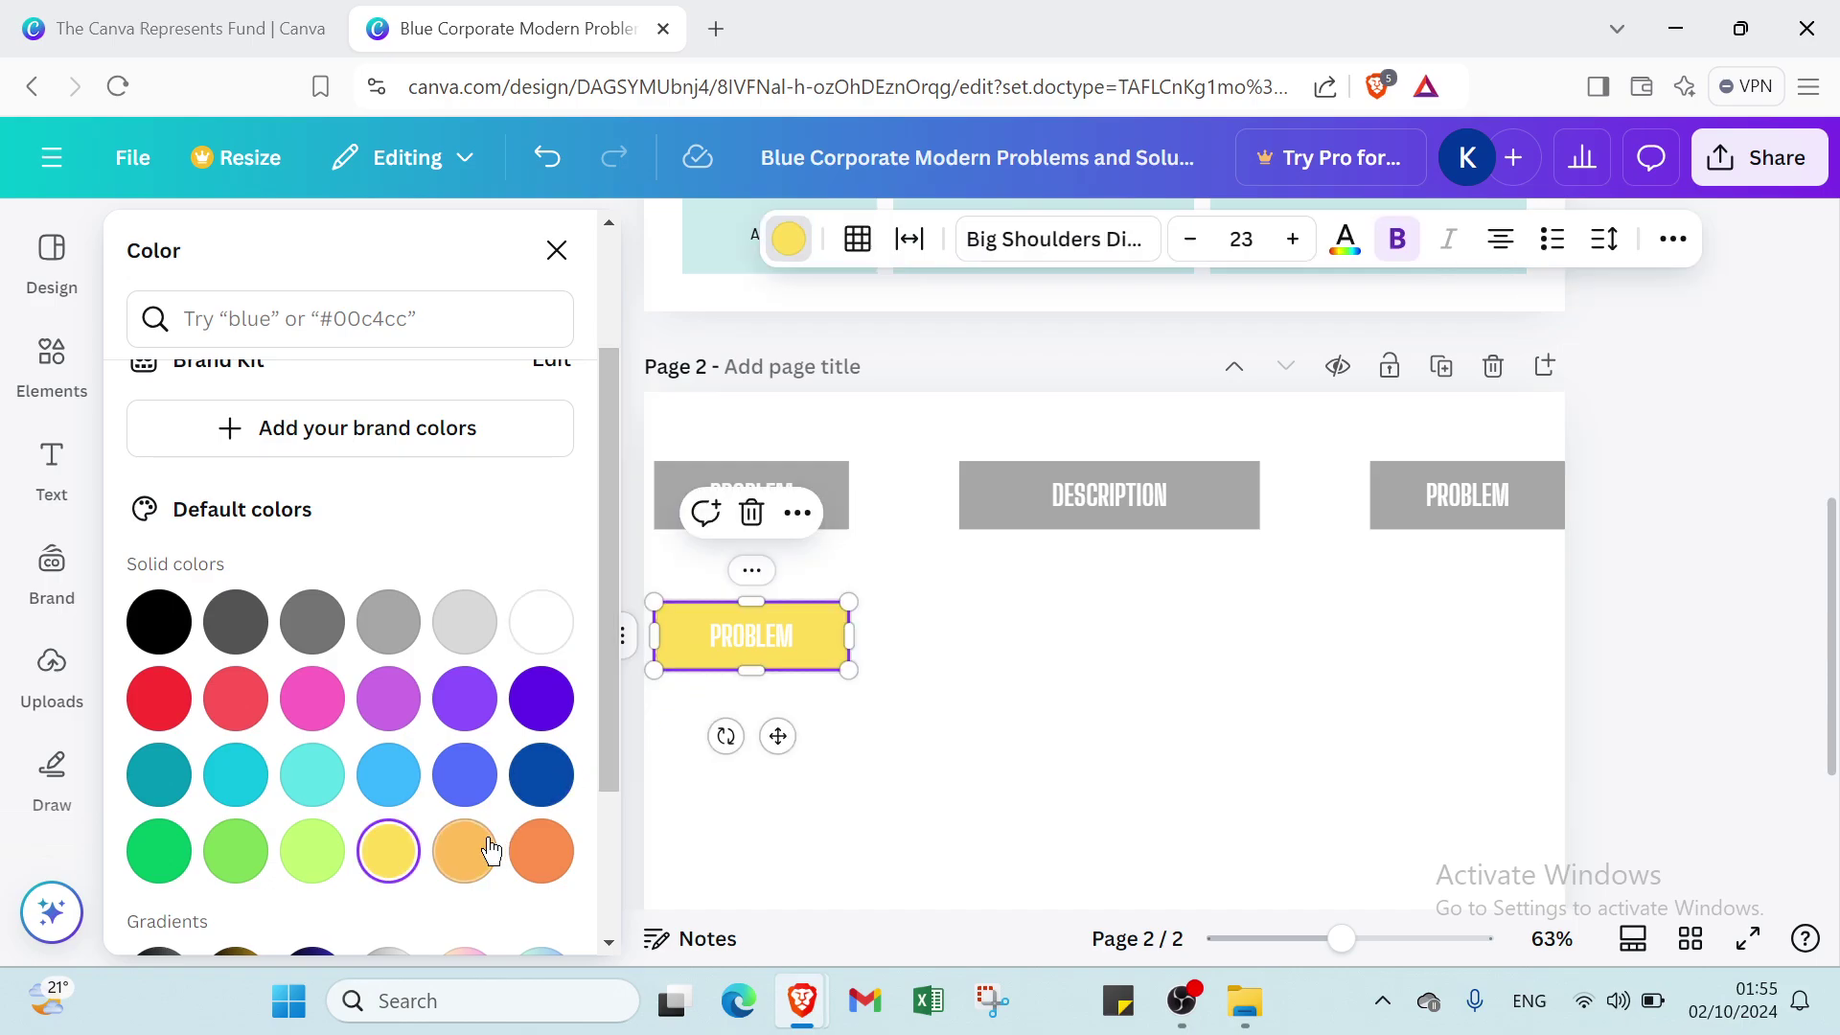
{"action": "left_click", "coordinate": [487, 850]}
{"action": "left_click", "coordinate": [772, 843]}
Step: Duplicate the orange PROBLEM cell twice and stack the copies below it in the first column
{"action": "left_click", "coordinate": [767, 640]}
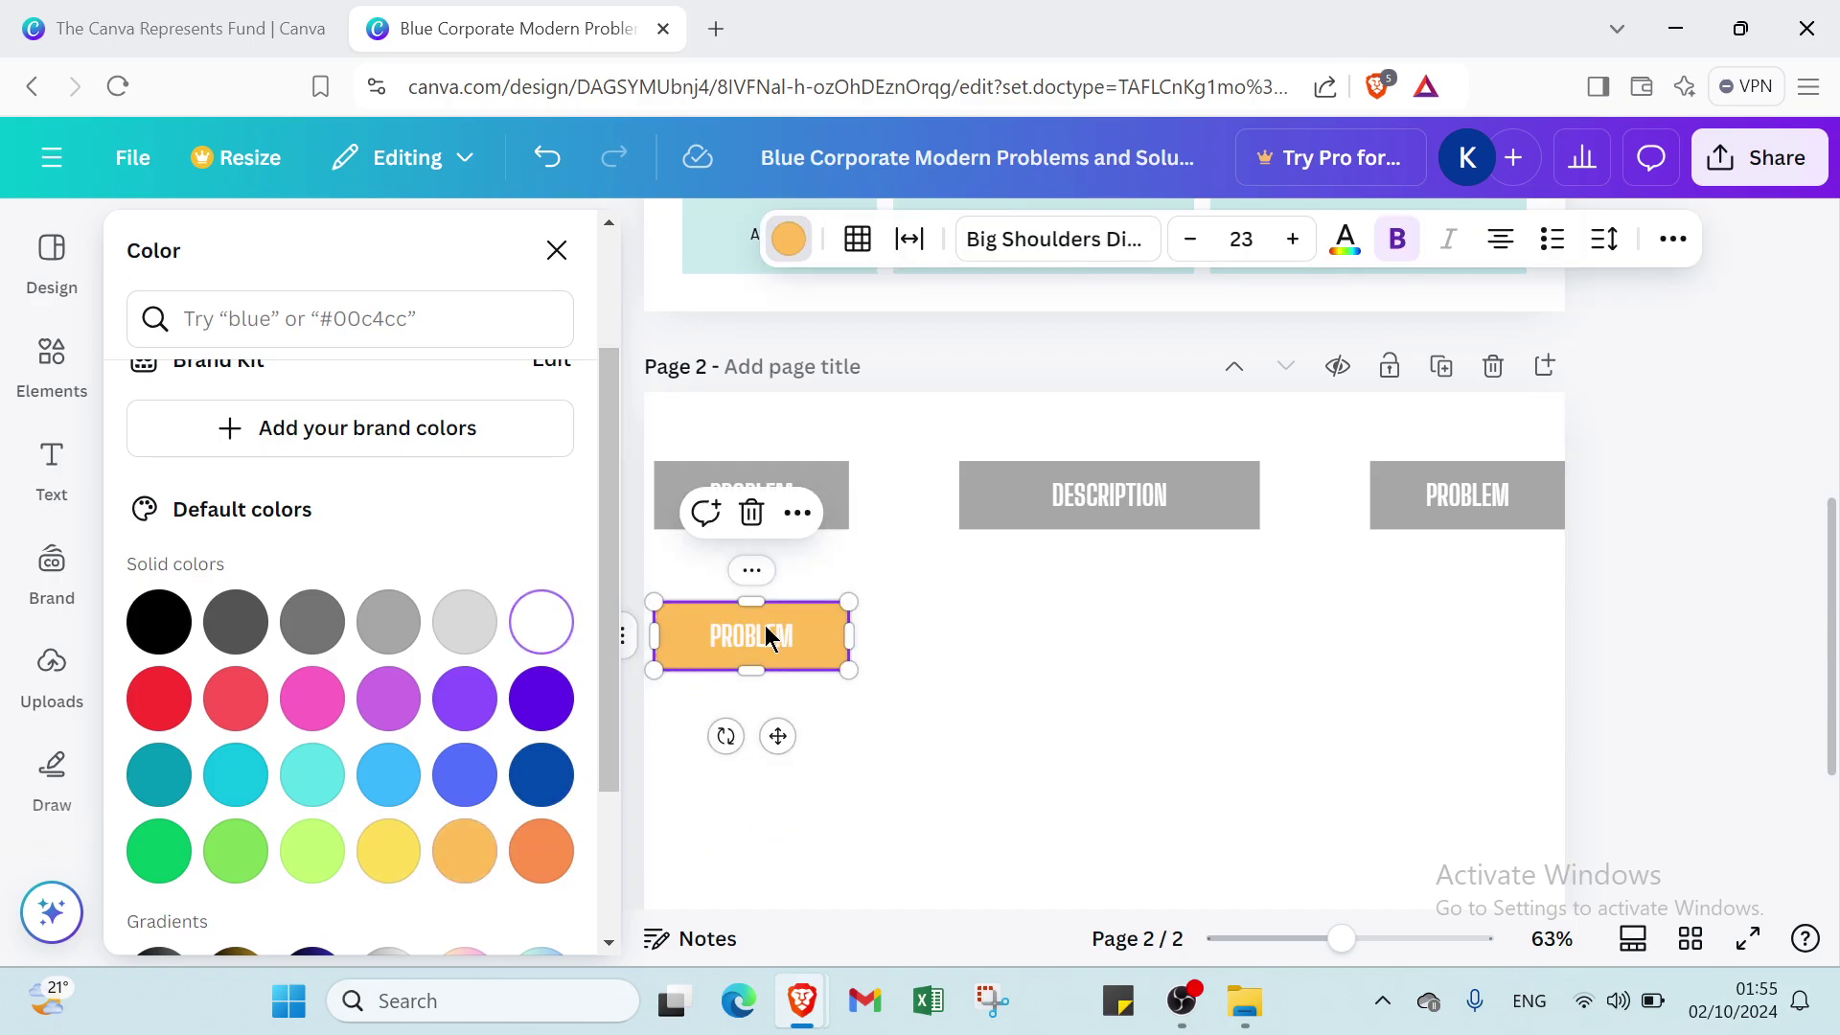
{"action": "left_click", "coordinate": [751, 570]}
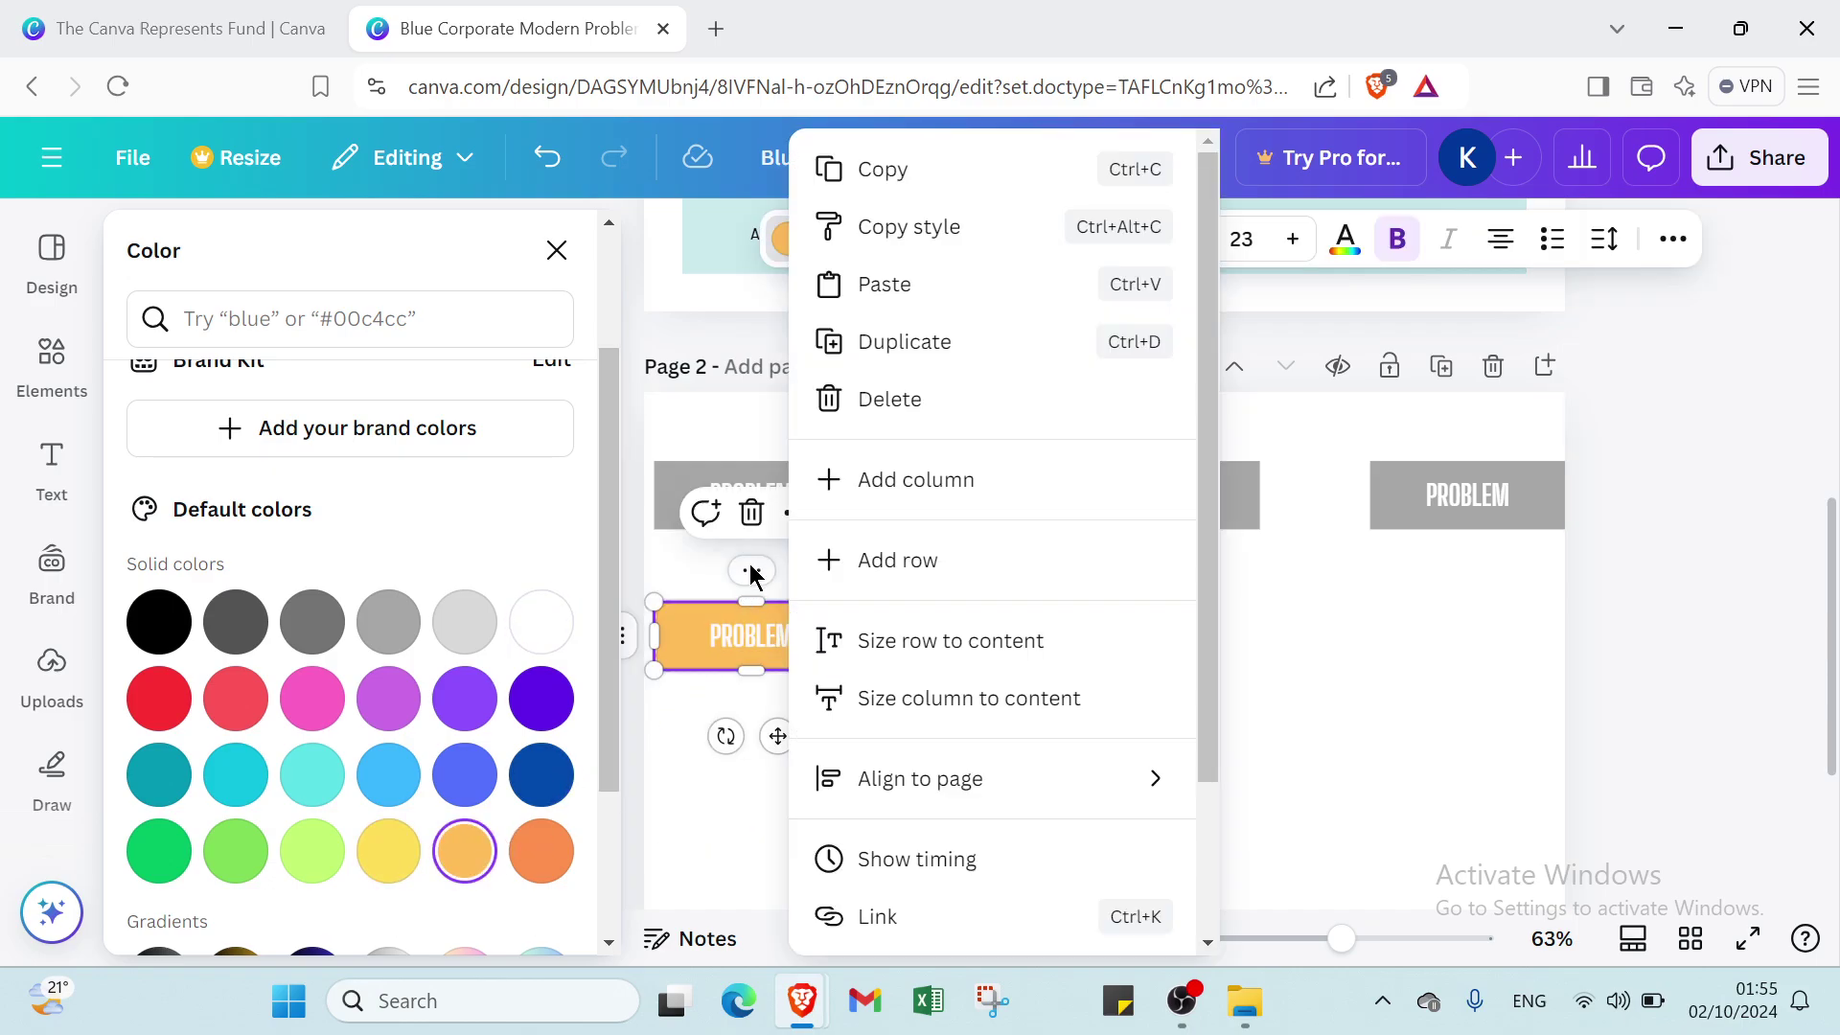
{"action": "left_click", "coordinate": [929, 342]}
{"action": "left_click_drag", "start_coordinate": [757, 644], "coordinate": [734, 767]}
{"action": "scroll", "coordinate": [738, 757], "scroll_direction": "down", "scroll_amount": 2}
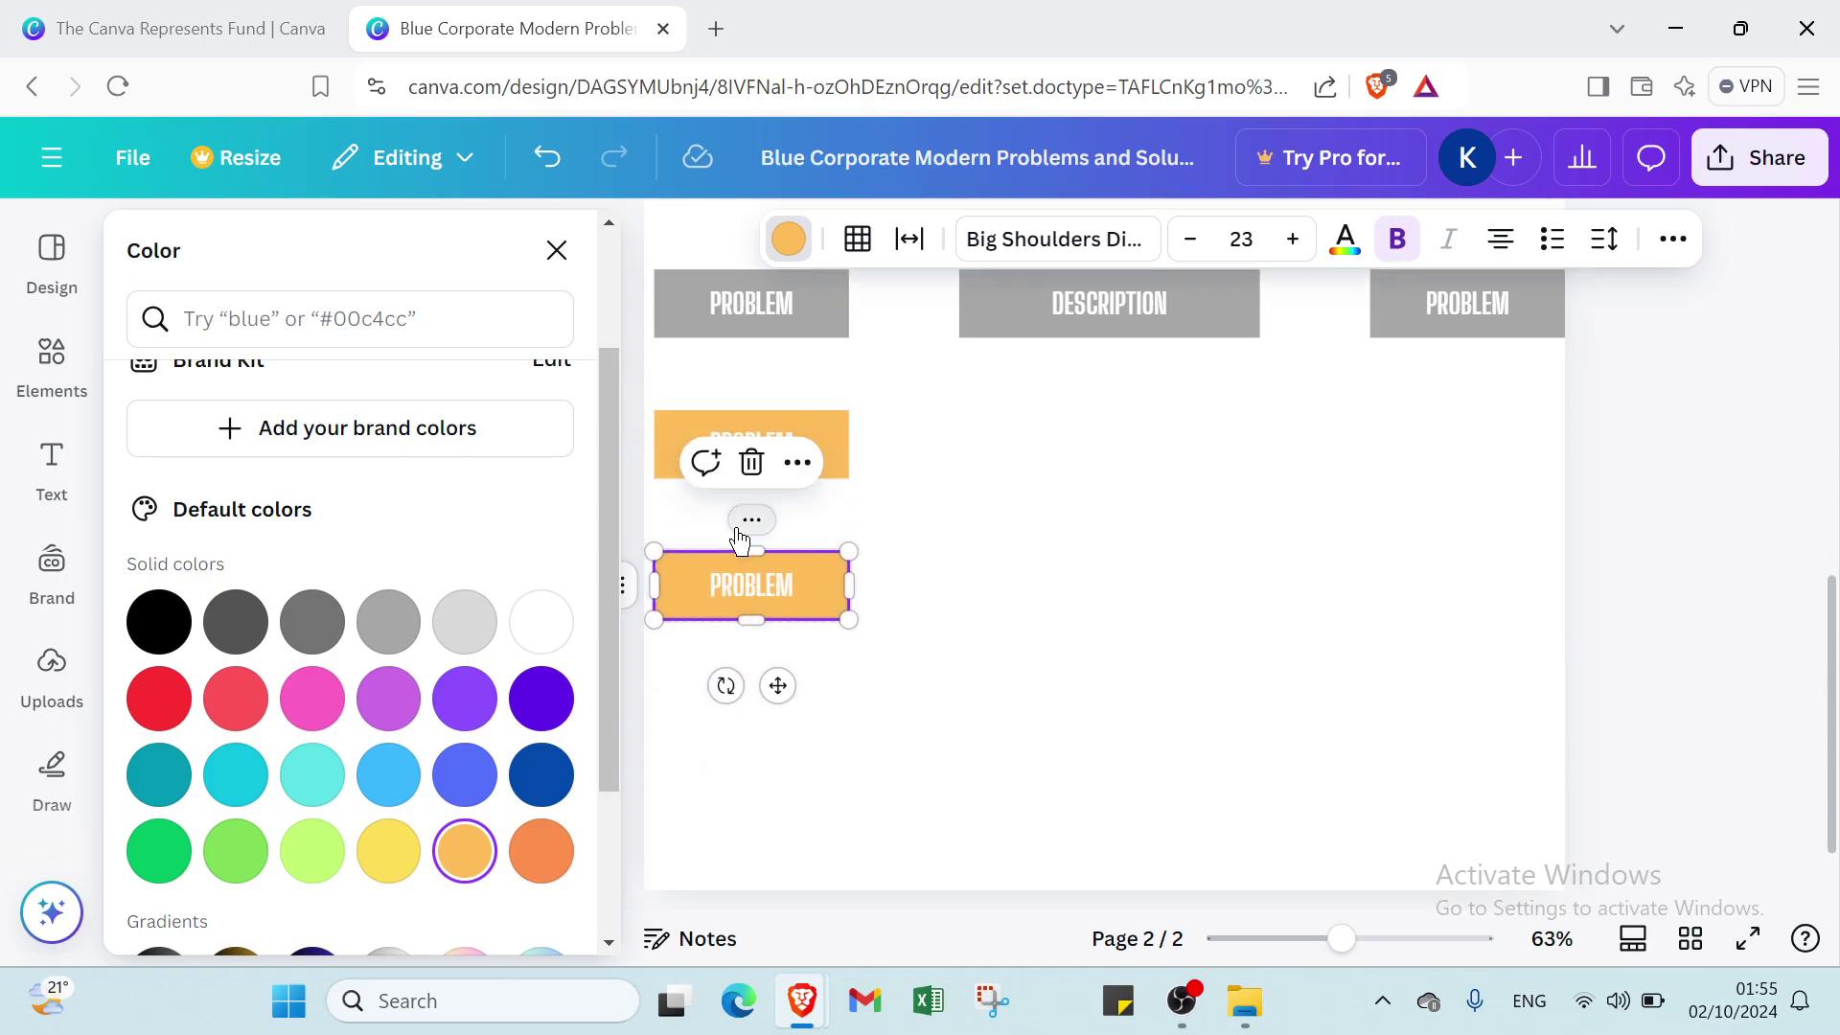
{"action": "left_click", "coordinate": [751, 520]}
{"action": "left_click", "coordinate": [825, 343]}
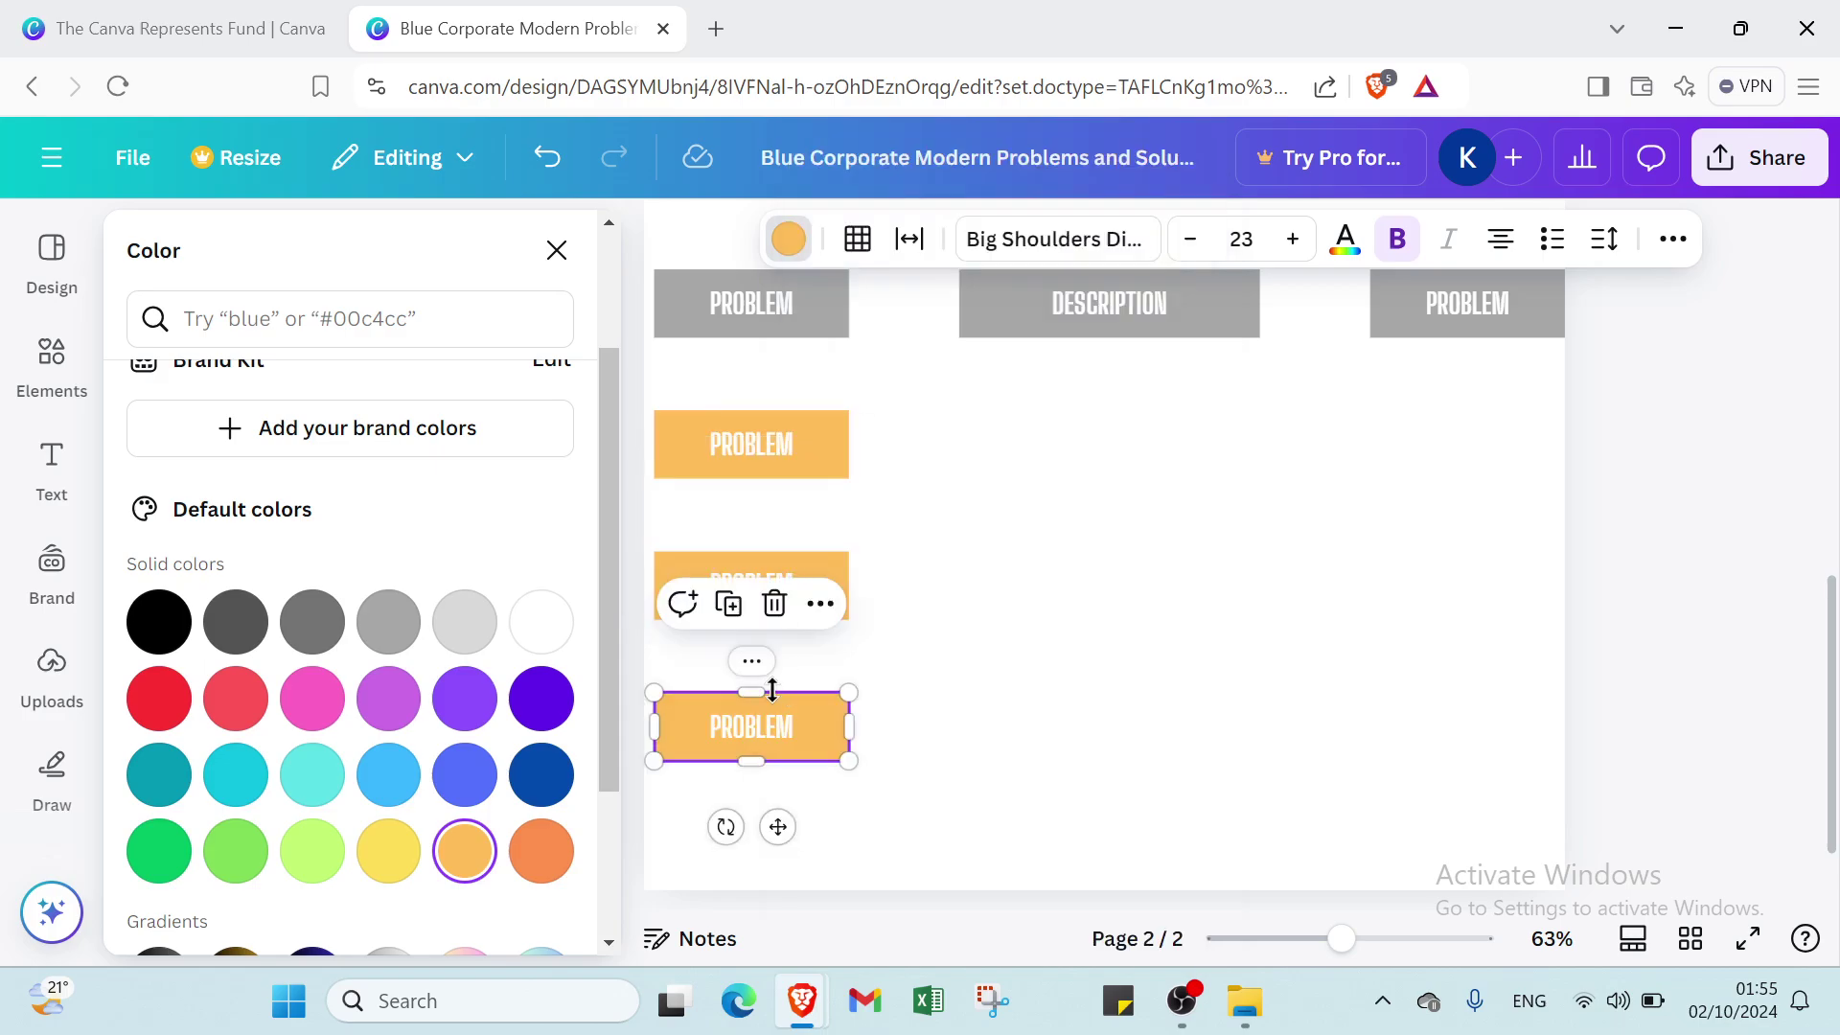
Step: Space the DESCRIPTION and third header cells on page 2 with equal gaps of 51 and widen the third header to the right
{"action": "scroll", "coordinate": [942, 635], "scroll_direction": "down", "scroll_amount": 1}
{"action": "scroll", "coordinate": [1109, 460], "scroll_direction": "up", "scroll_amount": 5}
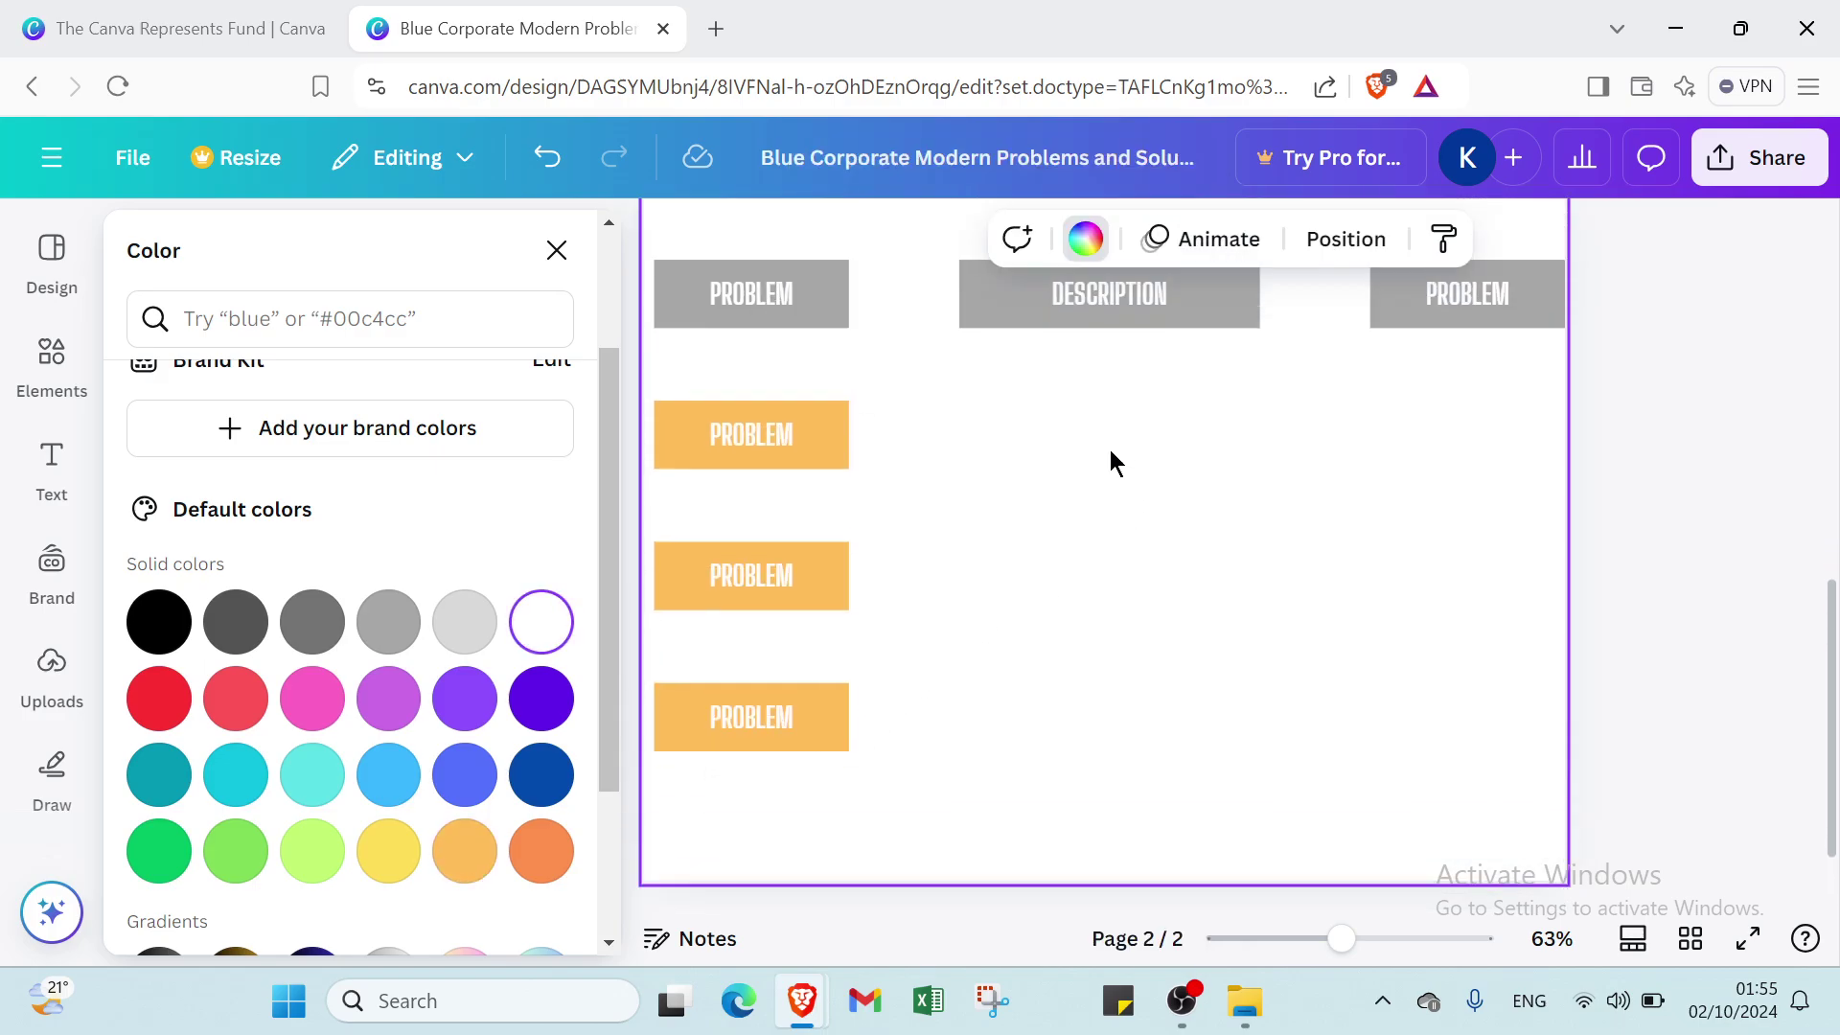
{"action": "scroll", "coordinate": [1064, 613], "scroll_direction": "up", "scroll_amount": 2}
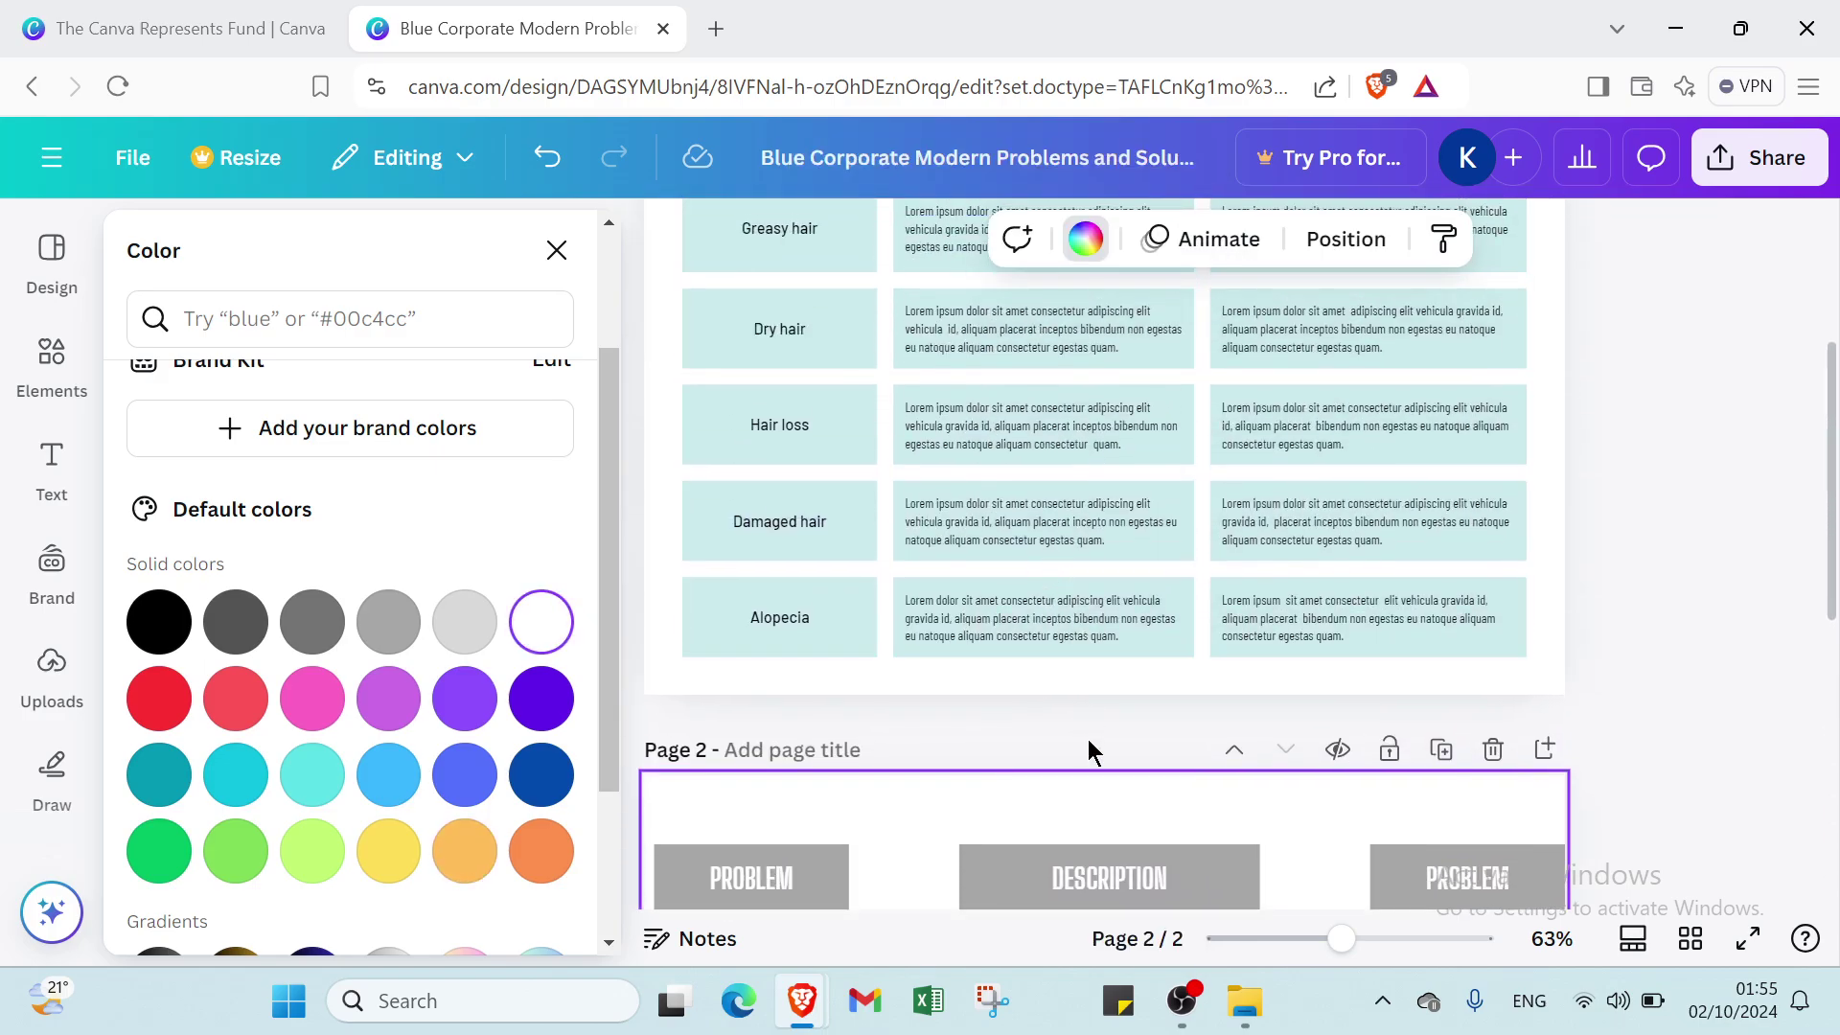
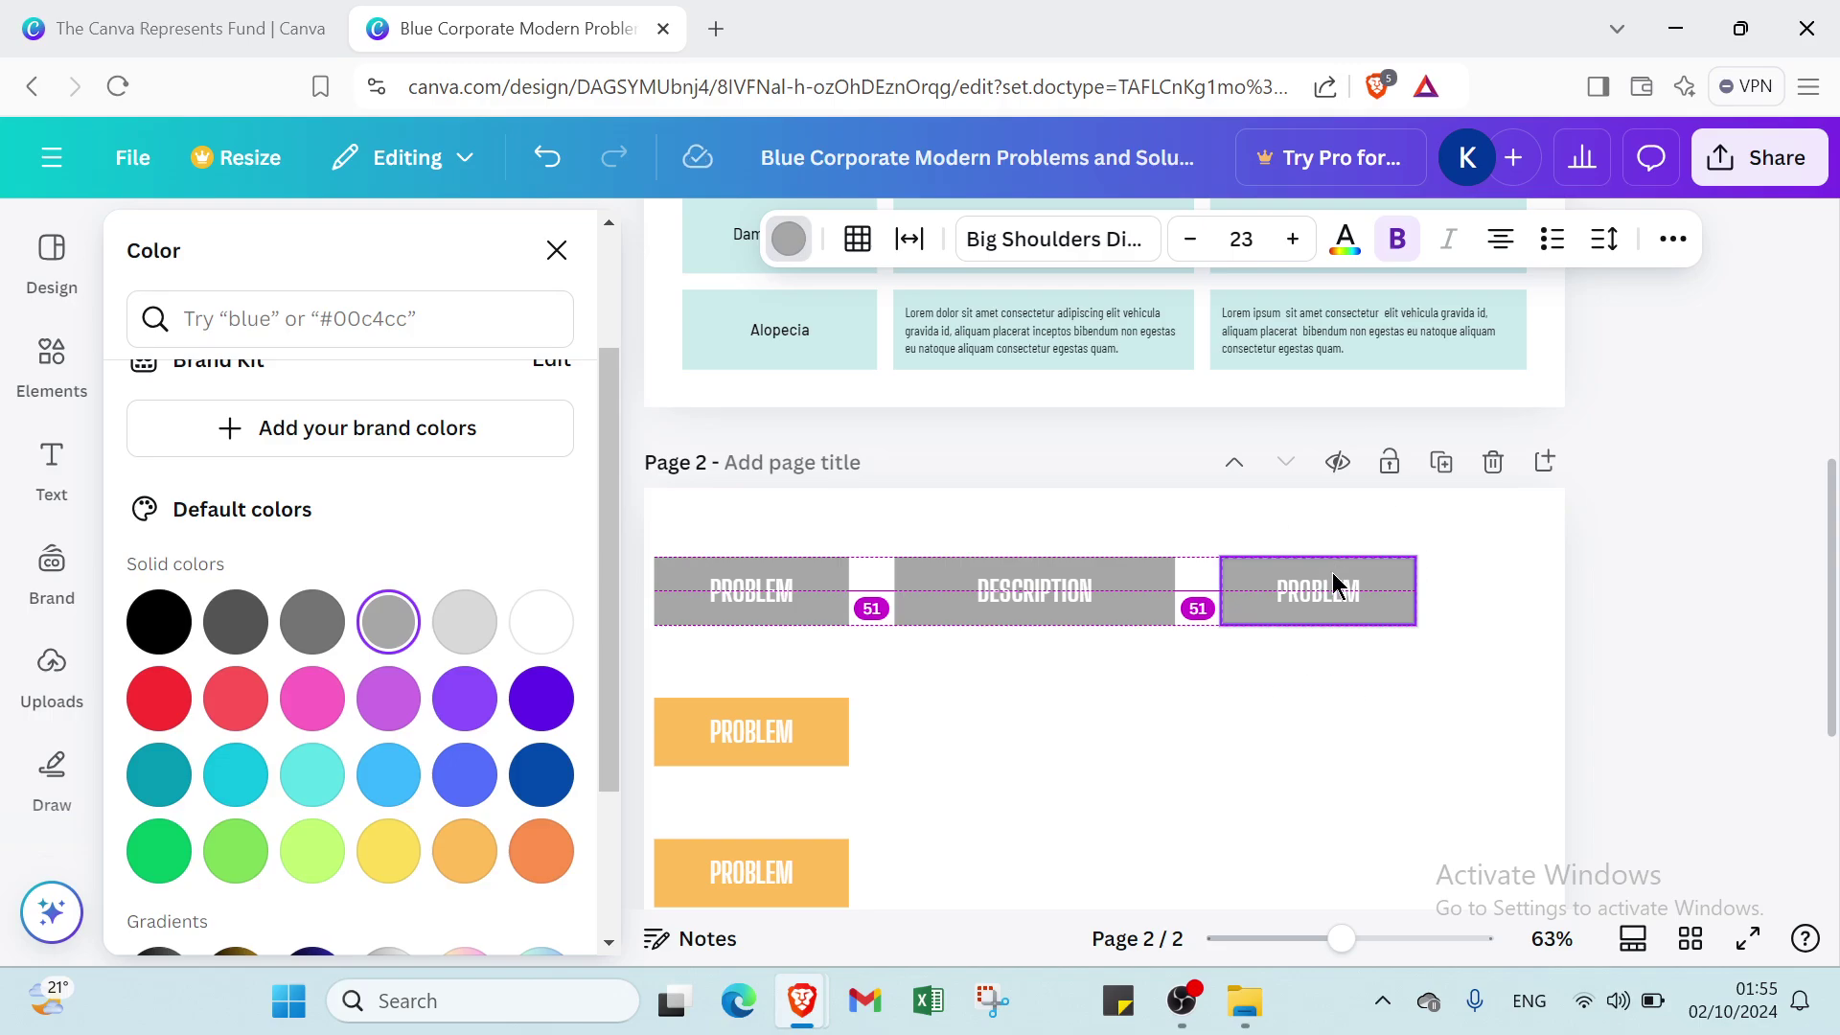
{"action": "left_click_drag", "start_coordinate": [1334, 585], "coordinate": [1467, 586]}
{"action": "left_click", "coordinate": [1249, 755]}
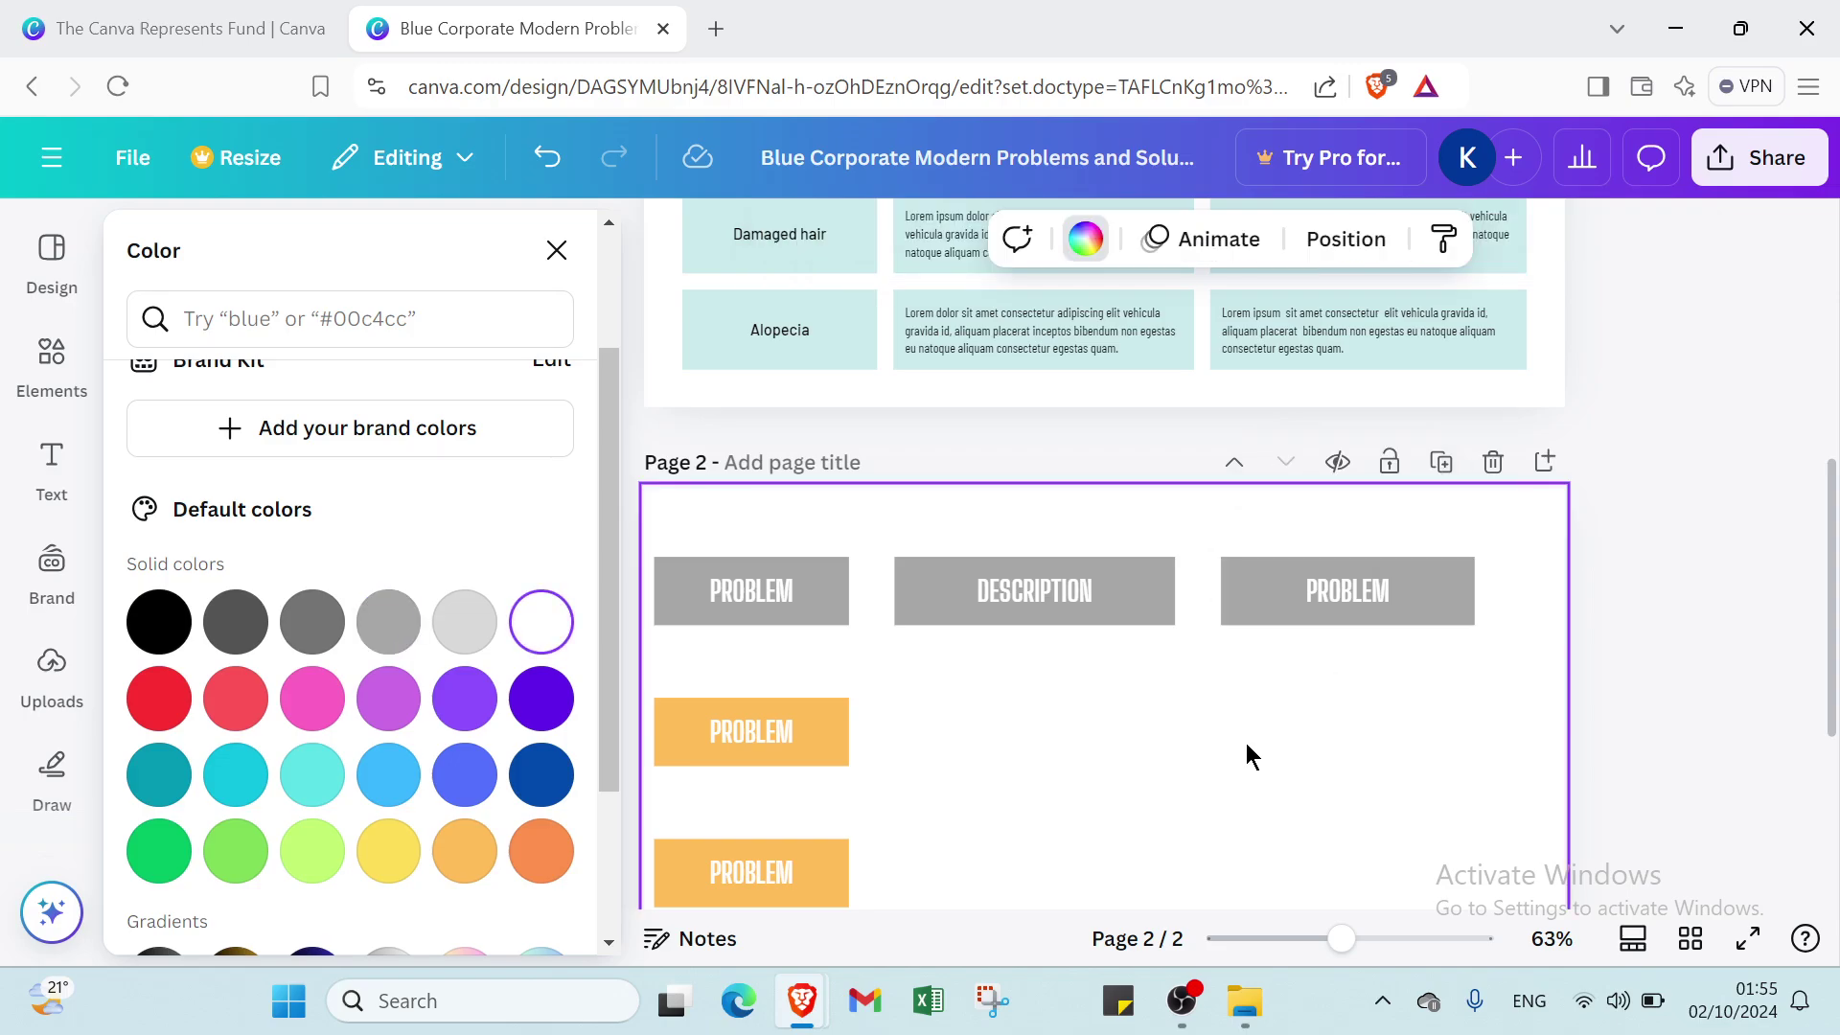
Step: Move the three orange PROBLEM cells up to tighten the vertical spacing beneath the first header
{"action": "scroll", "coordinate": [1275, 797], "scroll_direction": "down", "scroll_amount": 3}
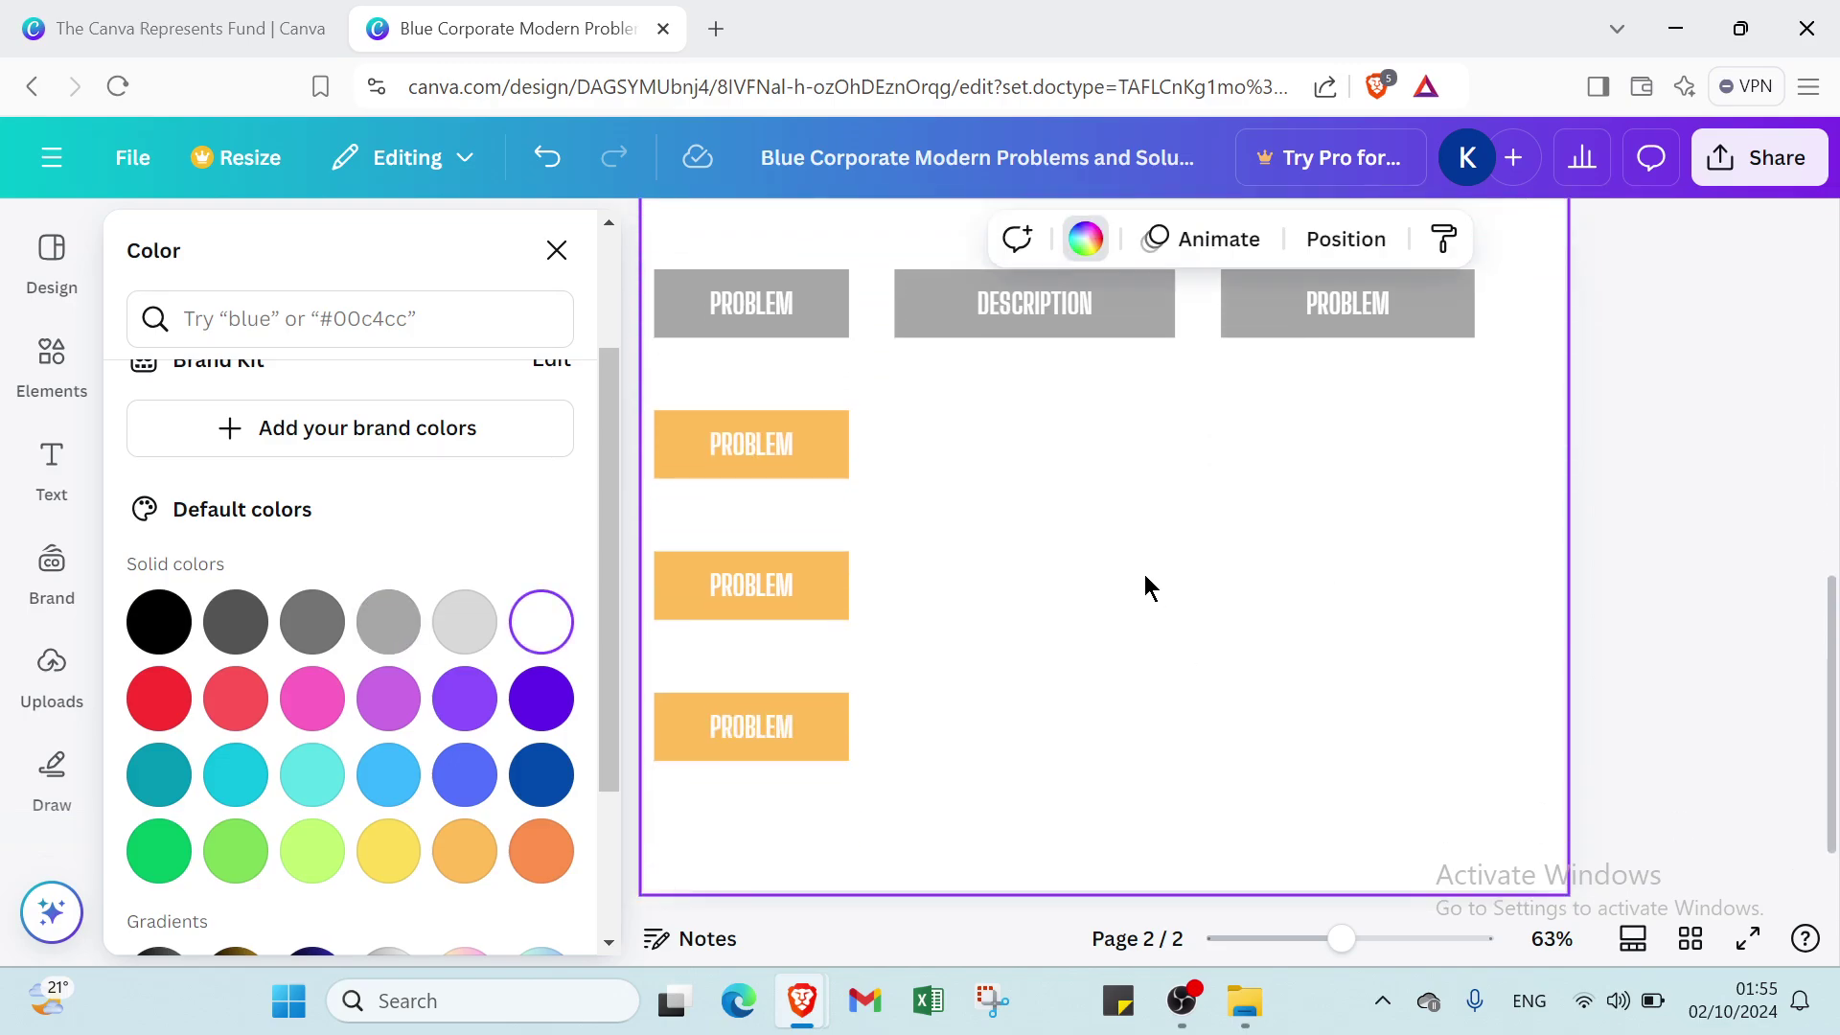
{"action": "scroll", "coordinate": [1102, 548], "scroll_direction": "up", "scroll_amount": 3}
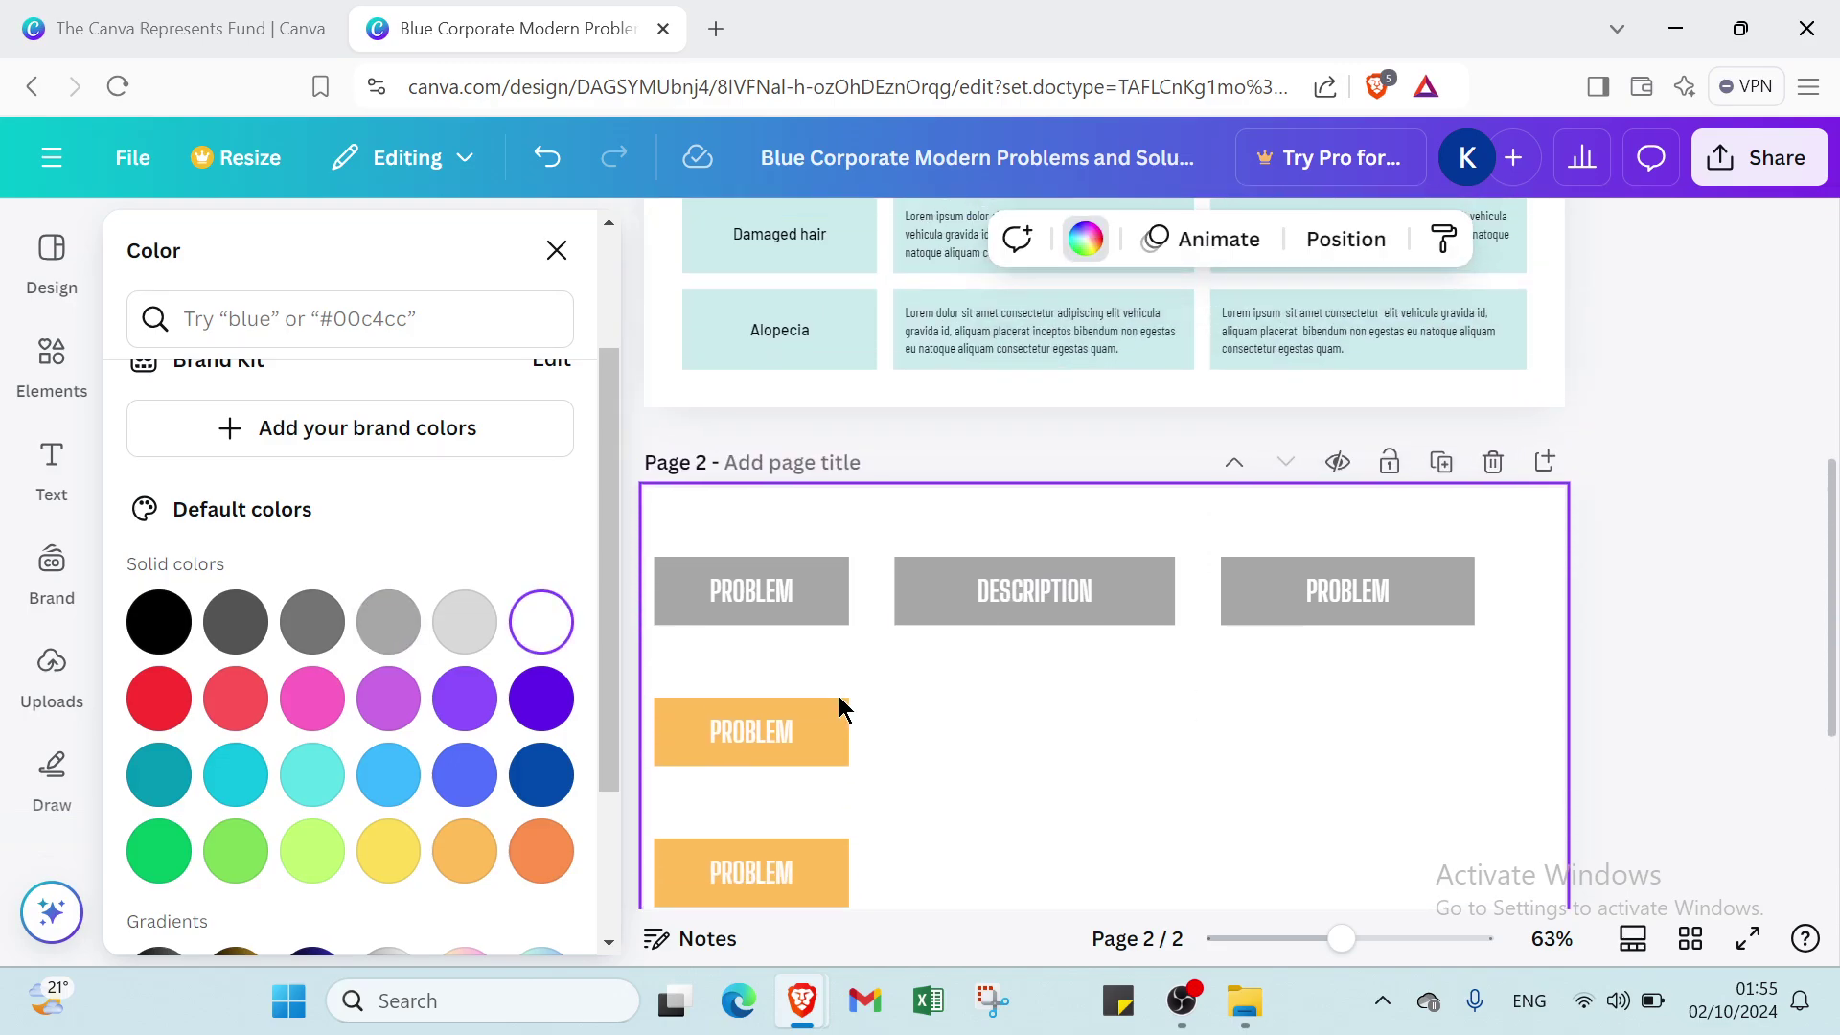
{"action": "left_click", "coordinate": [757, 739]}
{"action": "left_click_drag", "start_coordinate": [757, 739], "coordinate": [751, 695]}
{"action": "left_click_drag", "start_coordinate": [751, 874], "coordinate": [729, 712]}
{"action": "scroll", "coordinate": [742, 891], "scroll_direction": "down", "scroll_amount": 2}
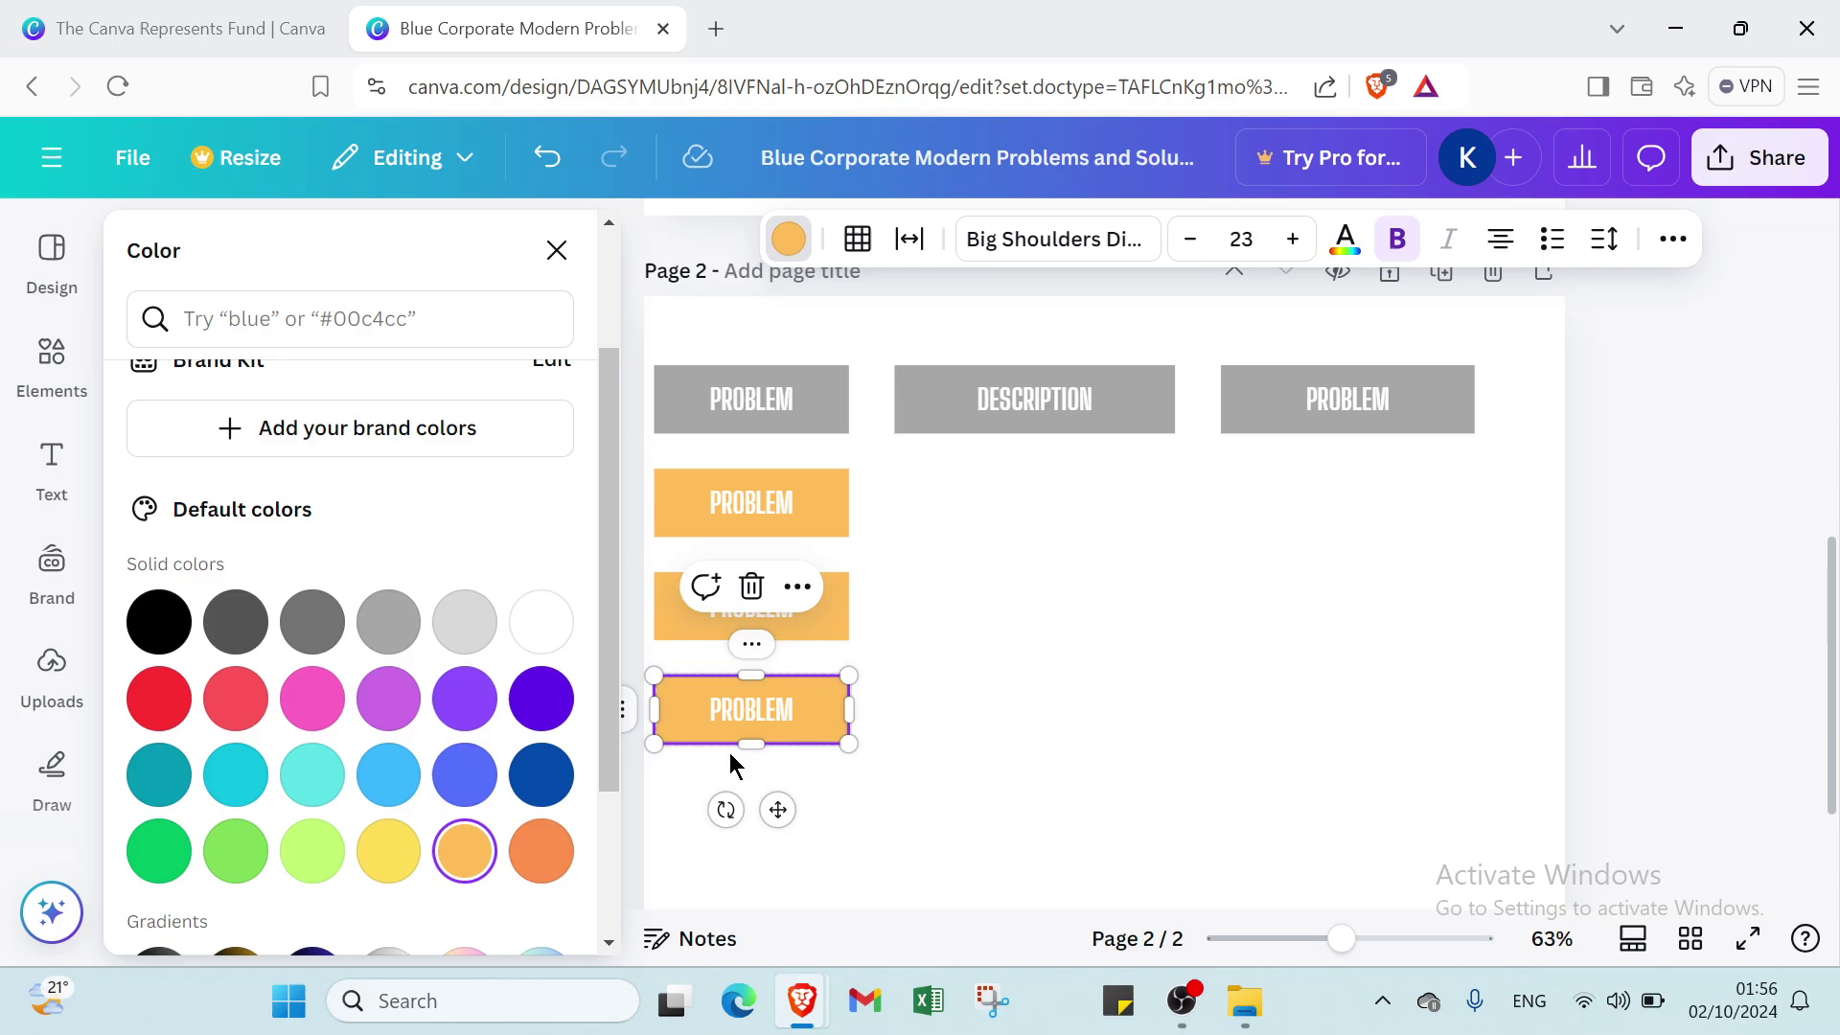
{"action": "left_click", "coordinate": [743, 872]}
Step: Duplicate the lowest orange PROBLEM cell and align the copy below it as the fourth cell in the column
{"action": "left_click", "coordinate": [753, 685]}
{"action": "left_click", "coordinate": [752, 646]}
{"action": "left_click", "coordinate": [933, 367]}
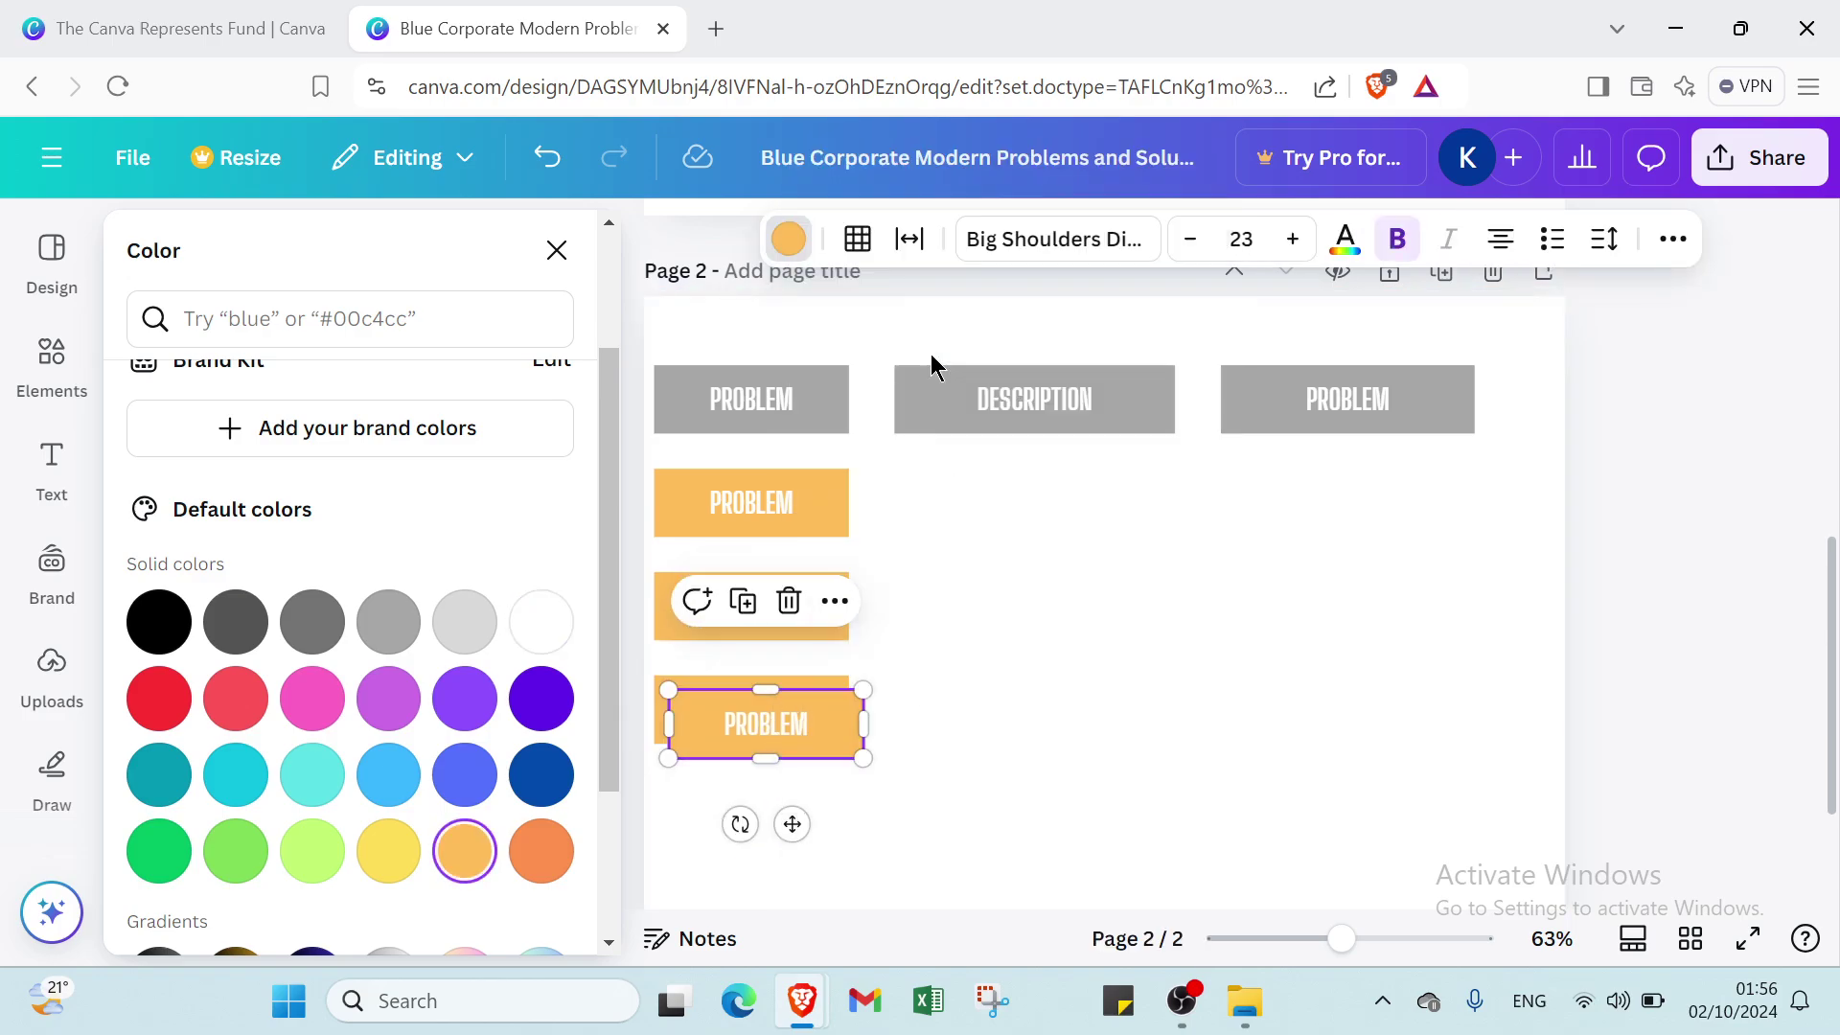
{"action": "left_click_drag", "start_coordinate": [805, 723], "coordinate": [786, 796]}
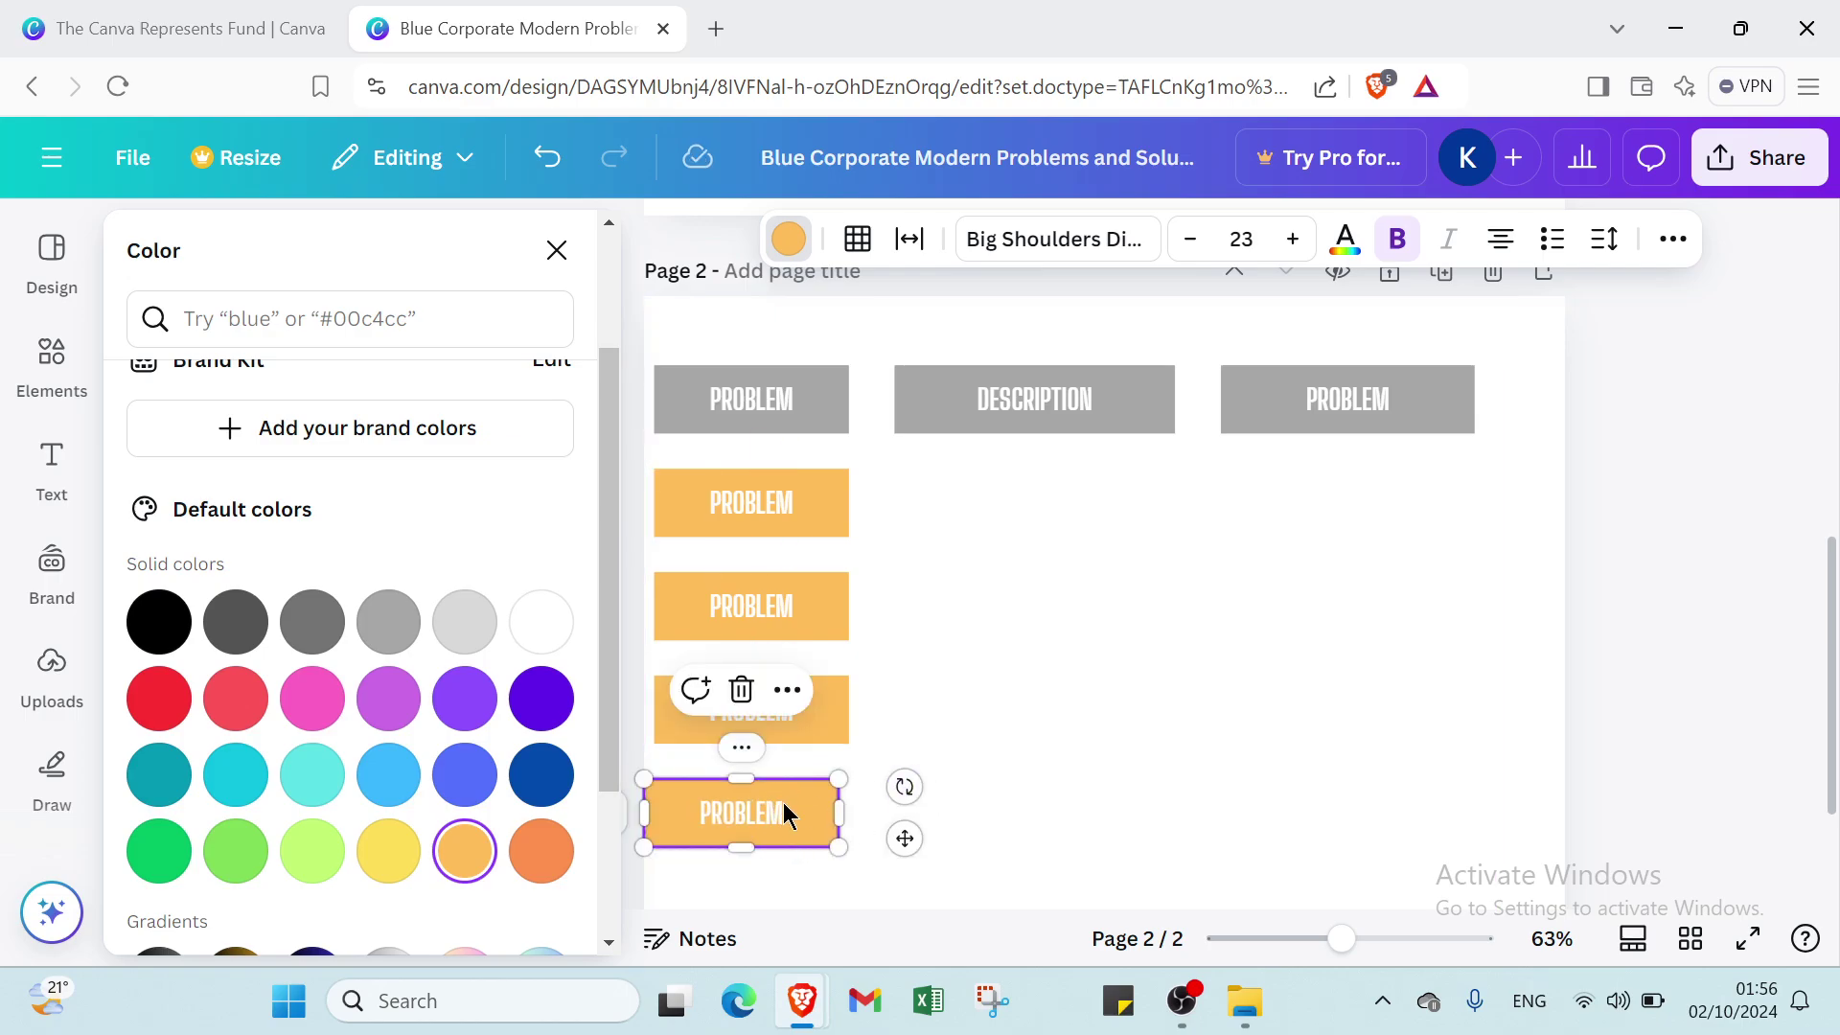
{"action": "left_click", "coordinate": [918, 760]}
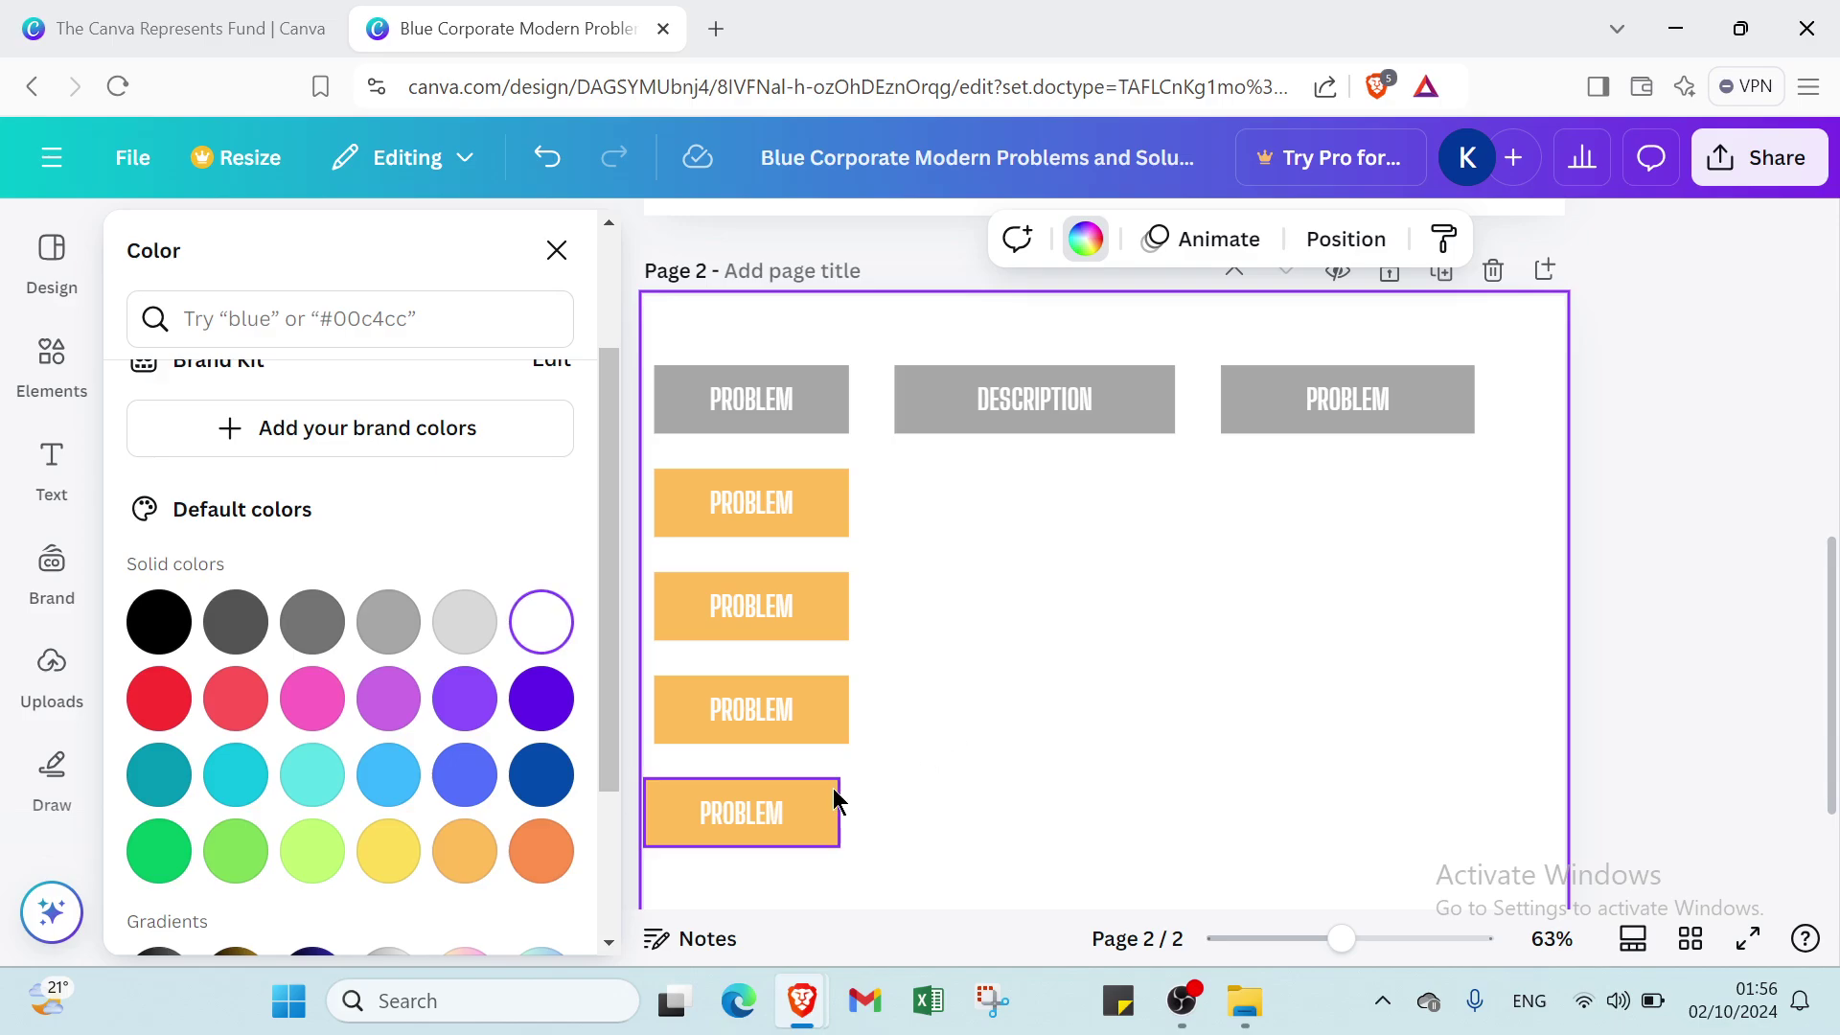
{"action": "left_click_drag", "start_coordinate": [811, 807], "coordinate": [820, 797]}
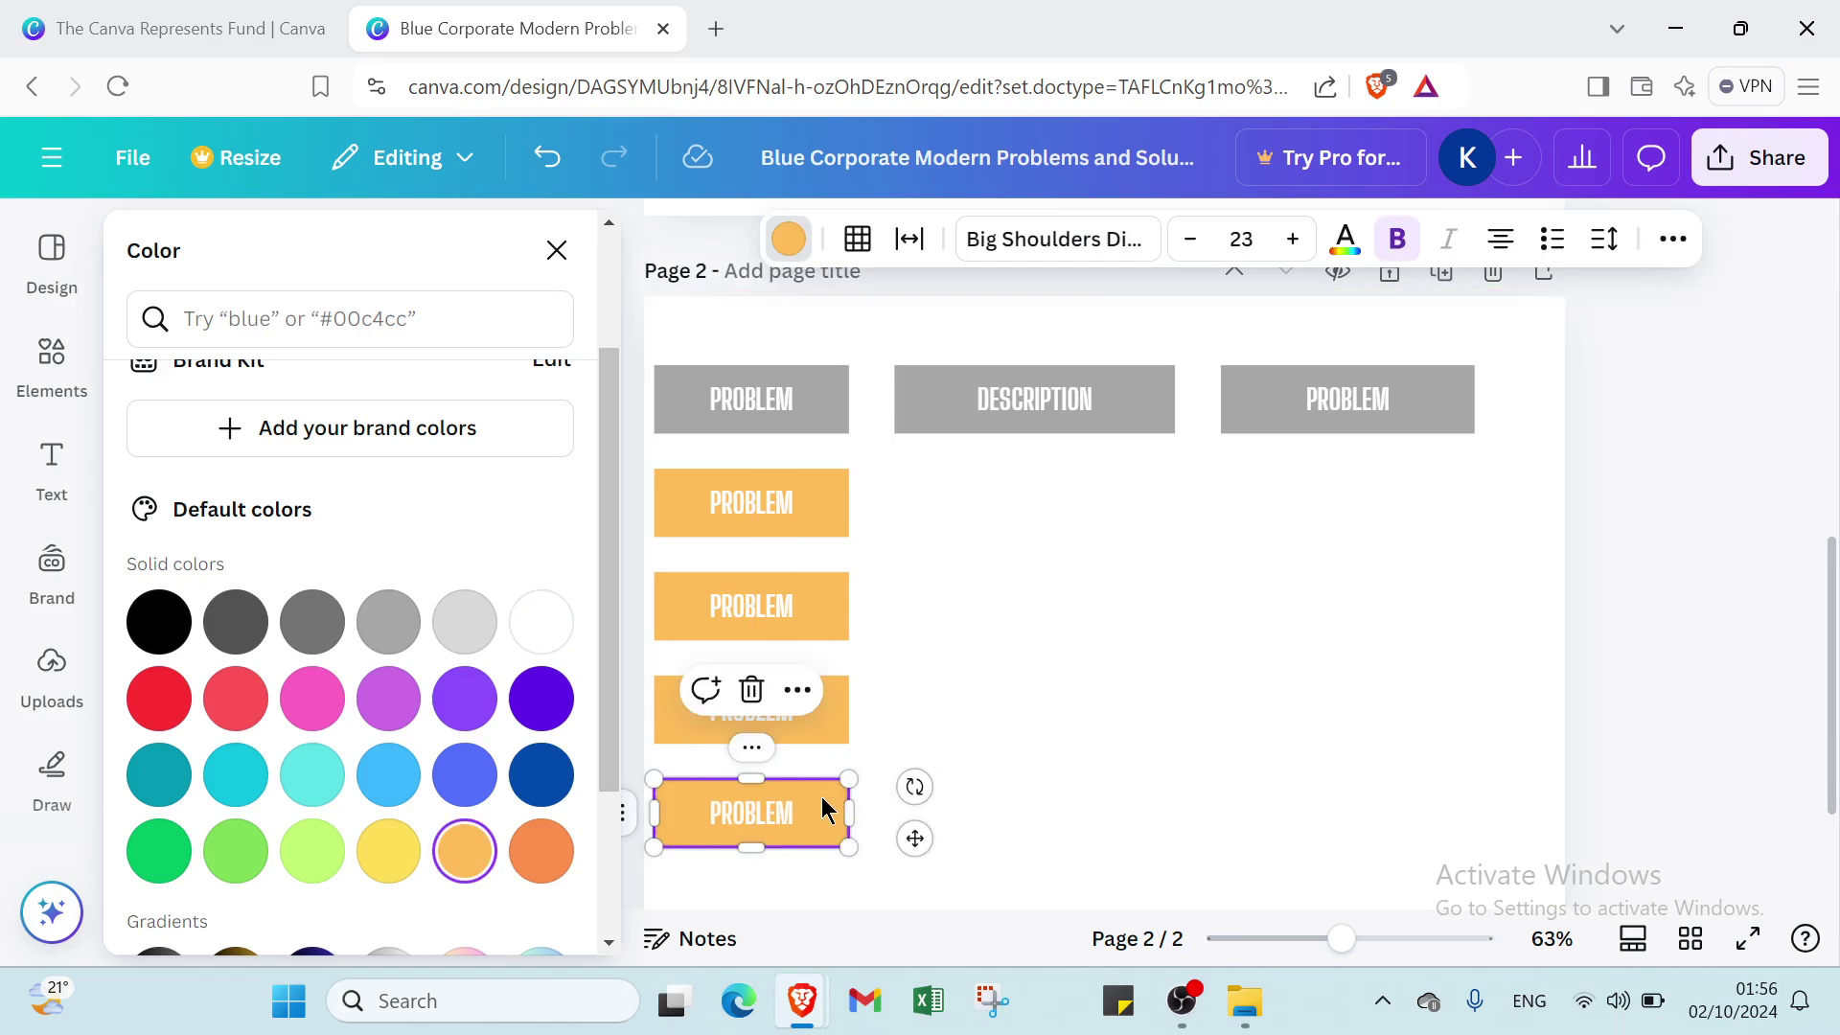
Step: Duplicate the fourth orange PROBLEM cell and place the copy below it as the fifth, near the page's bottom edge
{"action": "left_click", "coordinate": [974, 688]}
{"action": "scroll", "coordinate": [805, 728], "scroll_direction": "down", "scroll_amount": 2}
{"action": "left_click", "coordinate": [774, 642]}
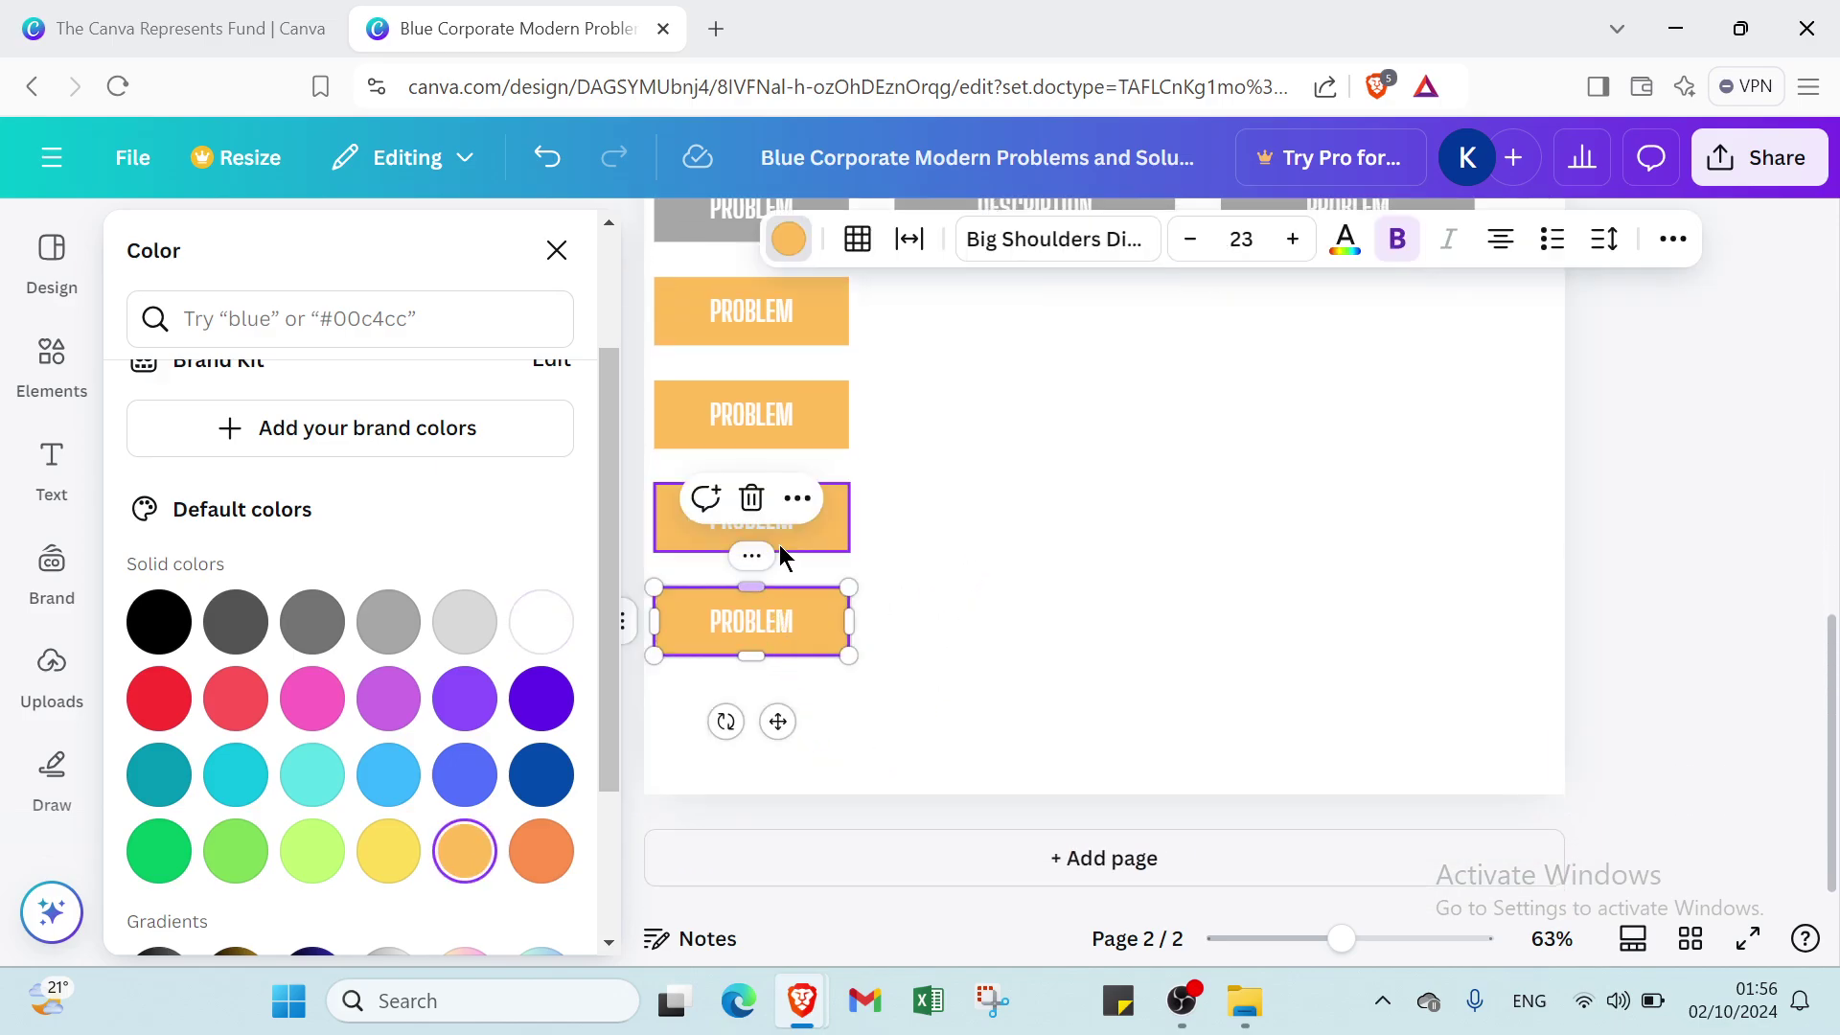
{"action": "left_click", "coordinate": [751, 555]}
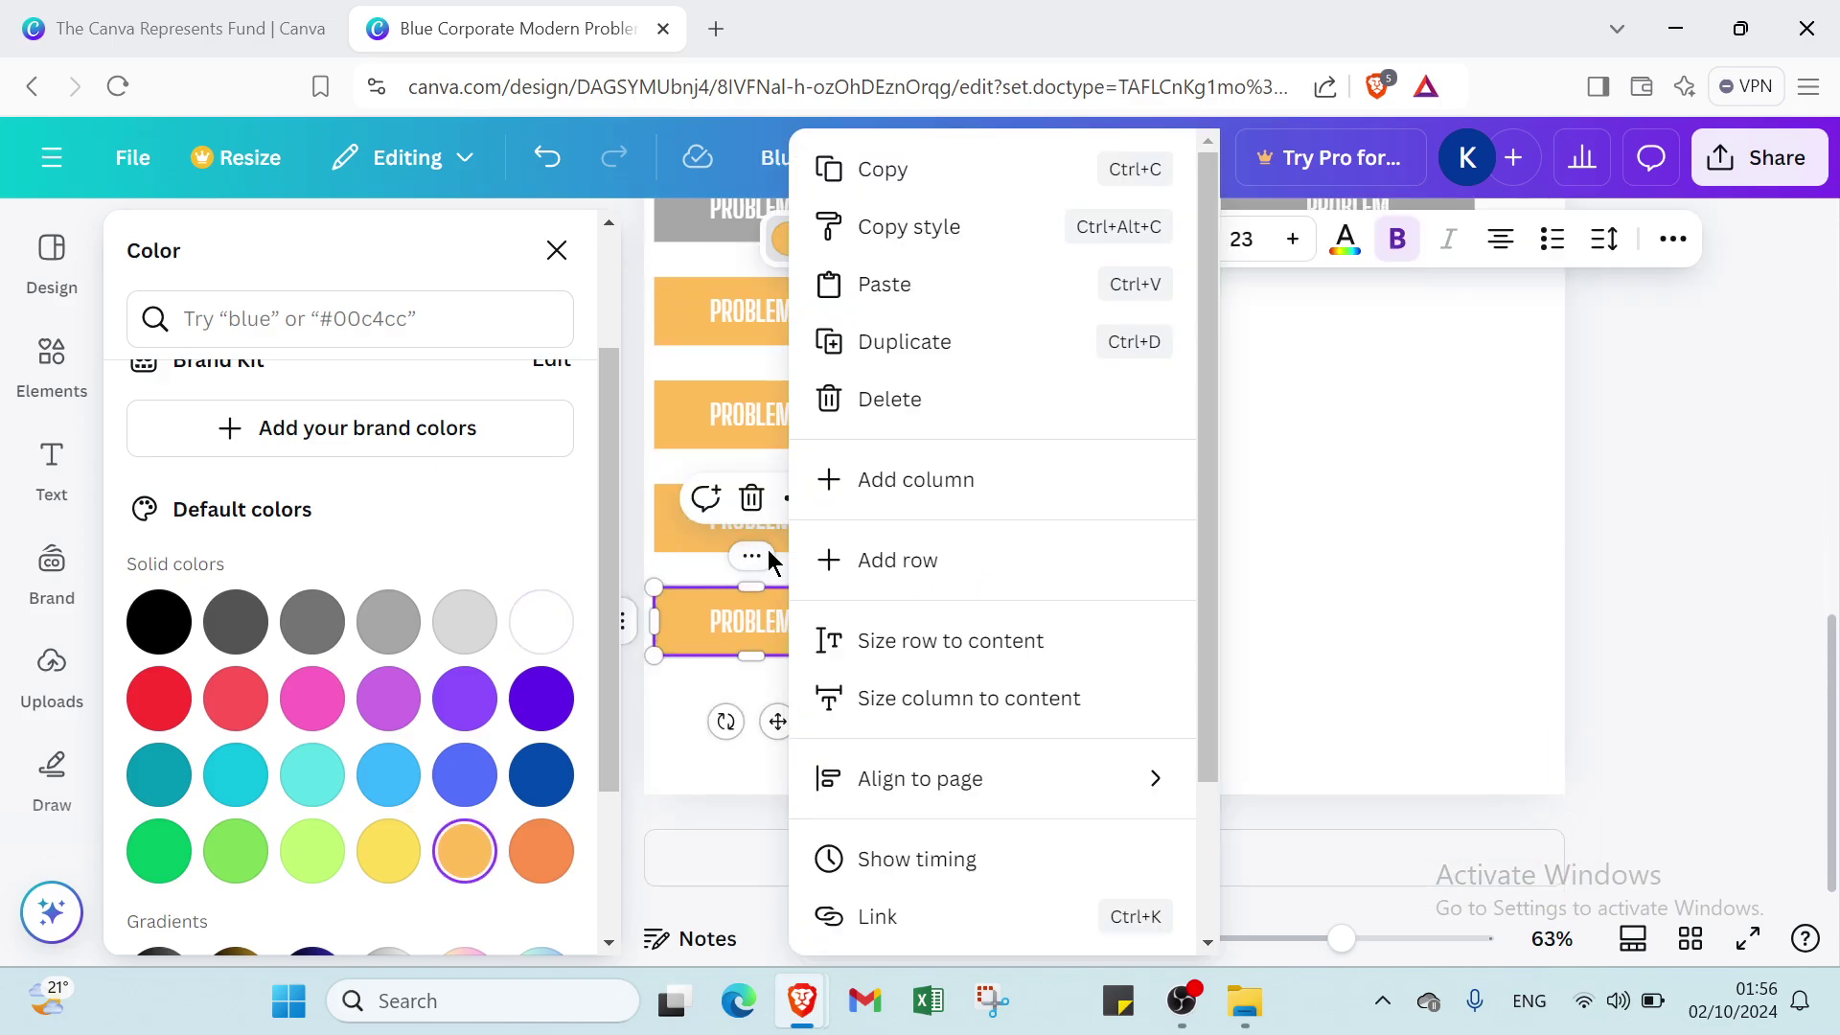
{"action": "left_click", "coordinate": [887, 353]}
{"action": "left_click_drag", "start_coordinate": [780, 645], "coordinate": [766, 724]}
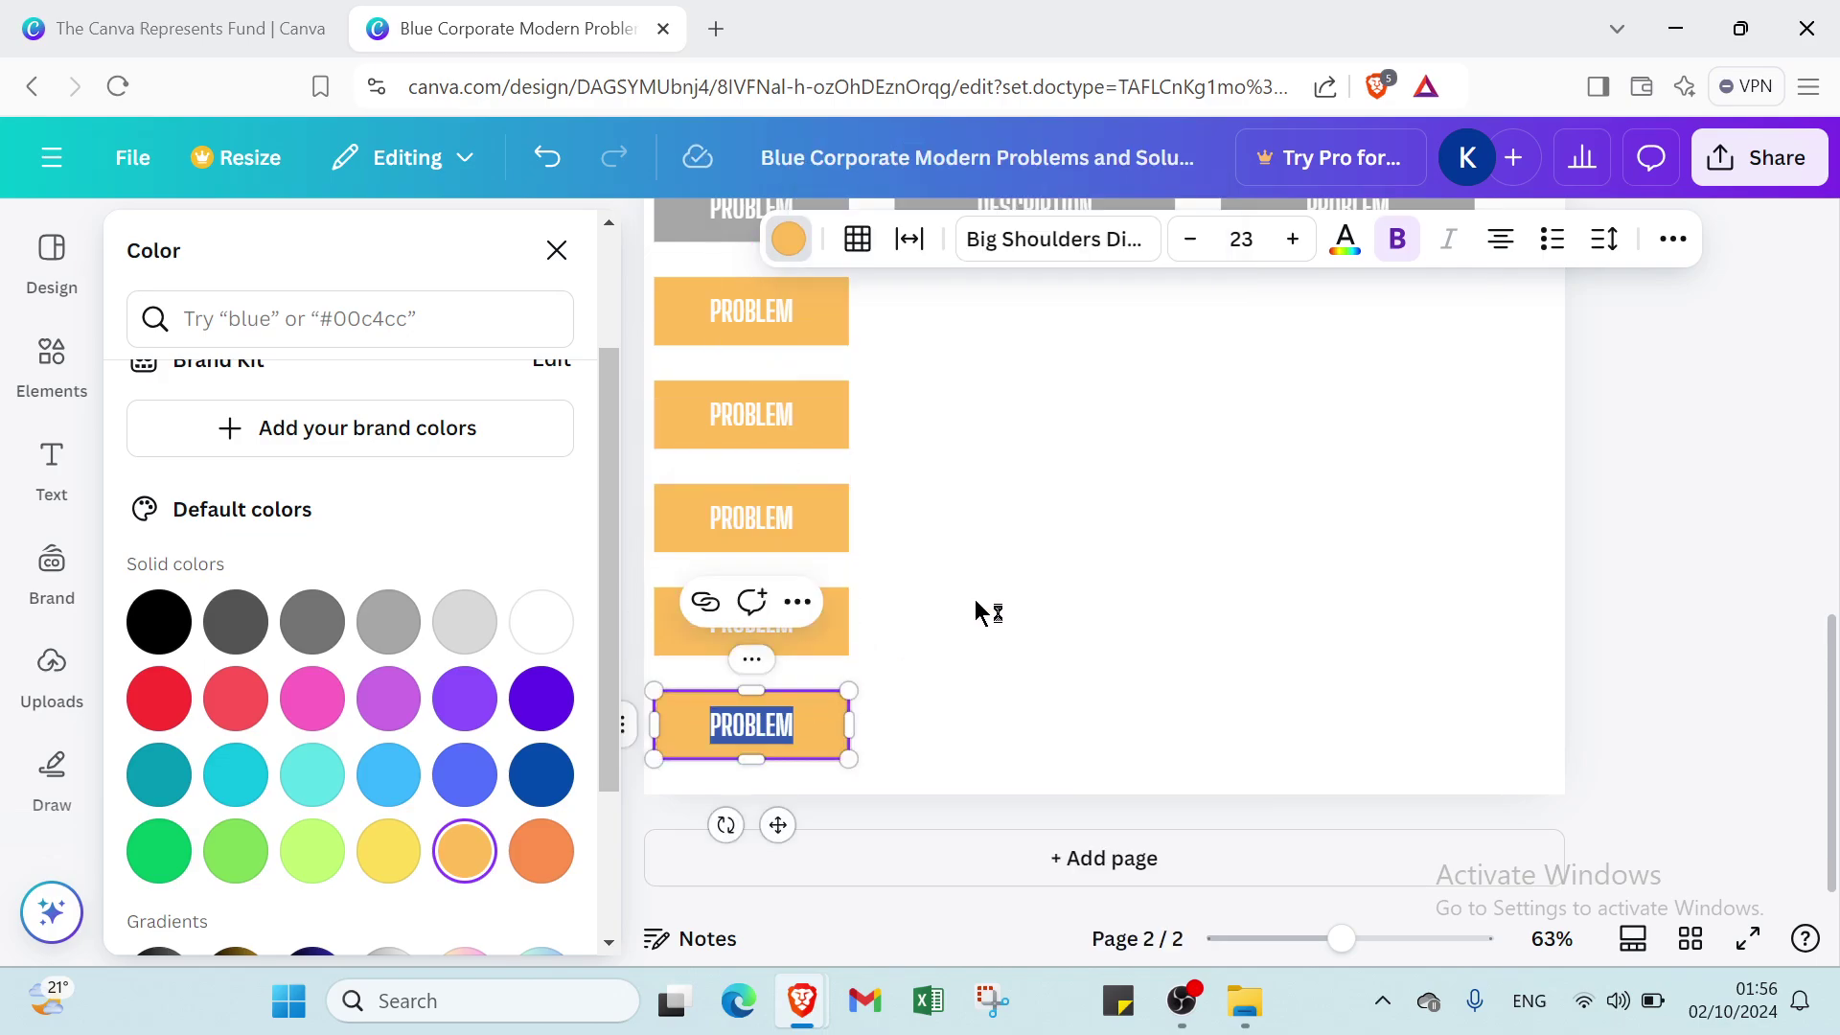
{"action": "left_click", "coordinate": [992, 604]}
{"action": "scroll", "coordinate": [972, 552], "scroll_direction": "up", "scroll_amount": 2}
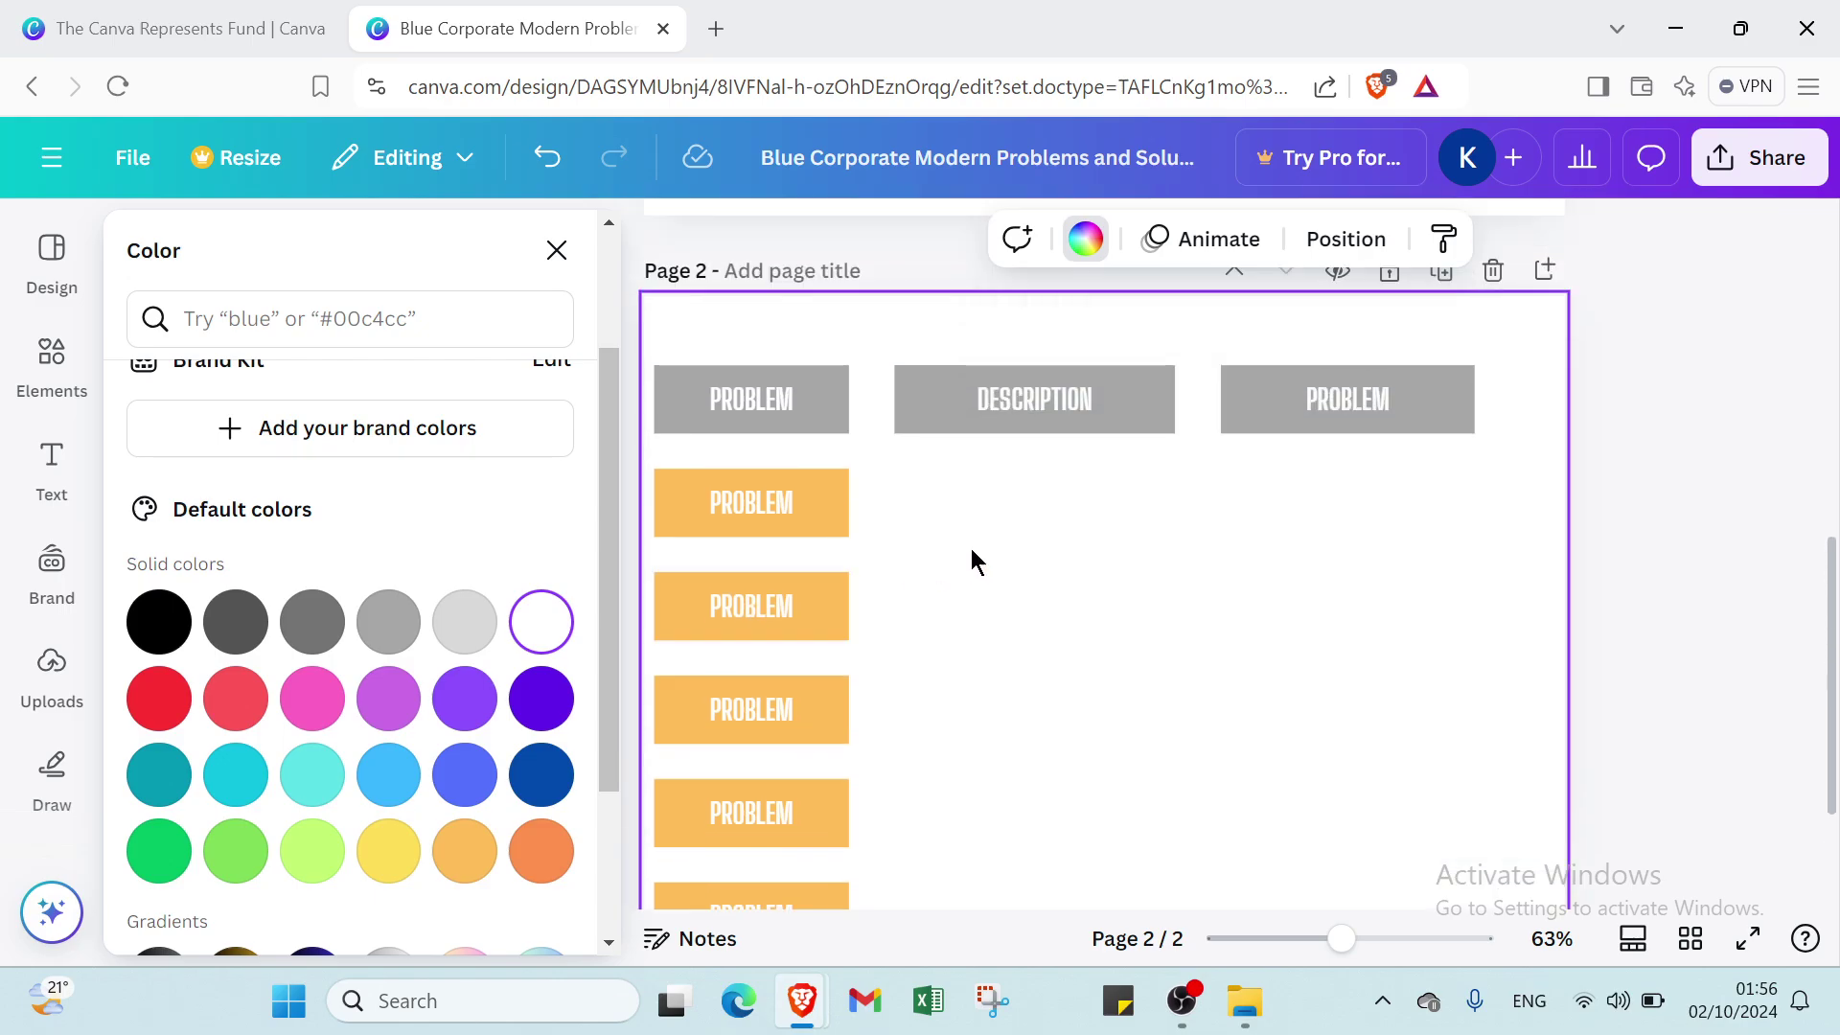
Step: Duplicate the gray DESCRIPTION header, align the copy directly below it beside the first orange cell, and fill the copy light green
{"action": "left_click", "coordinate": [959, 413]}
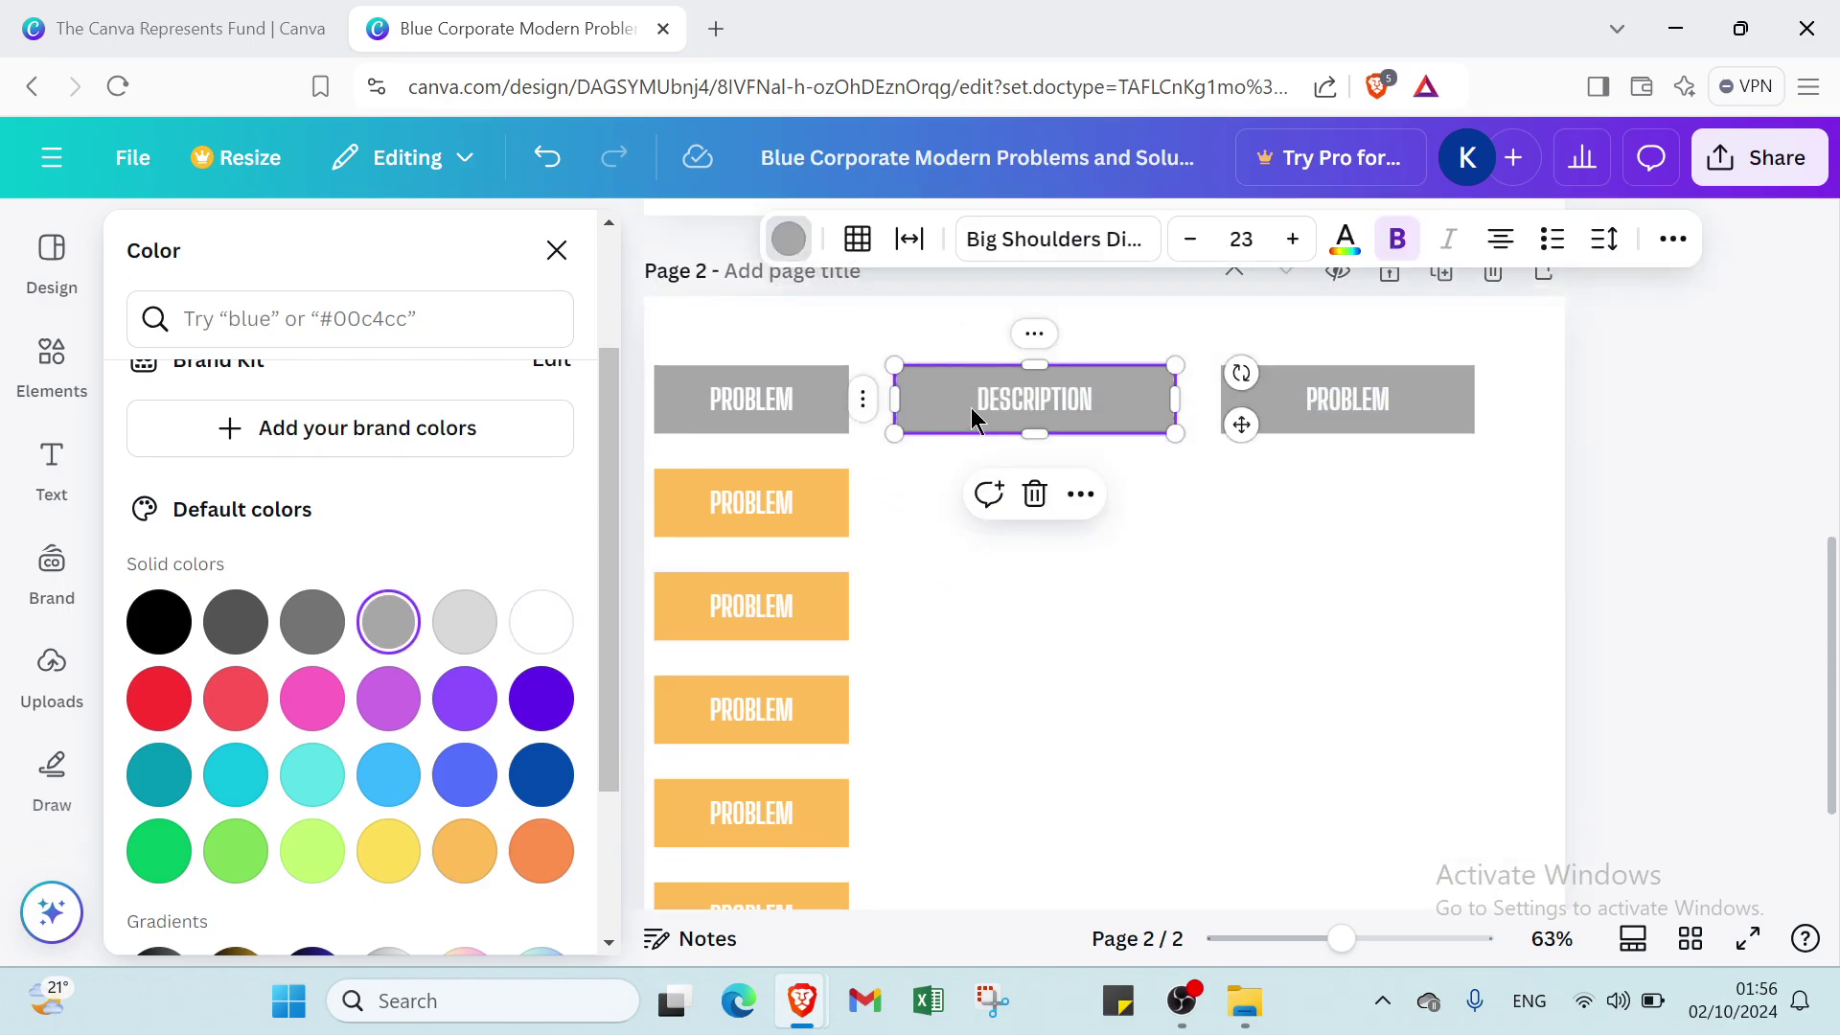
{"action": "left_click", "coordinate": [1034, 334]}
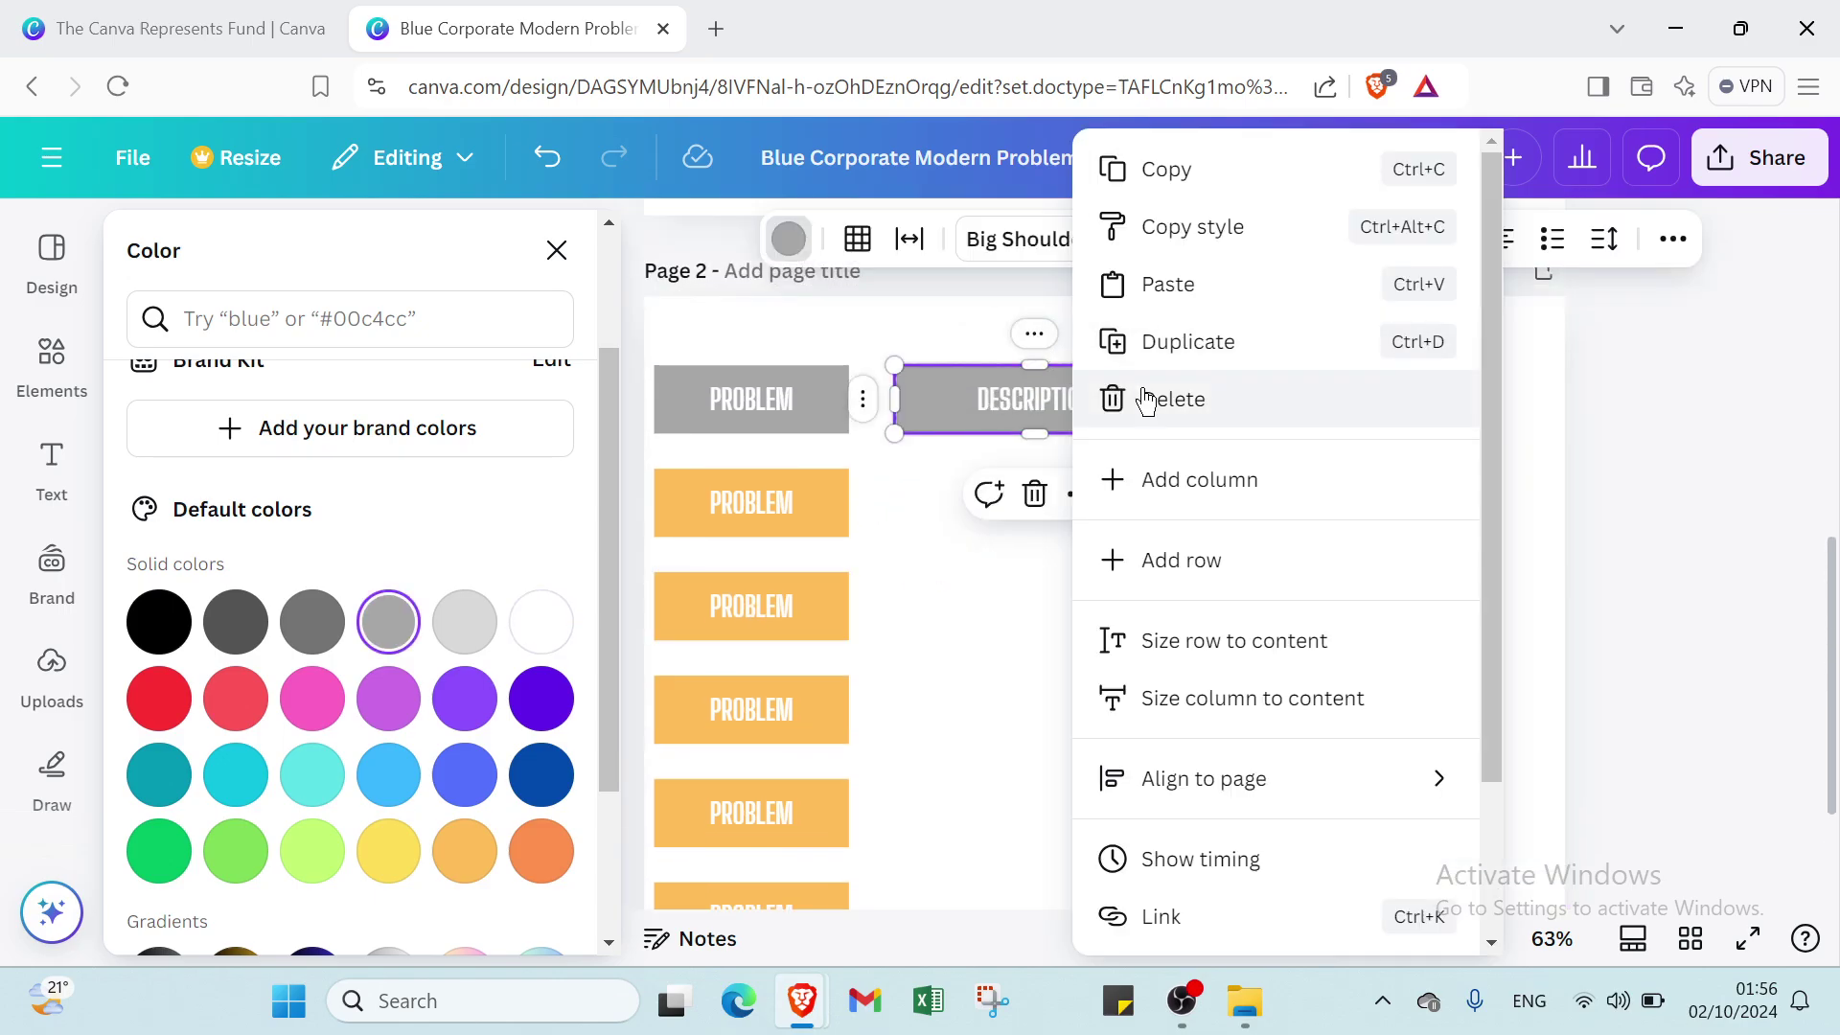
{"action": "left_click", "coordinate": [1157, 358]}
{"action": "left_click_drag", "start_coordinate": [1092, 412], "coordinate": [1080, 492]}
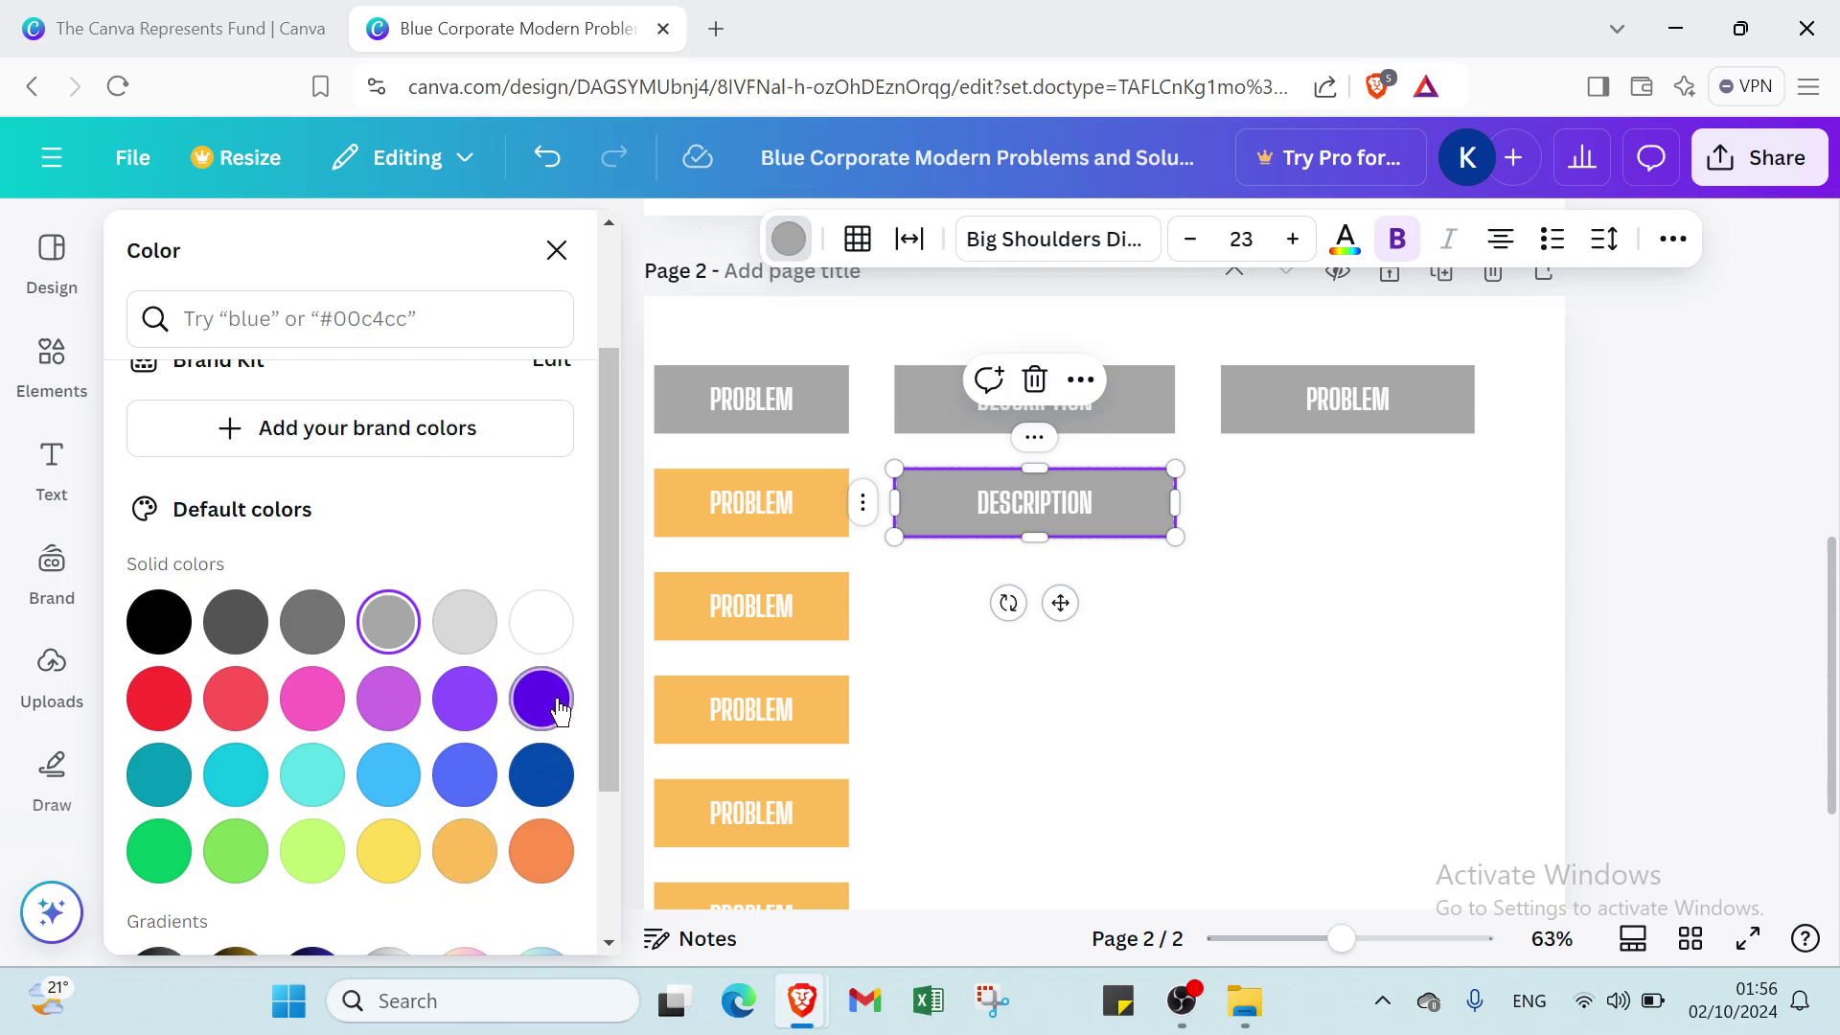
{"action": "scroll", "coordinate": [395, 691], "scroll_direction": "down", "scroll_amount": 2}
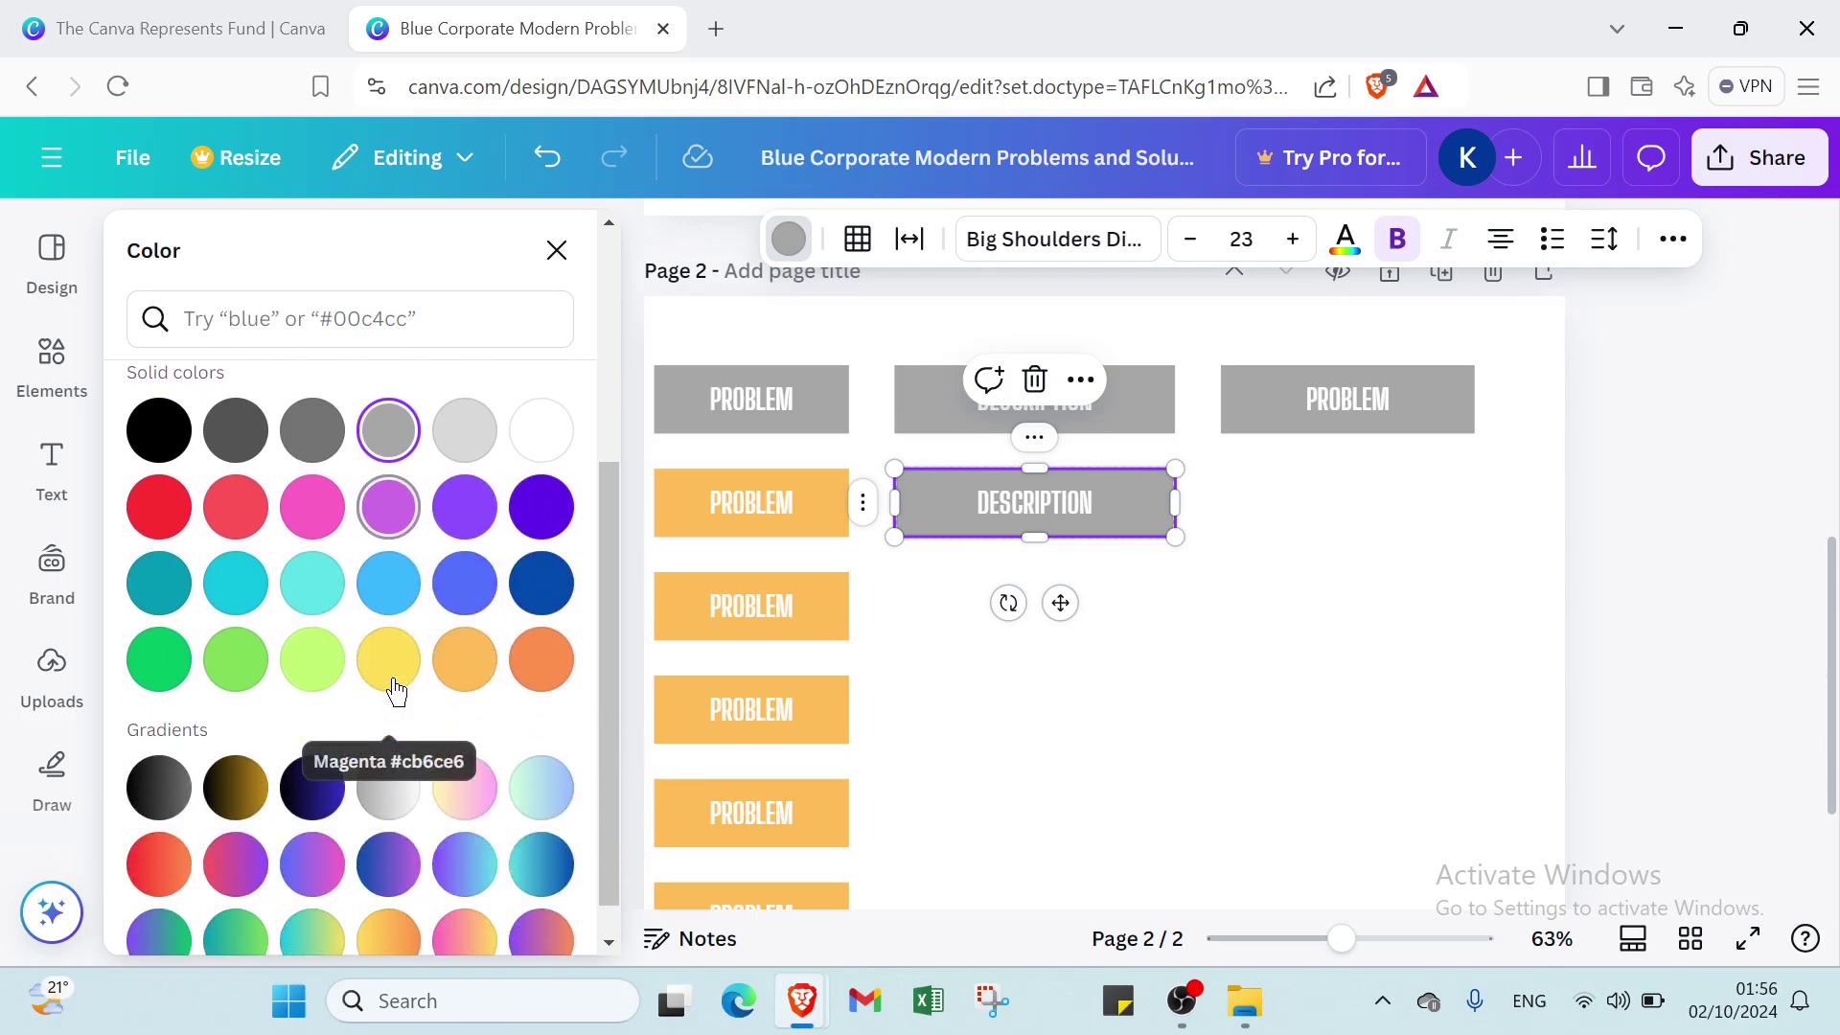
{"action": "scroll", "coordinate": [396, 692], "scroll_direction": "down", "scroll_amount": 1}
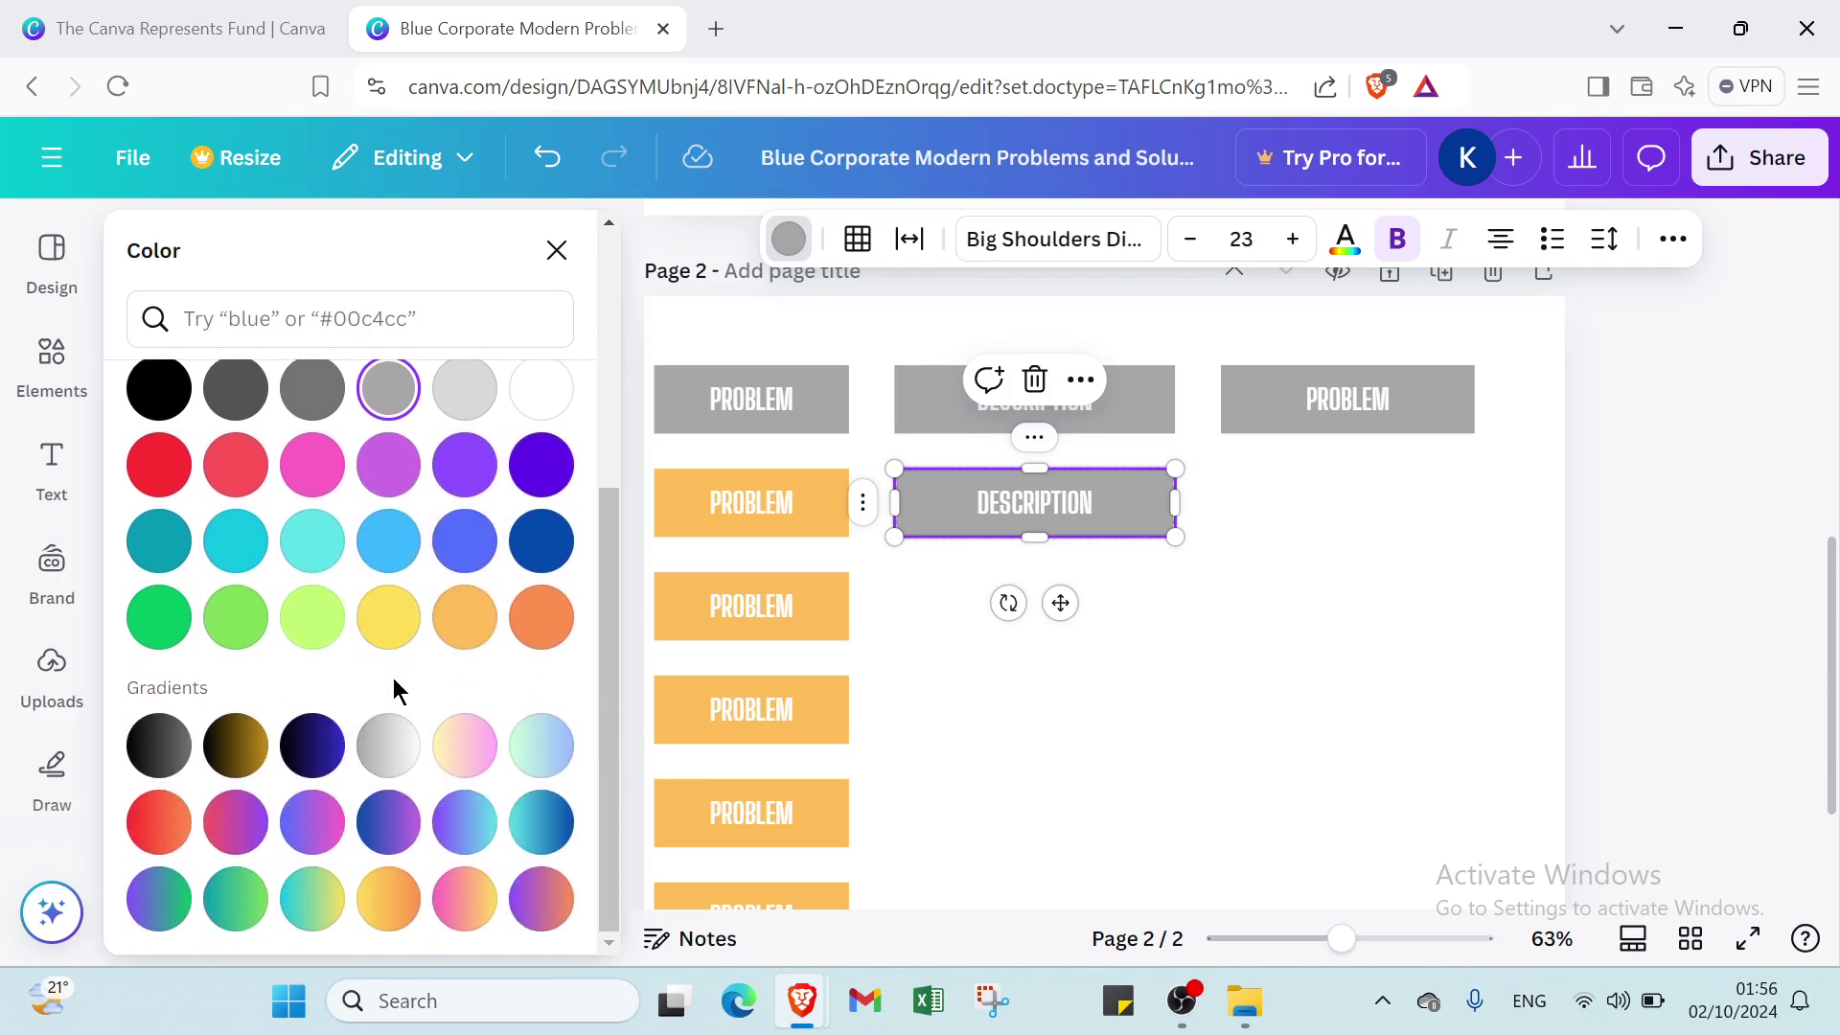
{"action": "left_click", "coordinate": [313, 617]}
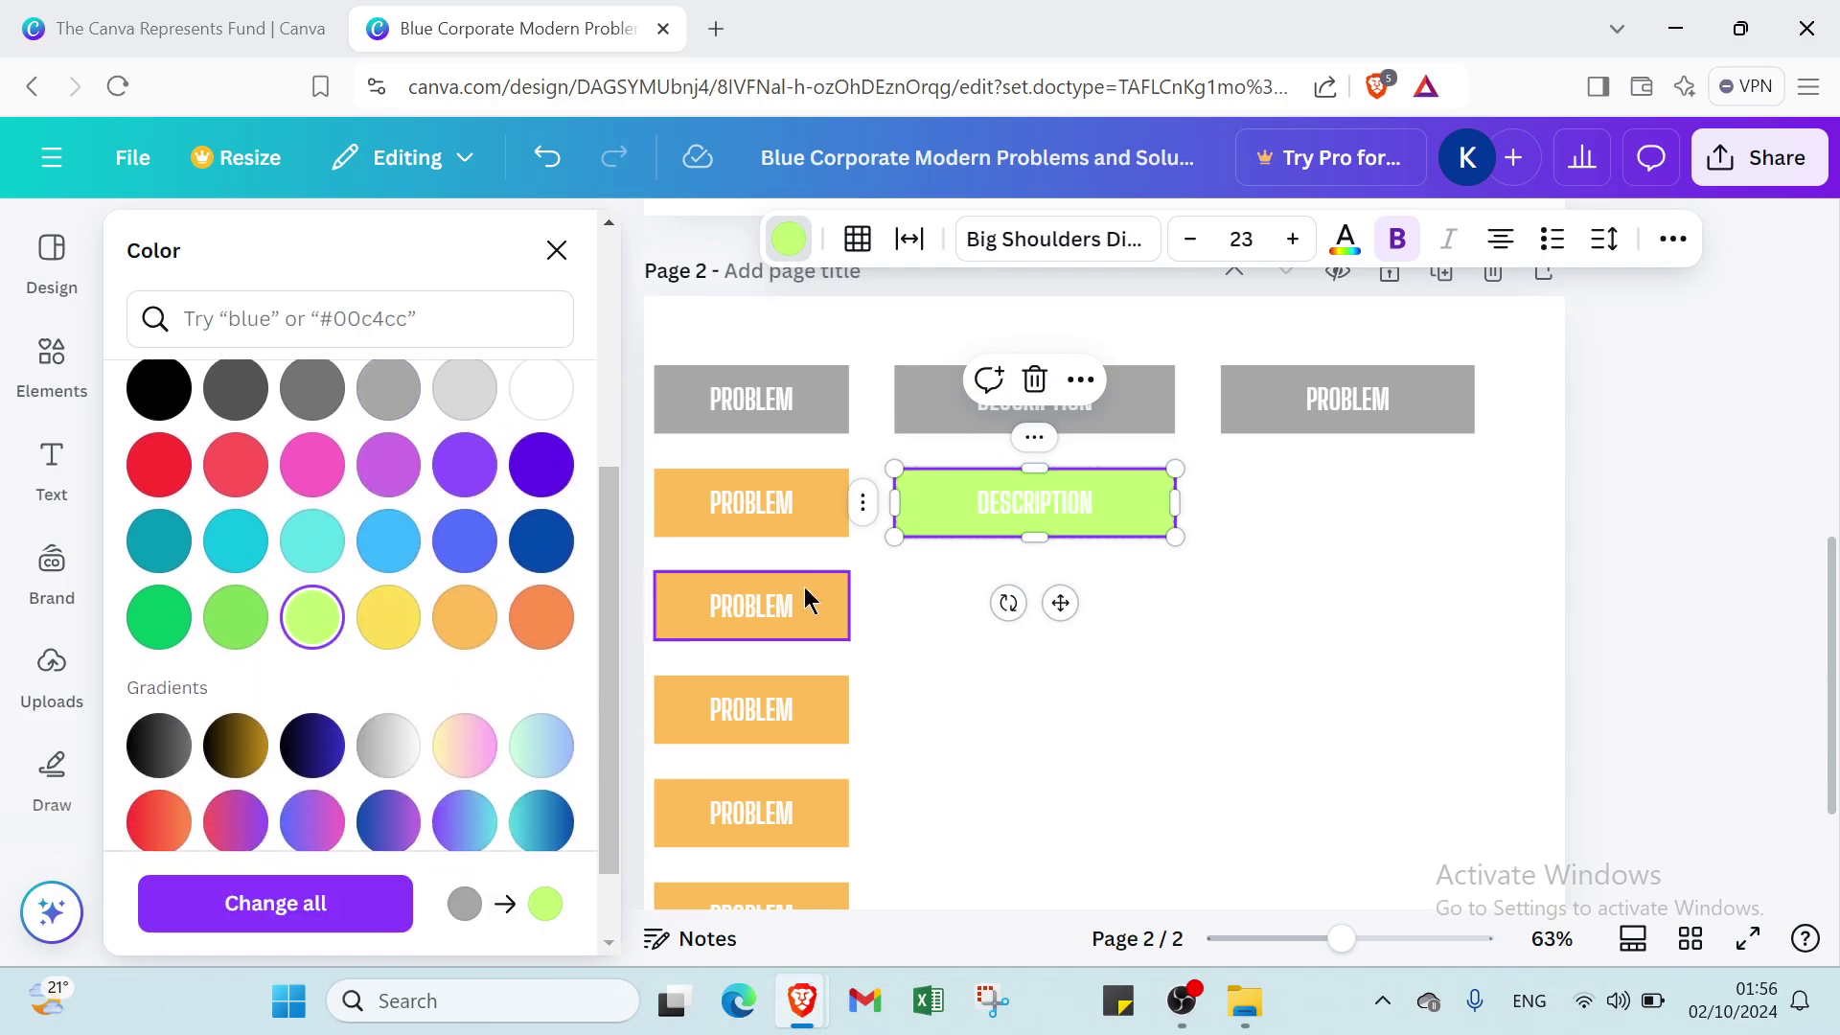
Step: Duplicate the light green DESCRIPTION cell down the second column until there is one beside each of the five orange PROBLEM cells
{"action": "left_click", "coordinate": [1034, 437]}
{"action": "left_click", "coordinate": [1175, 362]}
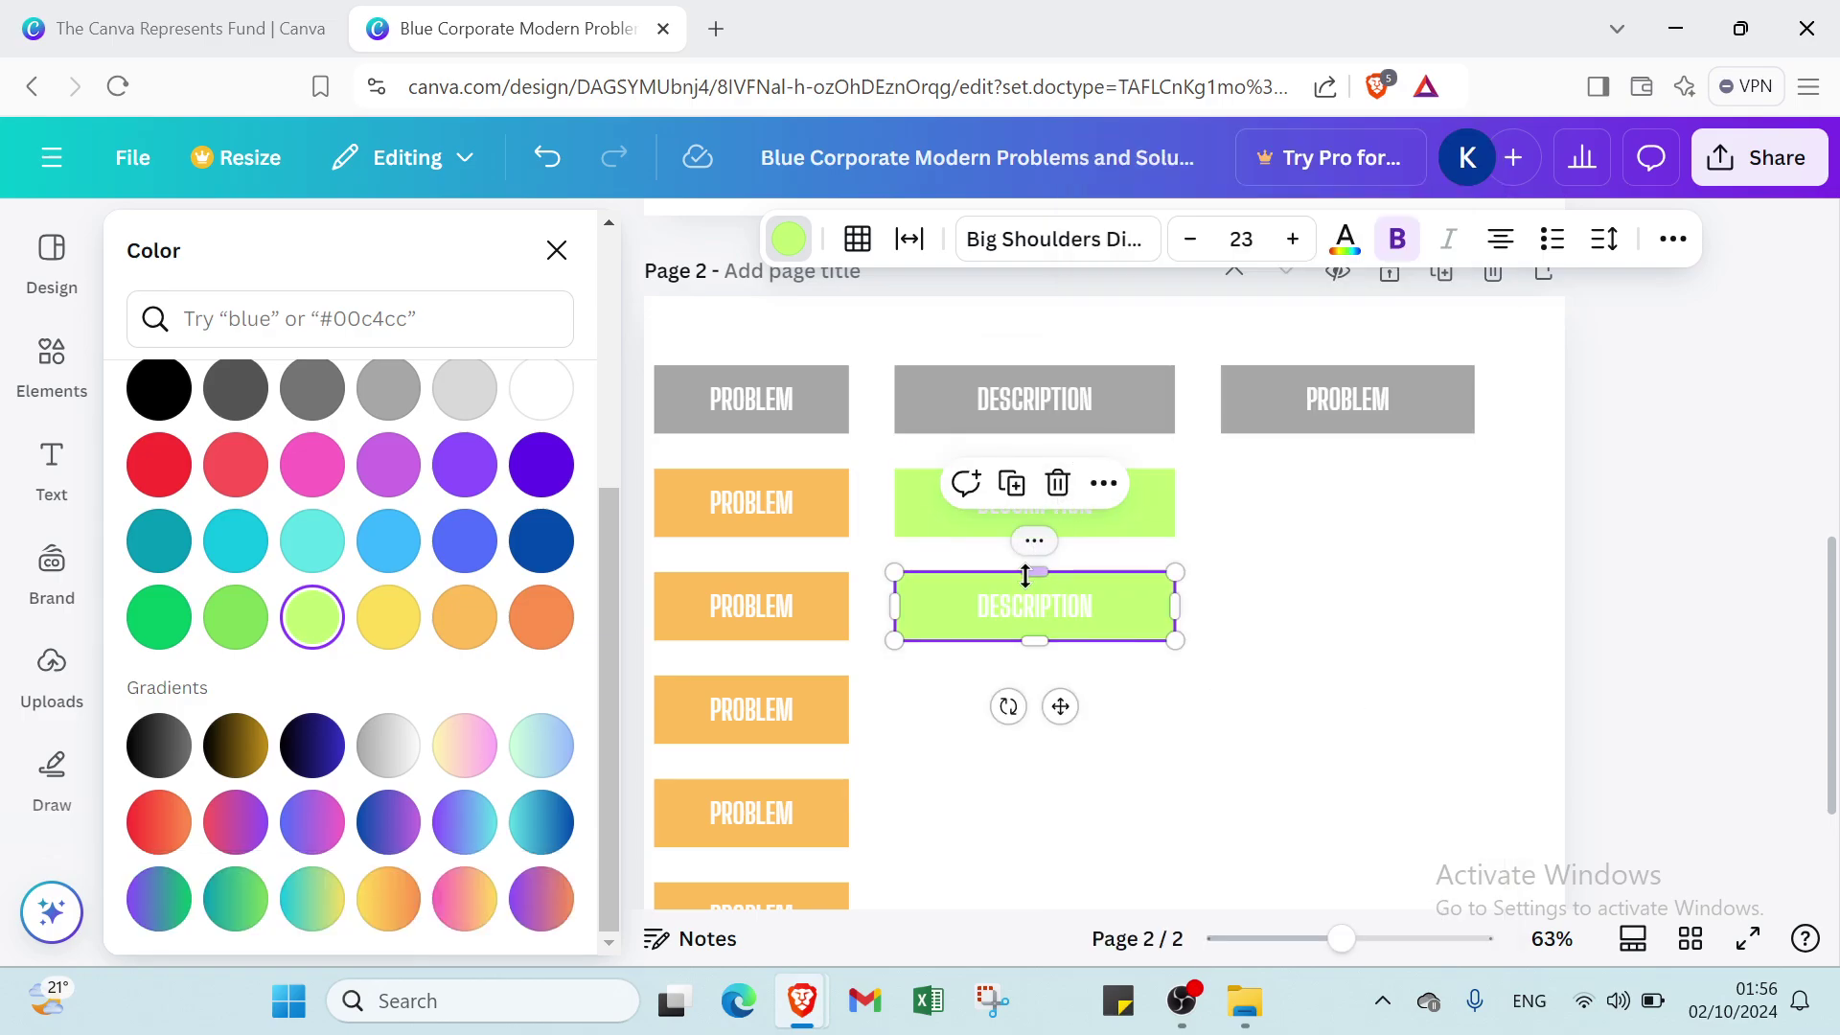
{"action": "left_click", "coordinate": [1035, 542]}
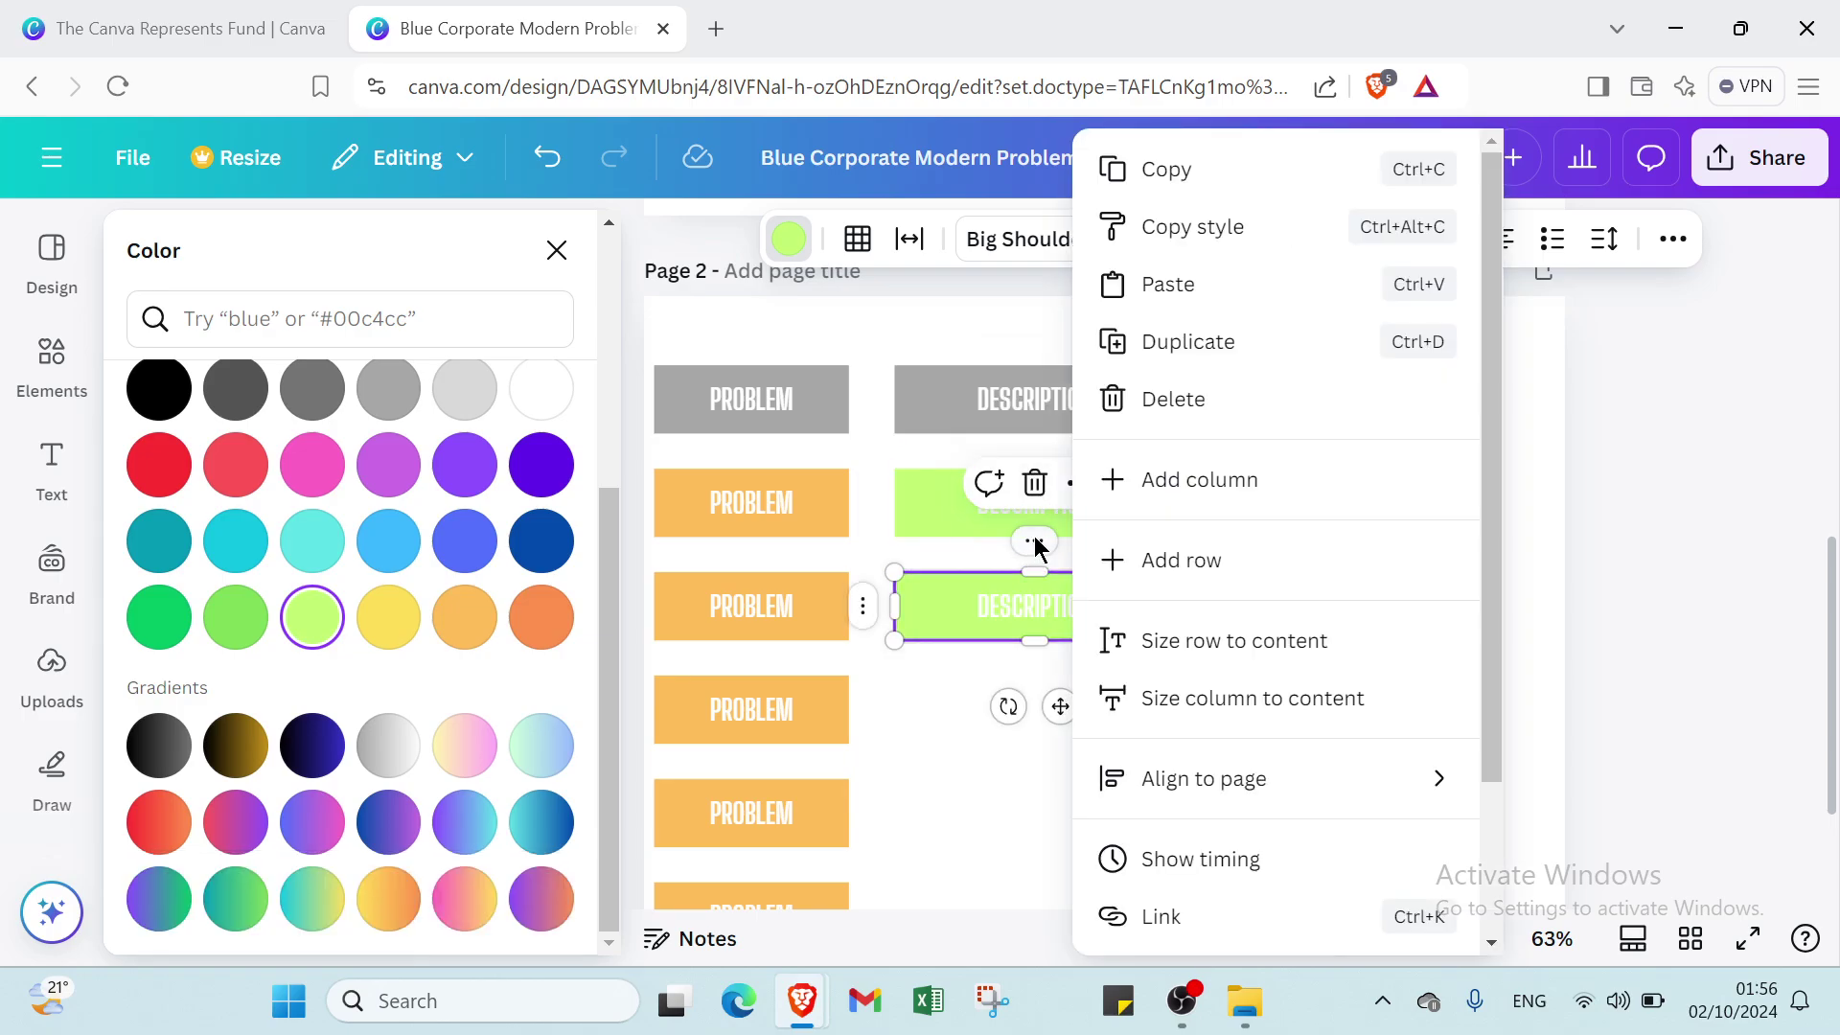
{"action": "left_click", "coordinate": [1189, 357]}
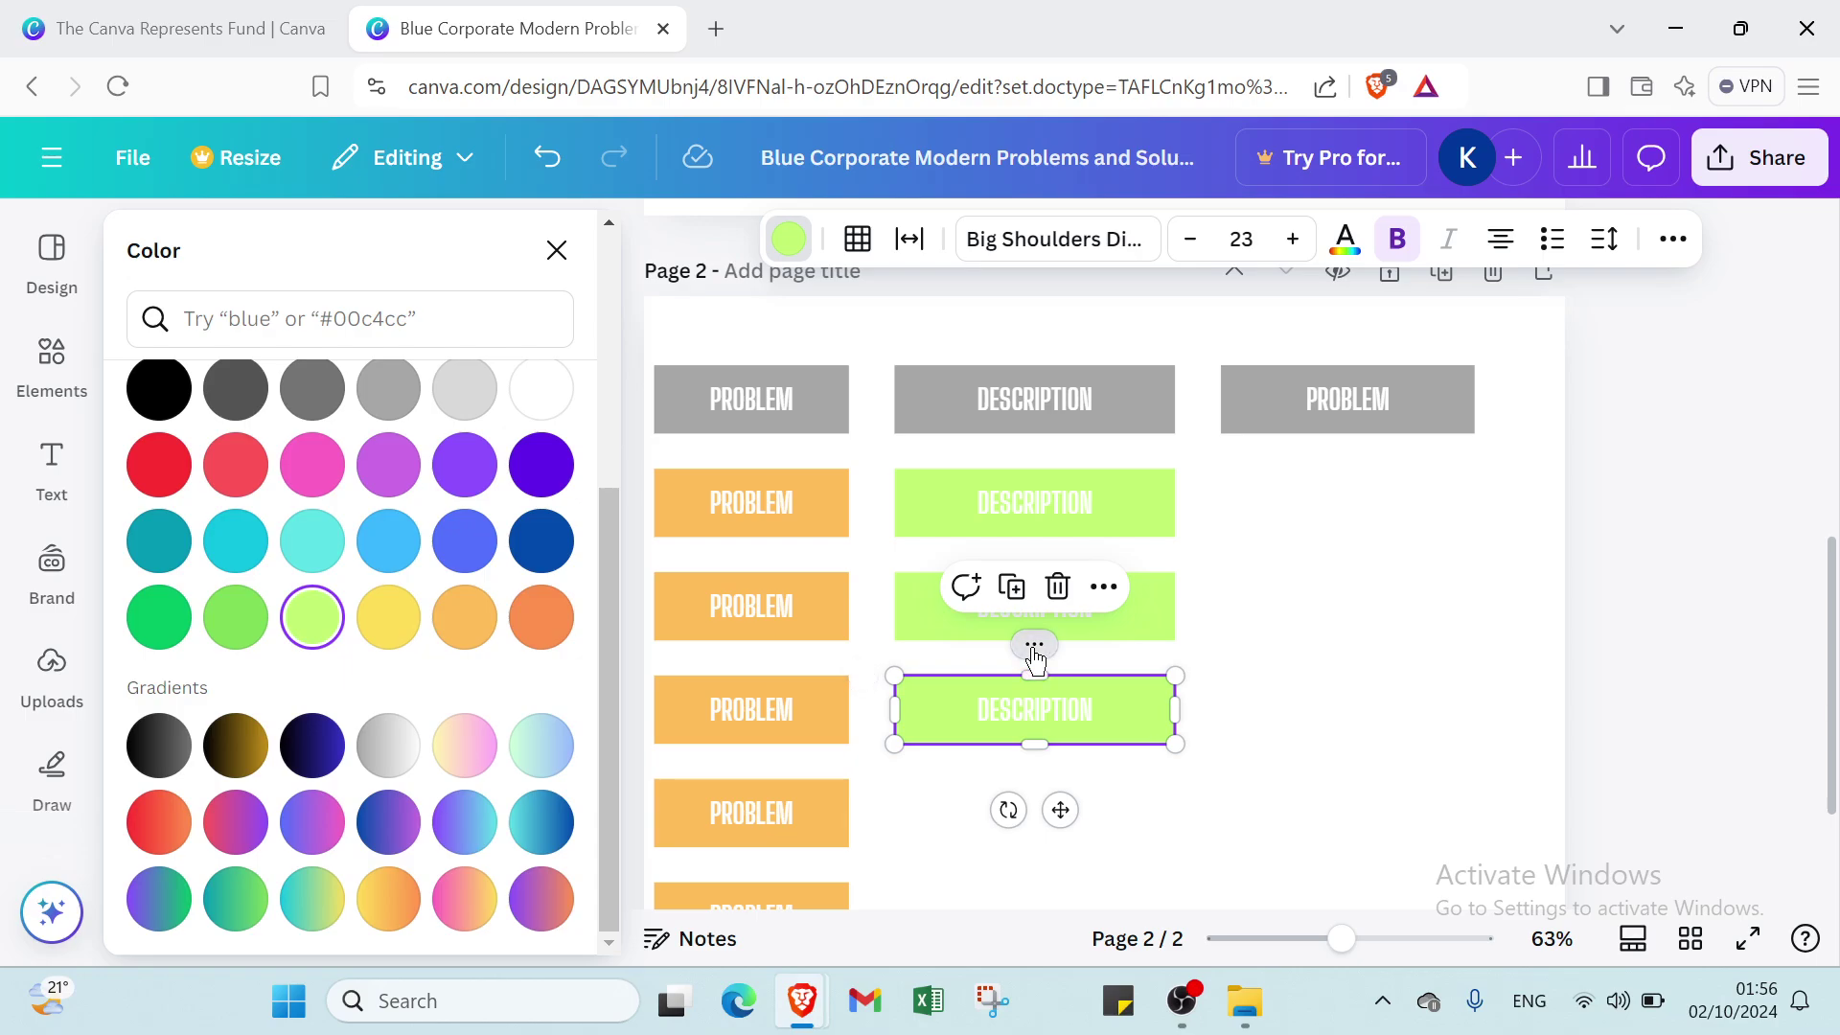
{"action": "left_click", "coordinate": [1034, 644]}
{"action": "left_click", "coordinate": [1183, 363]}
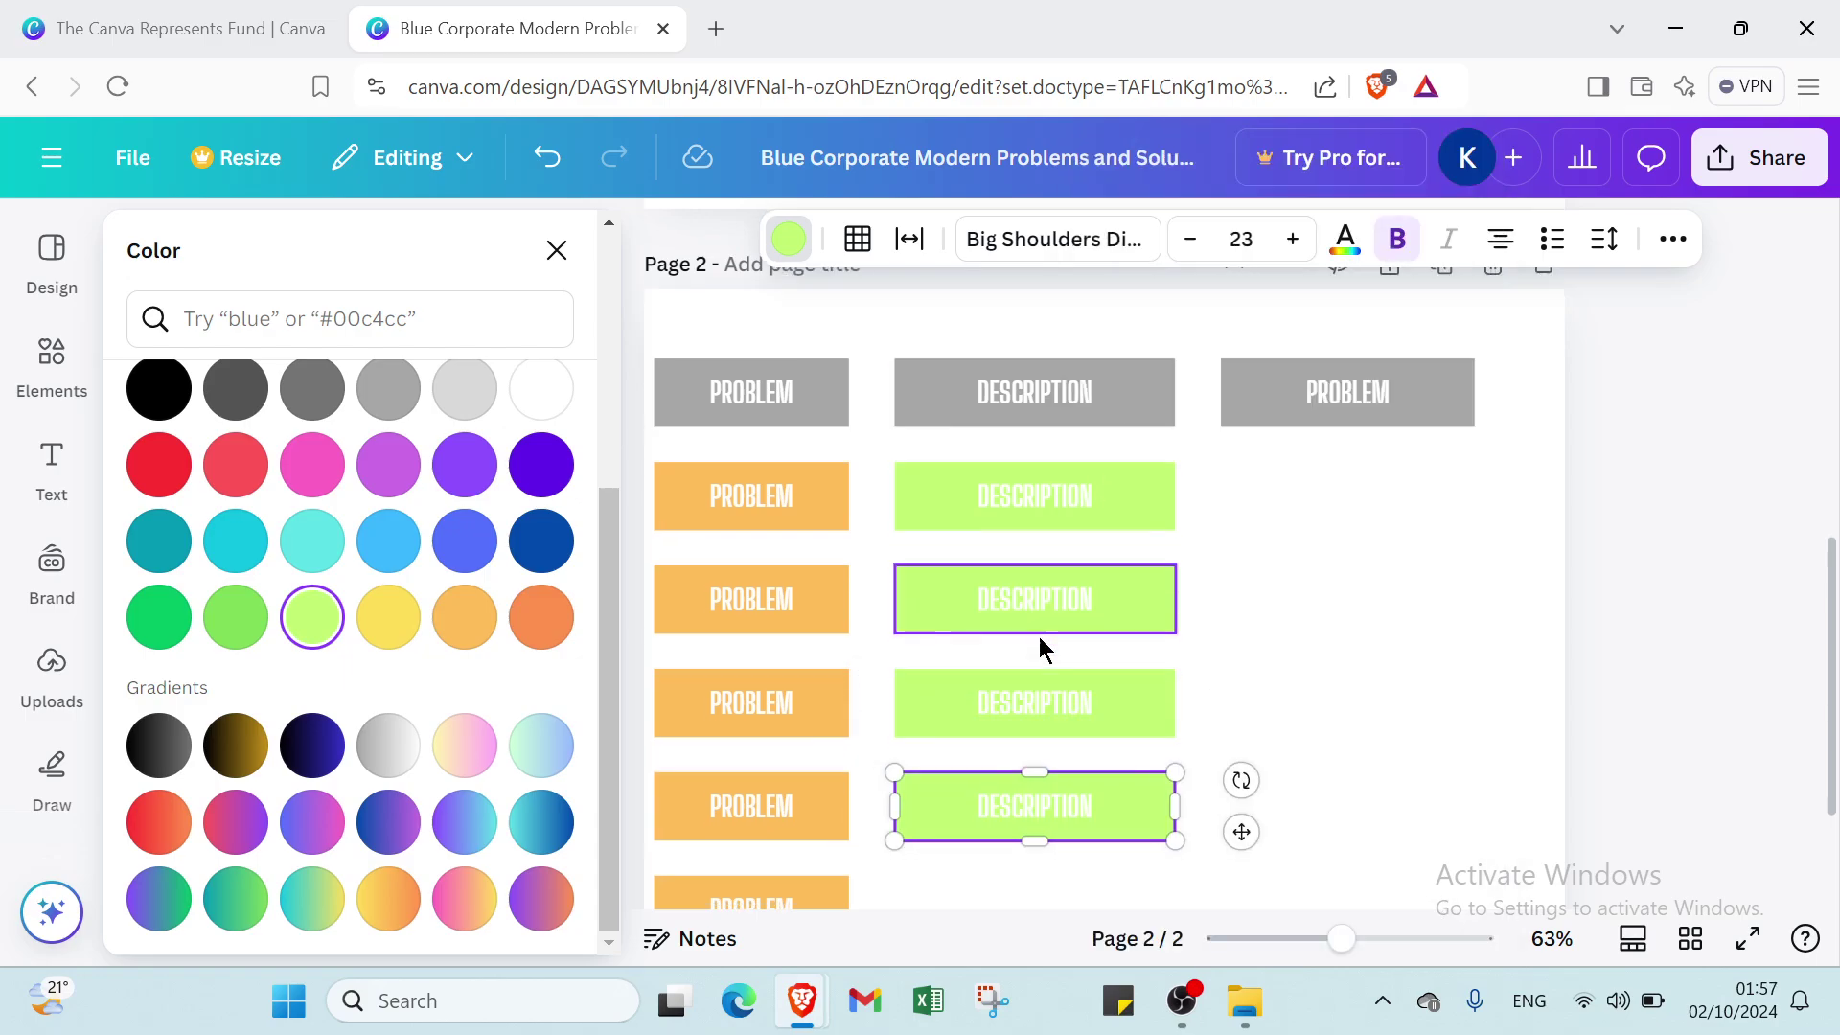
{"action": "scroll", "coordinate": [1038, 636], "scroll_direction": "down", "scroll_amount": 2}
{"action": "left_click", "coordinate": [1034, 556]}
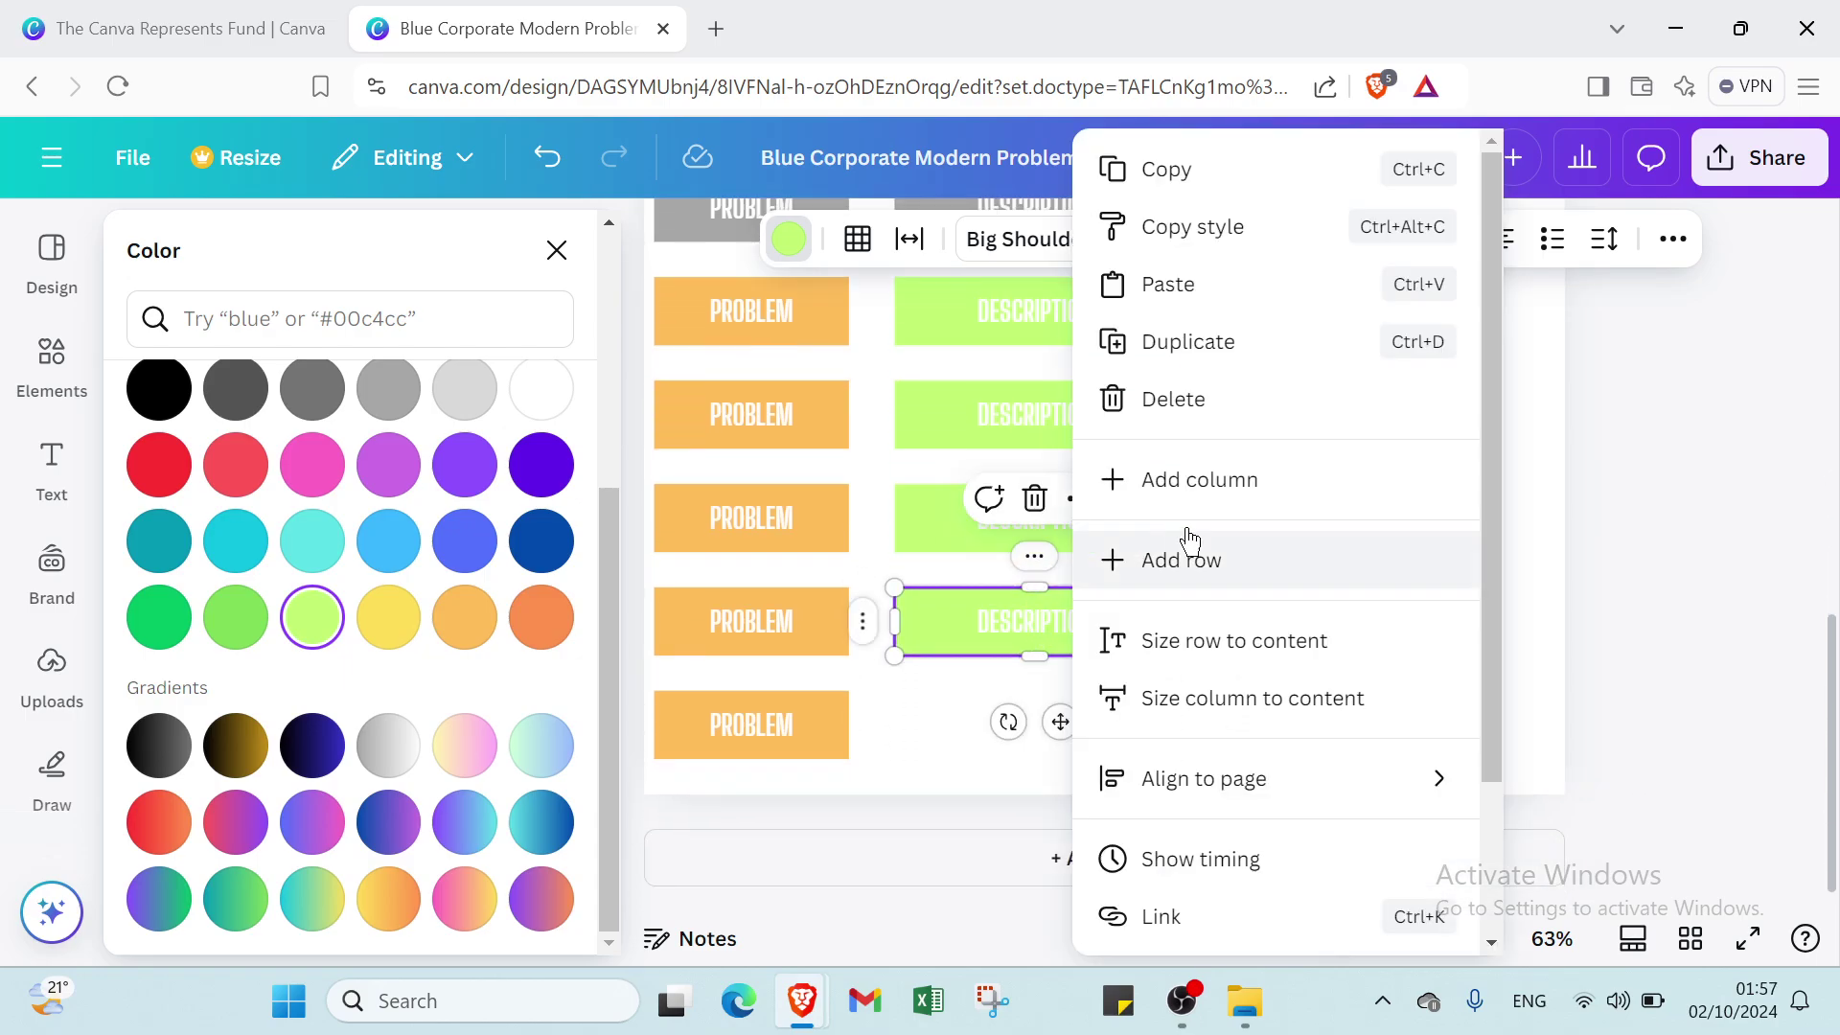
{"action": "left_click", "coordinate": [1225, 364]}
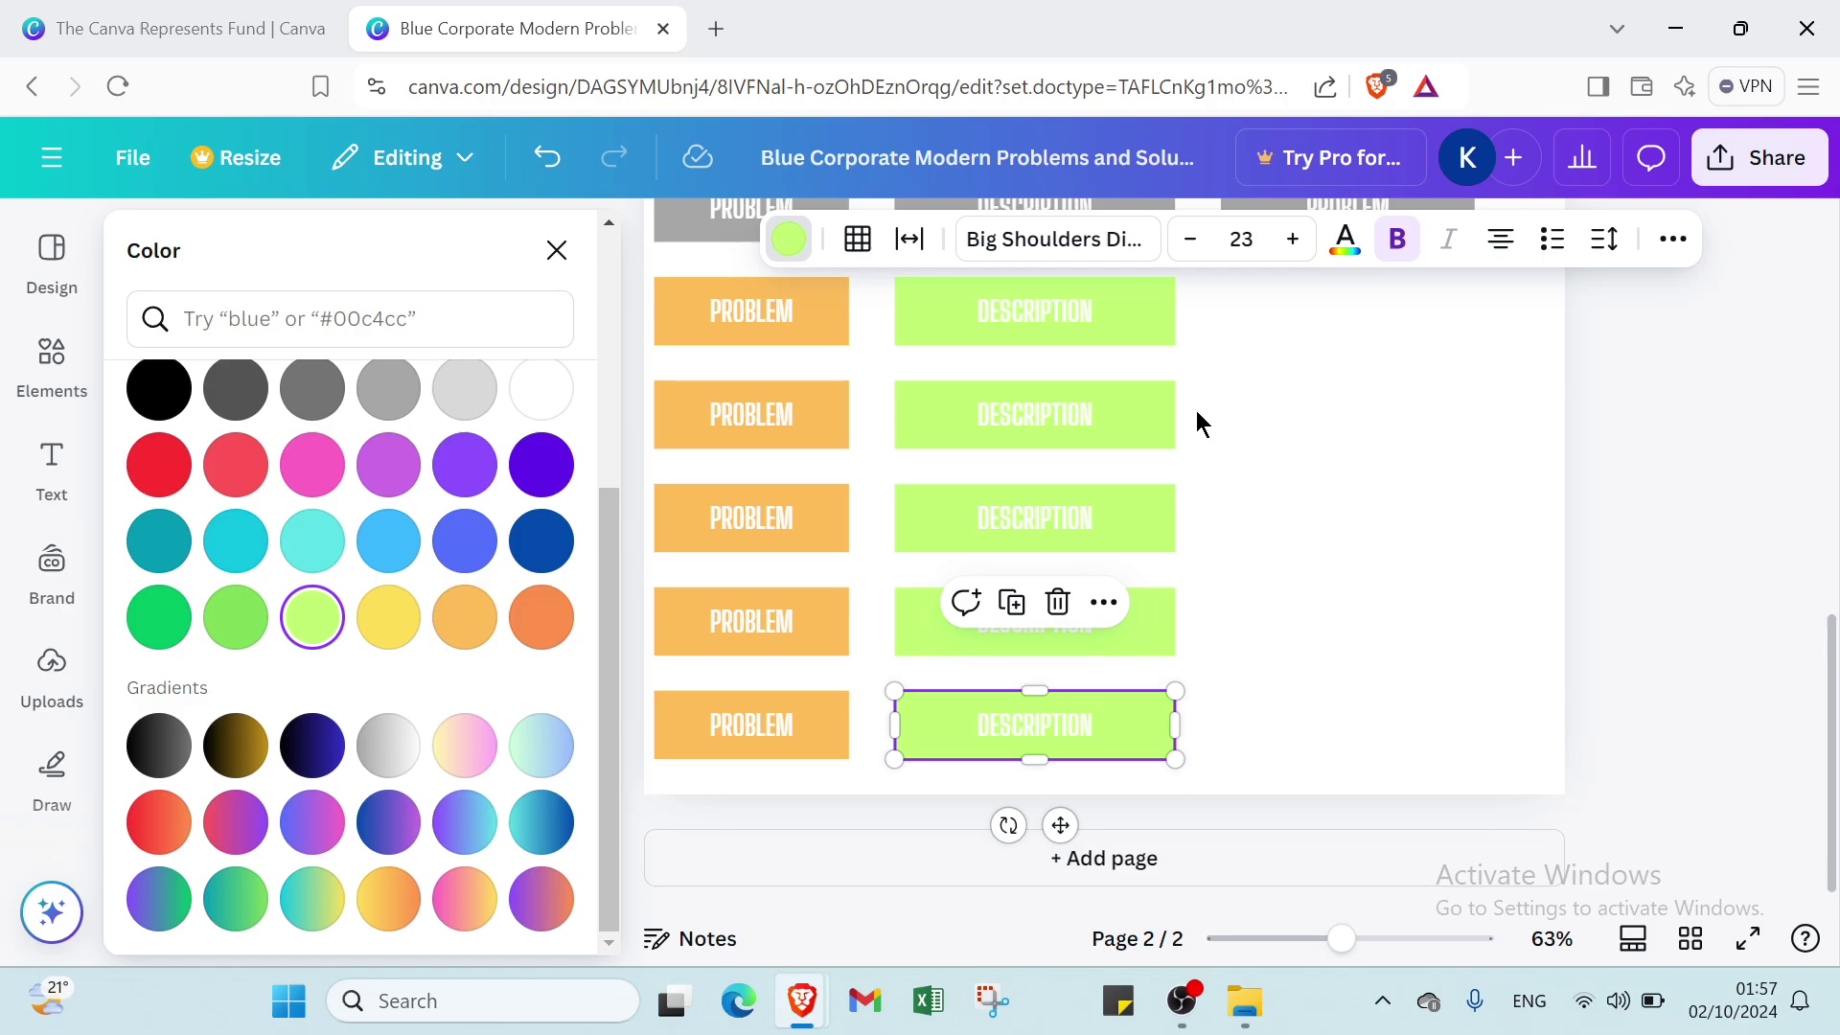
Step: Duplicate the first and second green DESCRIPTION cells and place the copies in the same rows under the third header
{"action": "scroll", "coordinate": [1196, 410], "scroll_direction": "up", "scroll_amount": 1}
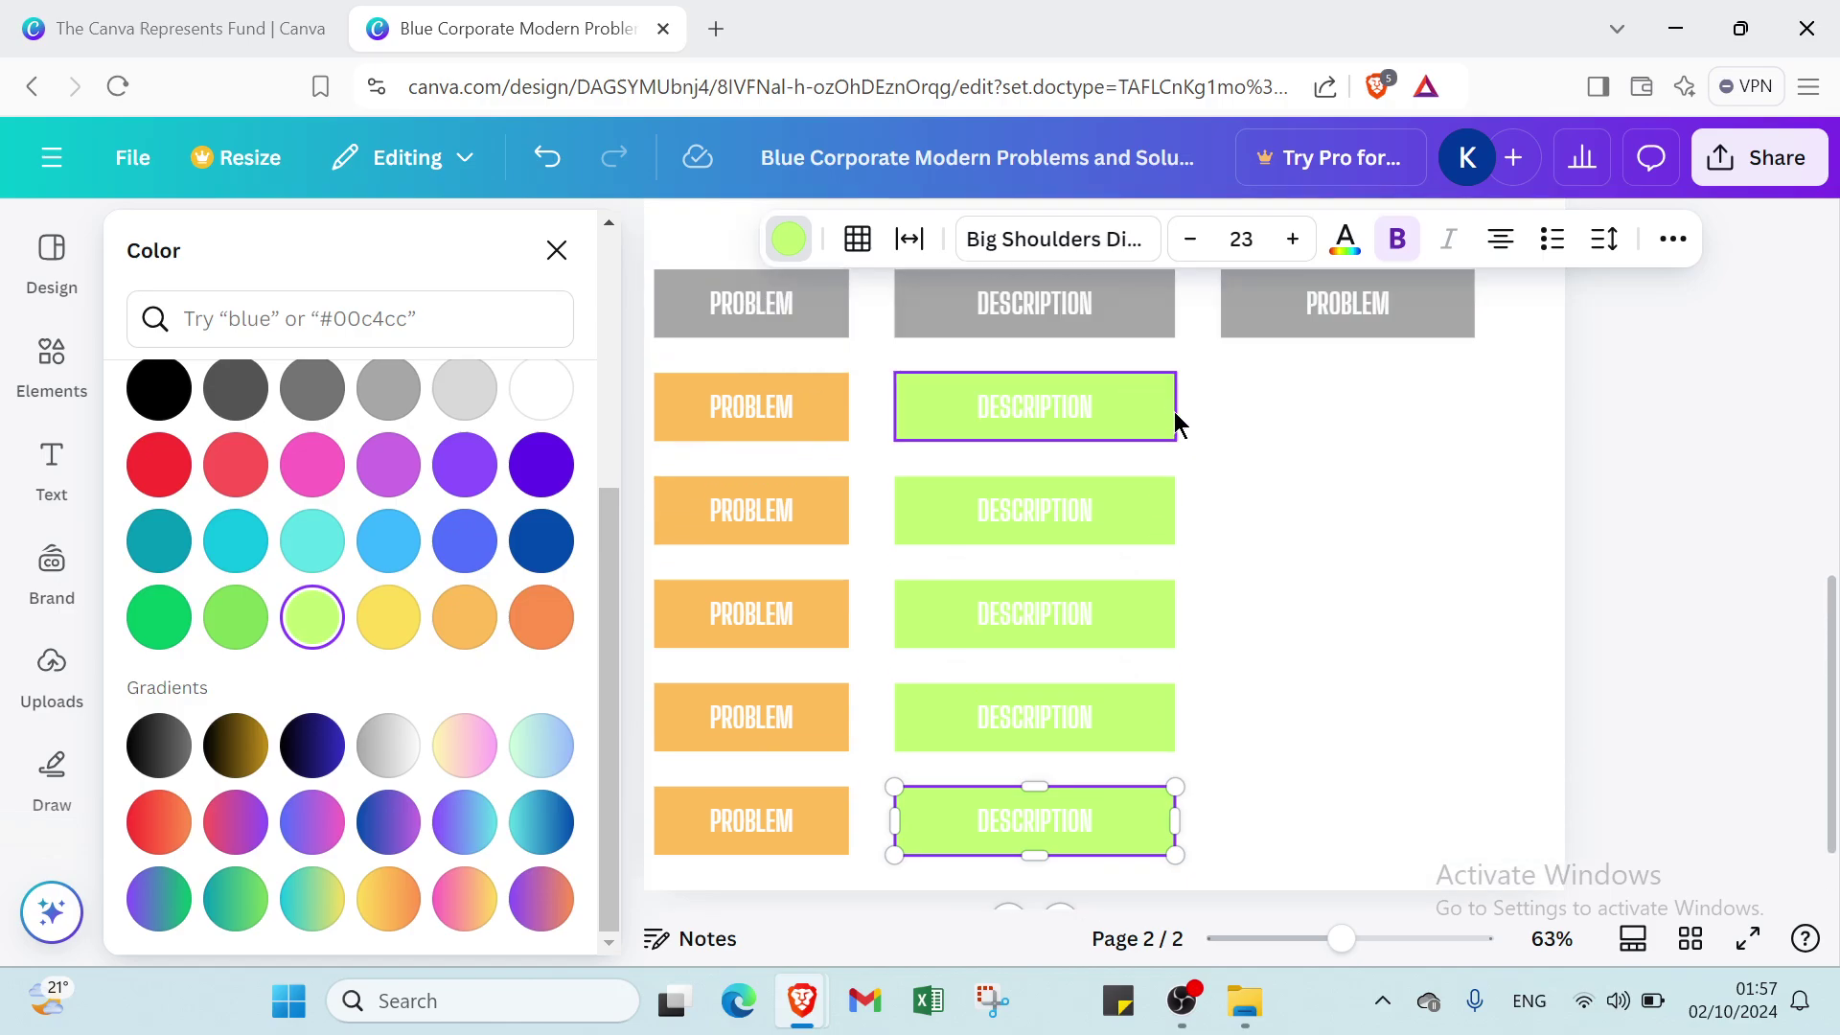
{"action": "left_click", "coordinate": [1079, 396]}
{"action": "left_click", "coordinate": [1034, 343]}
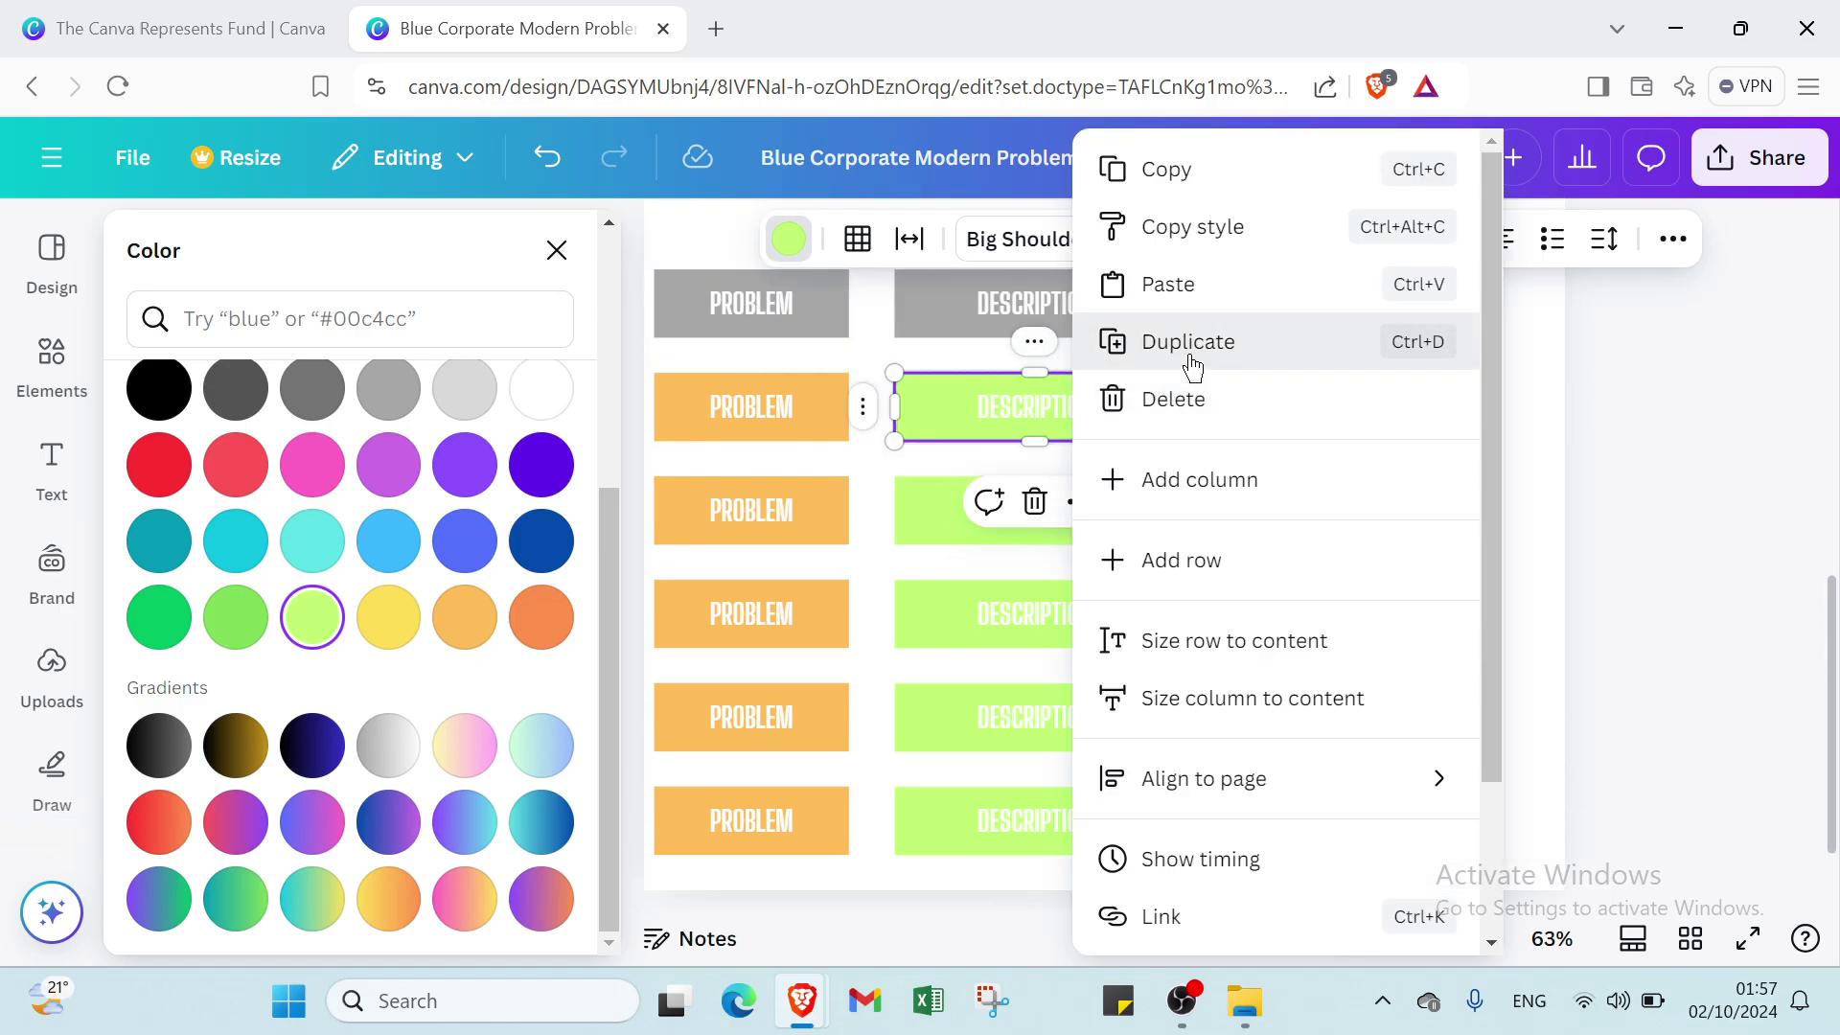
{"action": "left_click", "coordinate": [1195, 370]}
{"action": "left_click_drag", "start_coordinate": [1118, 407], "coordinate": [1442, 410]}
{"action": "left_click", "coordinate": [1135, 518]}
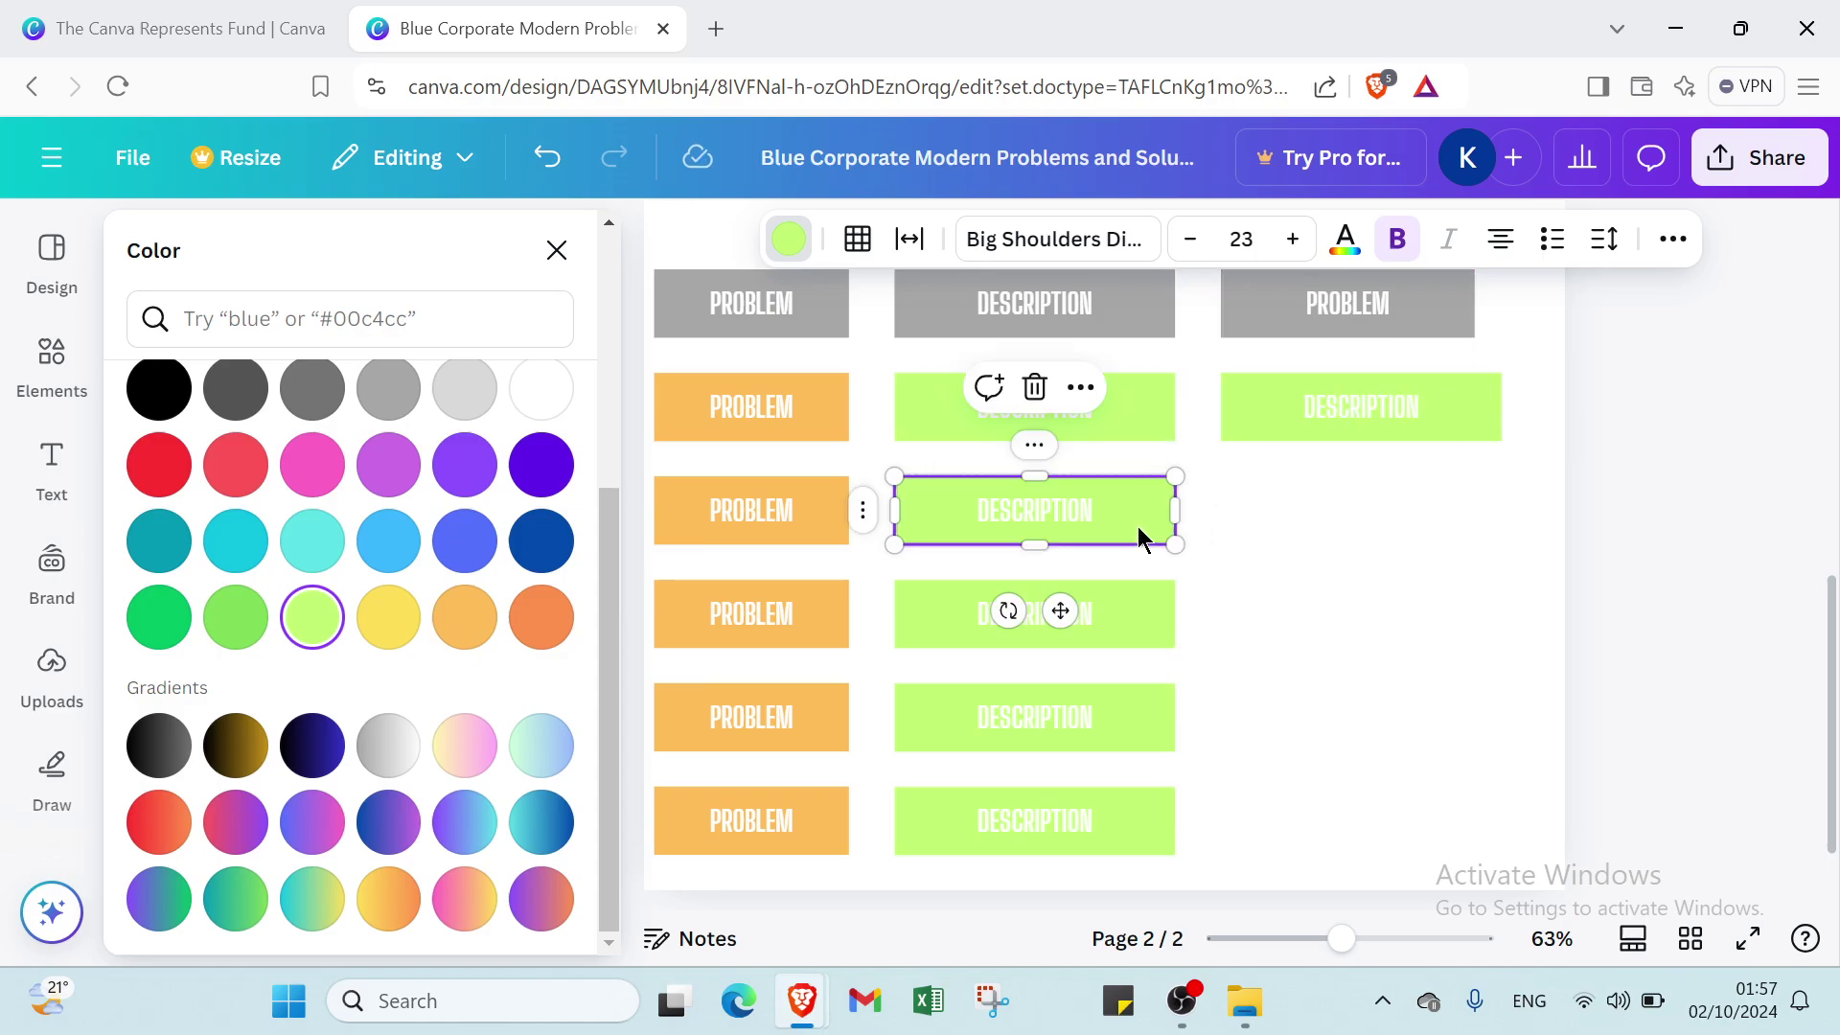
{"action": "left_click", "coordinate": [1042, 469]}
{"action": "left_click", "coordinate": [1200, 362]}
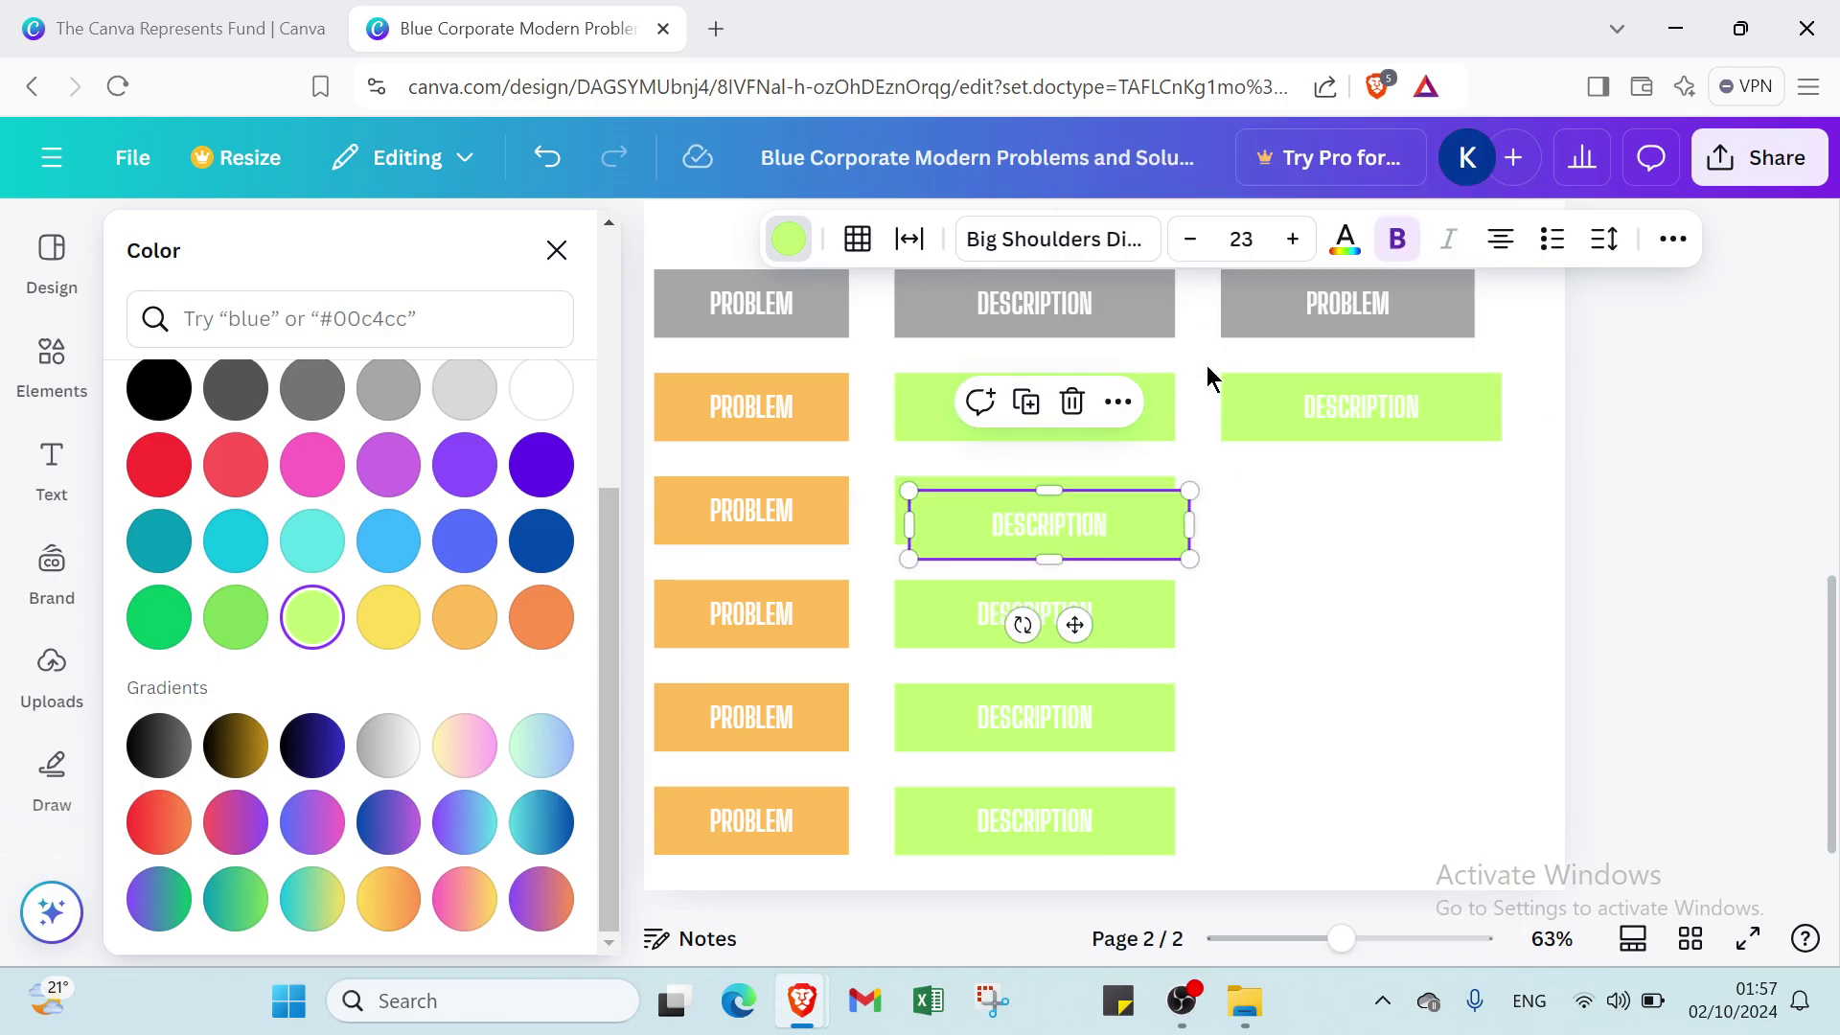
{"action": "left_click_drag", "start_coordinate": [1181, 522], "coordinate": [1480, 491]}
Step: Fill the third, fourth and fifth rows of the third column with duplicated green DESCRIPTION cells aligned below the existing ones
{"action": "left_click", "coordinate": [1136, 604]}
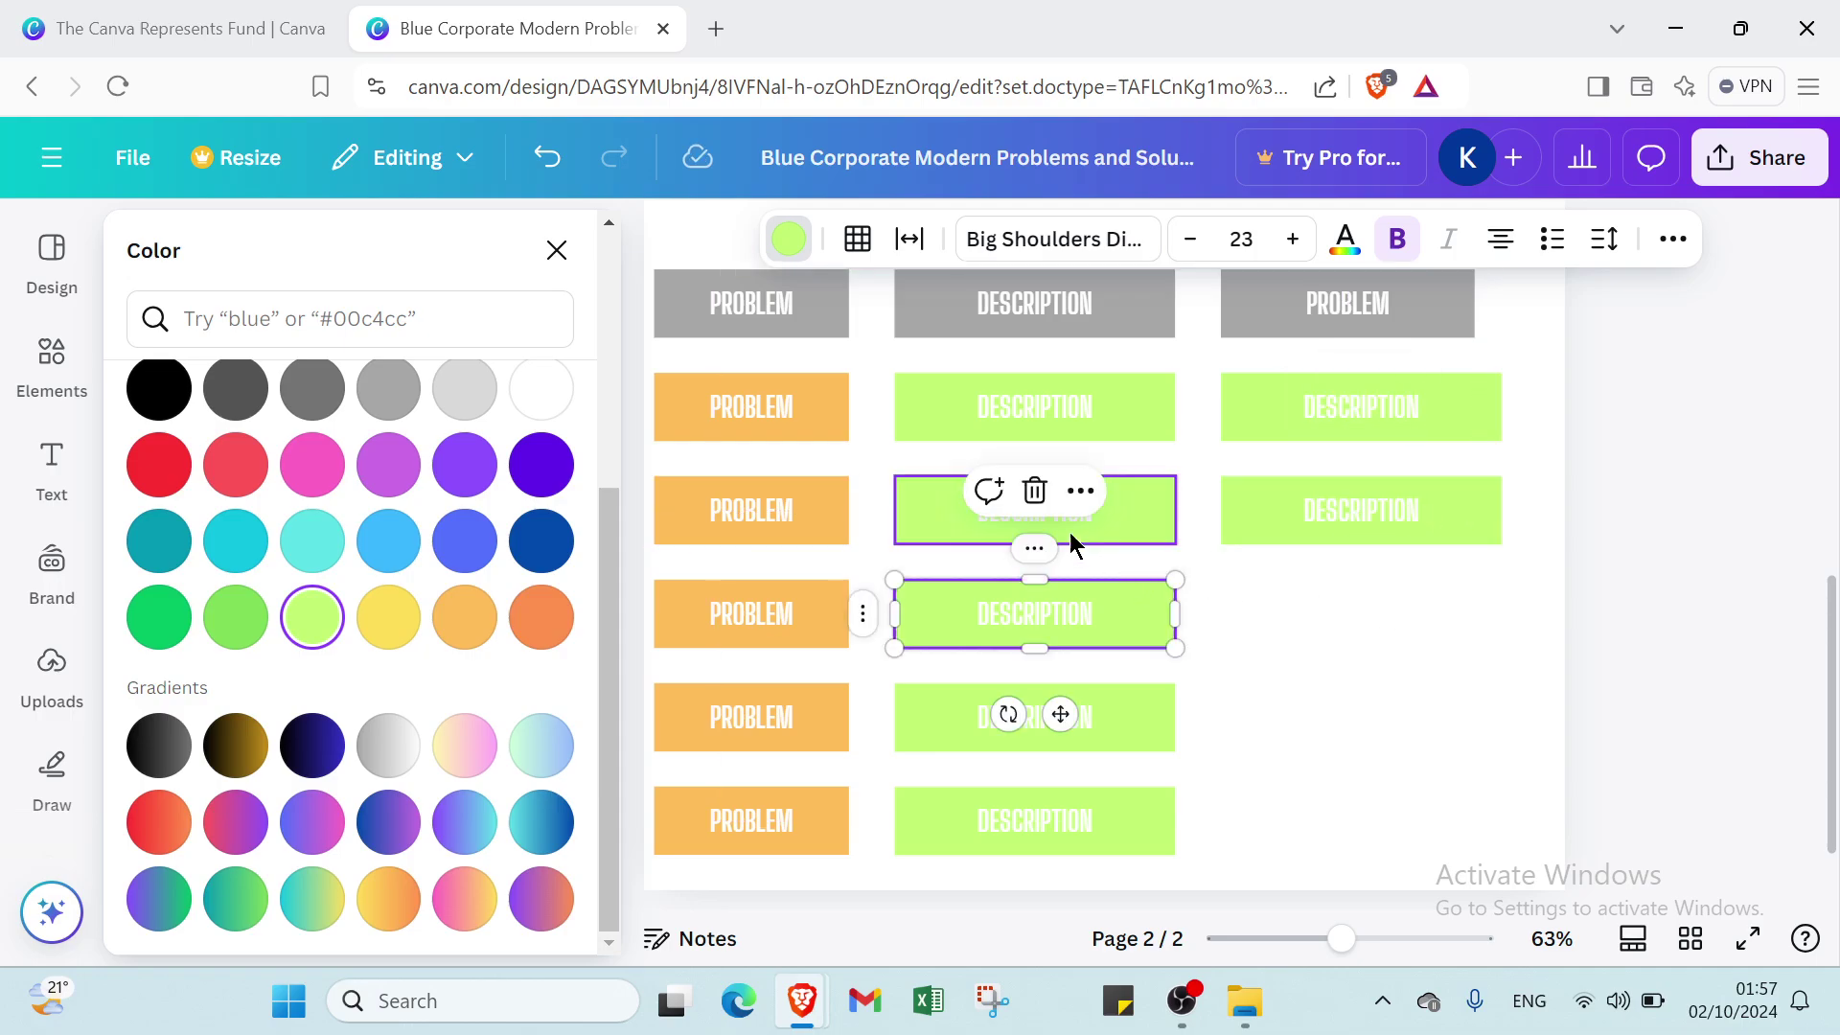
{"action": "left_click", "coordinate": [1078, 492]}
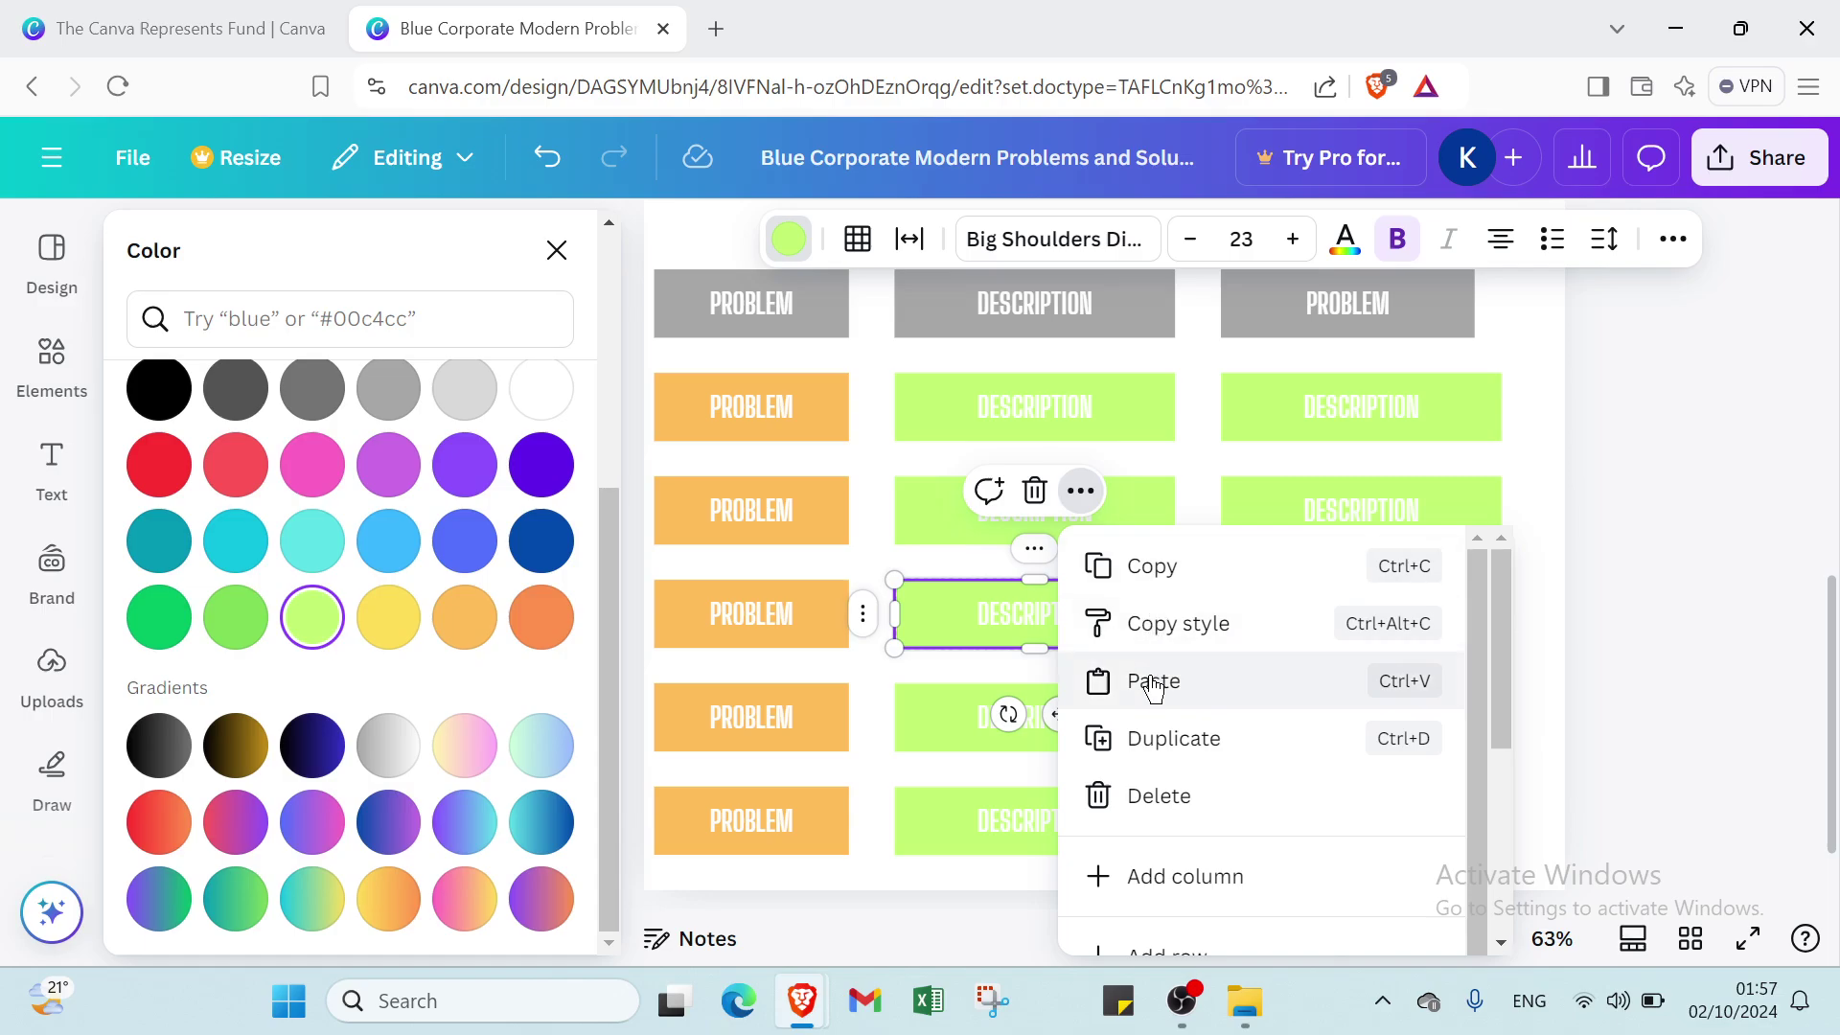
{"action": "left_click", "coordinate": [1151, 733]}
{"action": "left_click_drag", "start_coordinate": [1153, 727], "coordinate": [1477, 624]}
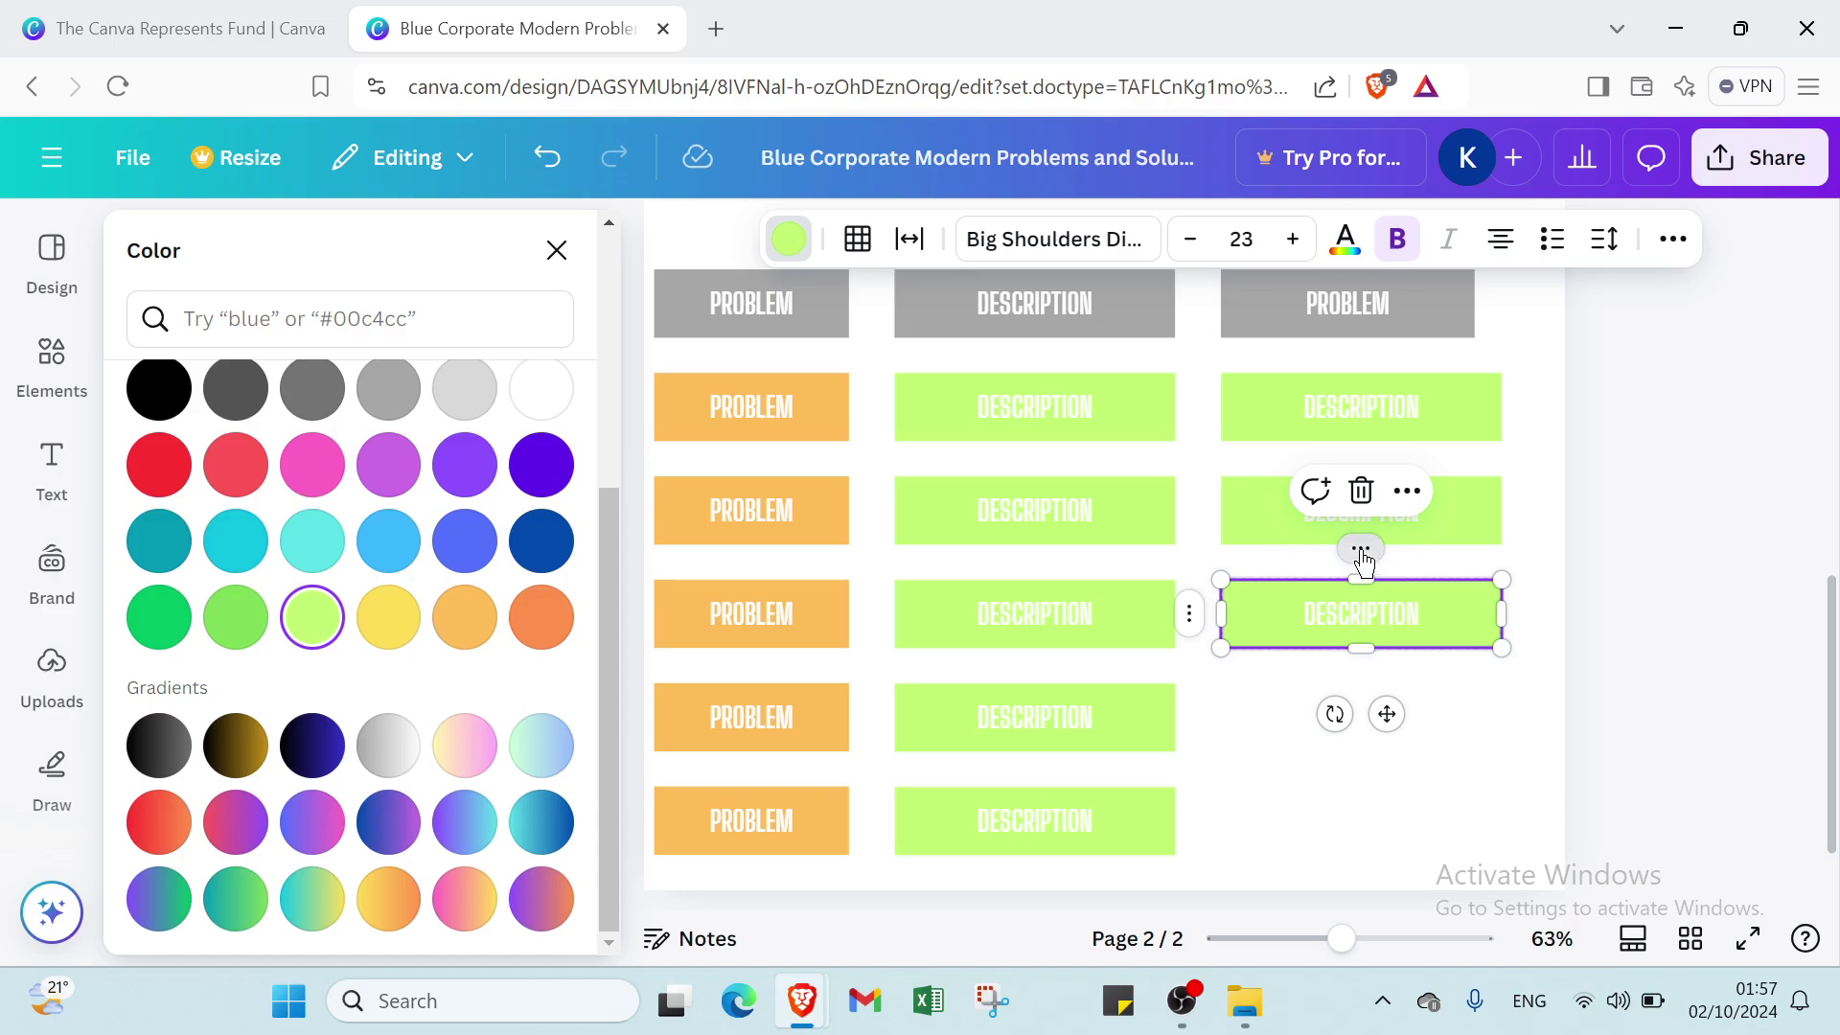
{"action": "left_click", "coordinate": [1409, 491]}
{"action": "left_click", "coordinate": [1251, 341]}
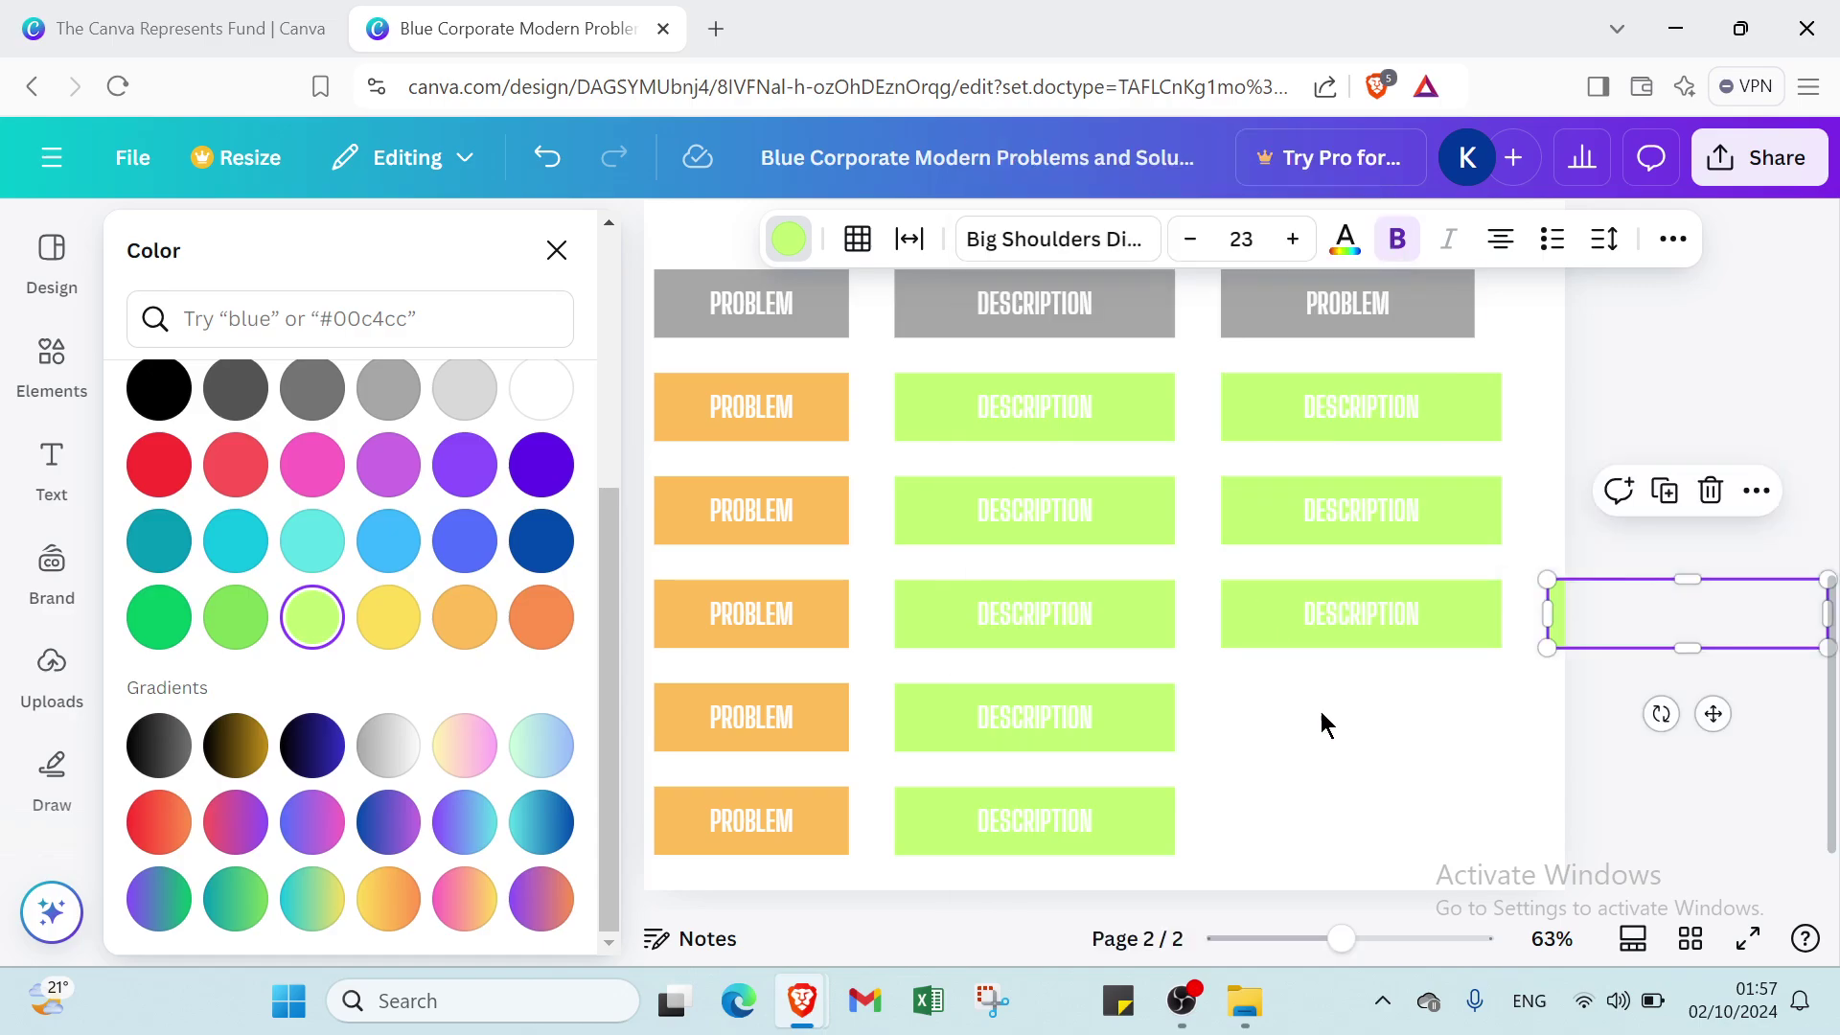
{"action": "left_click_drag", "start_coordinate": [1575, 638], "coordinate": [1287, 711]}
{"action": "left_click", "coordinate": [1429, 594]}
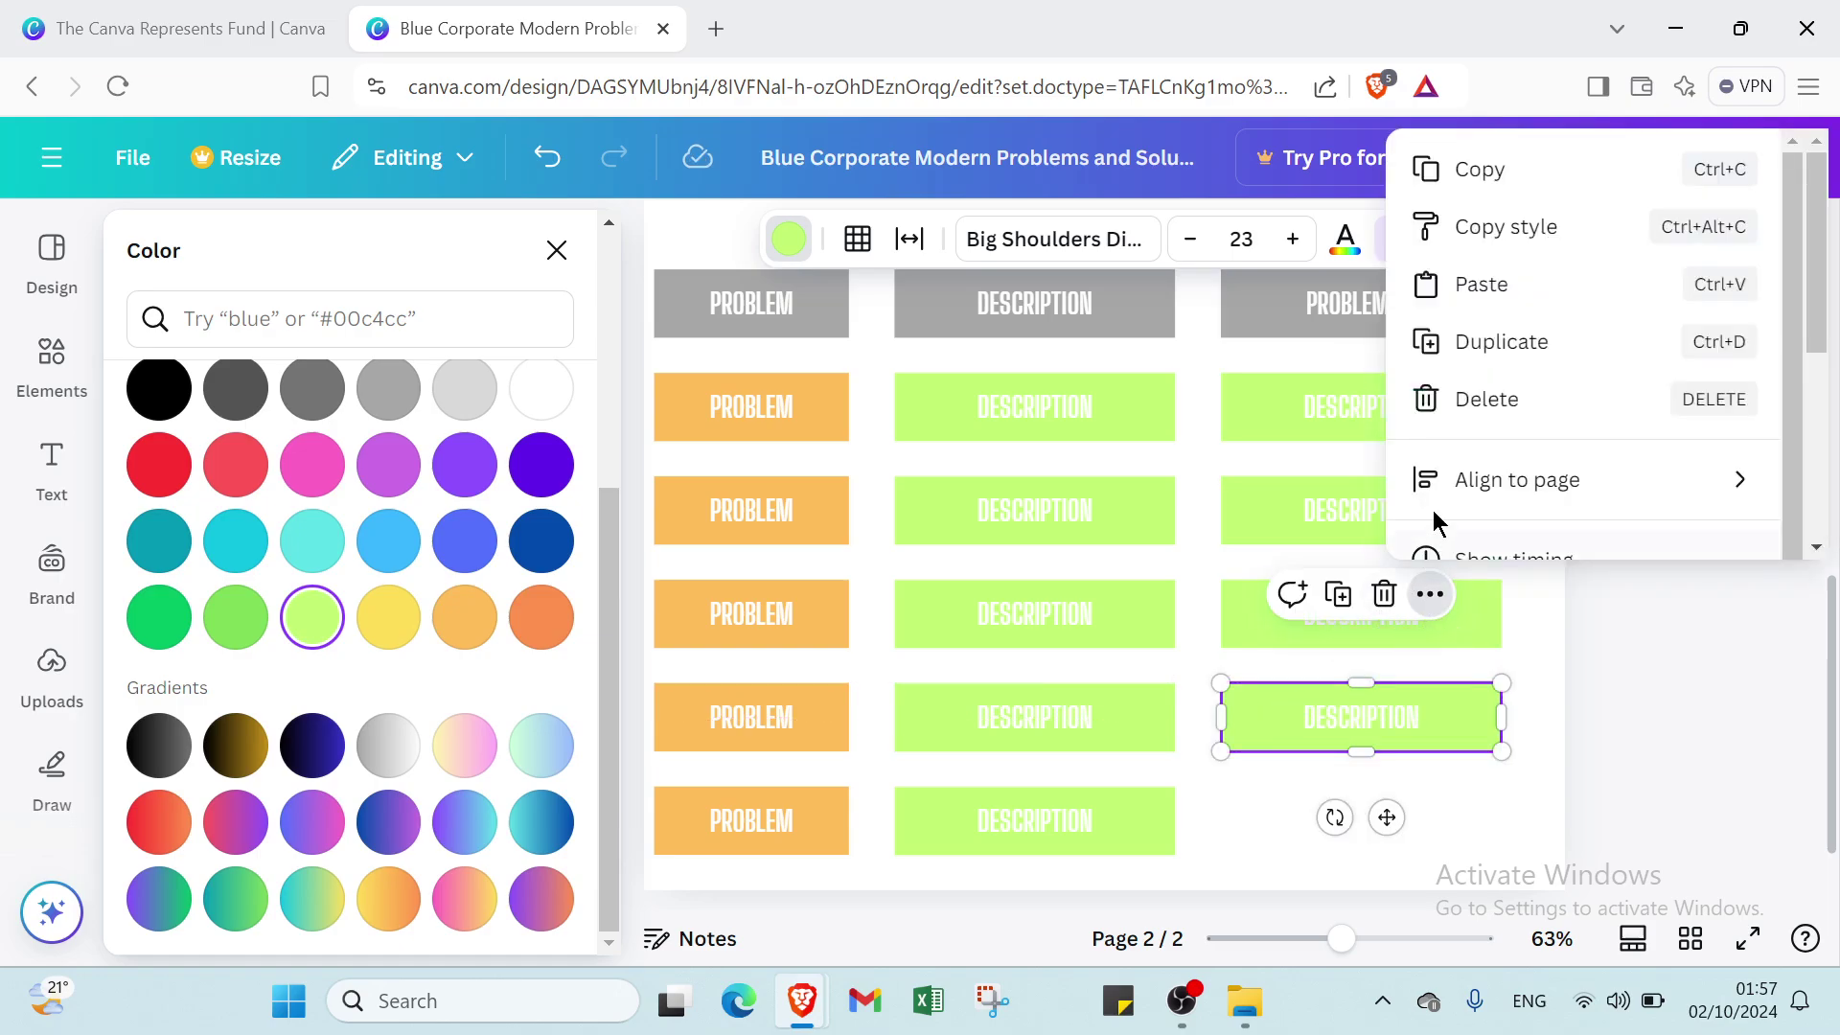
{"action": "left_click", "coordinate": [1485, 343]}
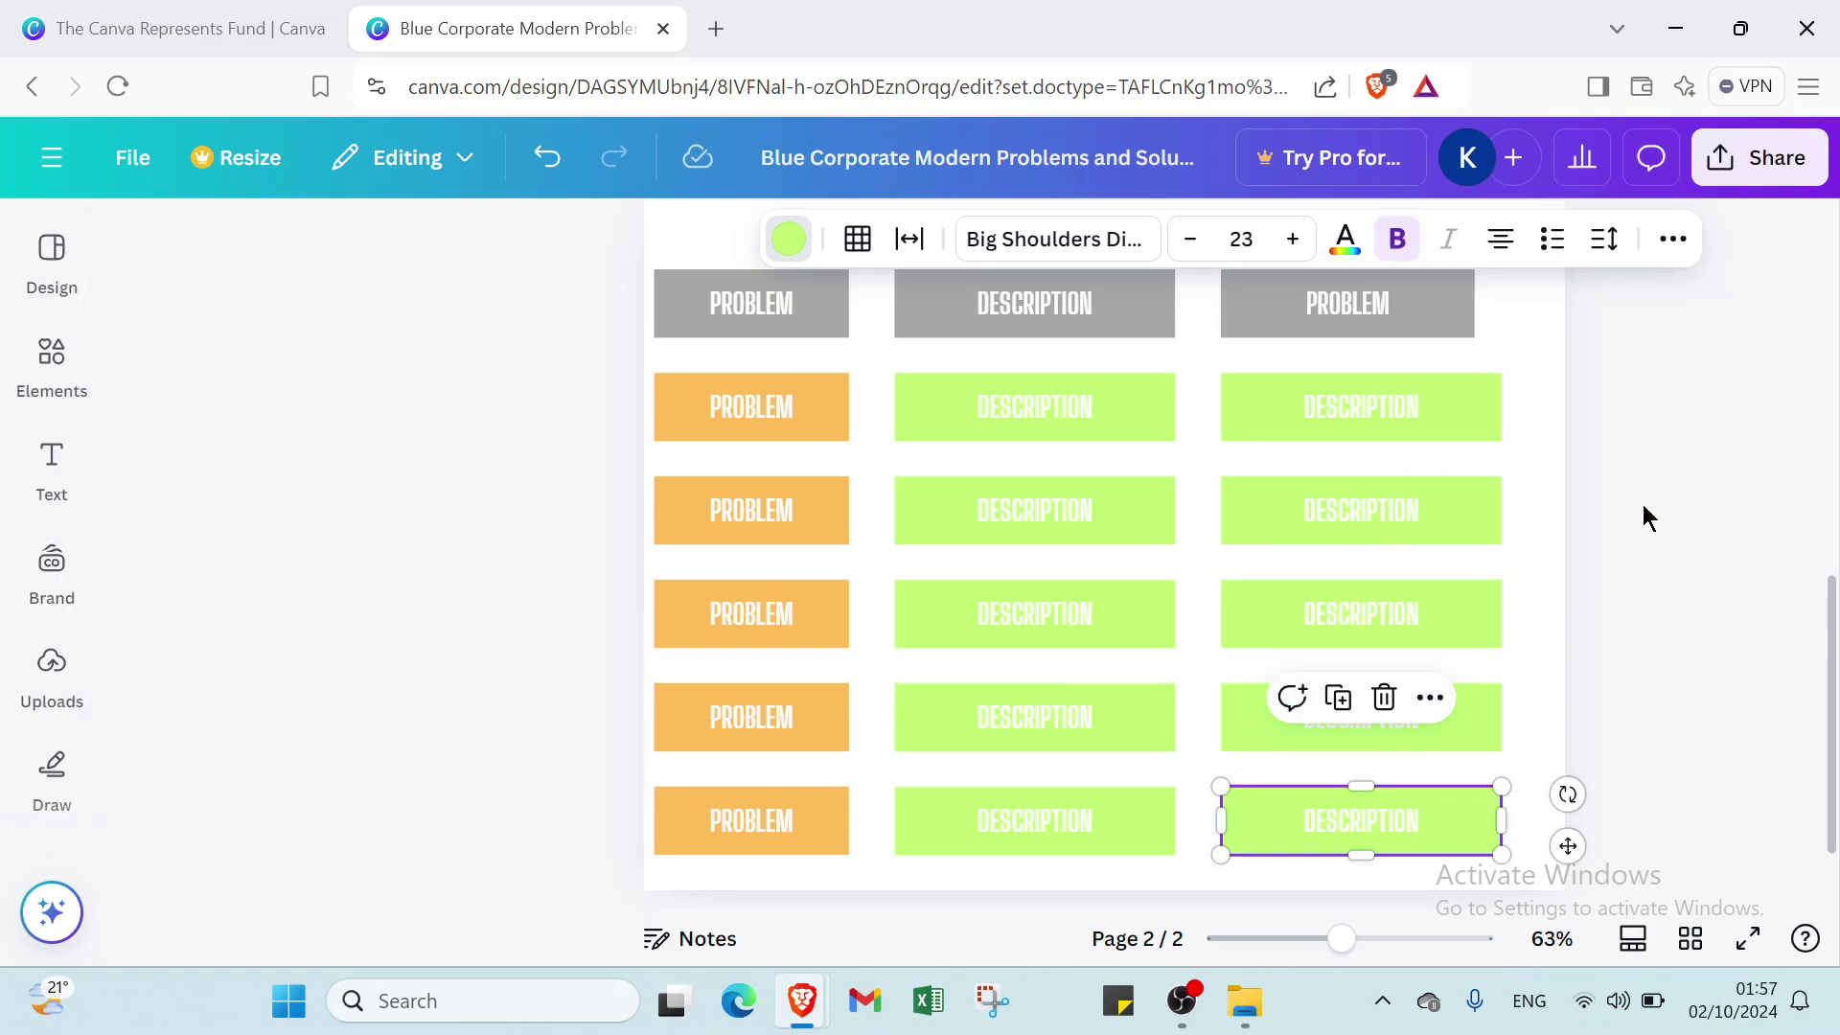
Step: Clear the PROBLEM text from the first gray header cell on page 2
{"action": "scroll", "coordinate": [1175, 585], "scroll_direction": "up", "scroll_amount": 2}
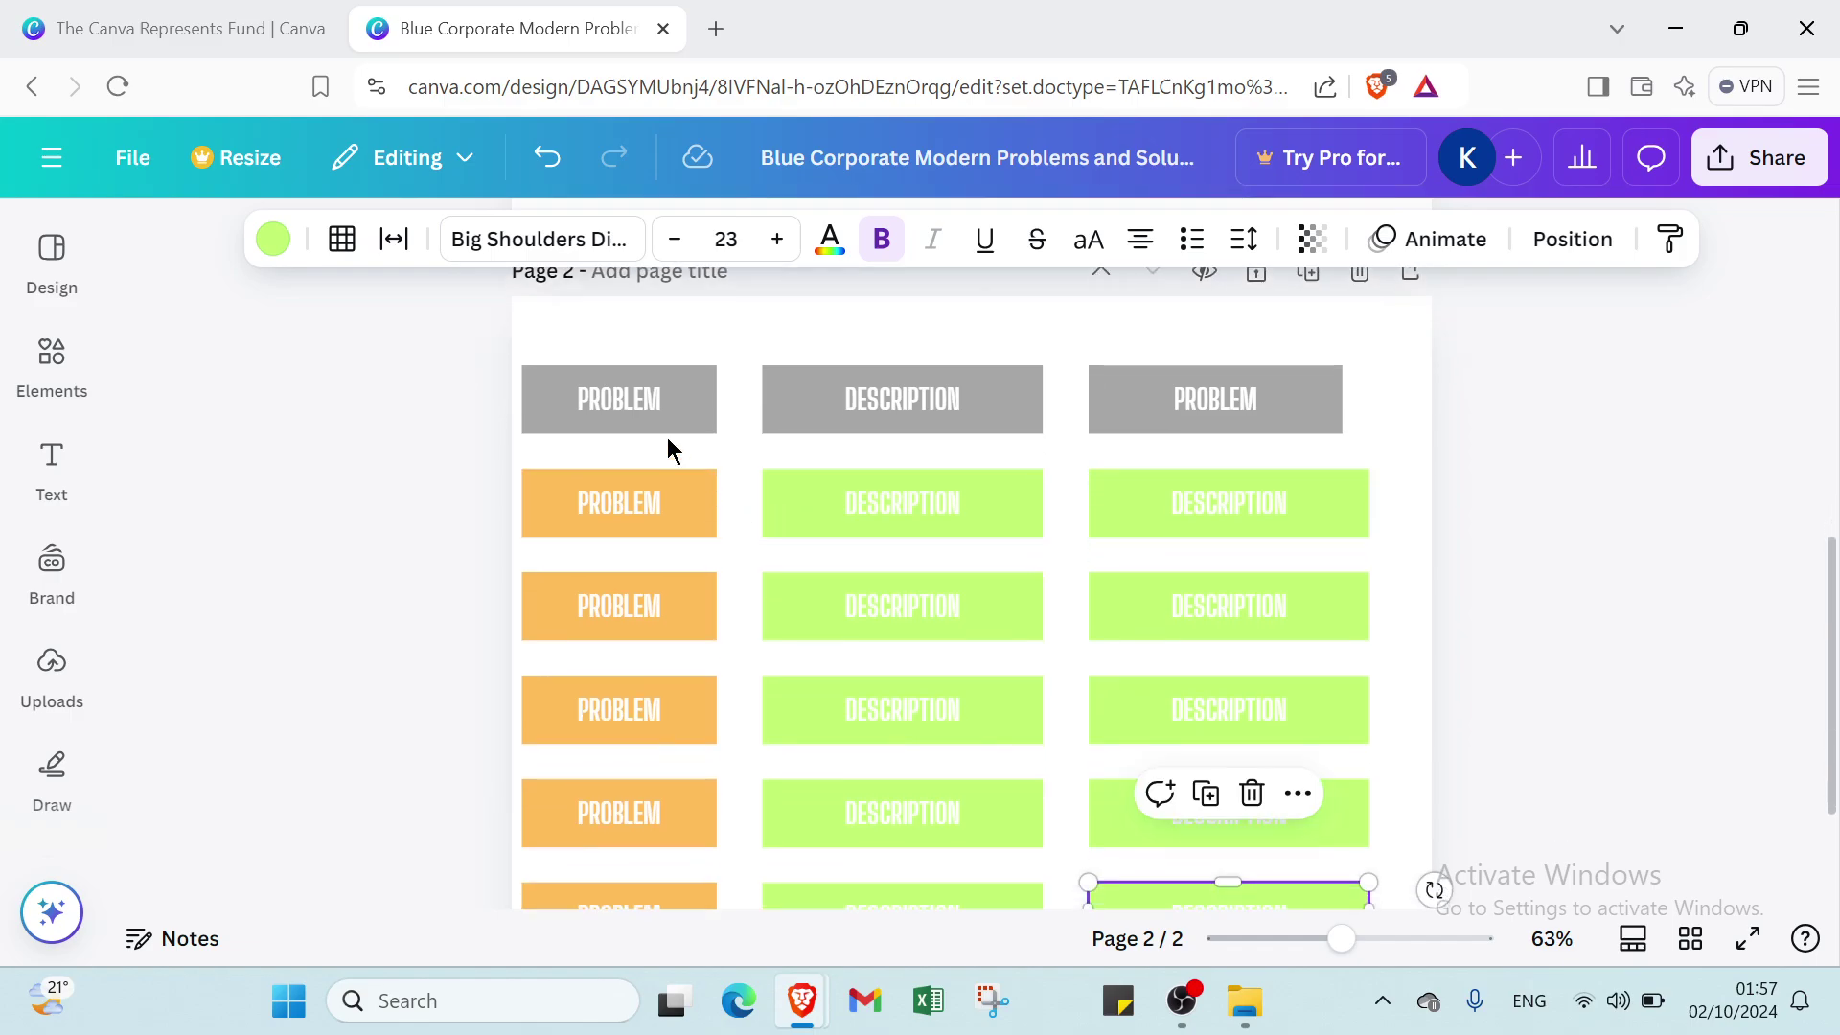
{"action": "left_click", "coordinate": [658, 416]}
{"action": "double_click", "coordinate": [656, 408]}
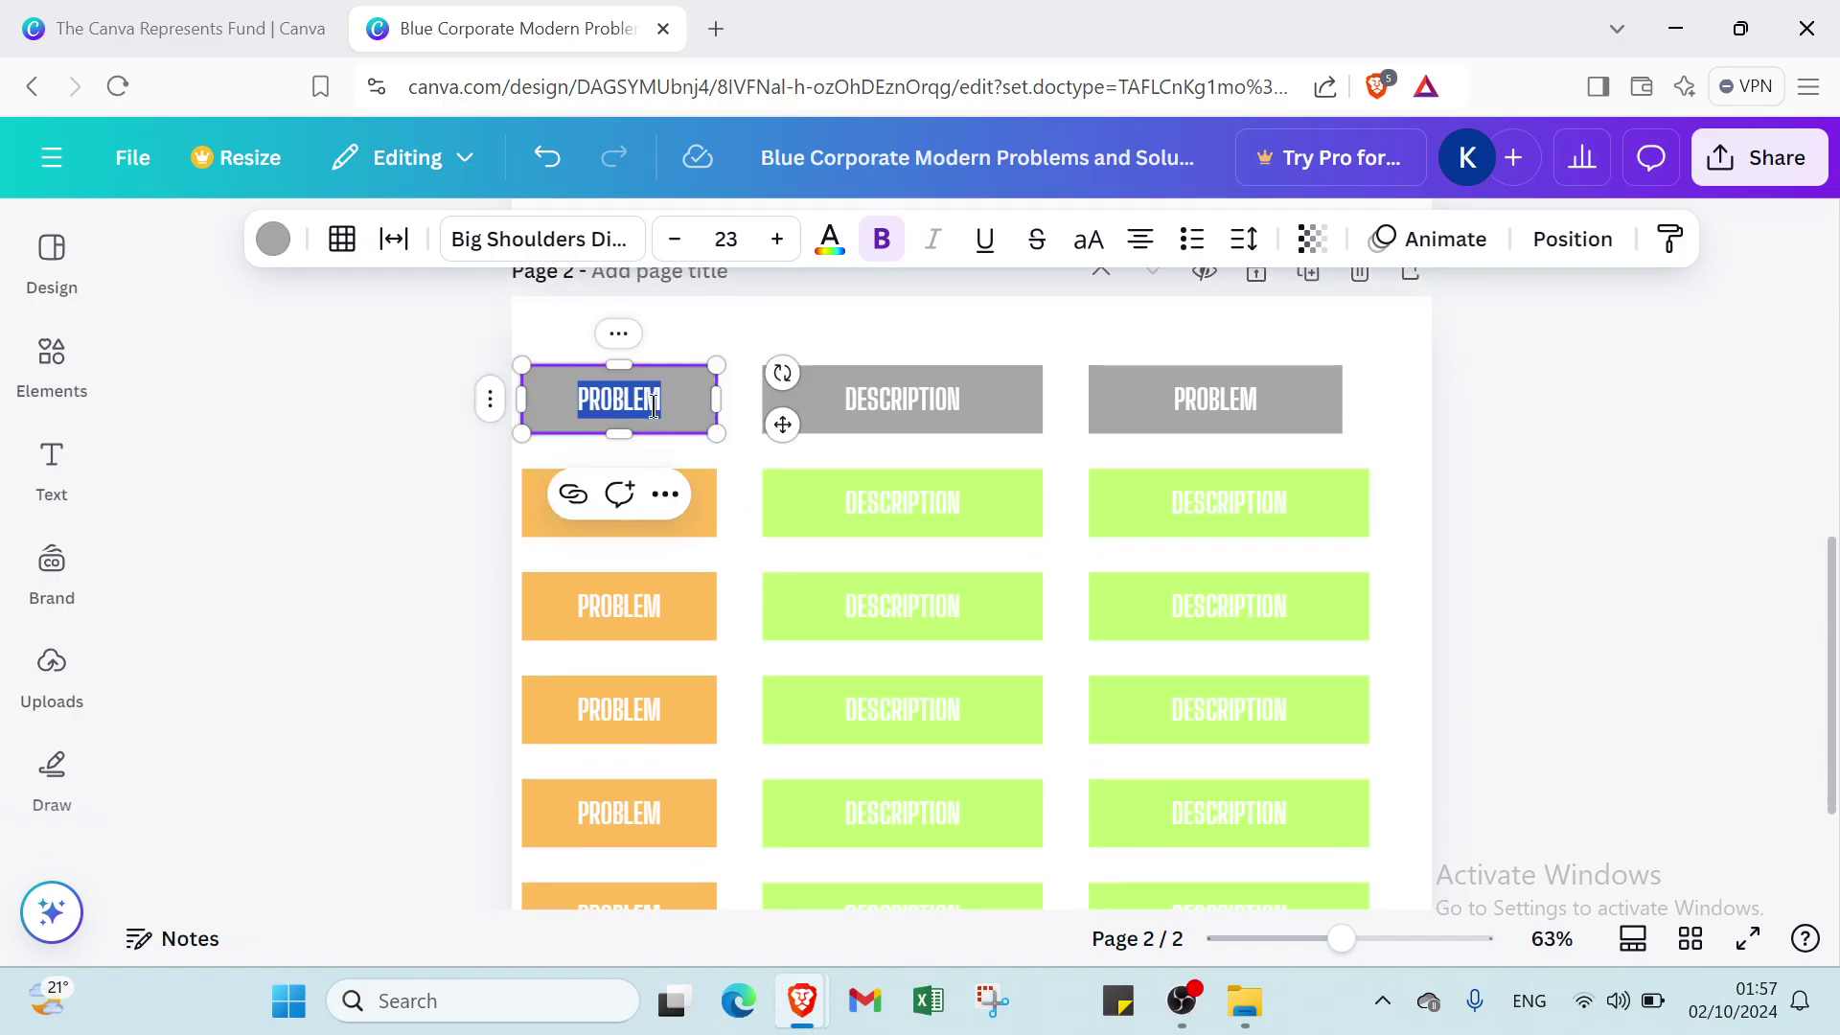
{"action": "key", "text": "BackSpace"}
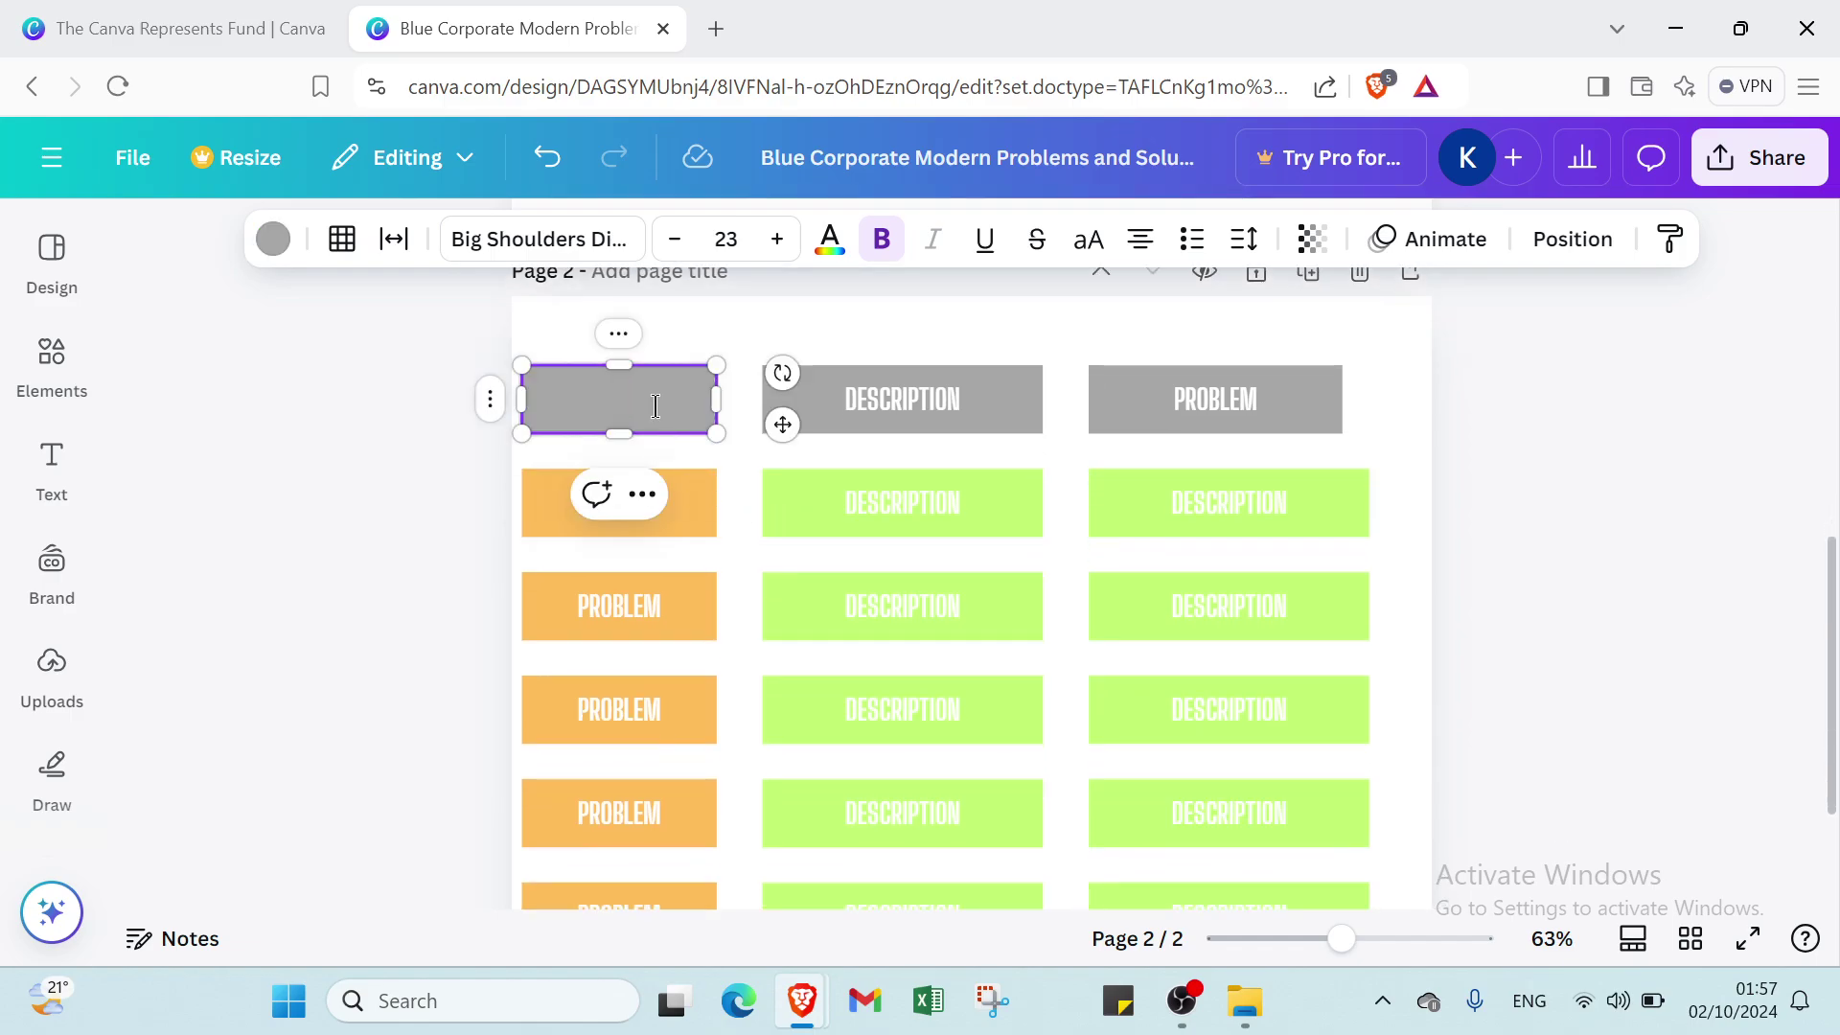
{"action": "left_click", "coordinate": [273, 239]}
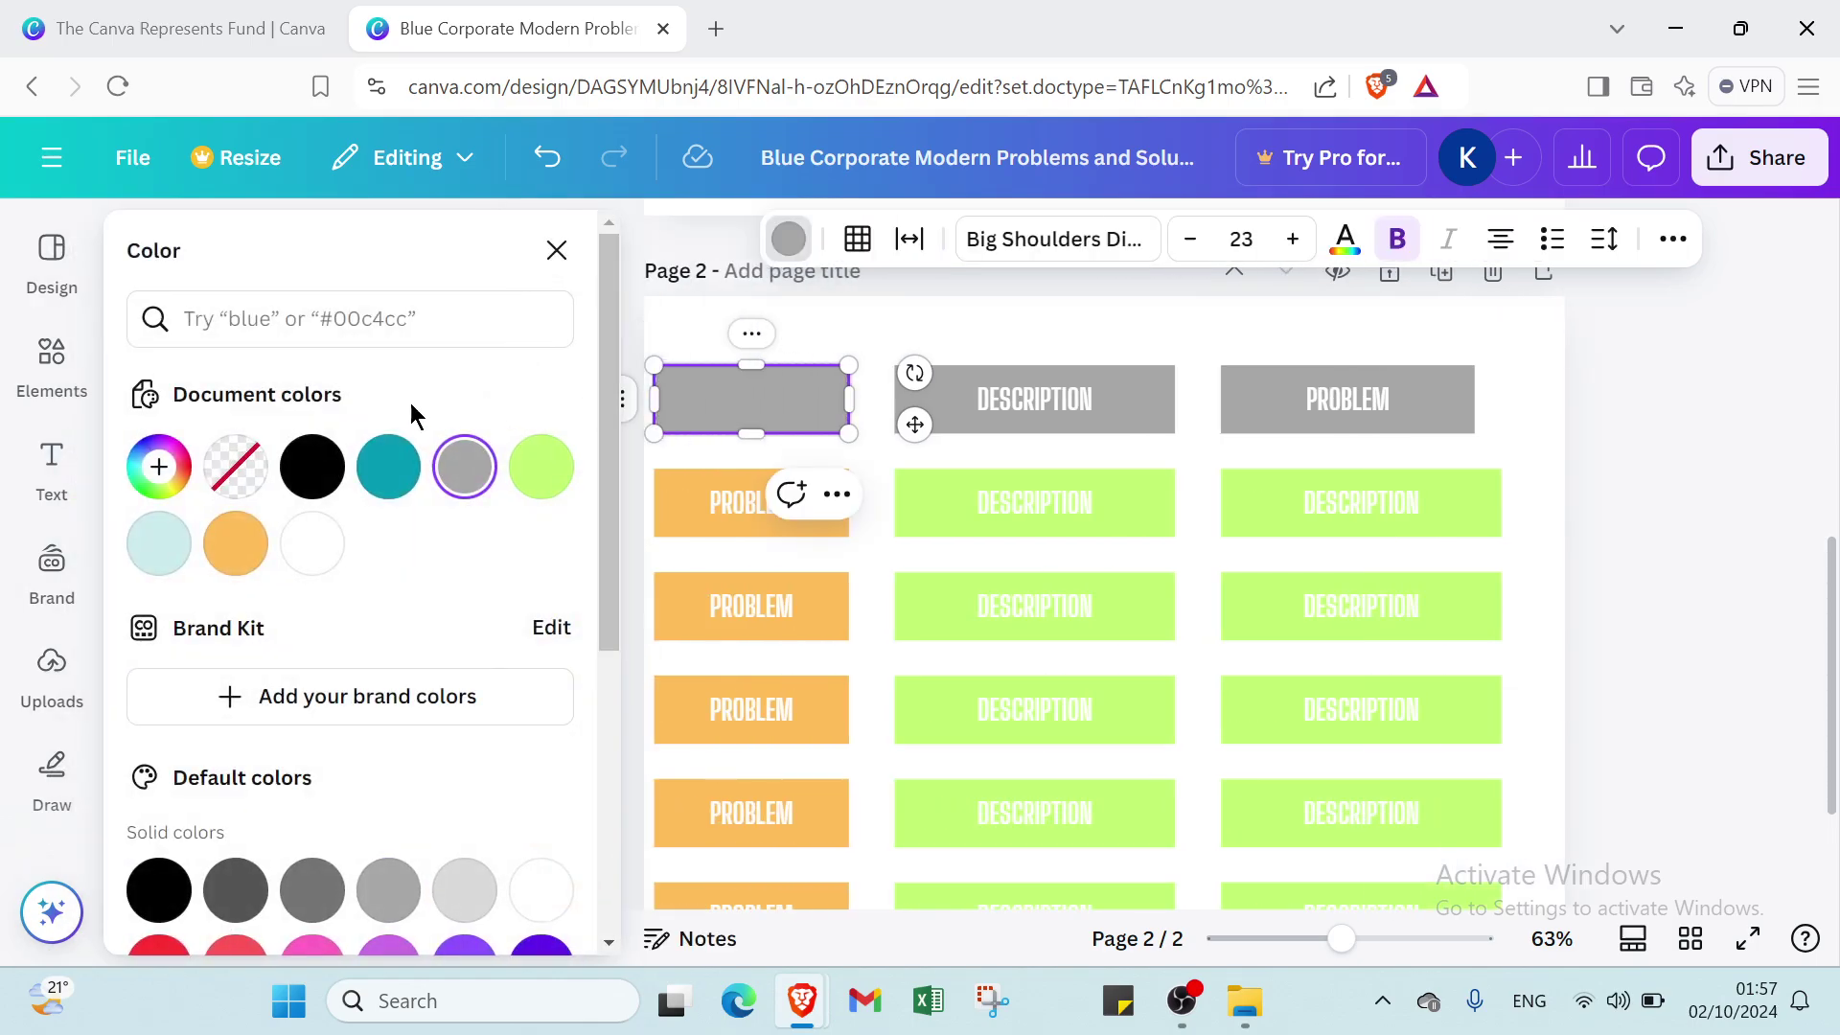
{"action": "left_click", "coordinate": [311, 467]}
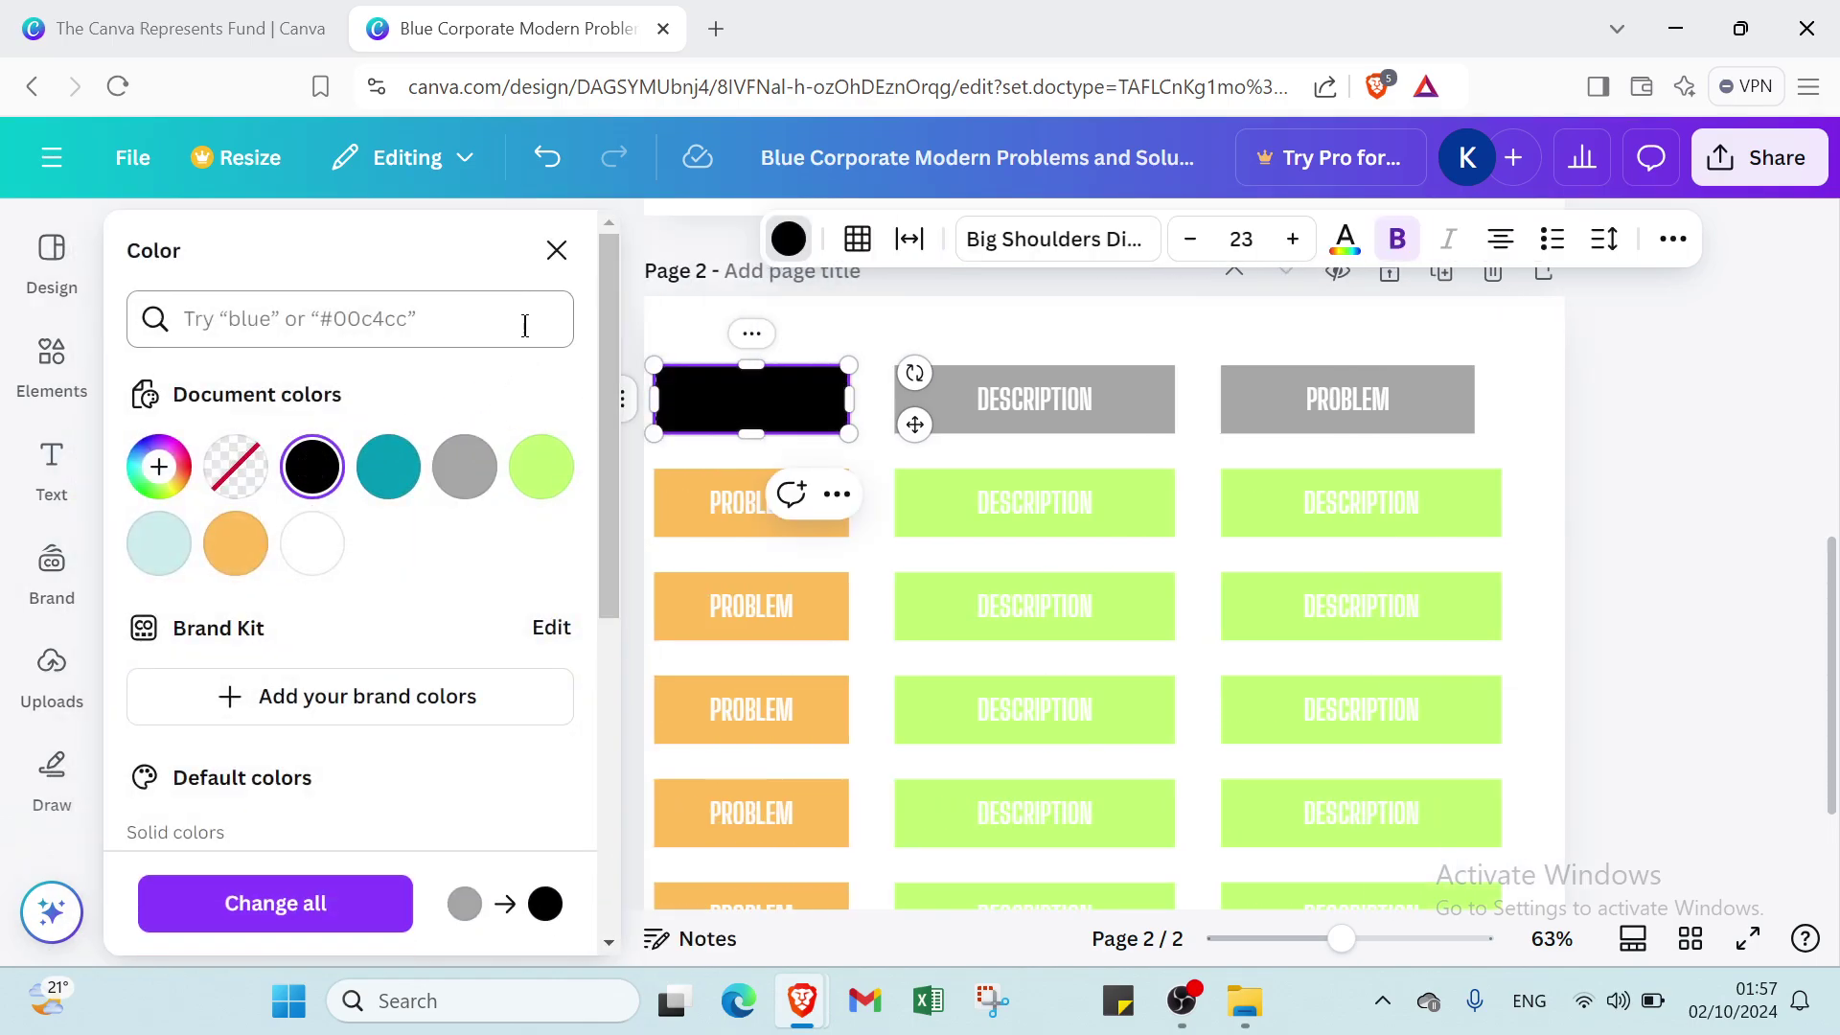
{"action": "left_click", "coordinate": [465, 467]}
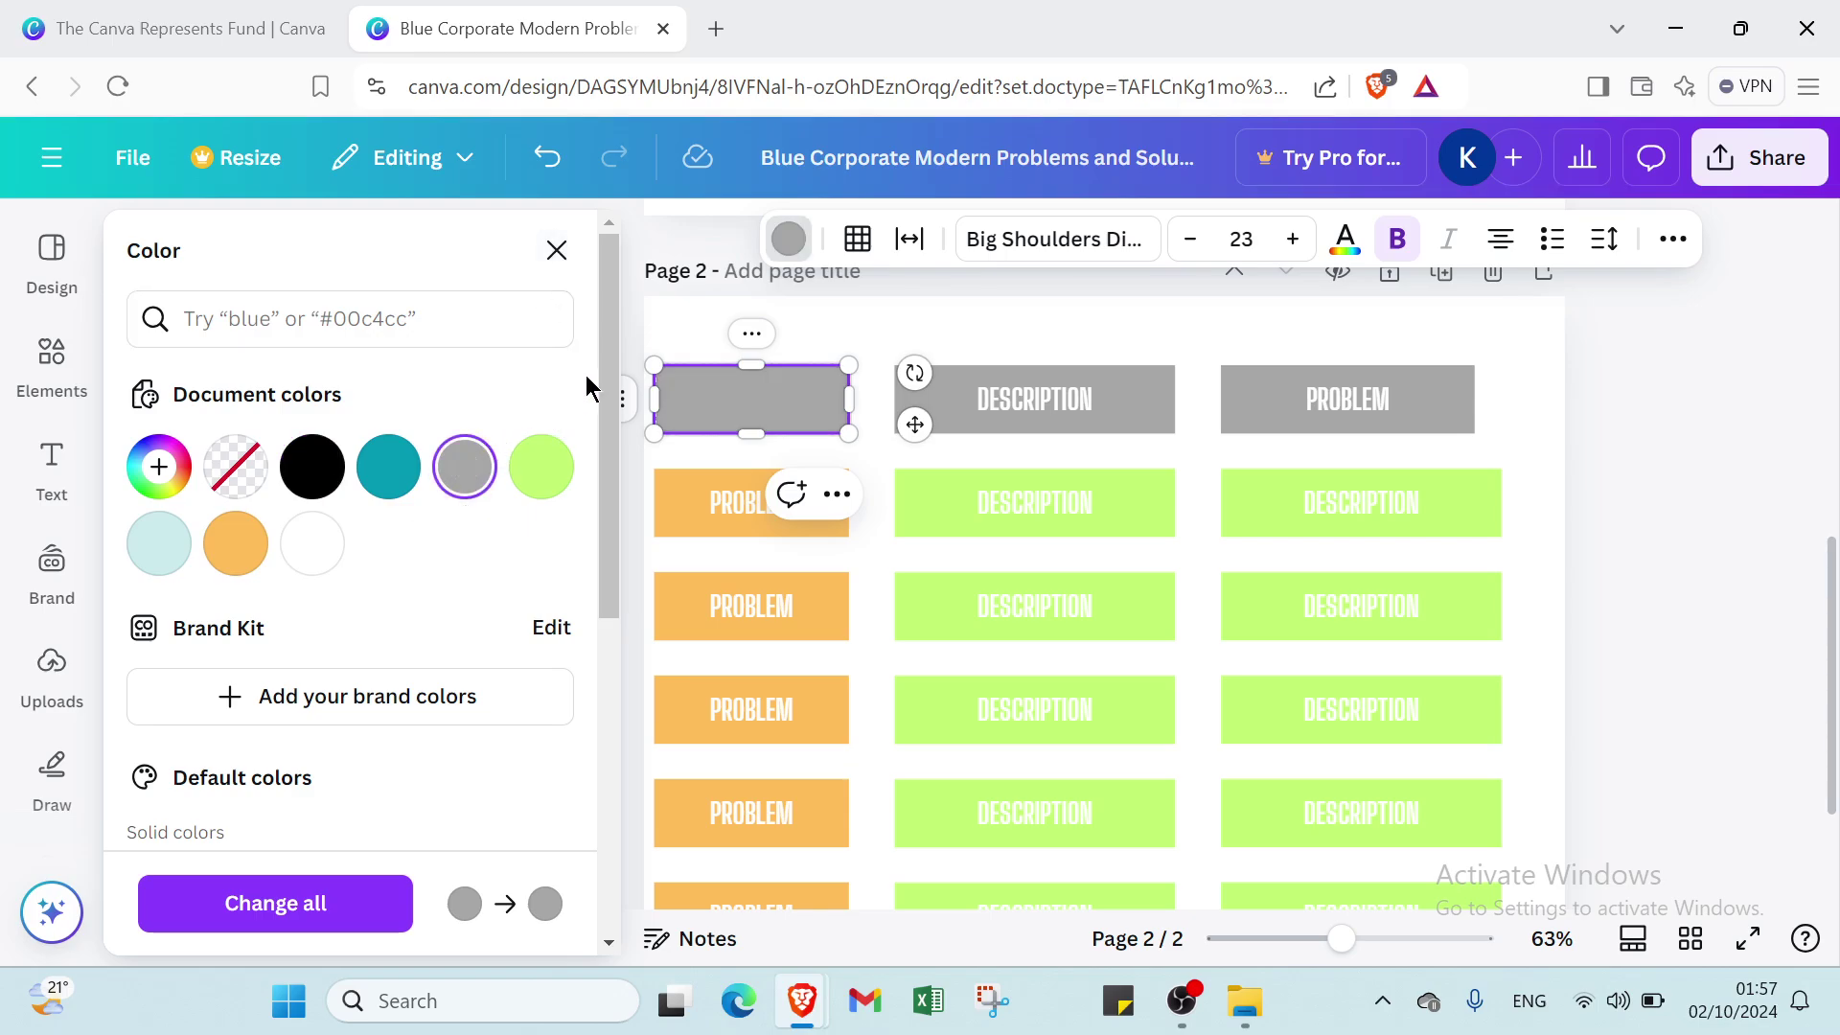
{"action": "left_click", "coordinate": [556, 251]}
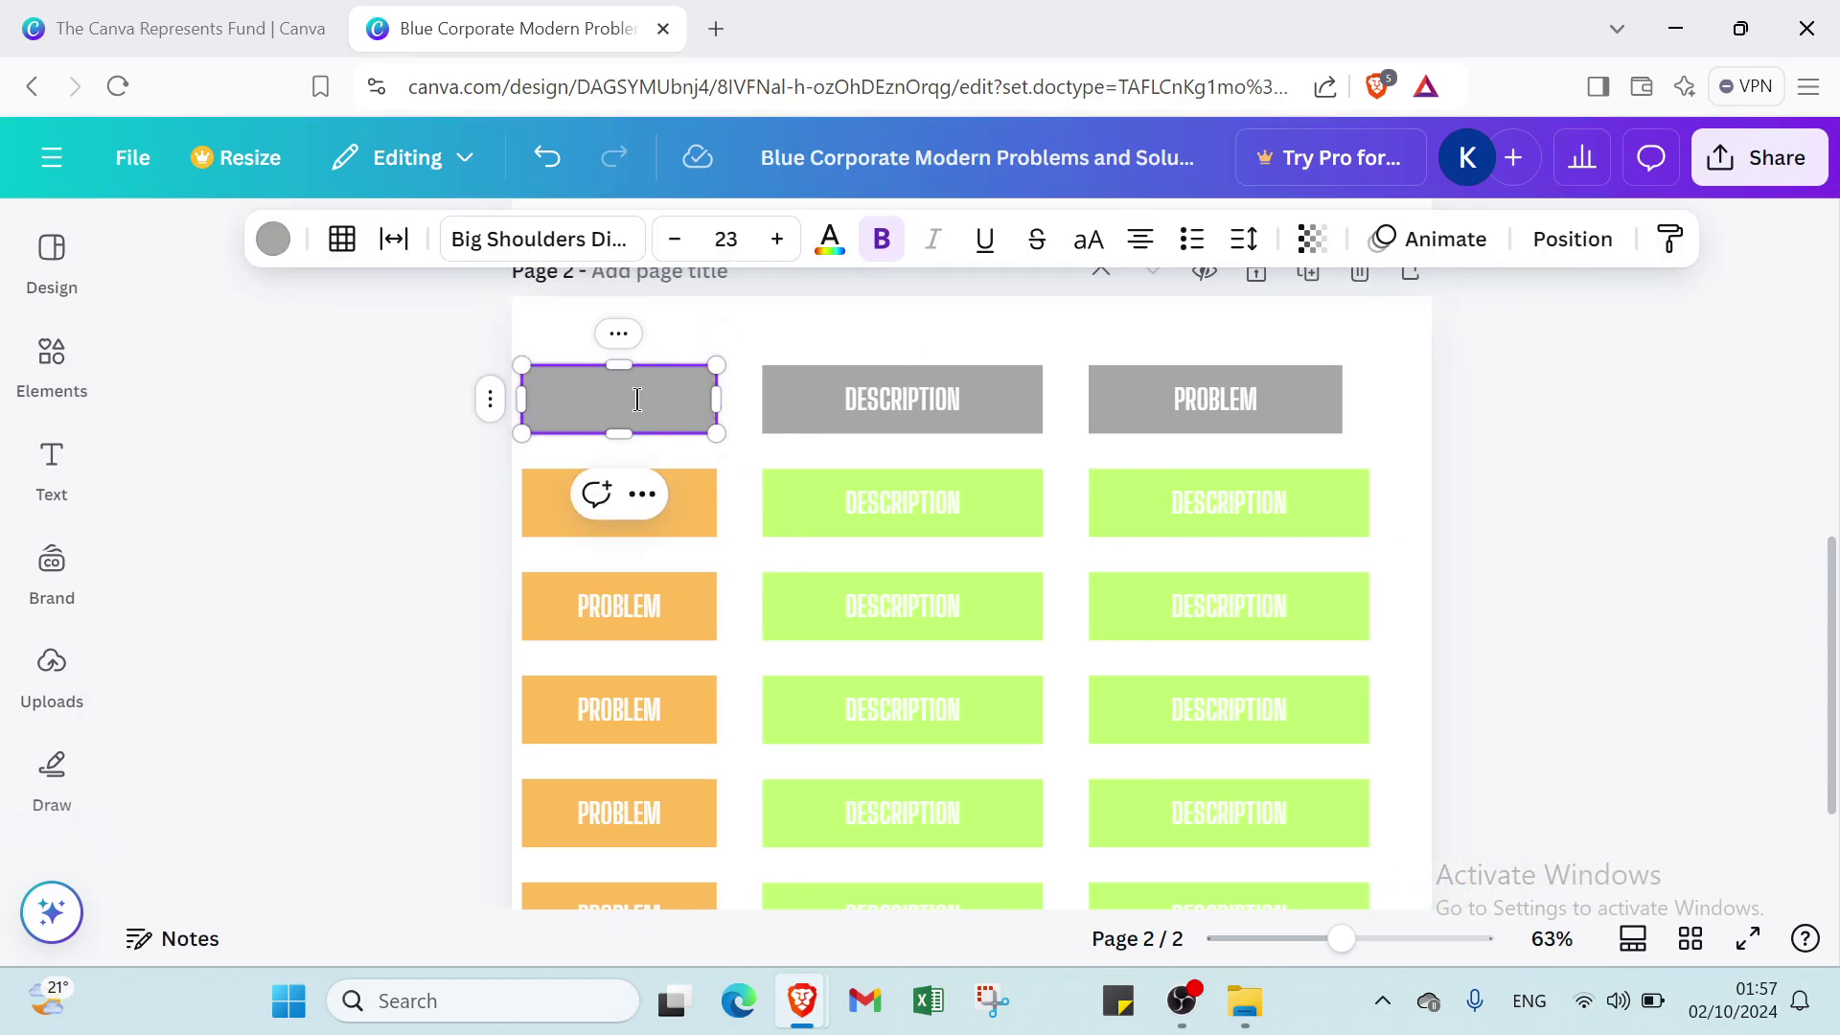
Step: Enter Names as the heading in the emptied first gray header cell, keeping its text white
{"action": "left_click", "coordinate": [834, 251]}
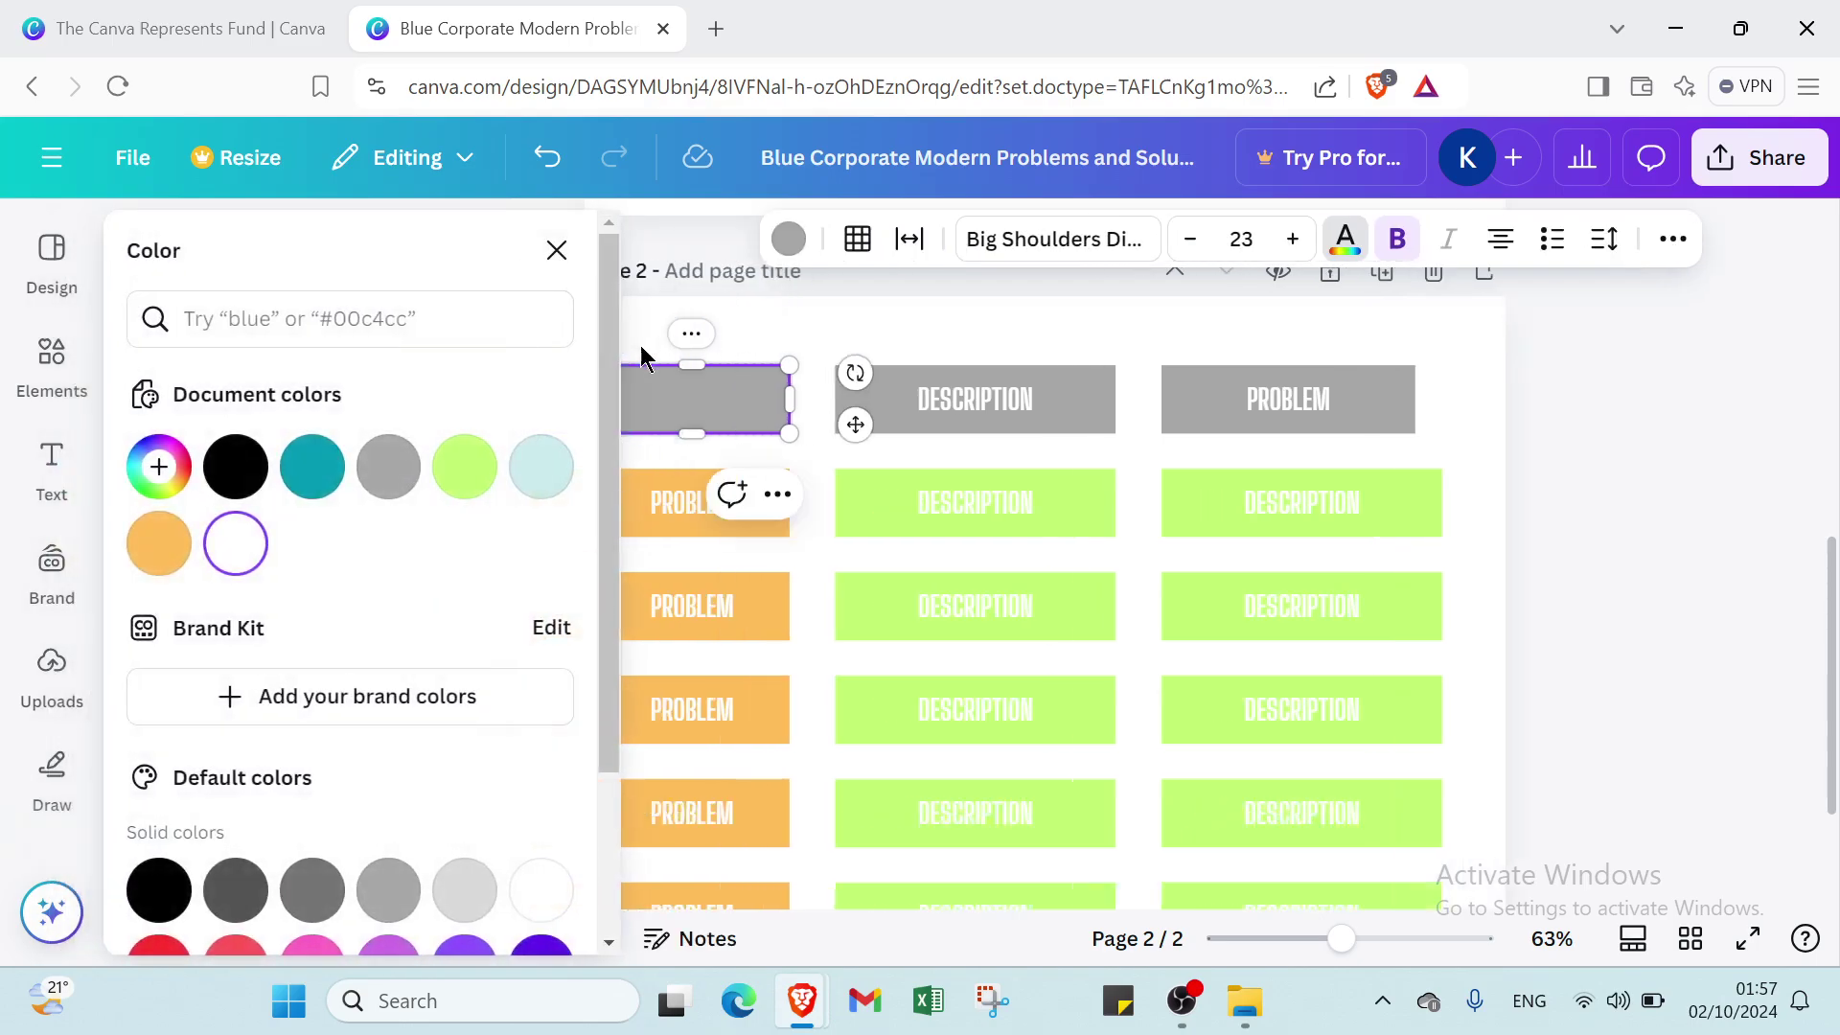
{"action": "left_click", "coordinate": [235, 467]}
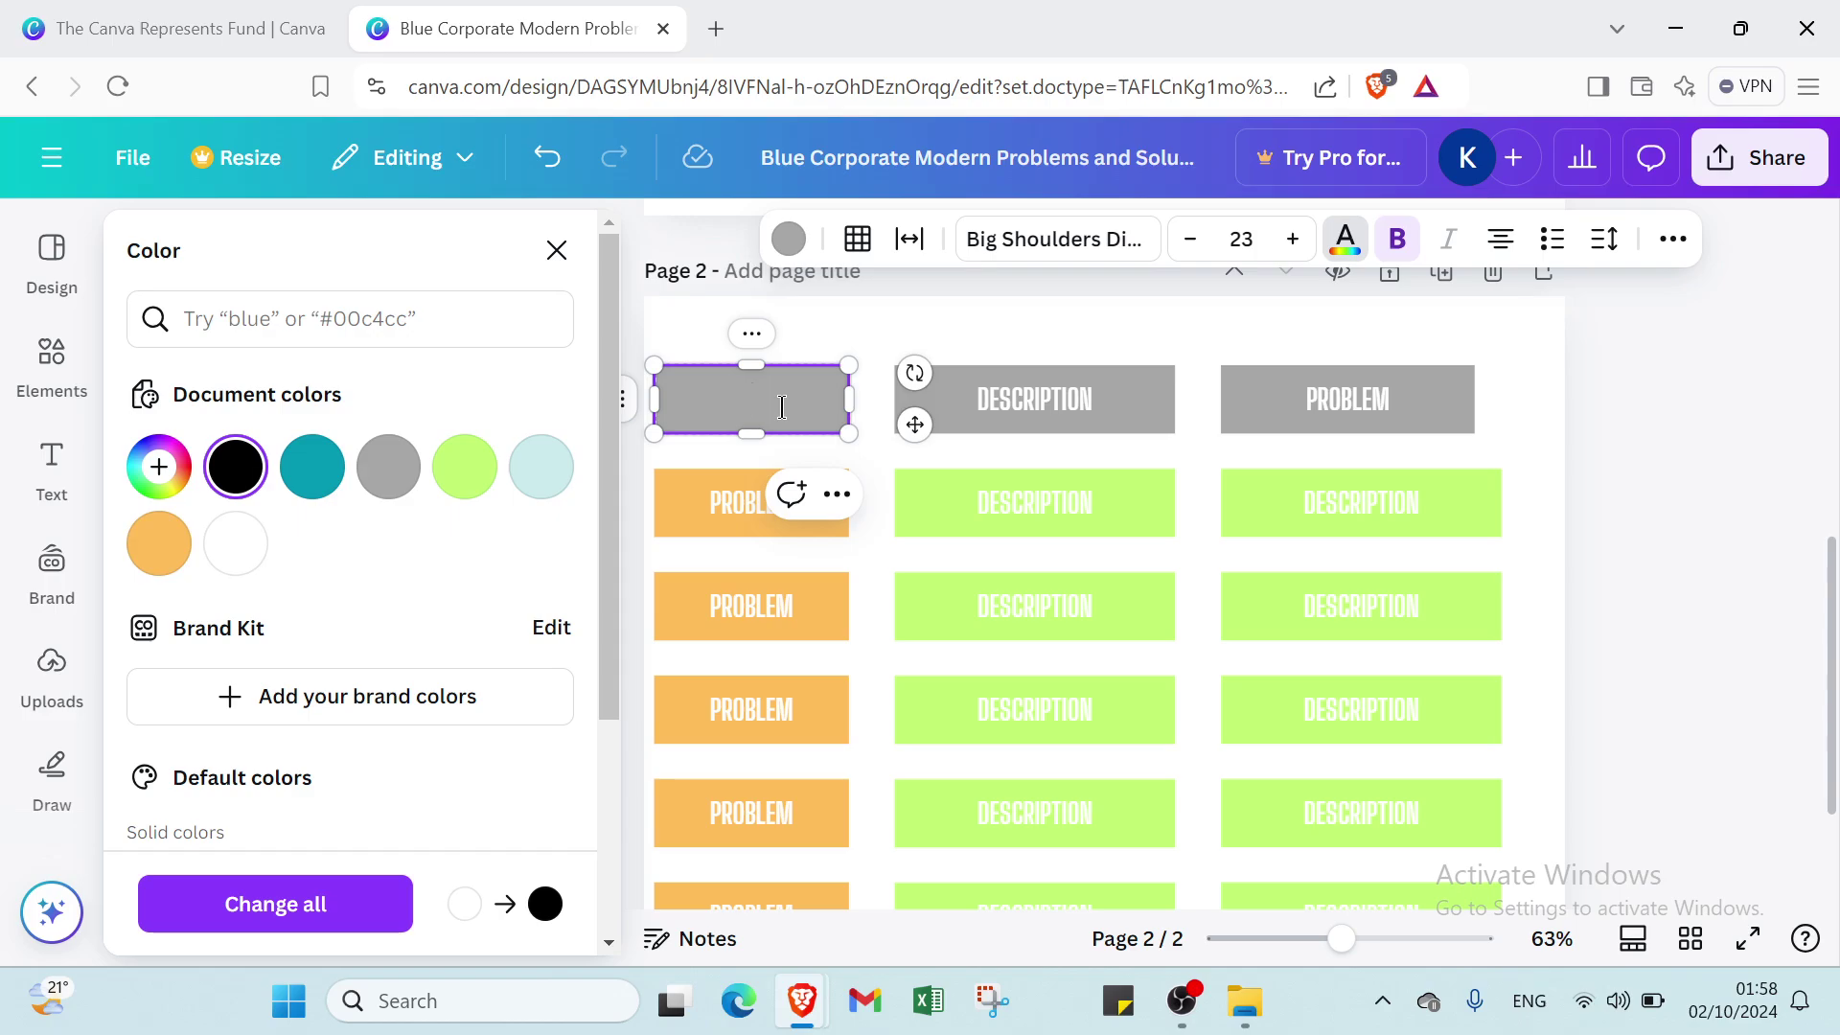
{"action": "key", "text": "BackSpace"}
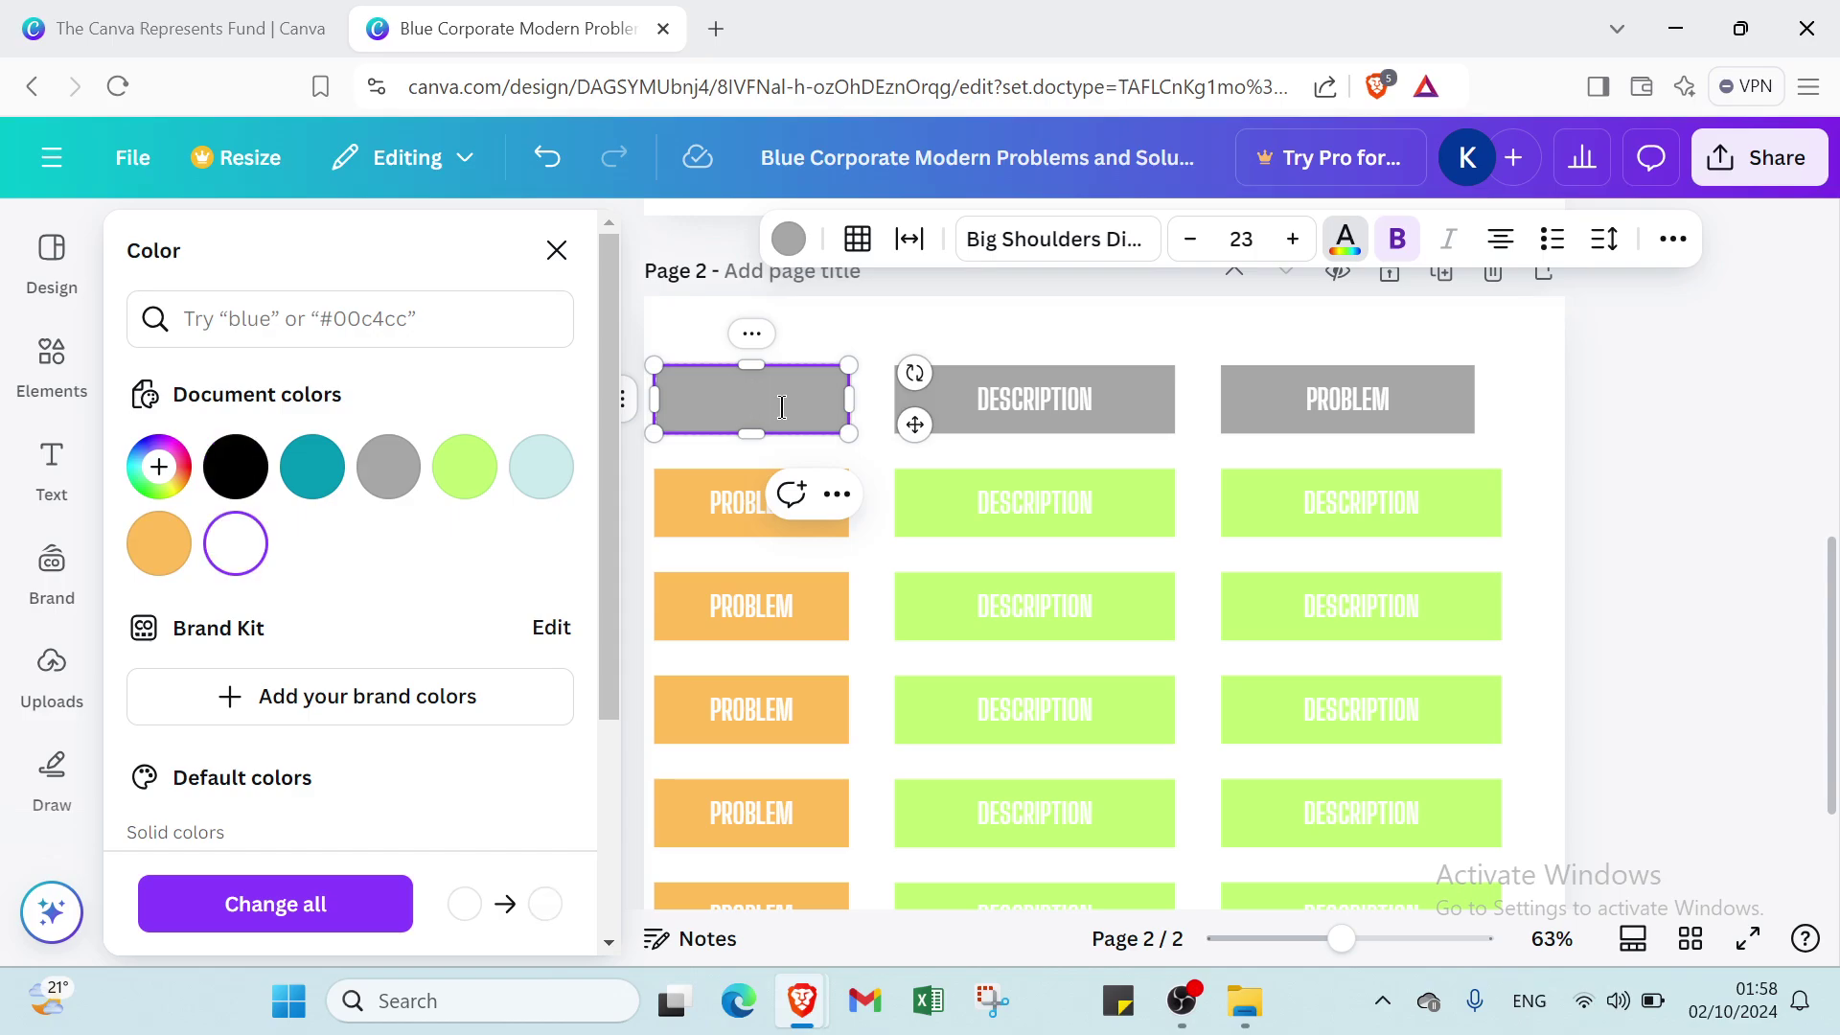
{"action": "type", "text": "Names"}
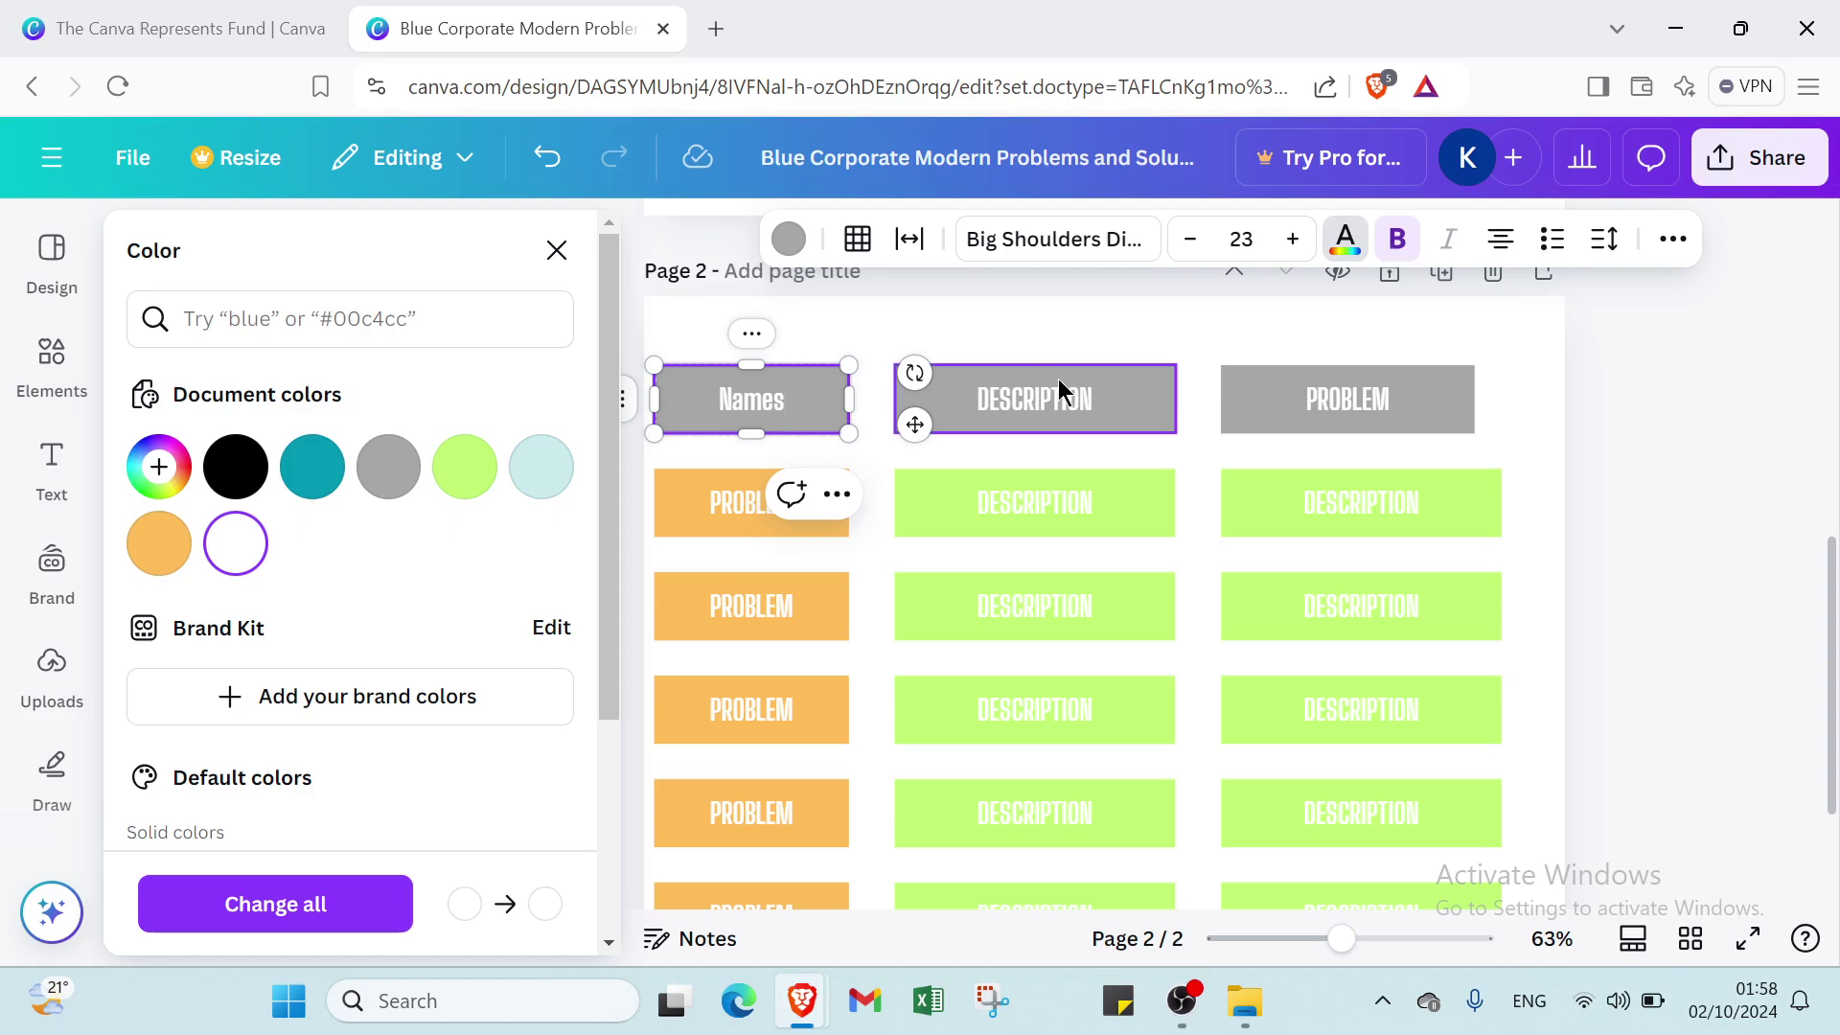
Step: Replace the DESCRIPTION text in the second gray header cell with the heading Days
{"action": "left_click", "coordinate": [1080, 401]}
{"action": "double_click", "coordinate": [1080, 397]}
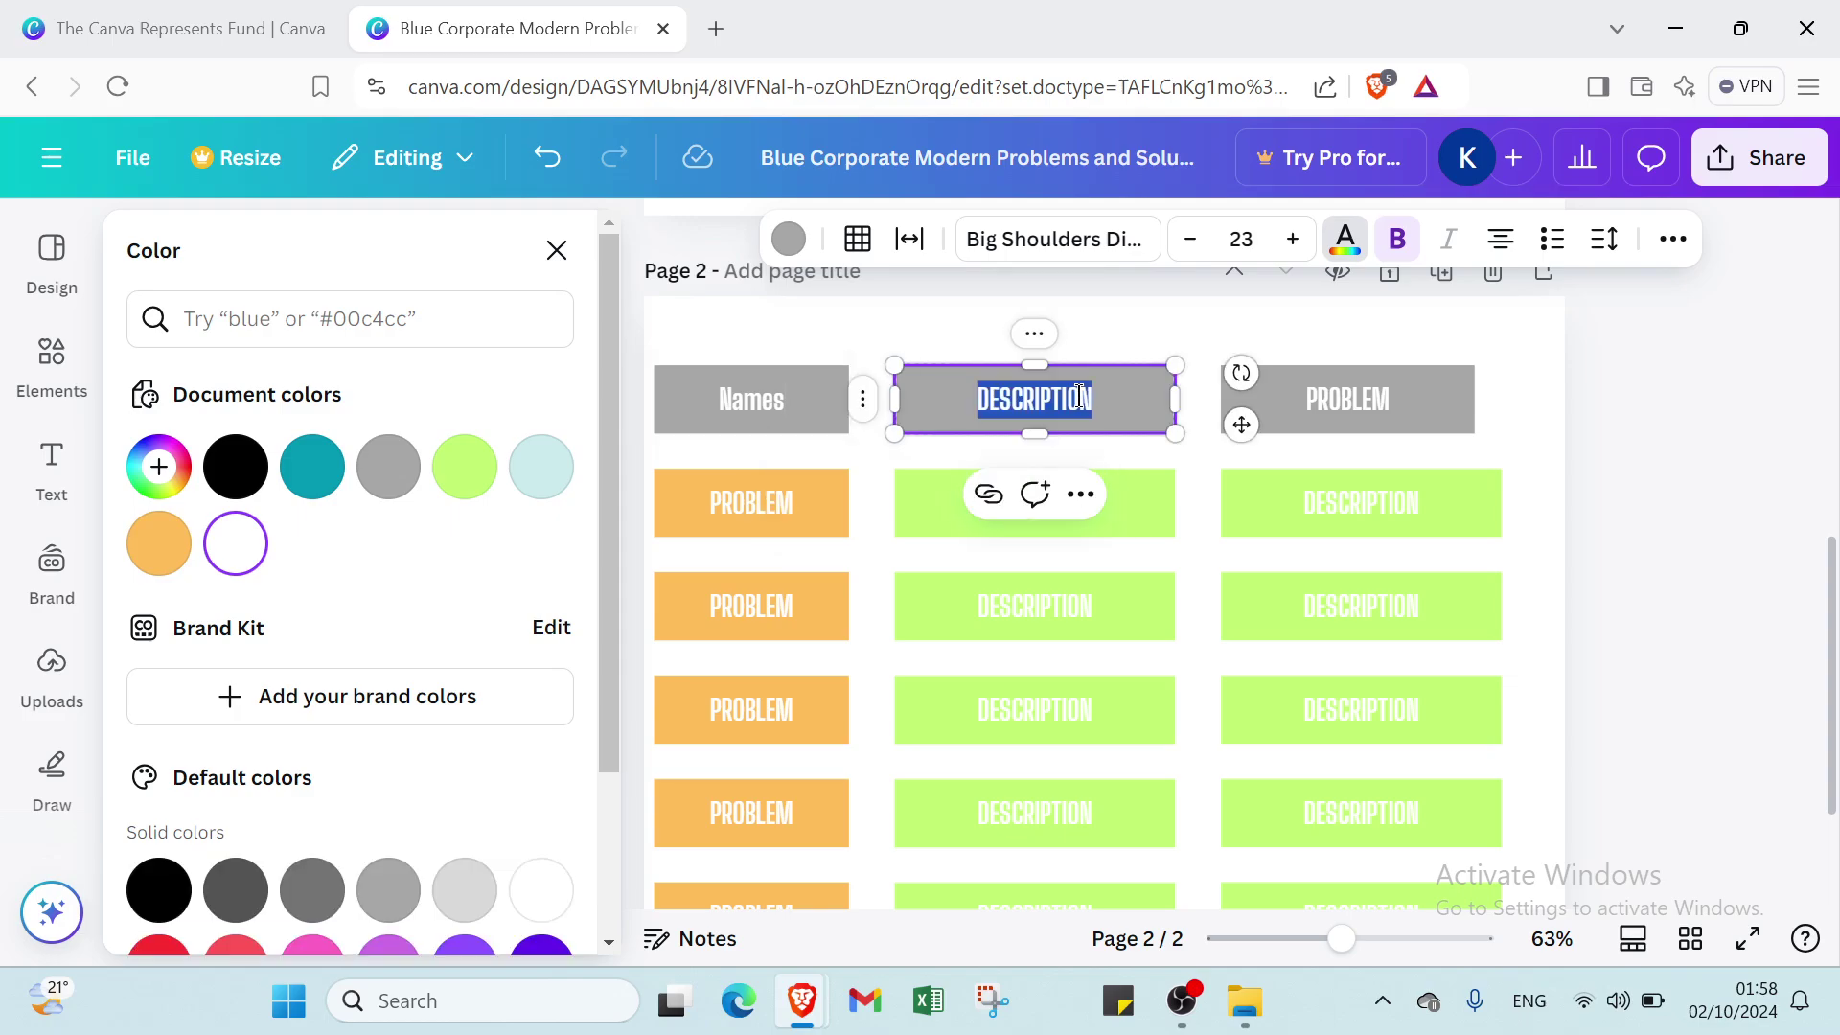
{"action": "key", "text": "BackSpace"}
{"action": "type", "text": "d"}
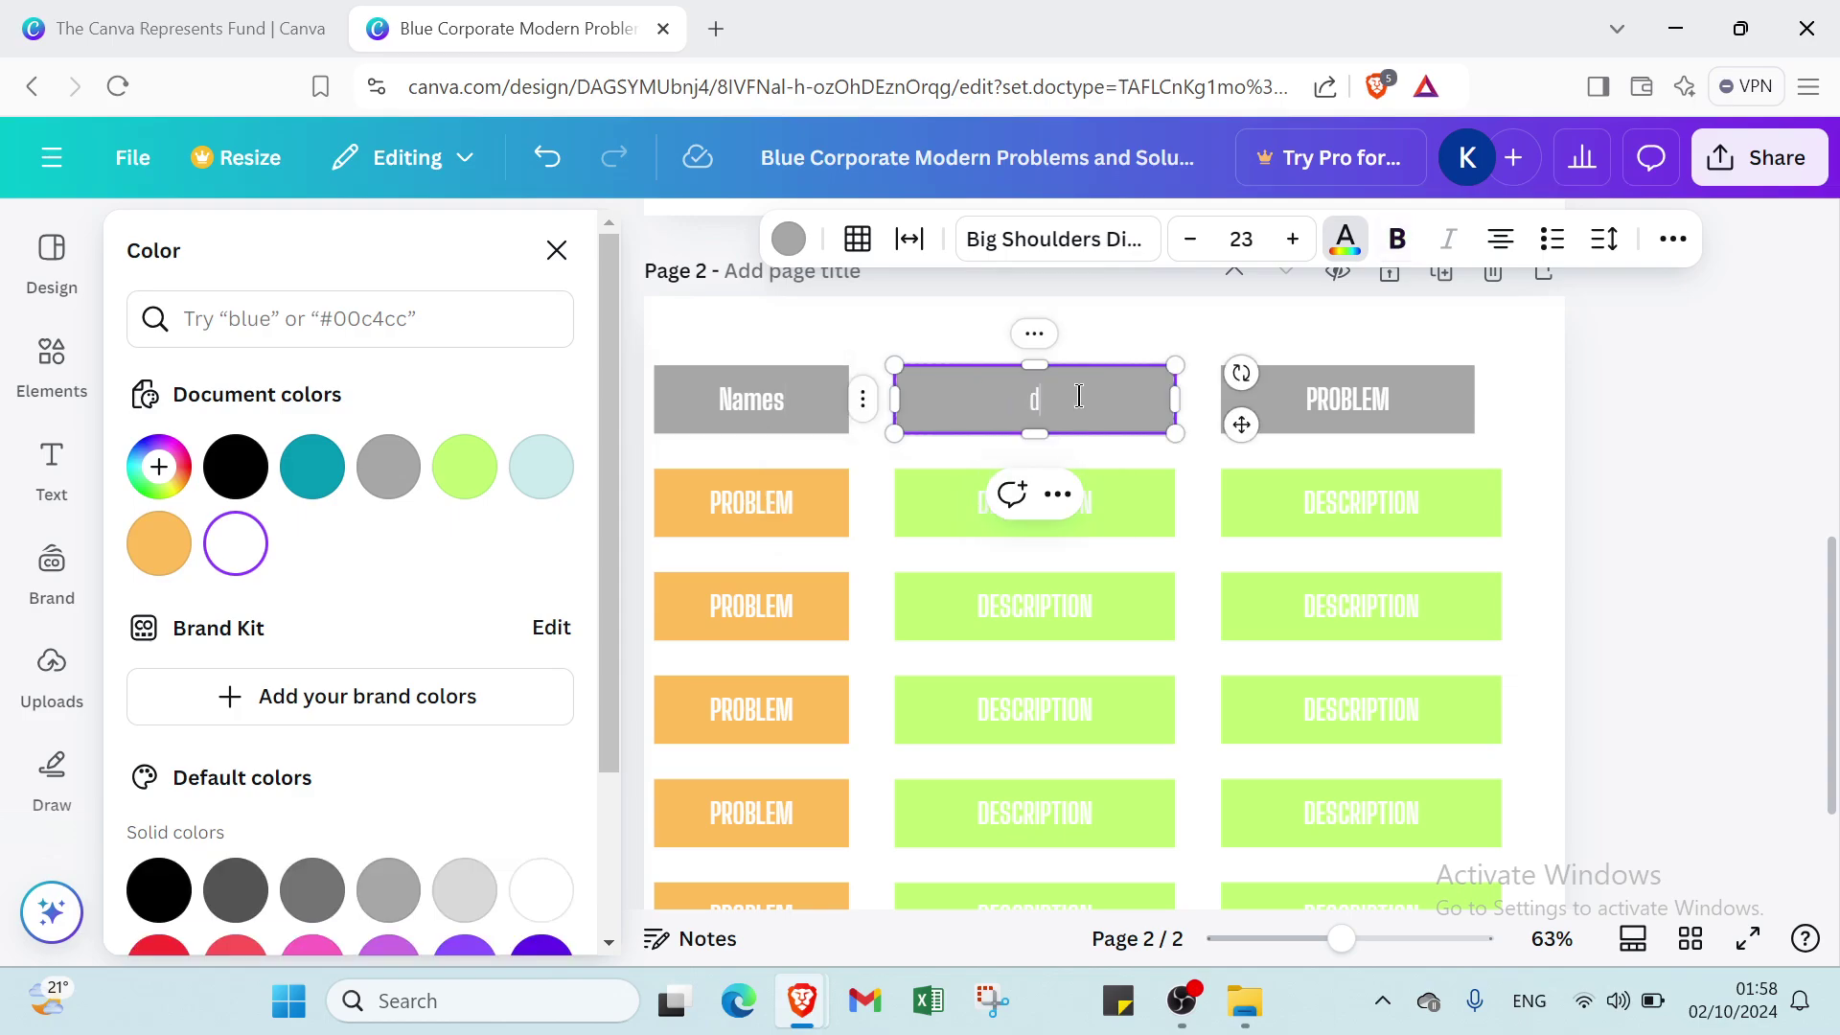
{"action": "type", "text": "ays"}
{"action": "type", "text": "D"}
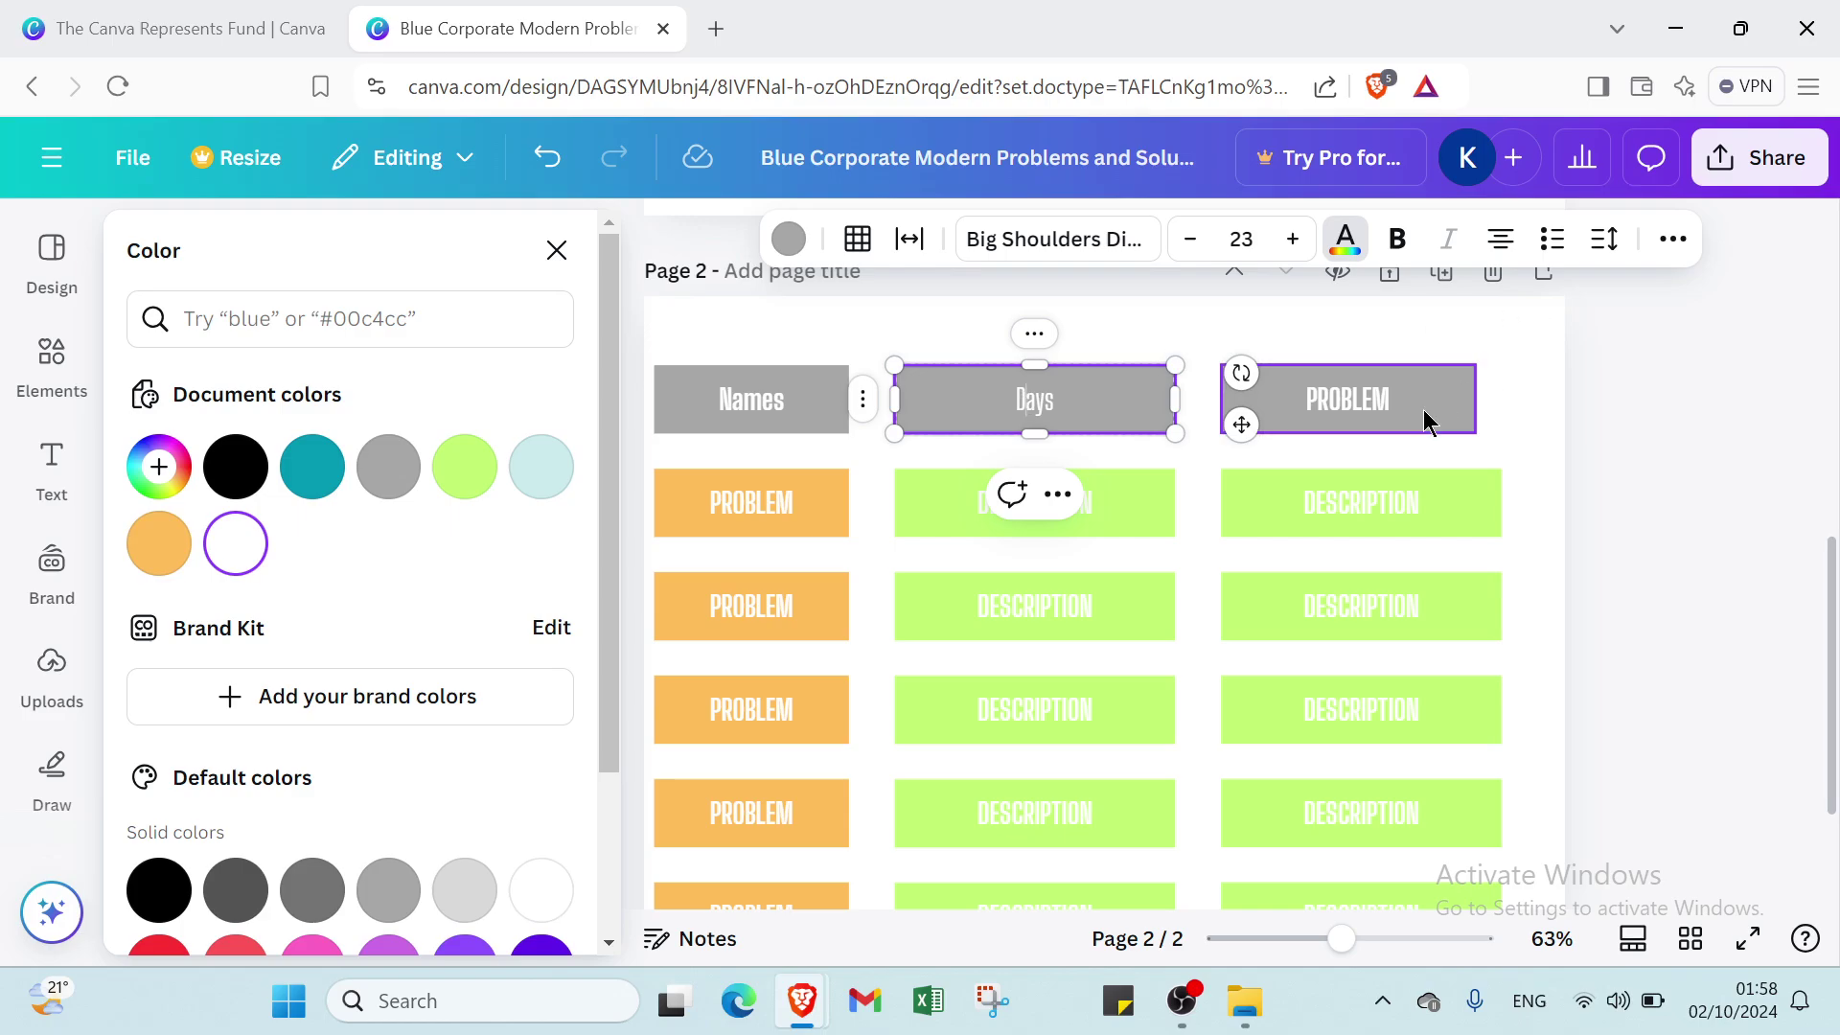
Step: Widen the third gray header cell to match the green cells below and change its text to Marks
{"action": "left_click", "coordinate": [1472, 399]}
{"action": "left_click_drag", "start_coordinate": [1475, 399], "coordinate": [1501, 390]}
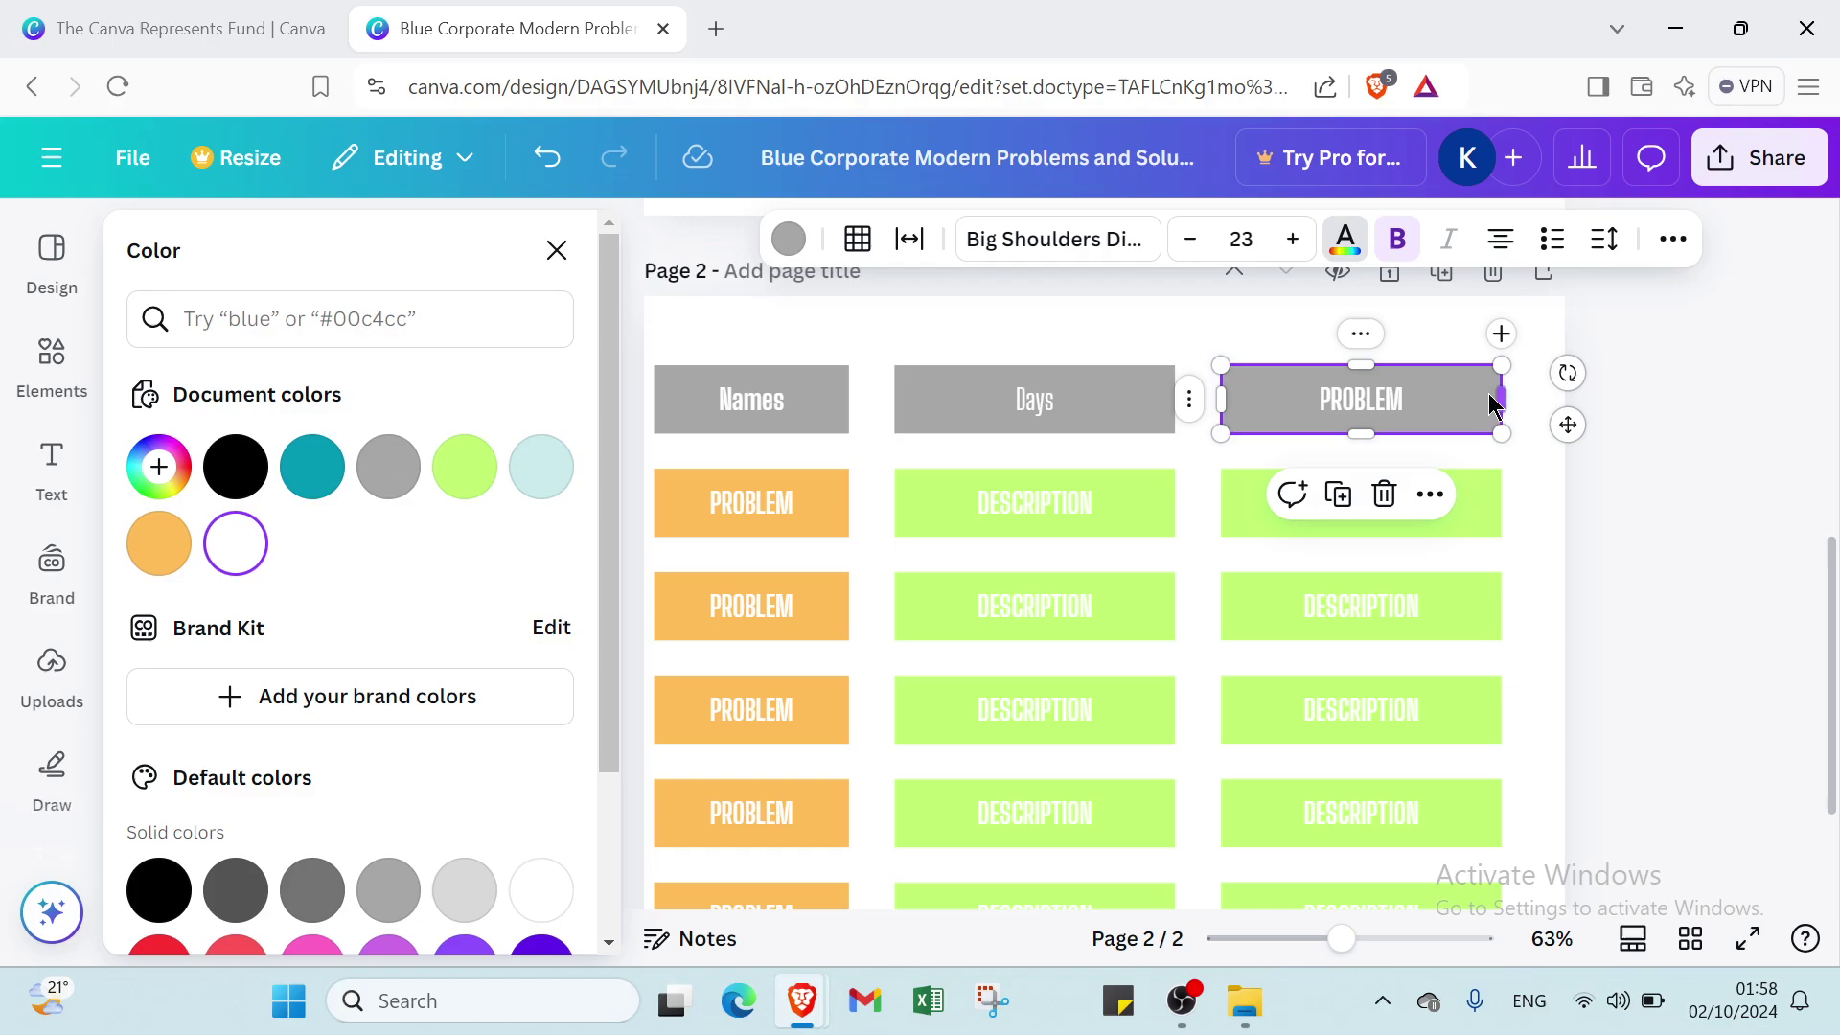
{"action": "double_click", "coordinate": [1424, 399]}
{"action": "key", "text": "BackSpace"}
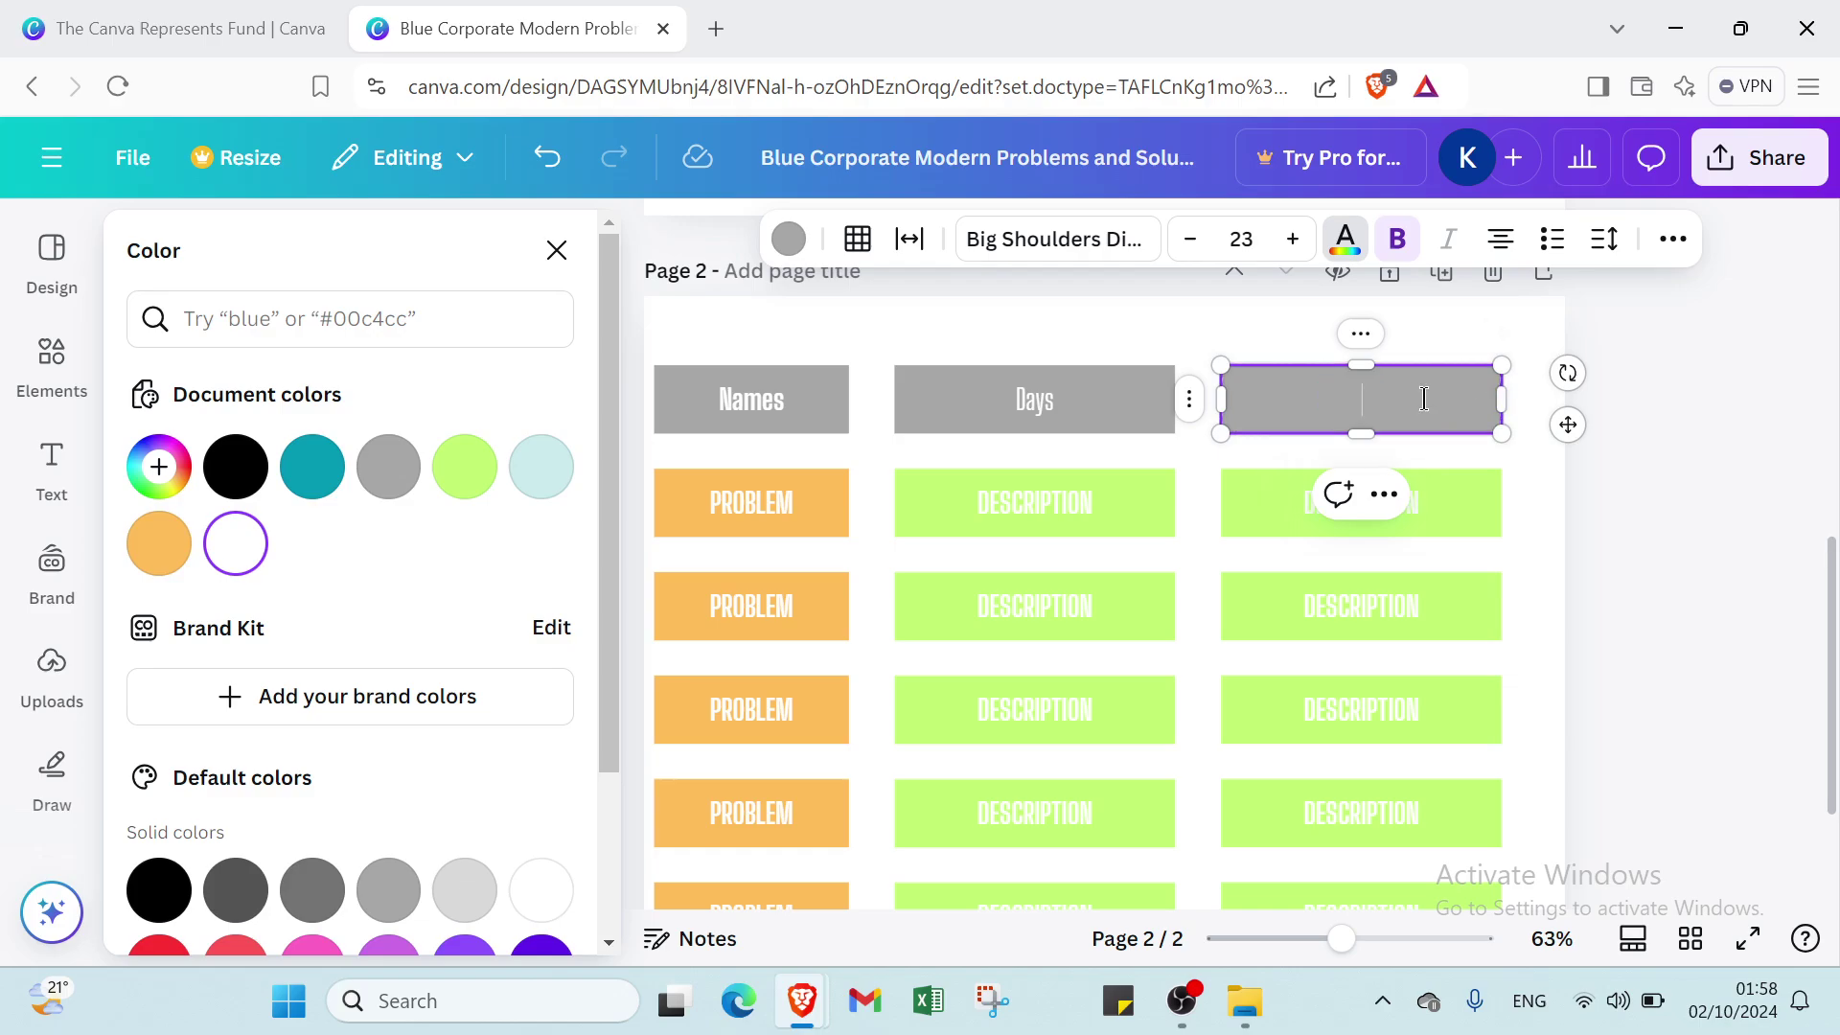
{"action": "type", "text": "m"}
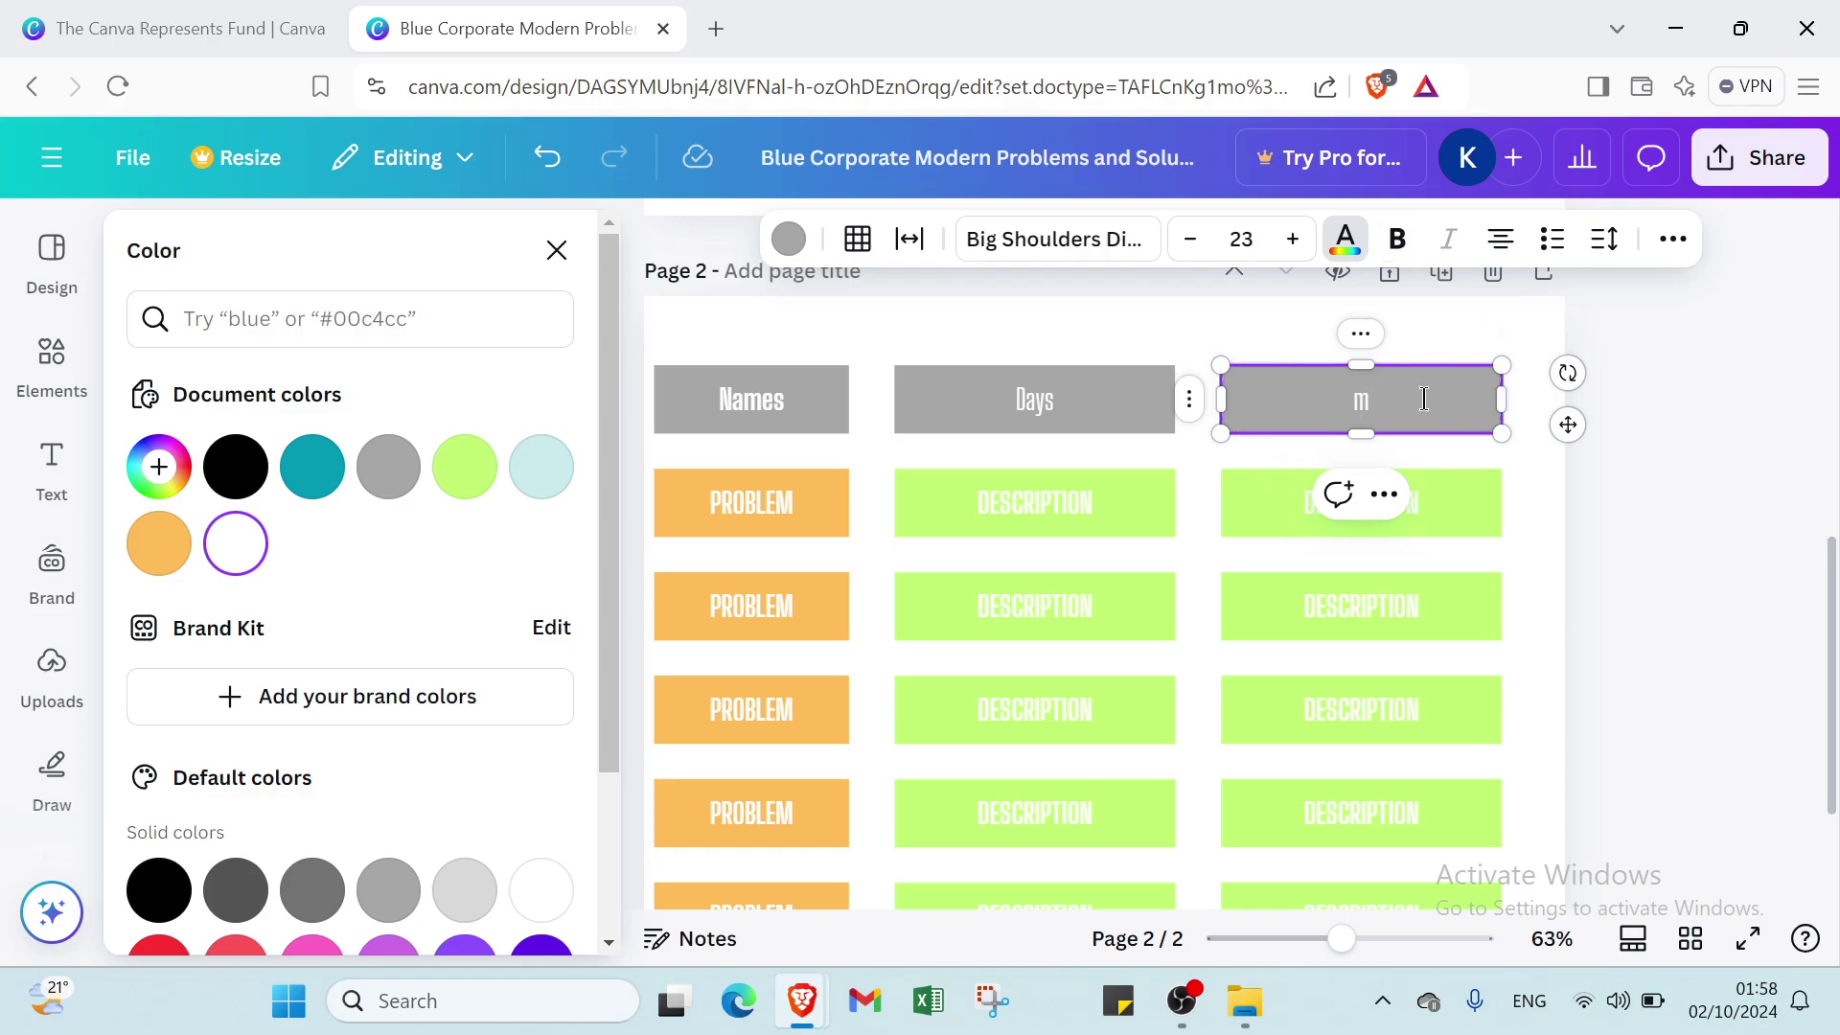
{"action": "type", "text": "Marks"}
{"action": "key", "text": "BackSpace"}
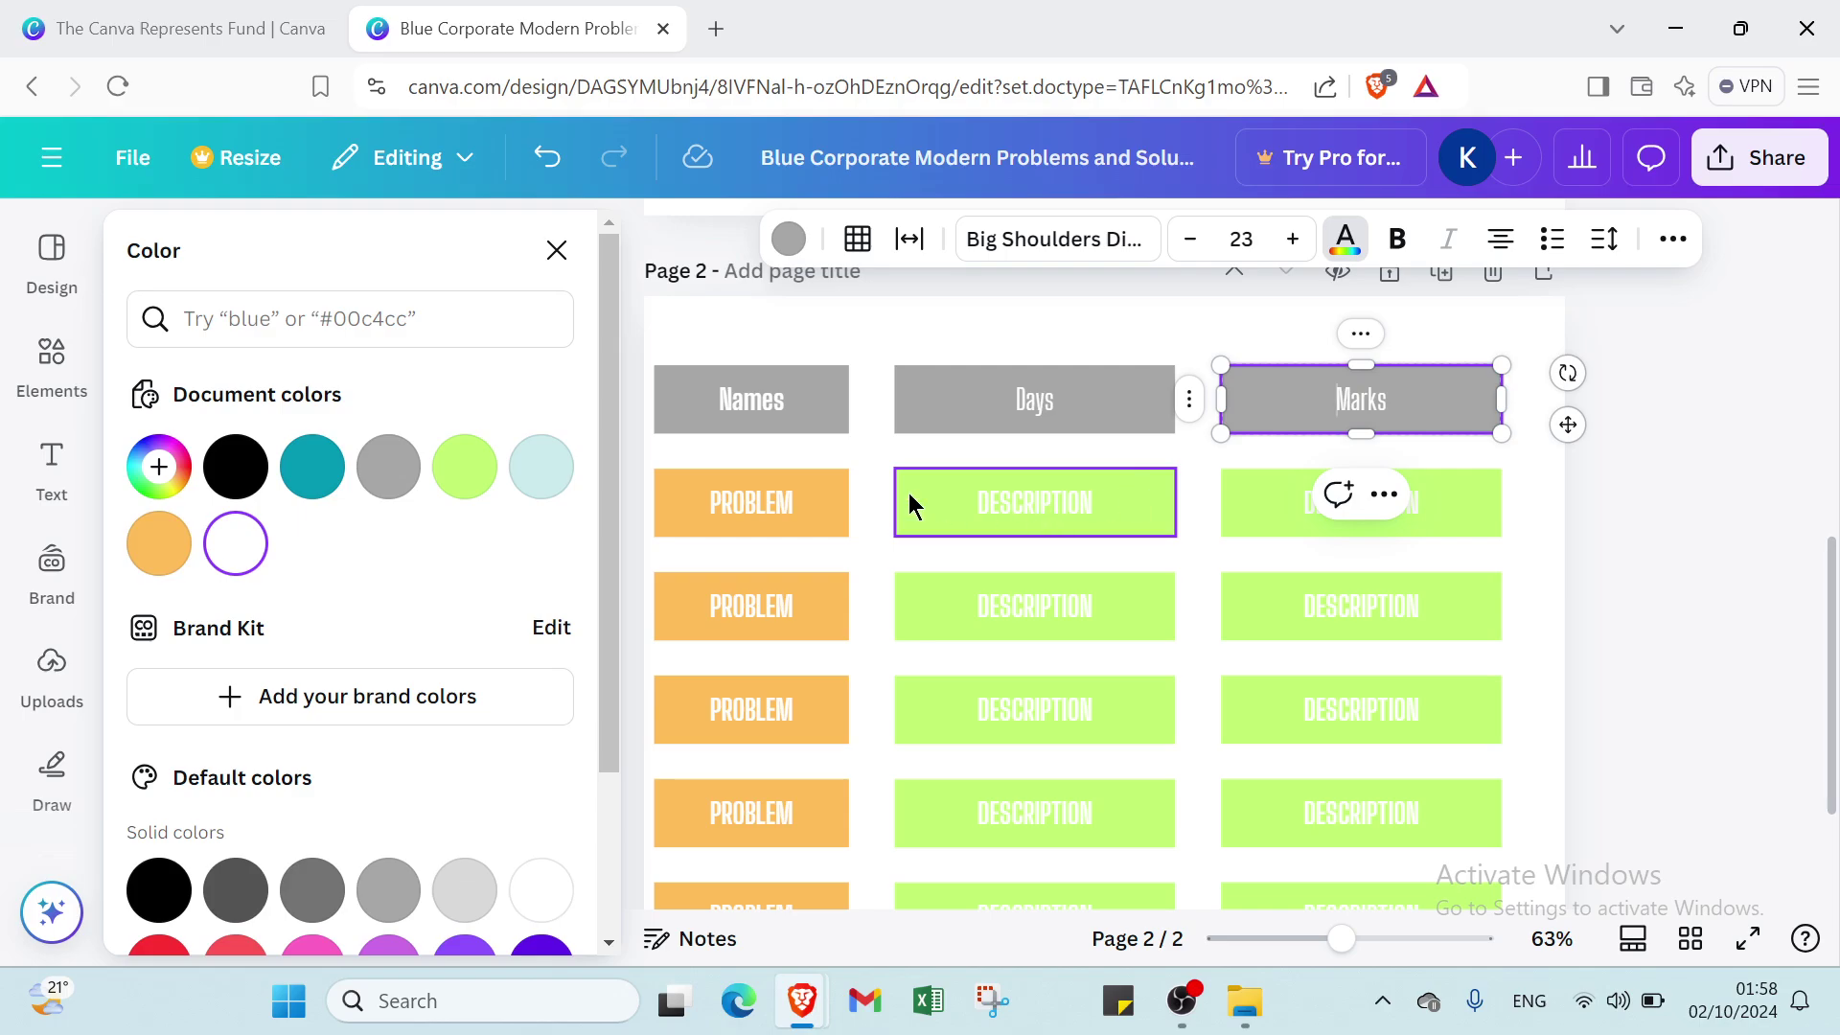
Step: Replace PROBLEM in the first and second orange cells of the Names column with a different person's first name each
{"action": "left_click", "coordinate": [775, 473]}
{"action": "left_click", "coordinate": [767, 487]}
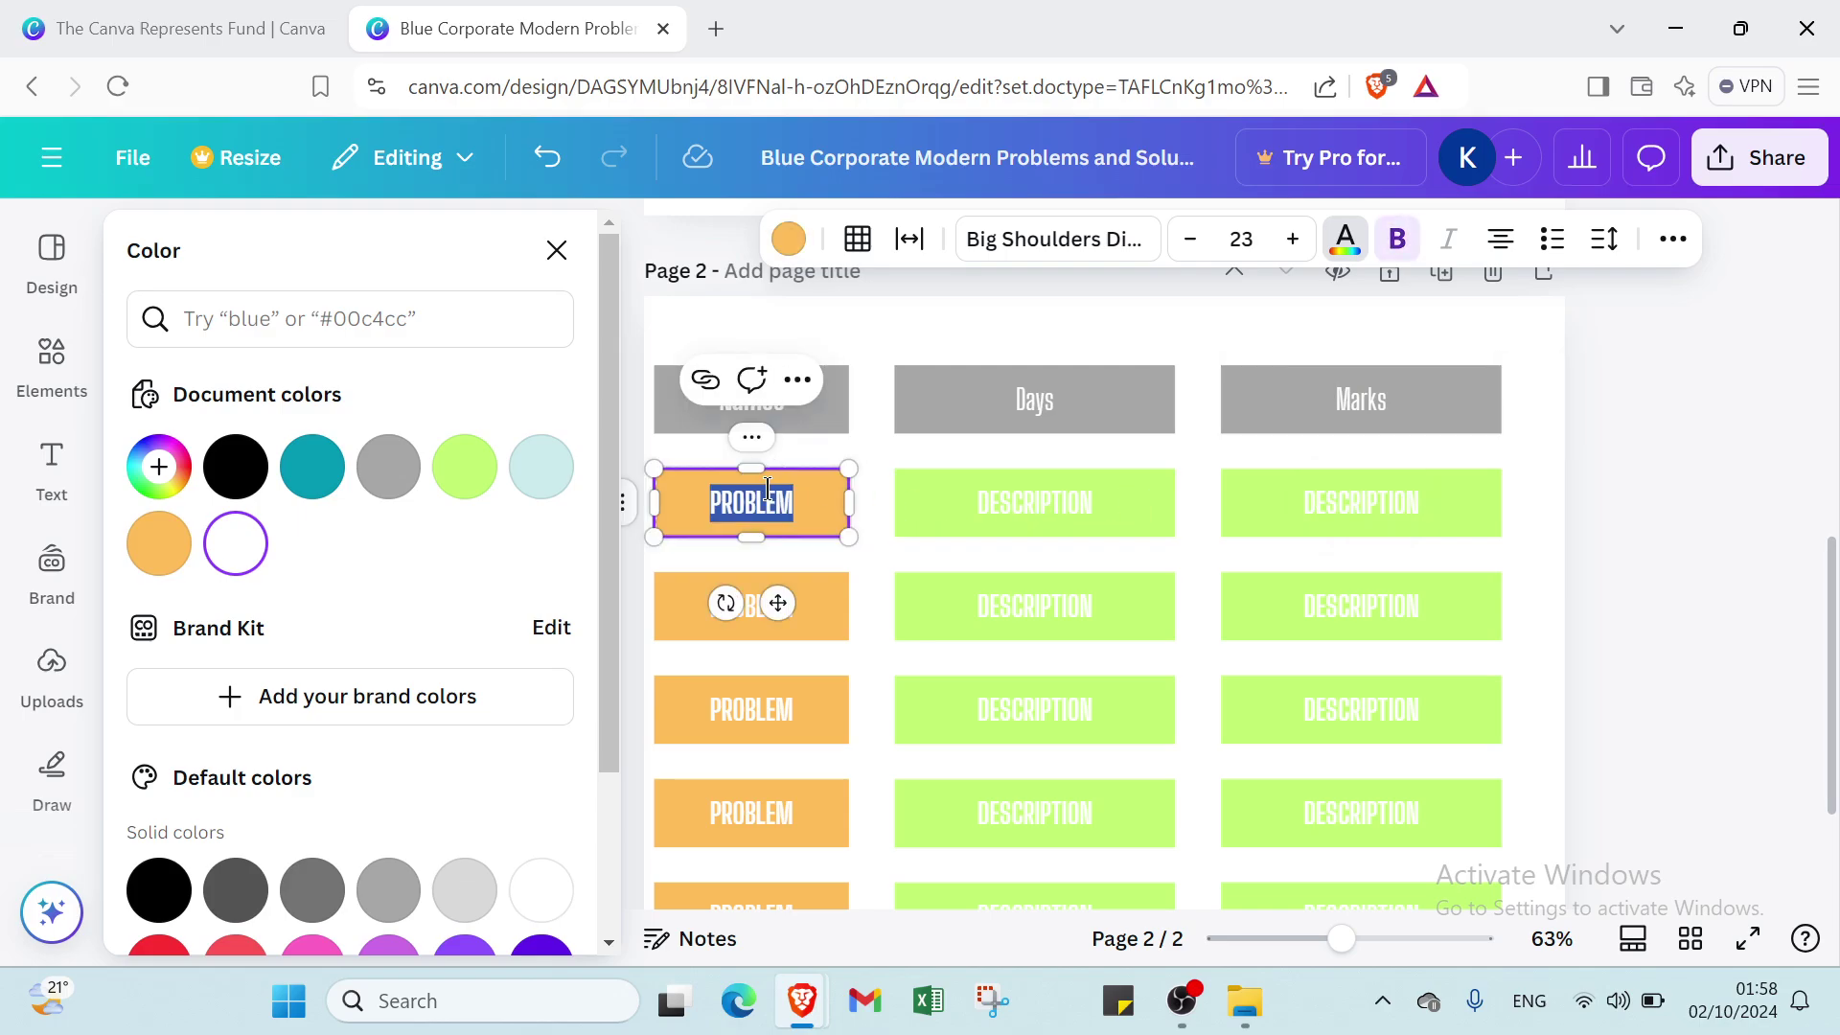
{"action": "key", "text": "BackSpace"}
{"action": "type", "text": "M"}
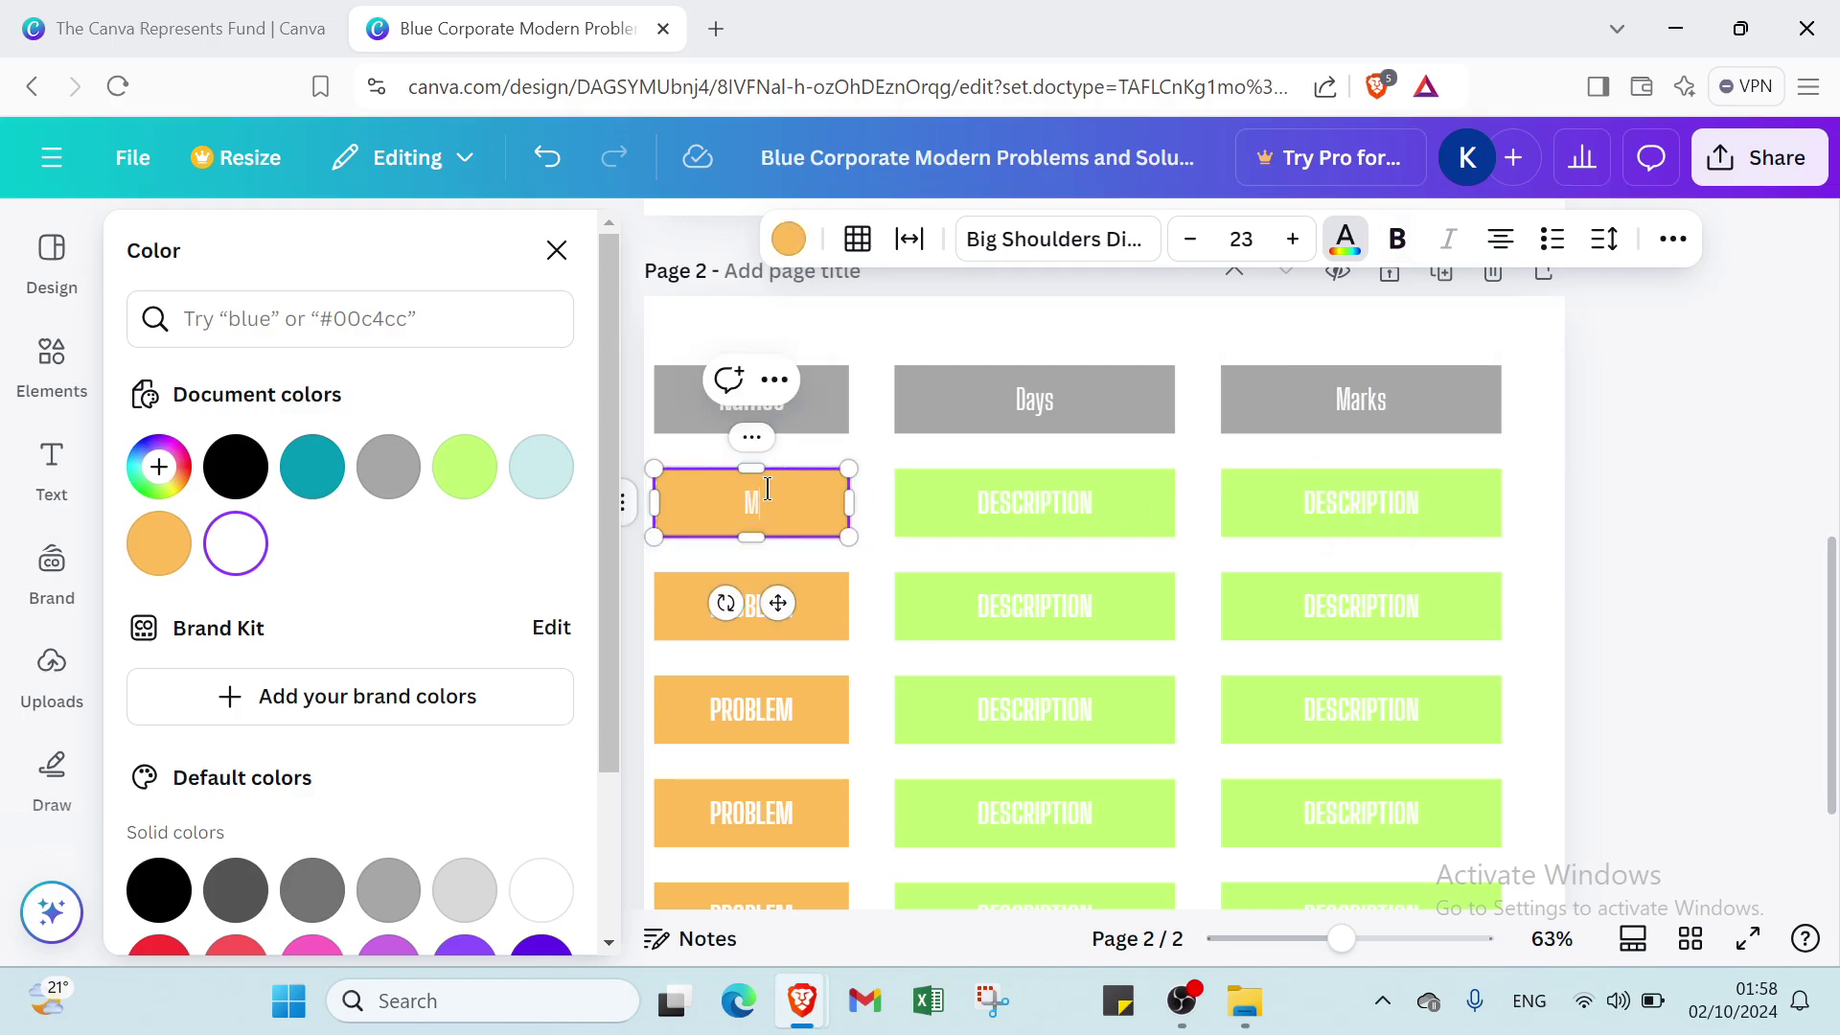
{"action": "type", "text": "ark"}
{"action": "left_click", "coordinate": [815, 613]}
{"action": "left_click", "coordinate": [809, 613]}
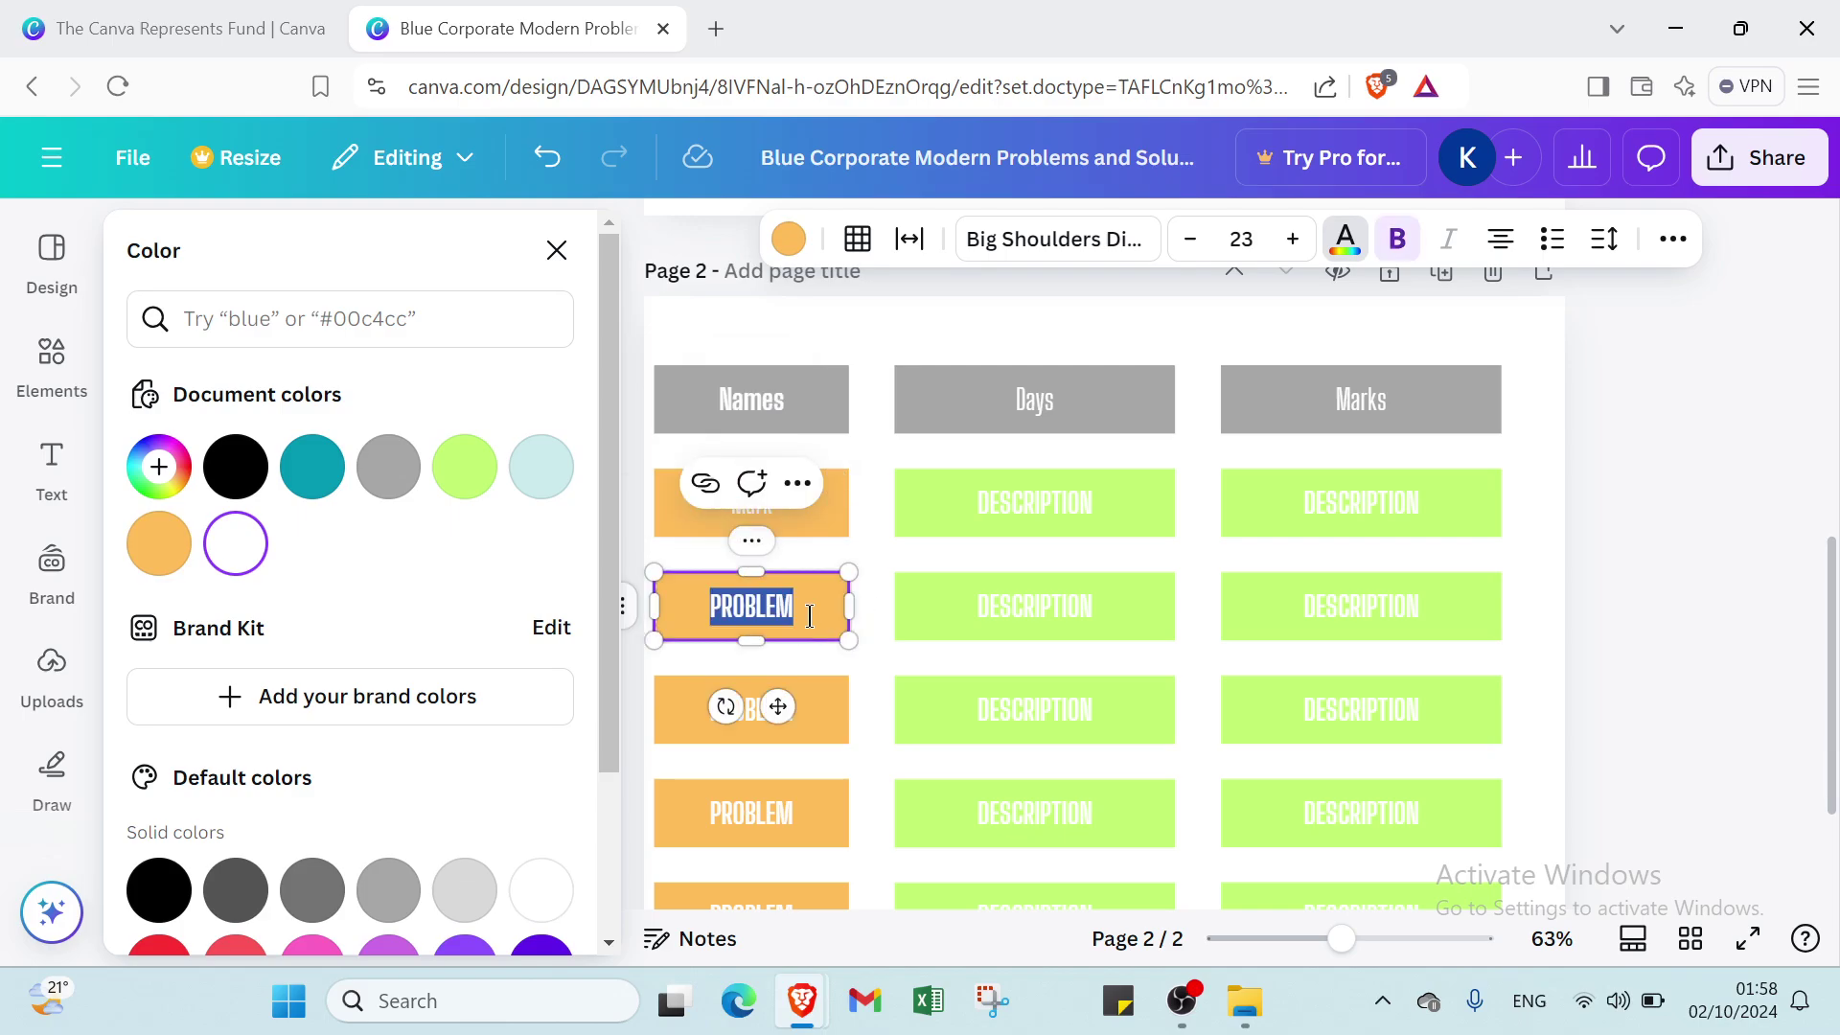
{"action": "key", "text": "BackSpace"}
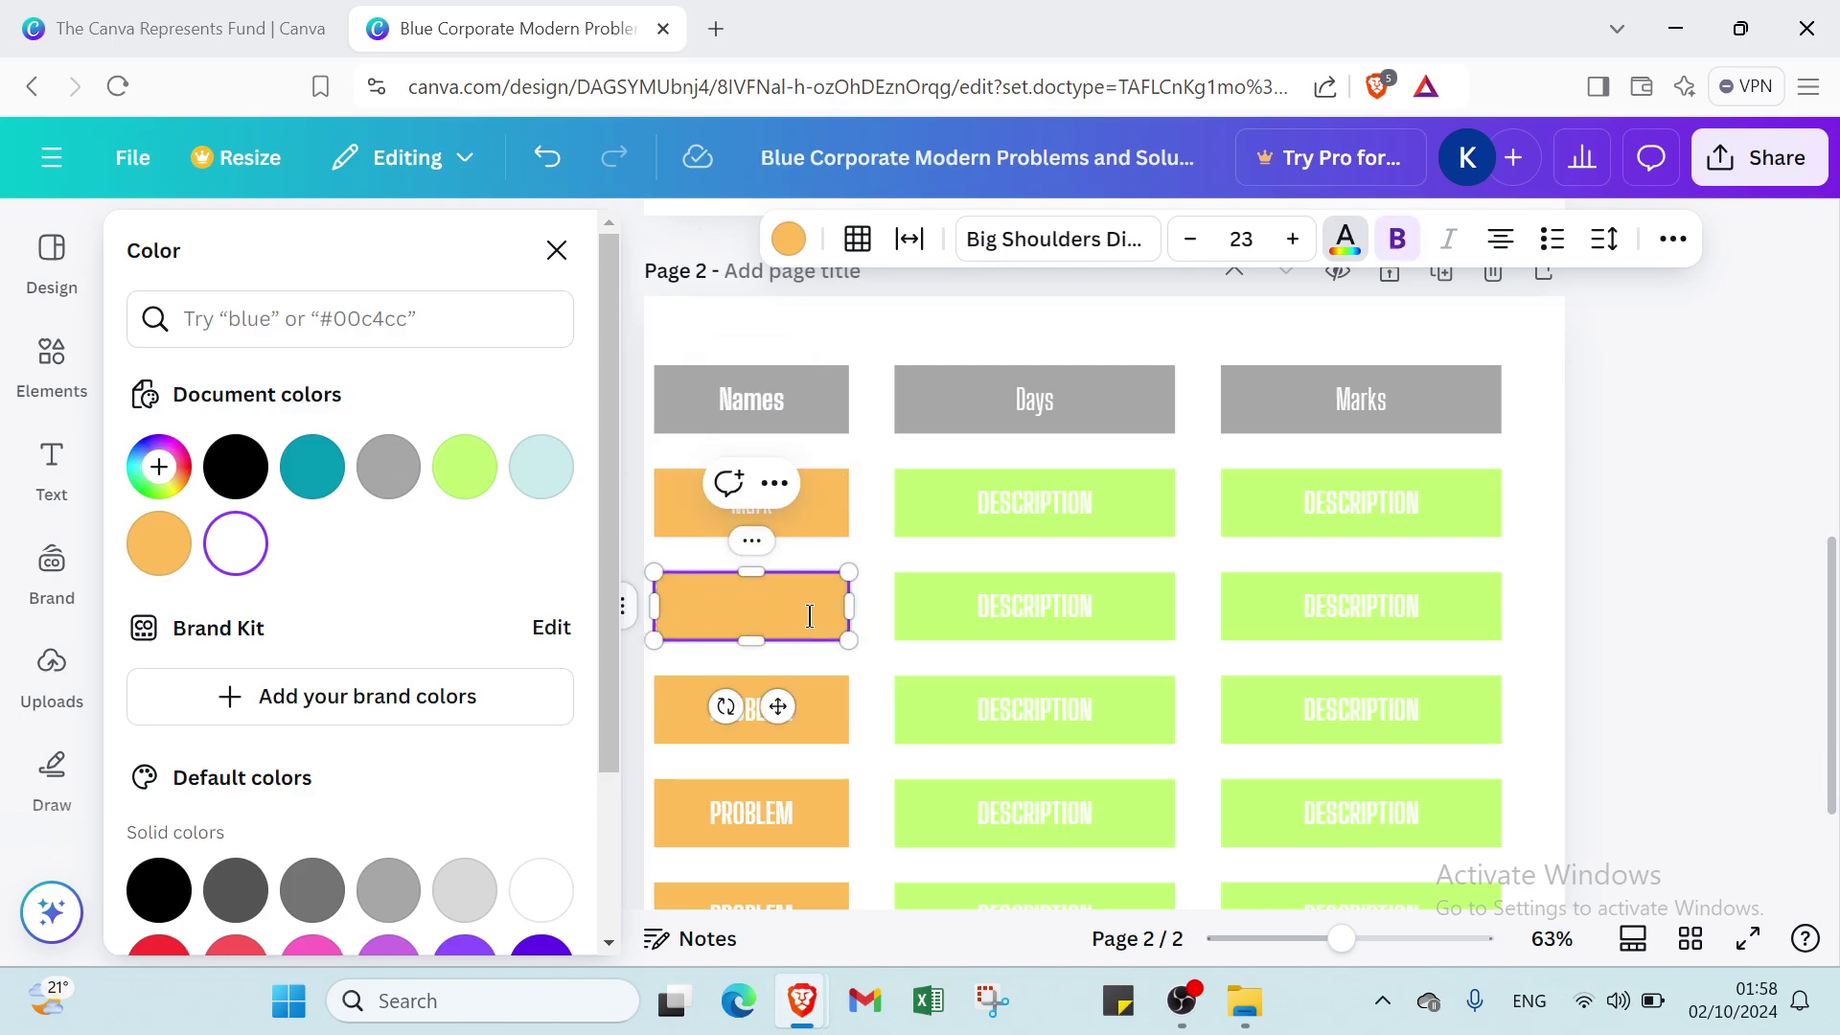
{"action": "type", "text": "Bil"}
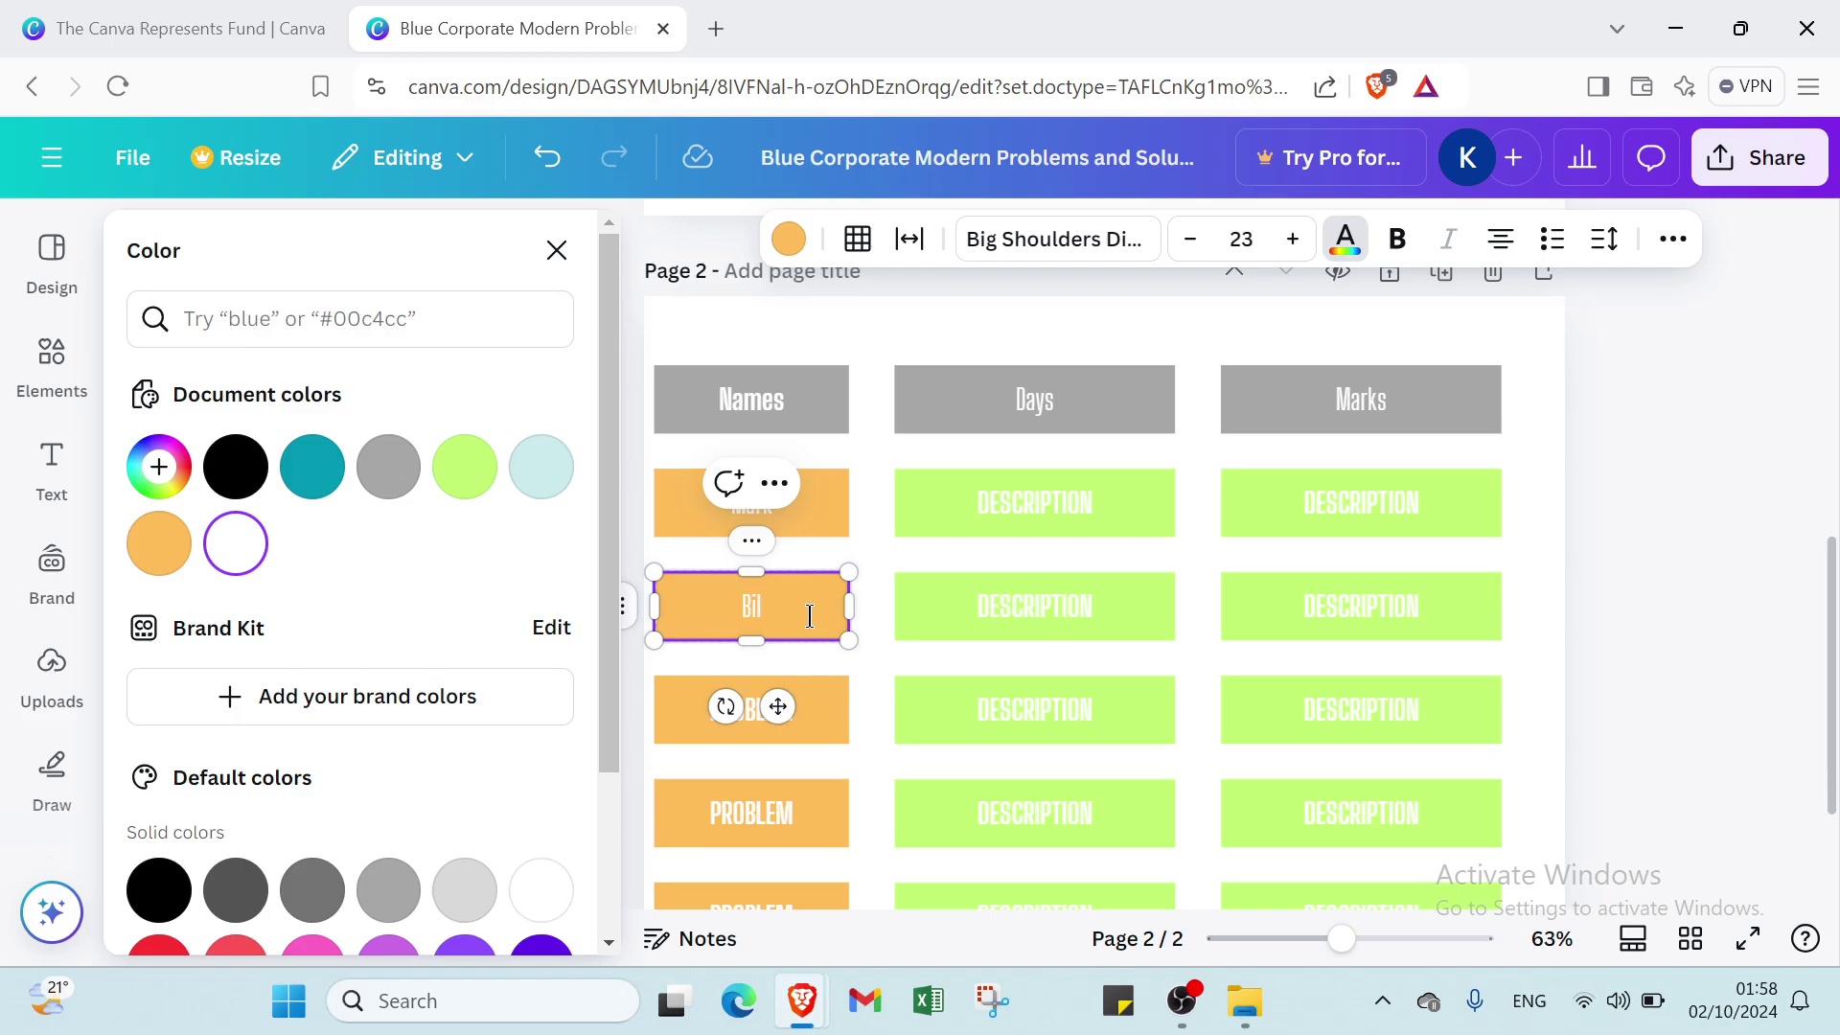
Step: Replace PROBLEM in the third and fourth orange cells under Names with a person's first name each
{"action": "left_click", "coordinate": [807, 706]}
{"action": "left_click", "coordinate": [806, 706]}
{"action": "key", "text": "BackSpace"}
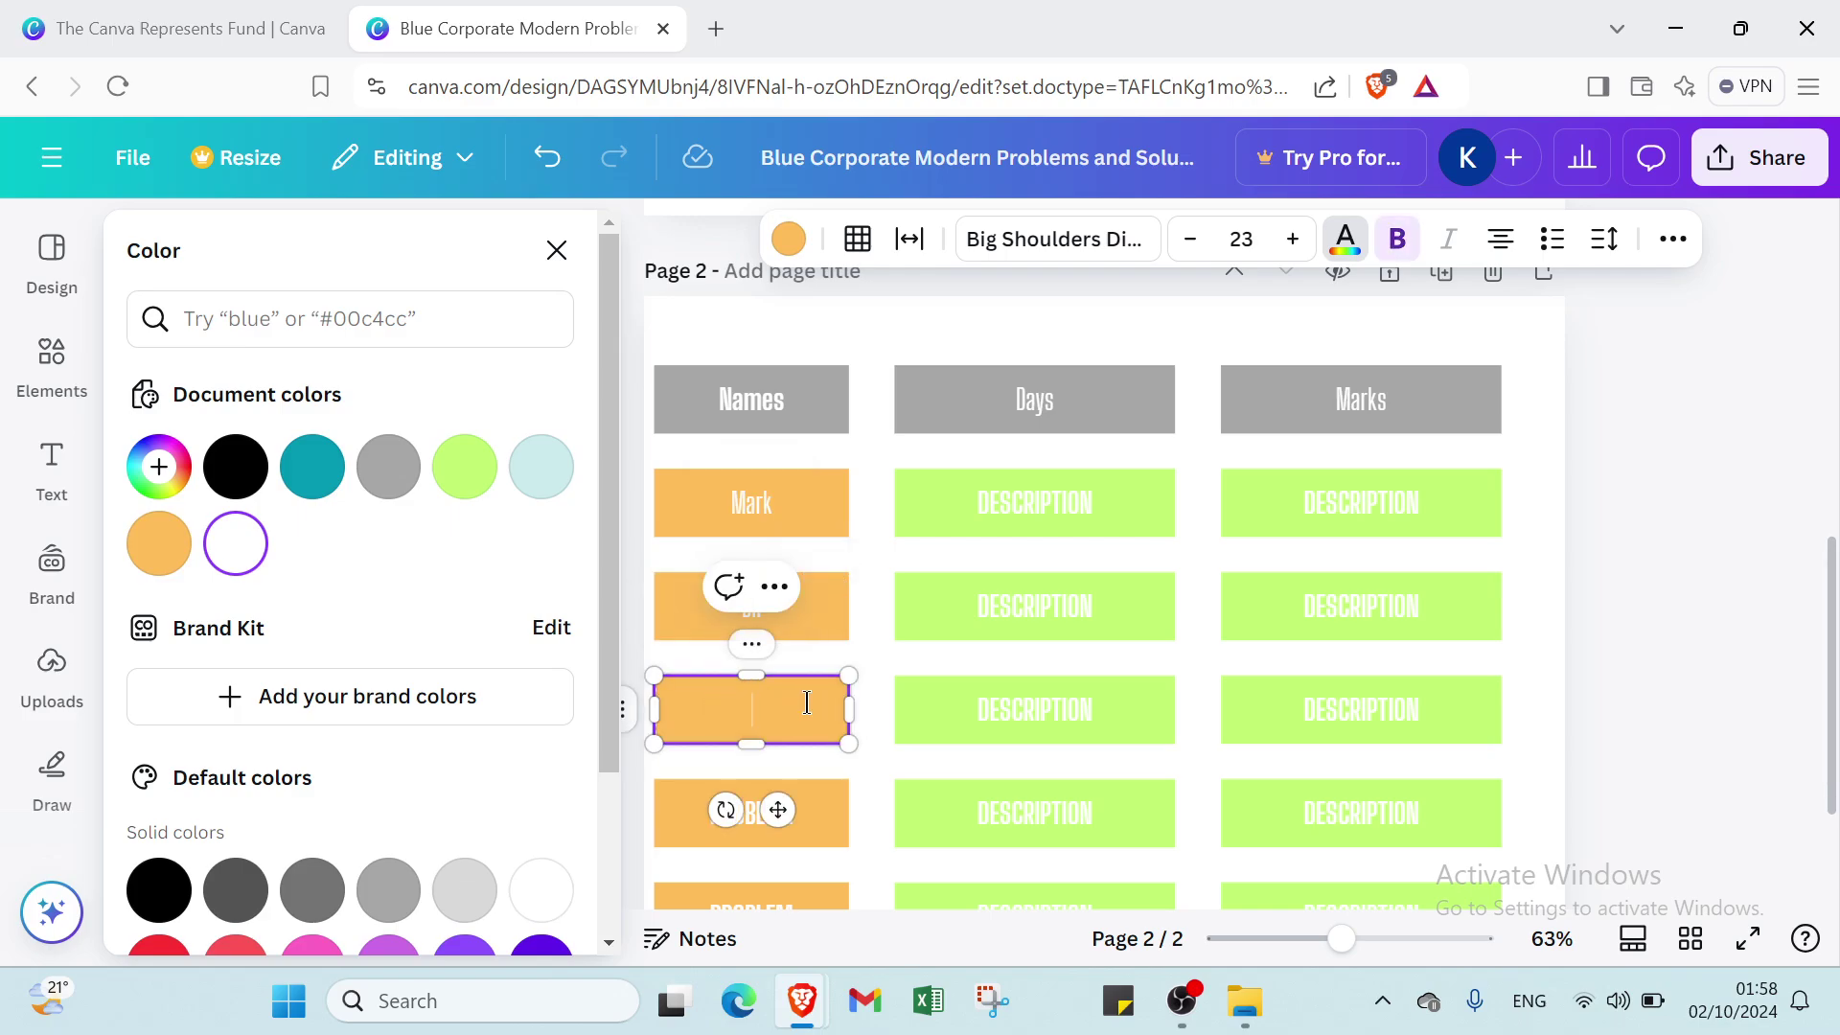
{"action": "type", "text": "Ana"}
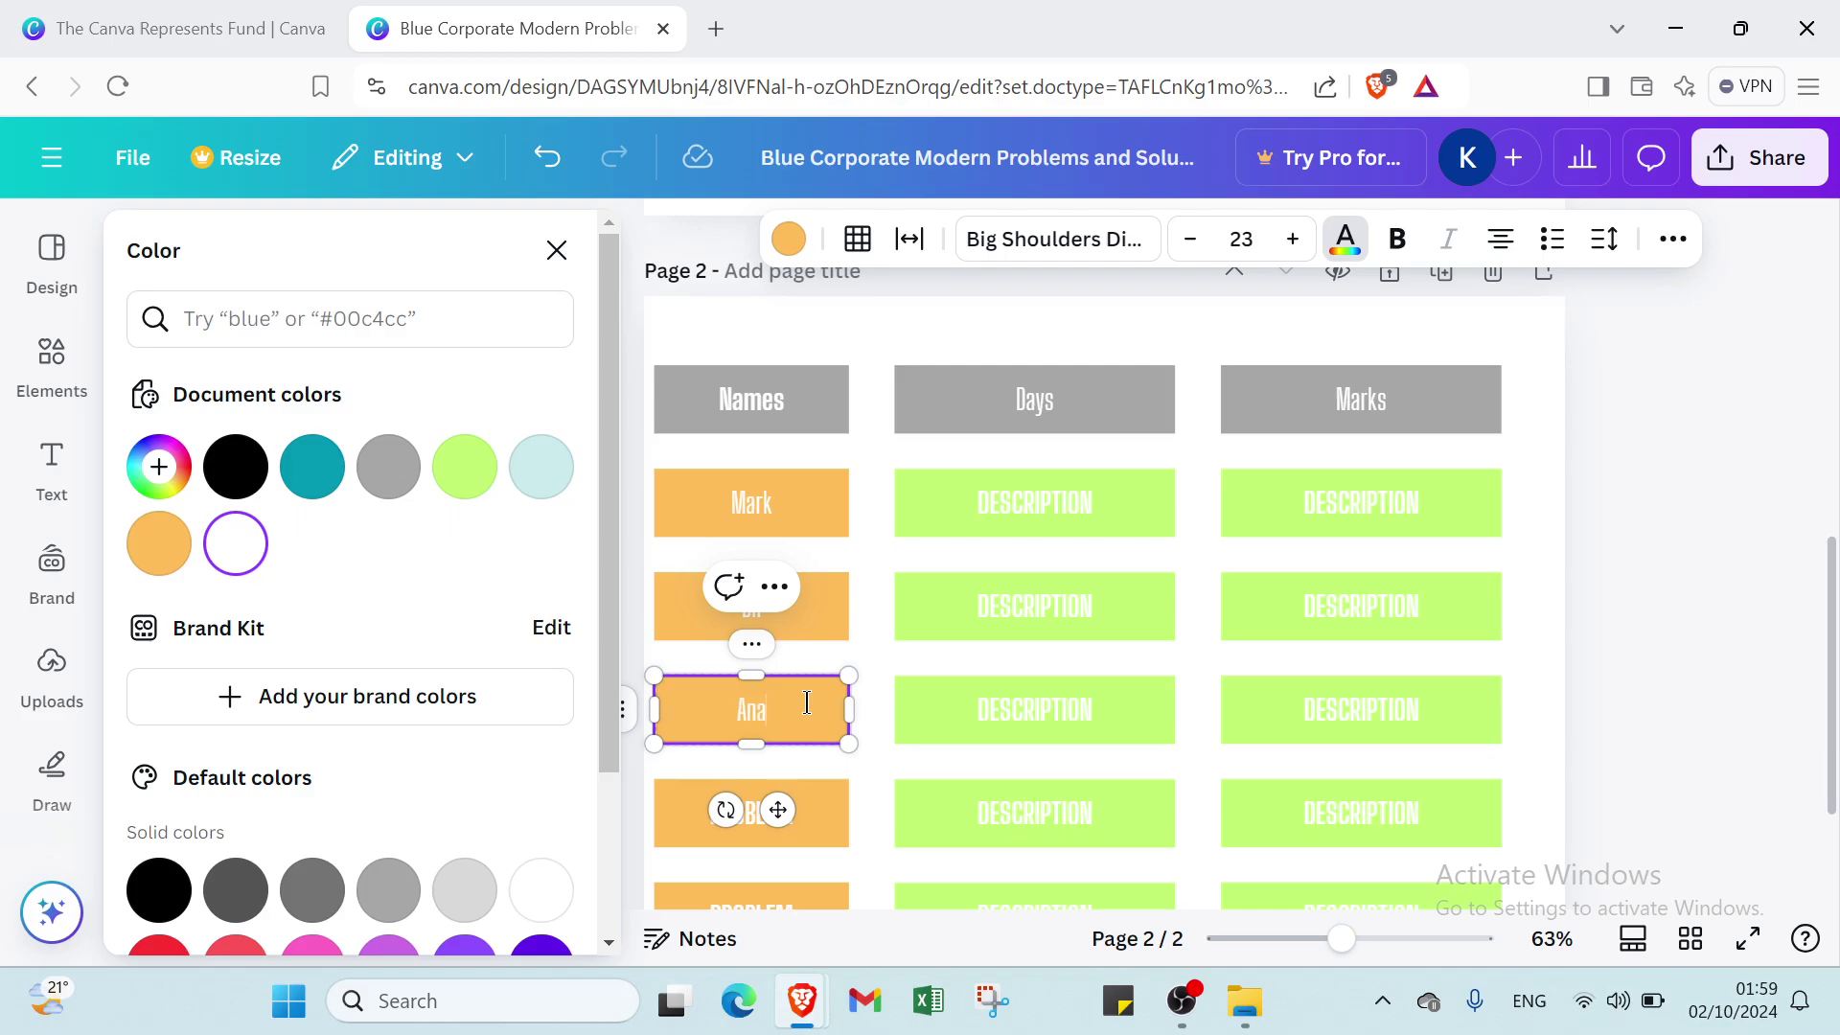
{"action": "left_click", "coordinate": [802, 789]}
{"action": "left_click", "coordinate": [814, 807]}
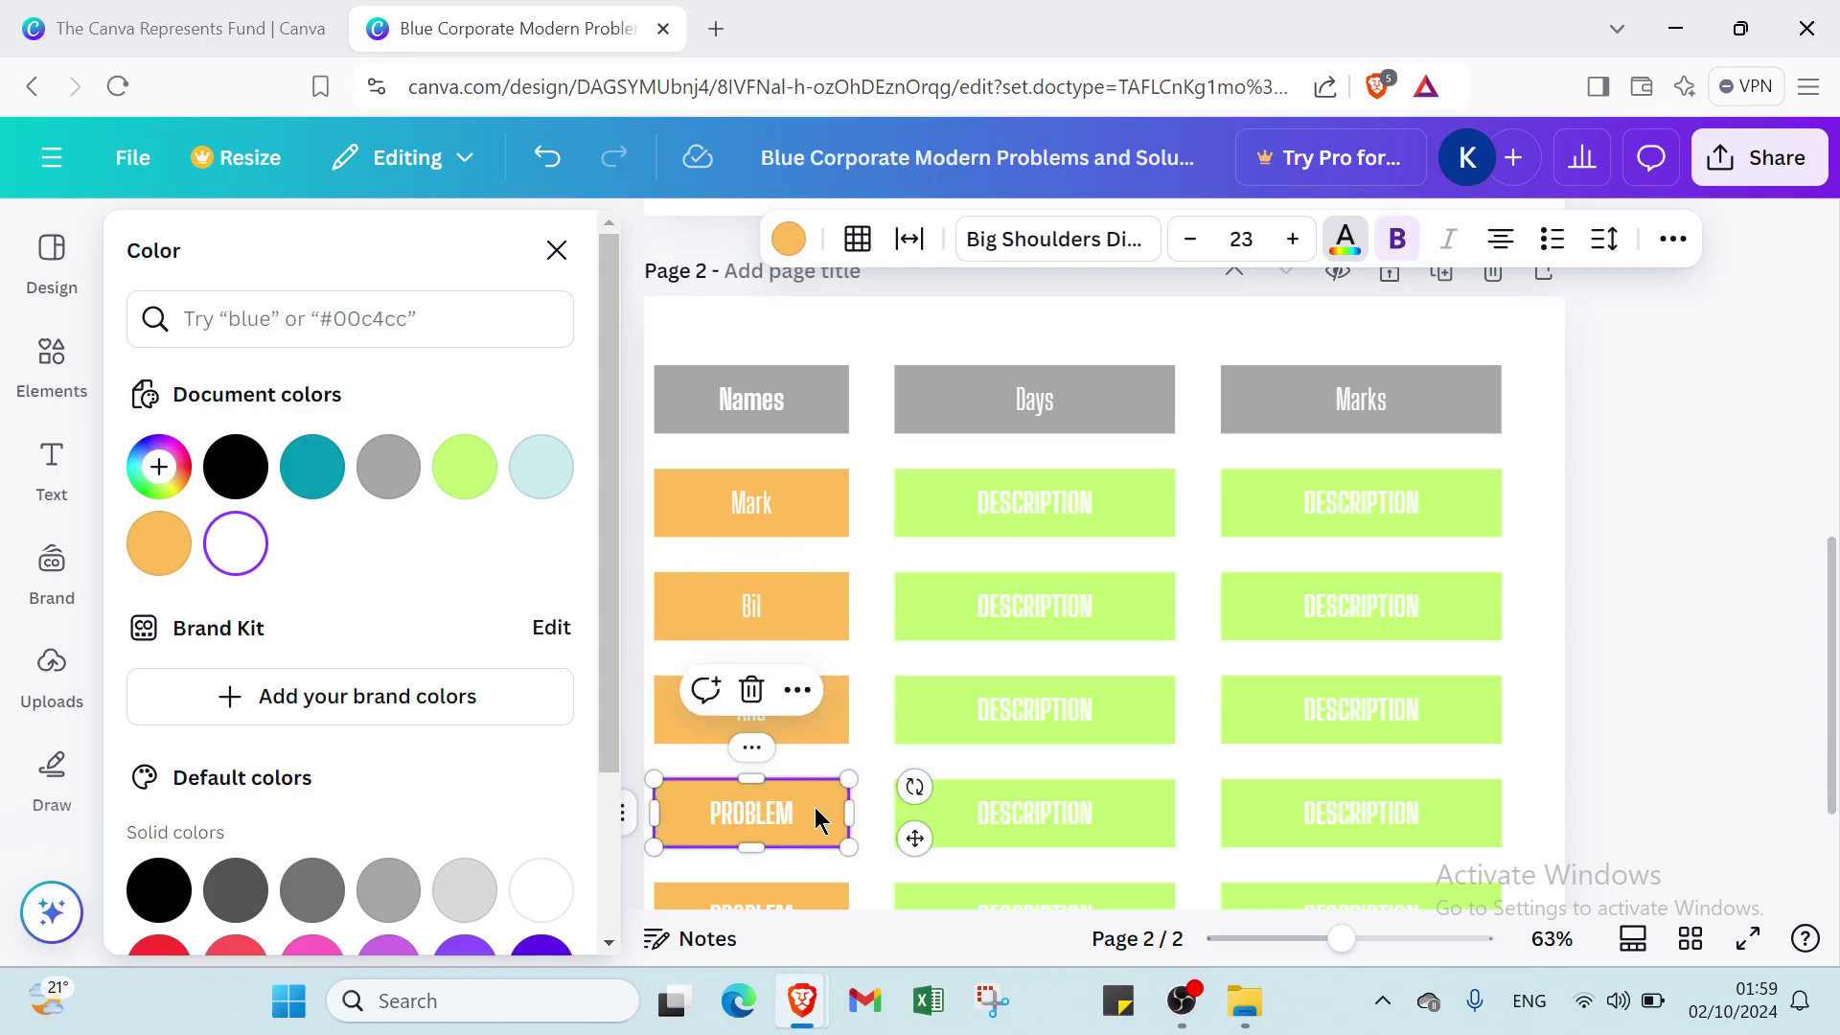
{"action": "key", "text": "BackSpace"}
{"action": "type", "text": "S"}
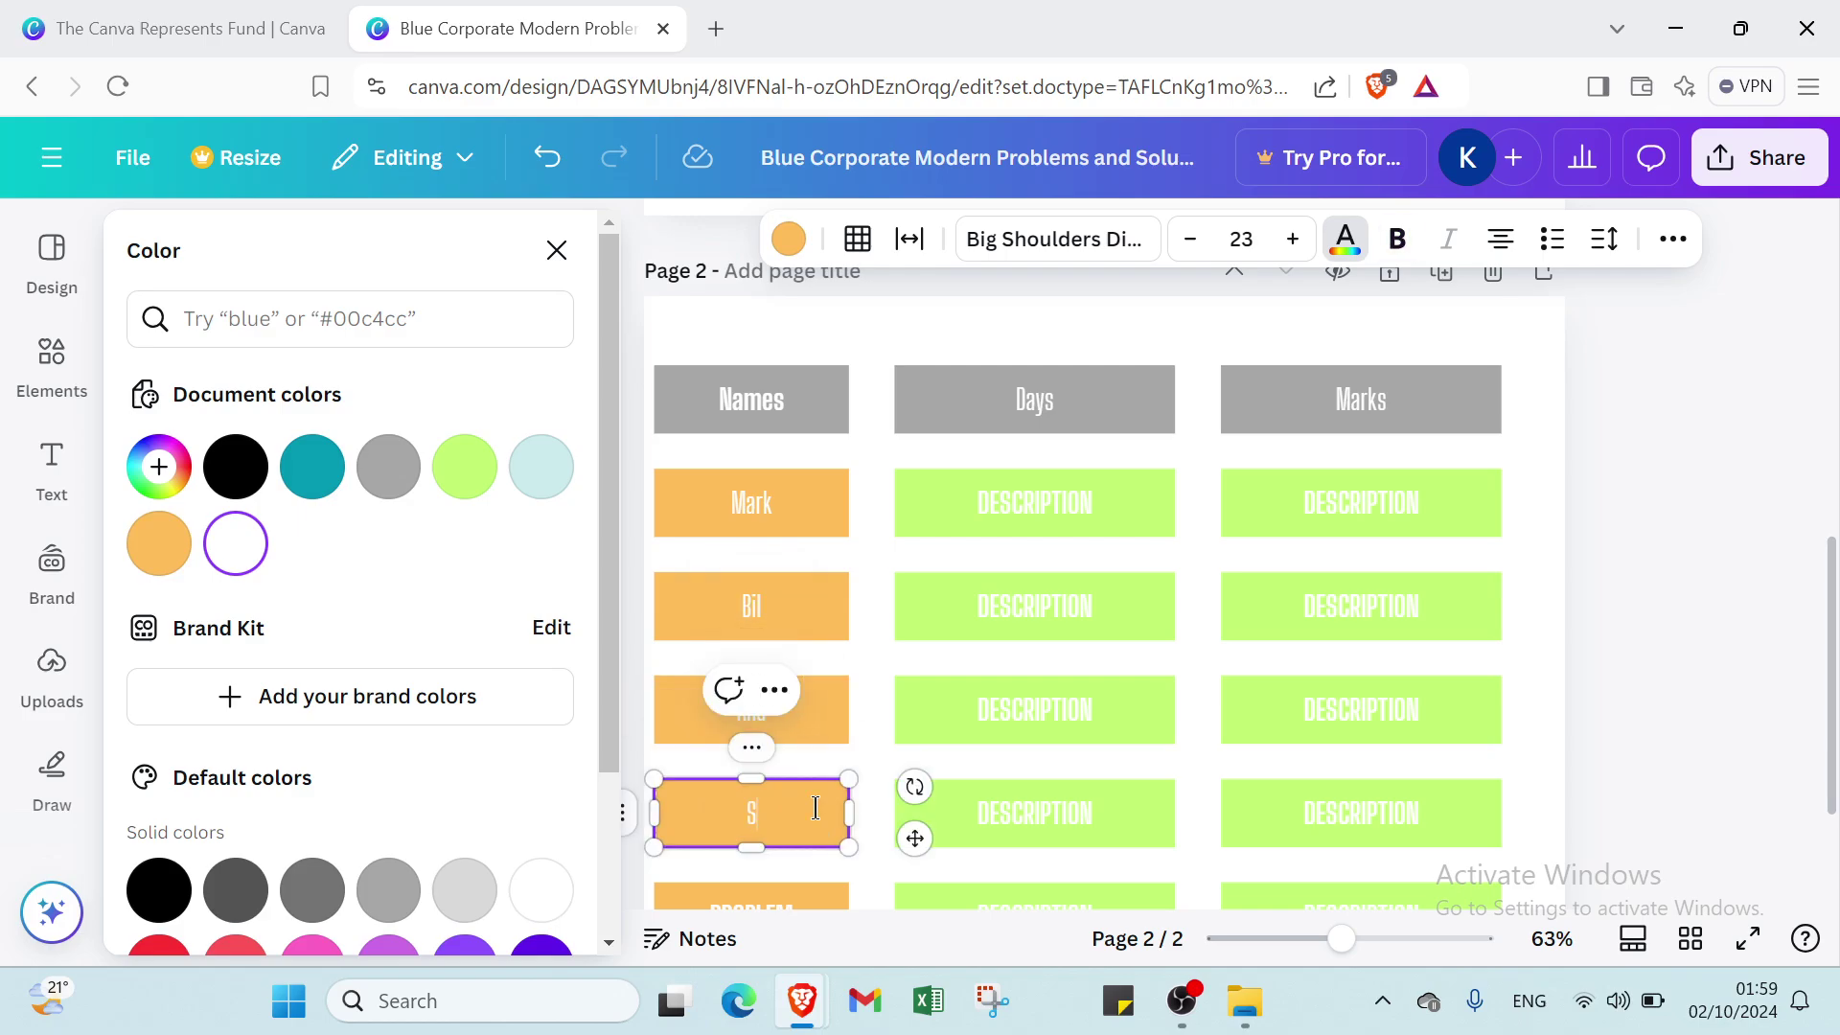
{"action": "type", "text": "elina"}
Step: Replace PROBLEM in the fifth and last orange cell of the Names column with a person's first name
{"action": "scroll", "coordinate": [815, 807], "scroll_direction": "down", "scroll_amount": 2}
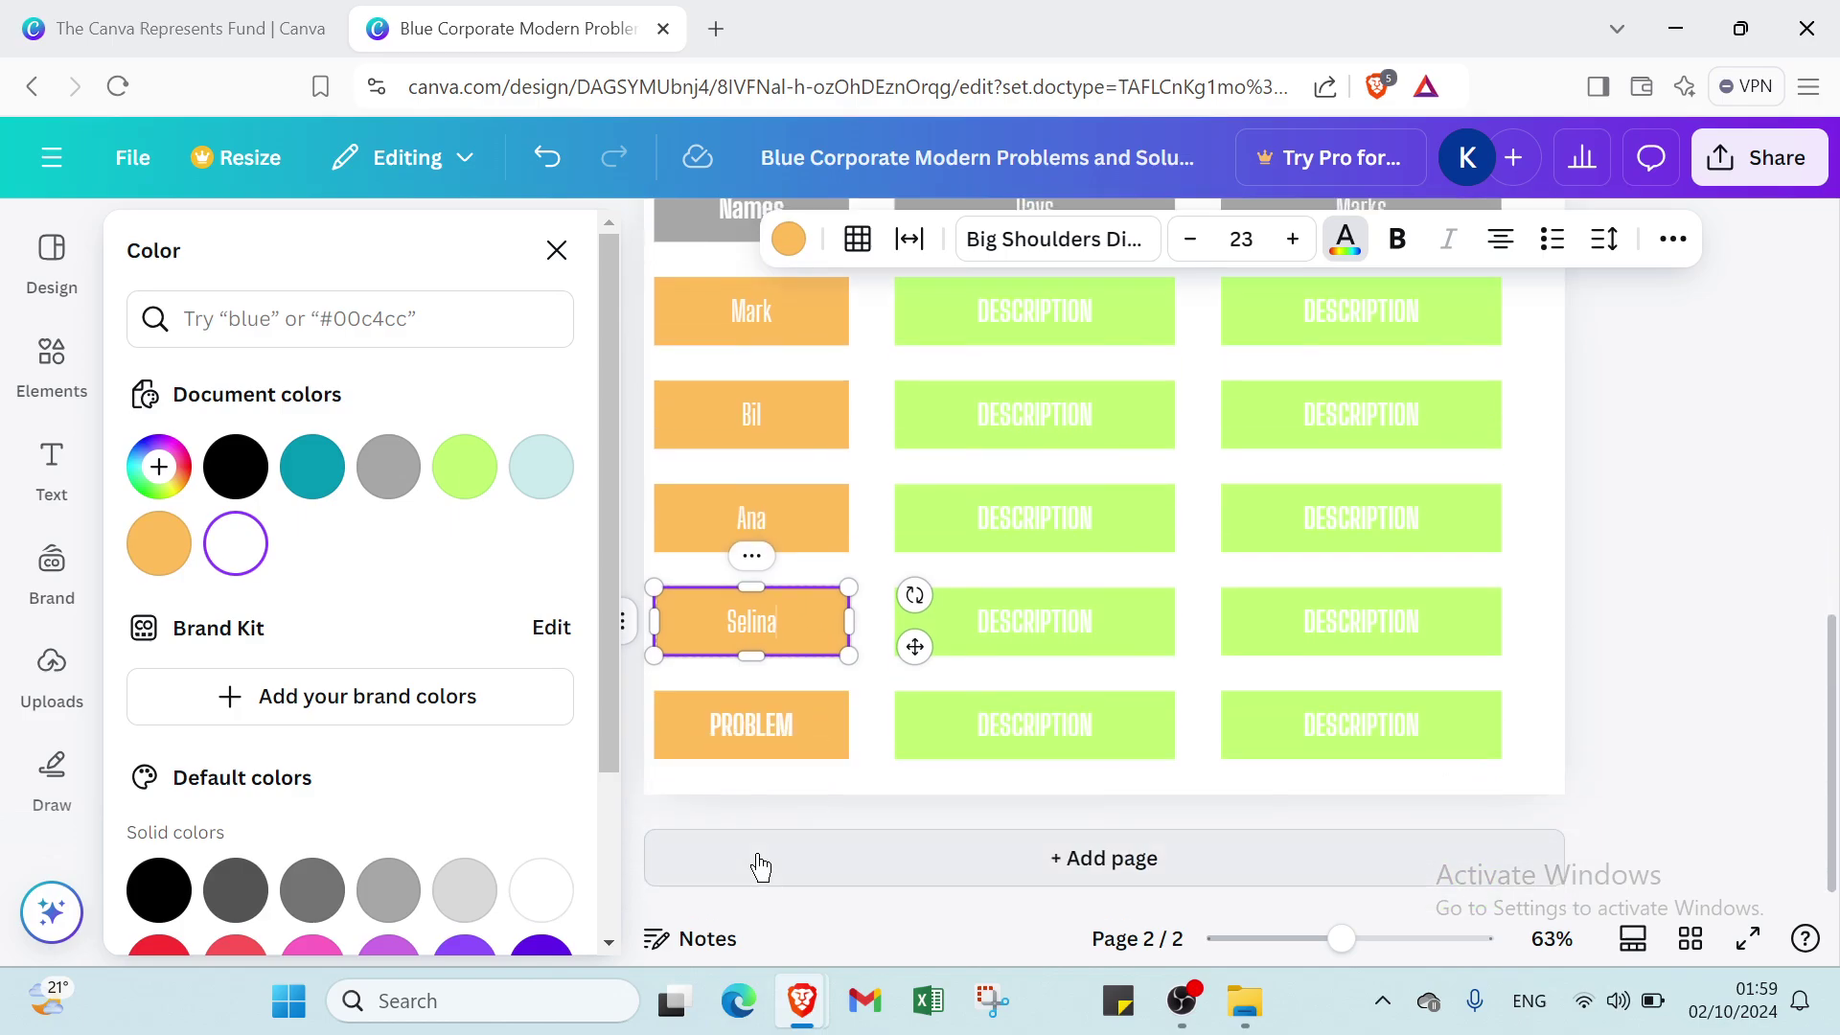
{"action": "left_click", "coordinate": [809, 723]}
{"action": "double_click", "coordinate": [809, 717]}
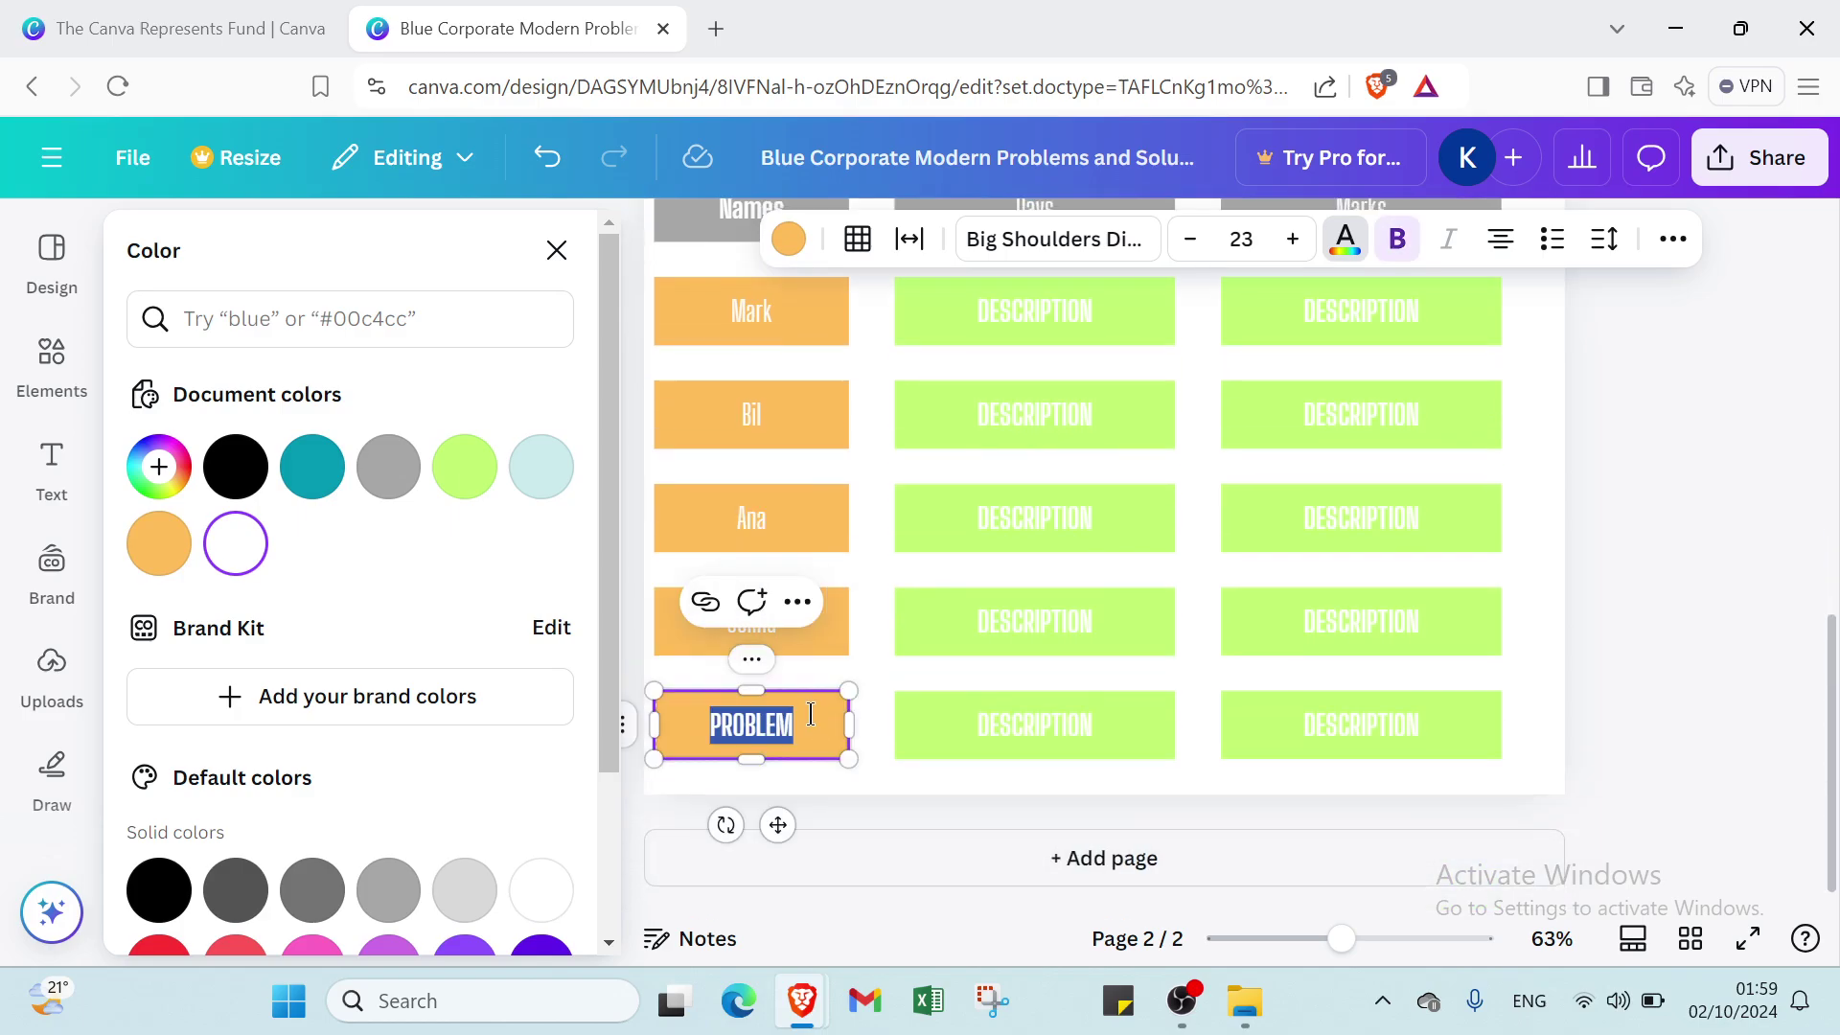
{"action": "key", "text": "BackSpace"}
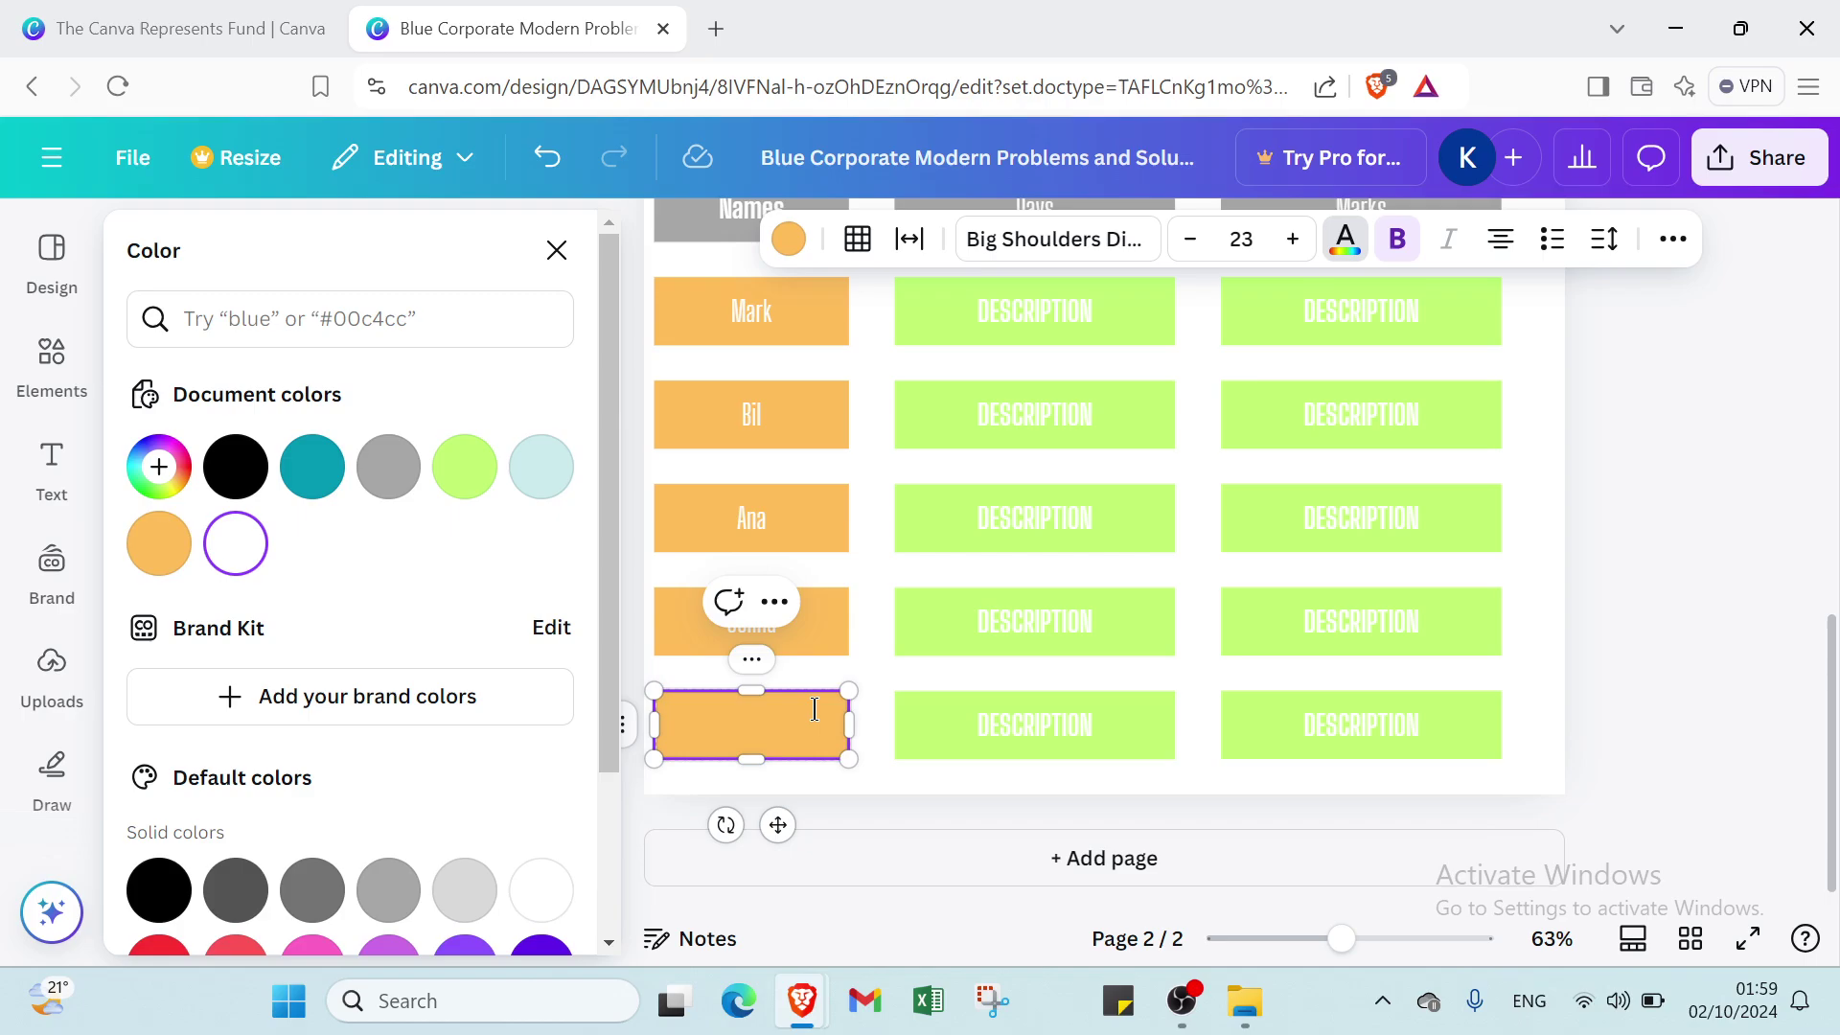
{"action": "type", "text": "S"}
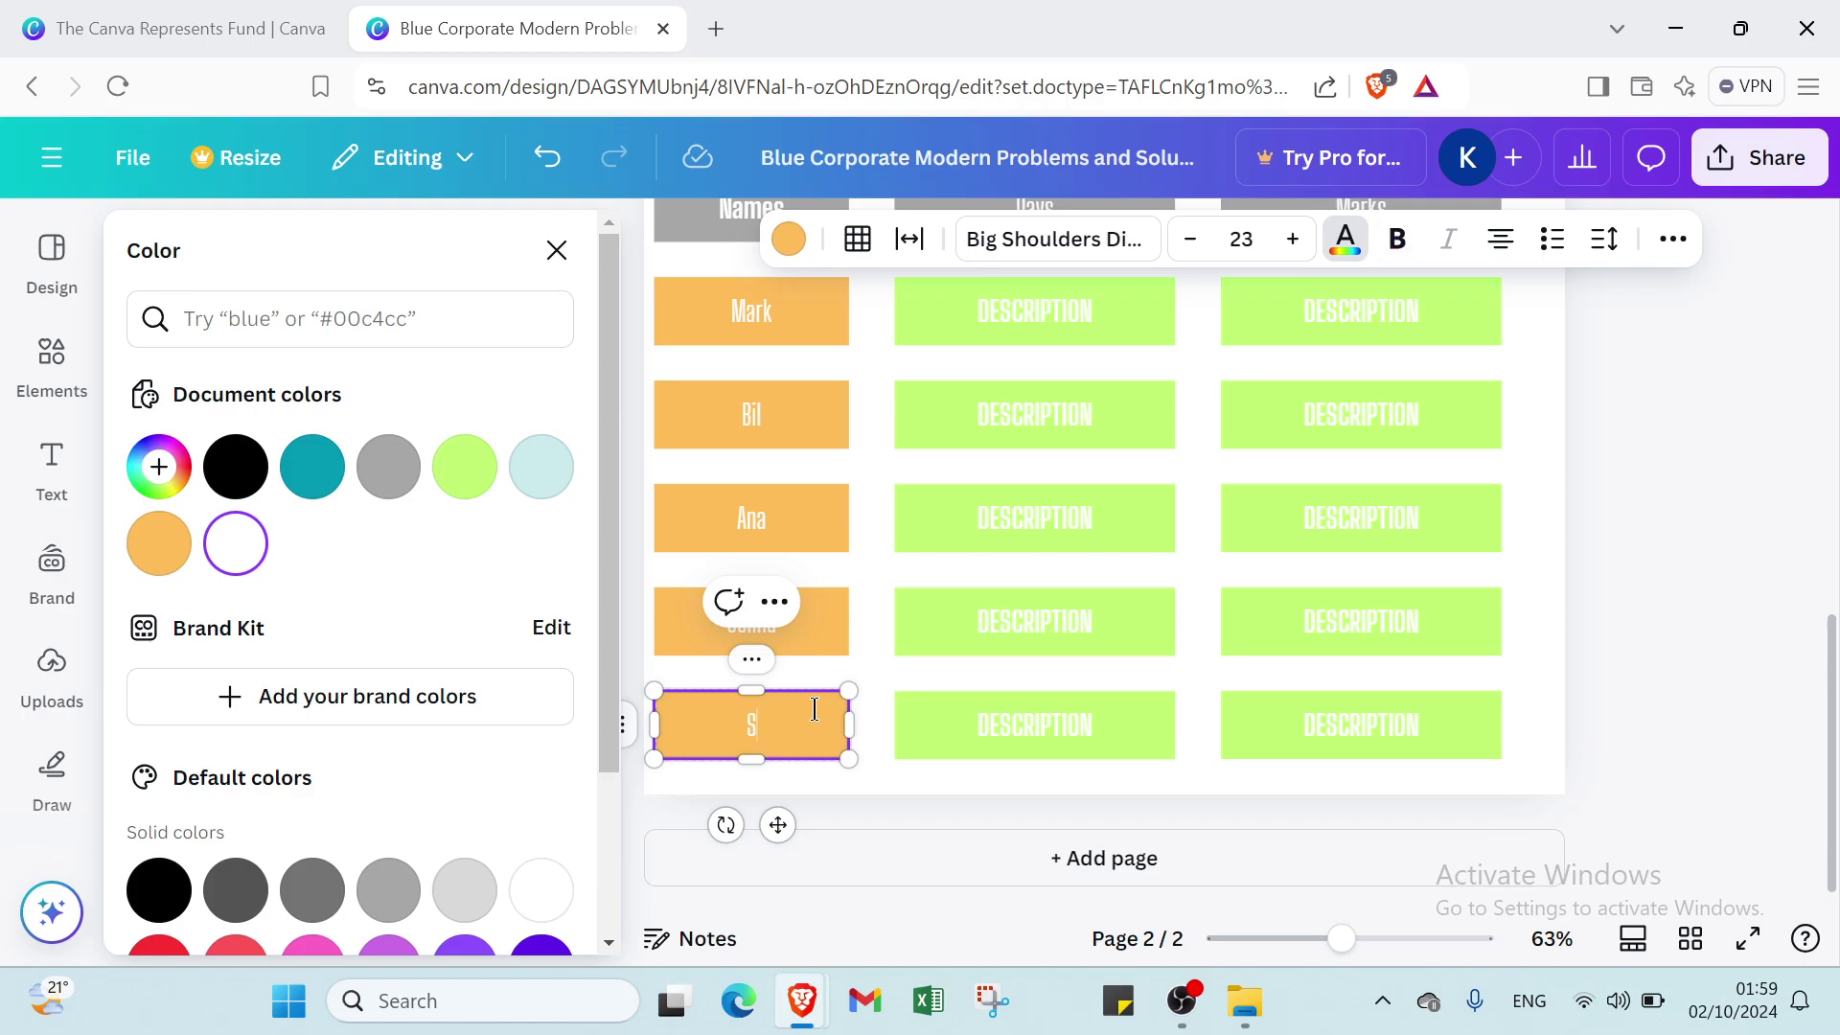
{"action": "key", "text": "BackSpace"}
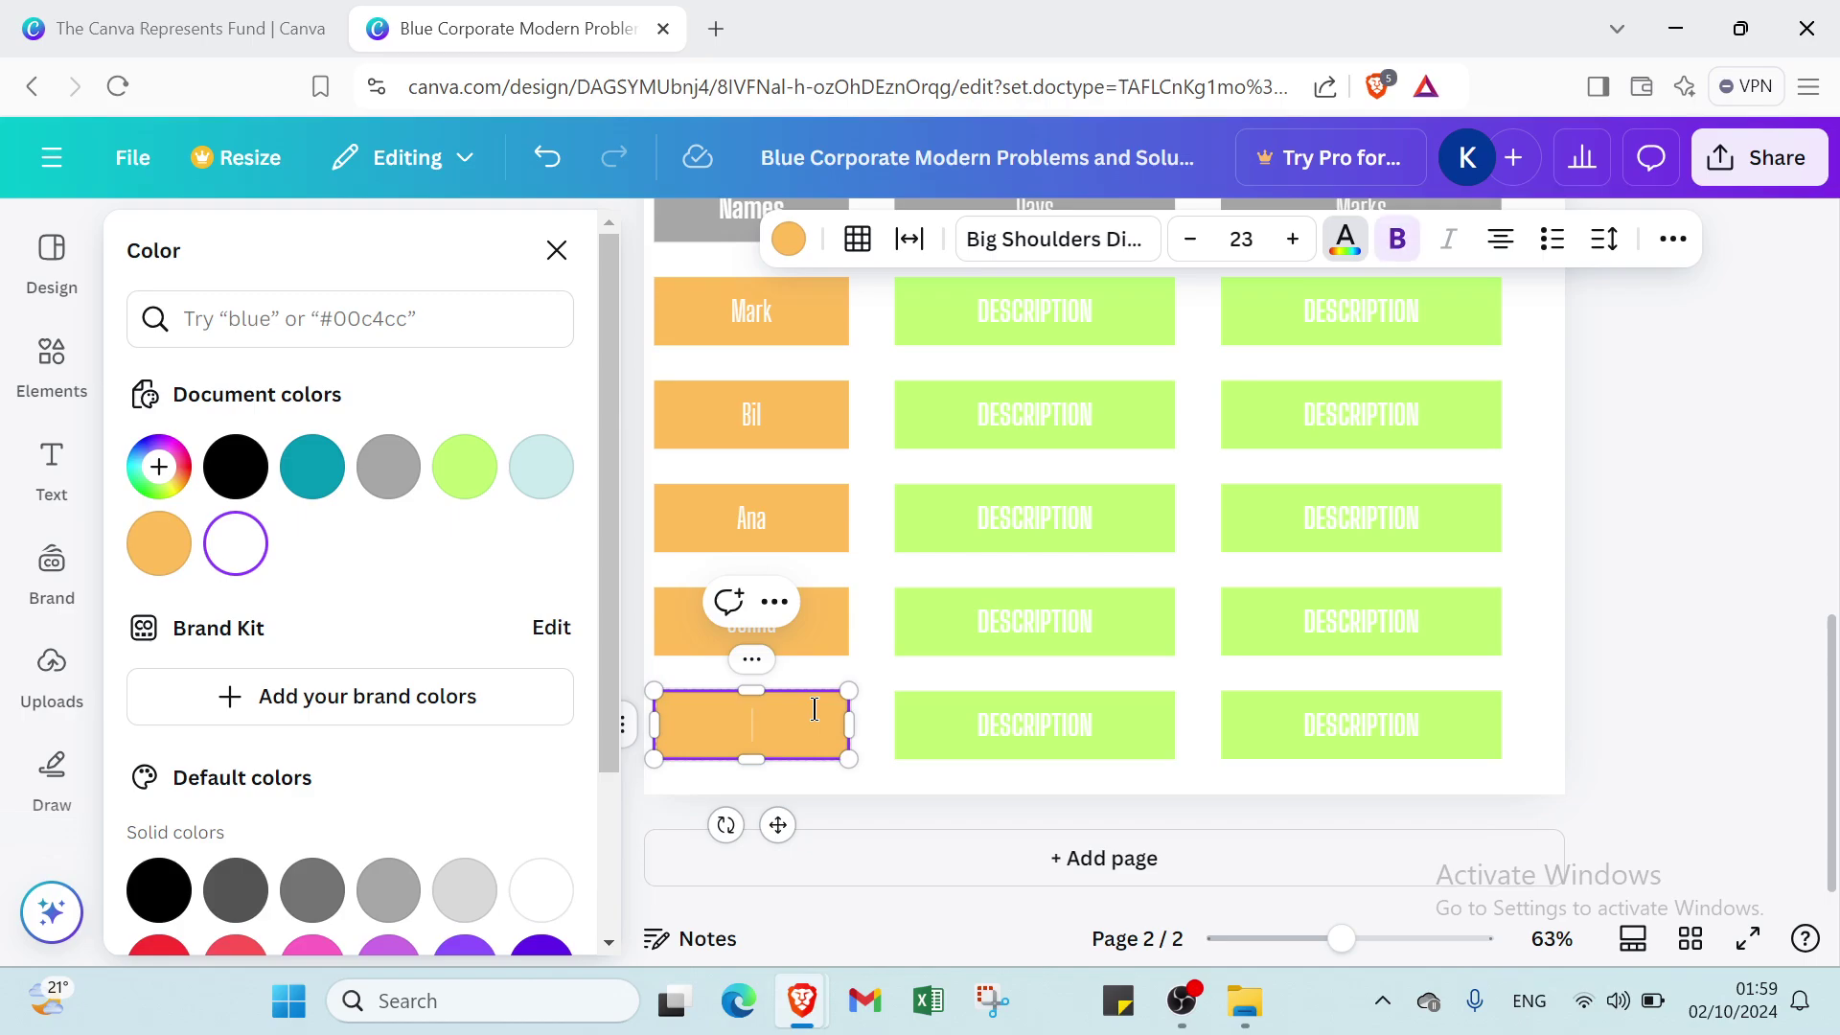
{"action": "type", "text": "Harry"}
Step: Change the first two green cells under Days from DESCRIPTION to Monday and Tuesday
{"action": "scroll", "coordinate": [824, 661], "scroll_direction": "up", "scroll_amount": 2}
{"action": "left_click", "coordinate": [1033, 514]}
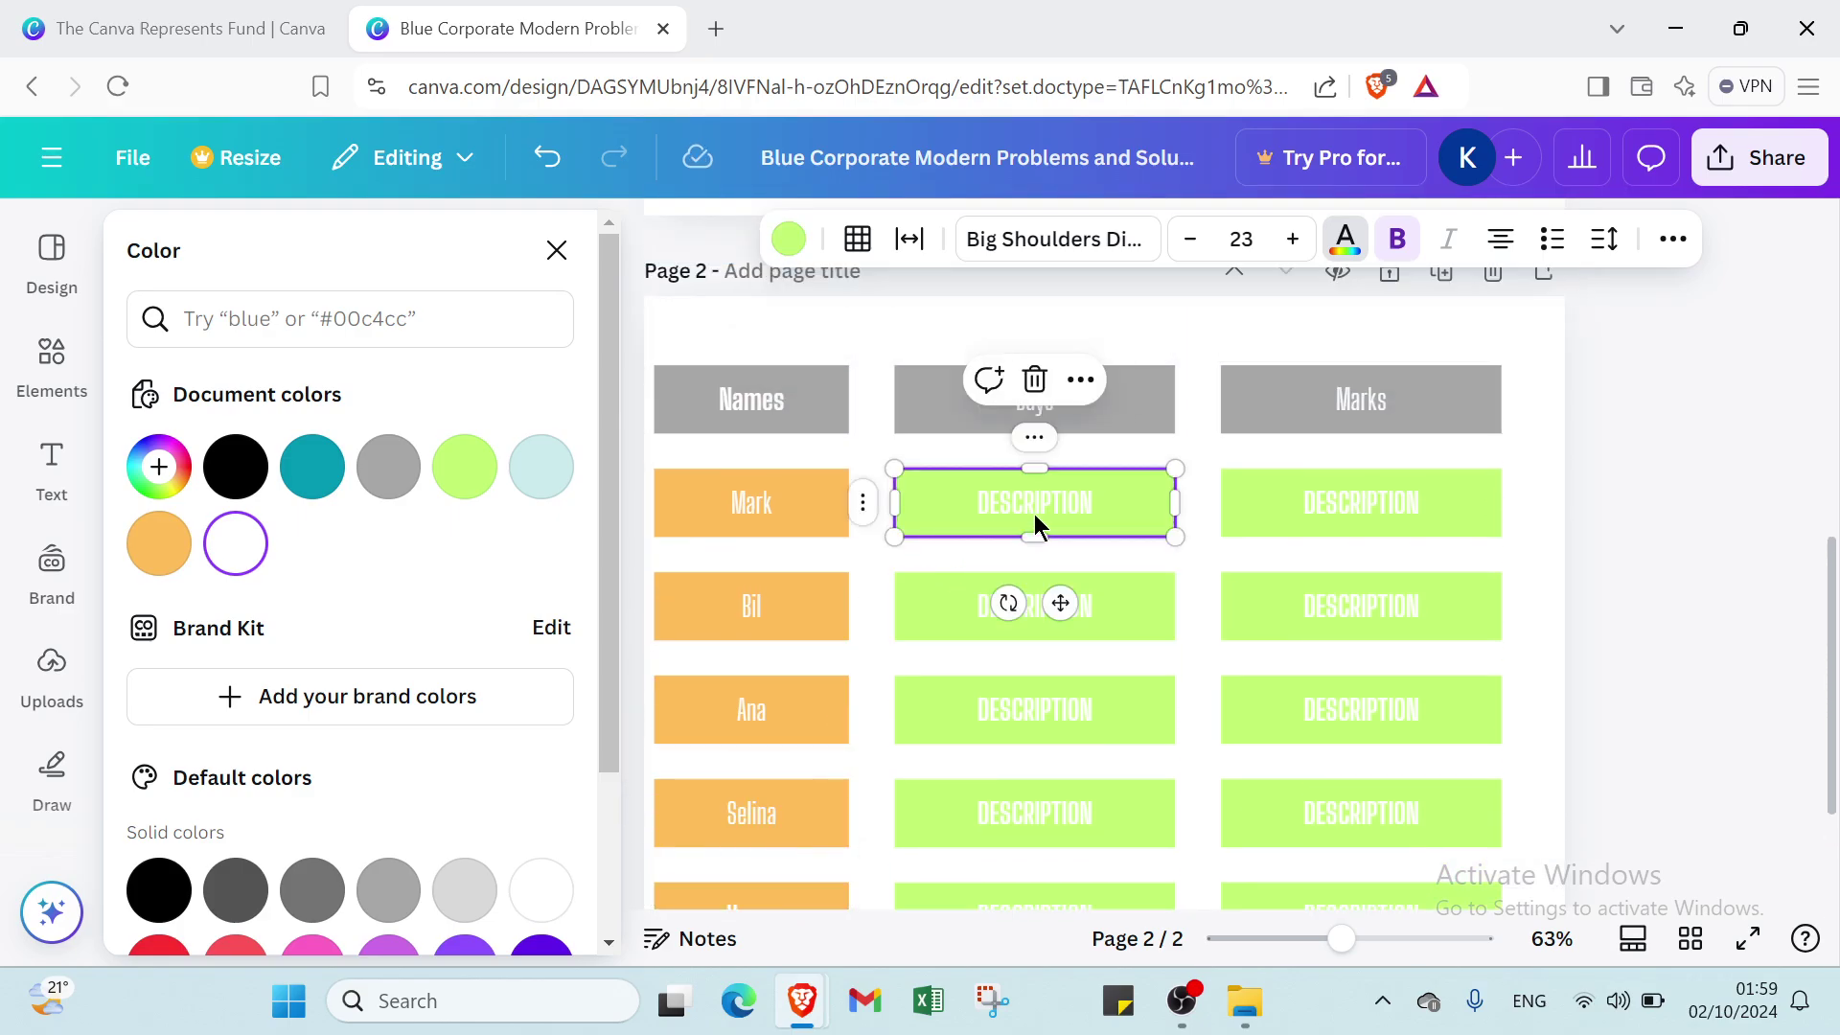
{"action": "double_click", "coordinate": [1033, 514]}
{"action": "key", "text": "BackSpace"}
{"action": "type", "text": "M"}
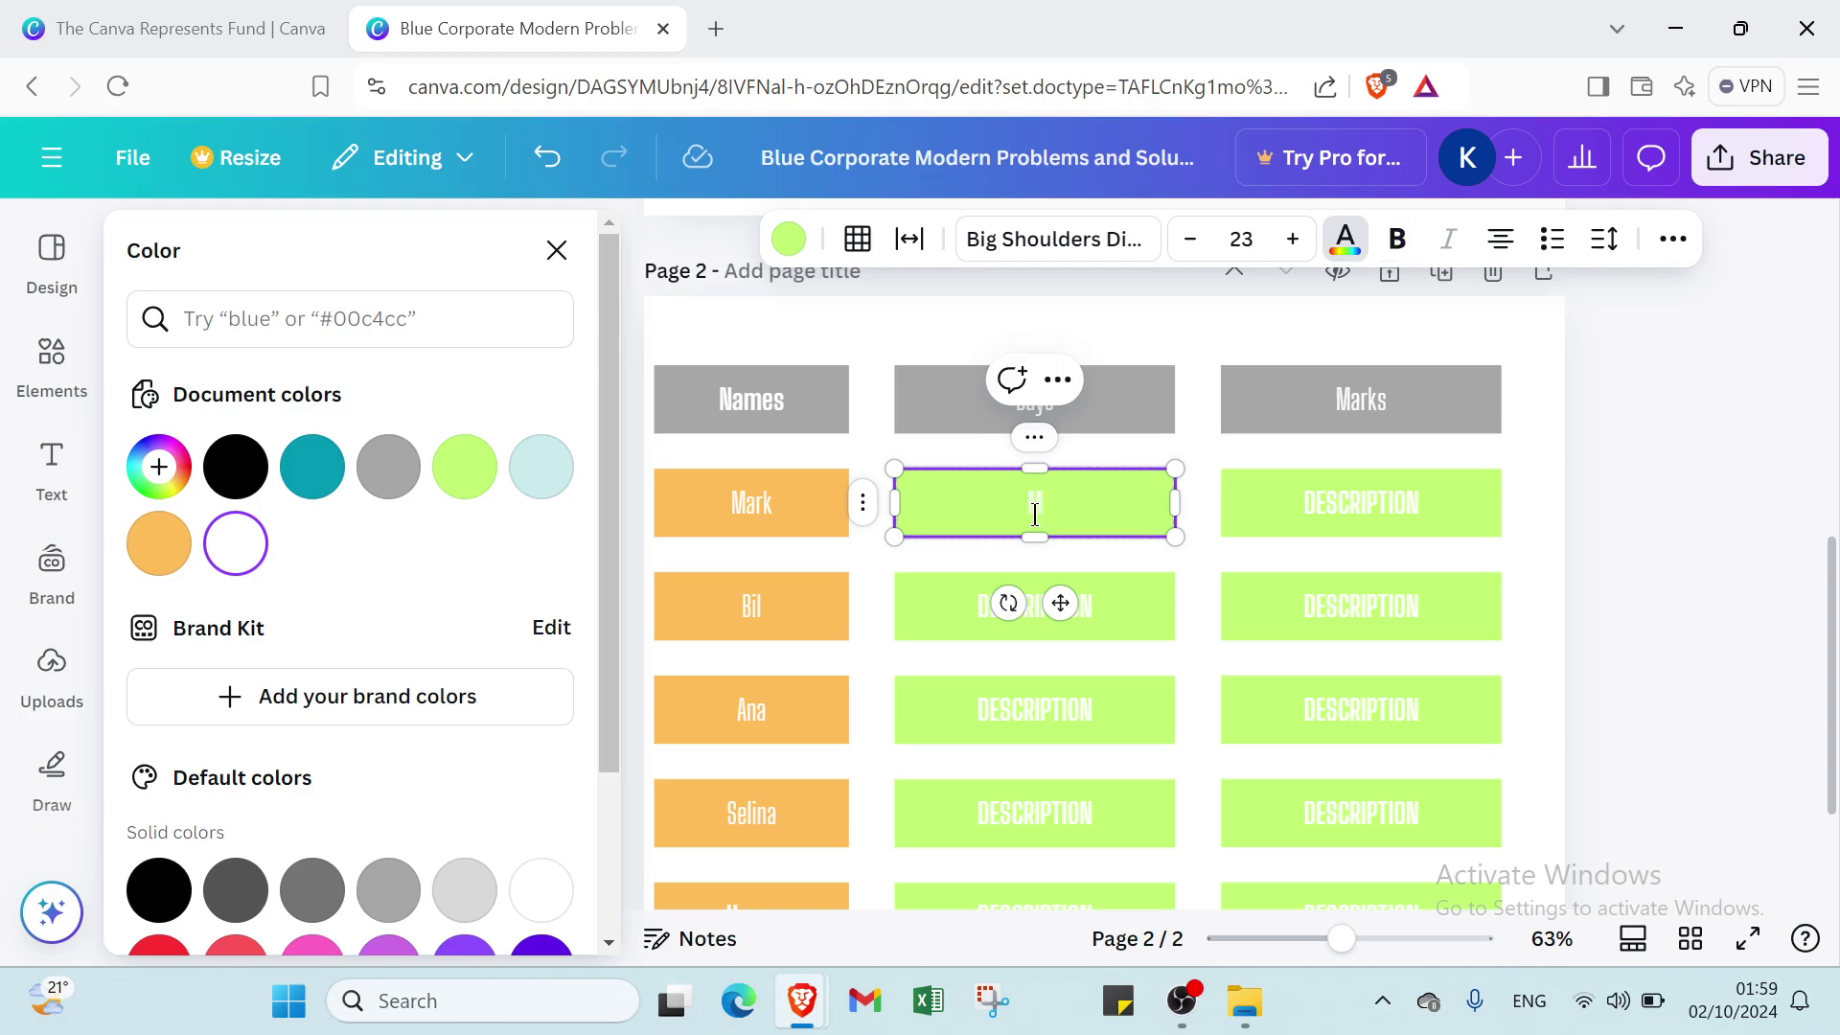
{"action": "type", "text": "onday"}
{"action": "double_click", "coordinate": [1124, 595]}
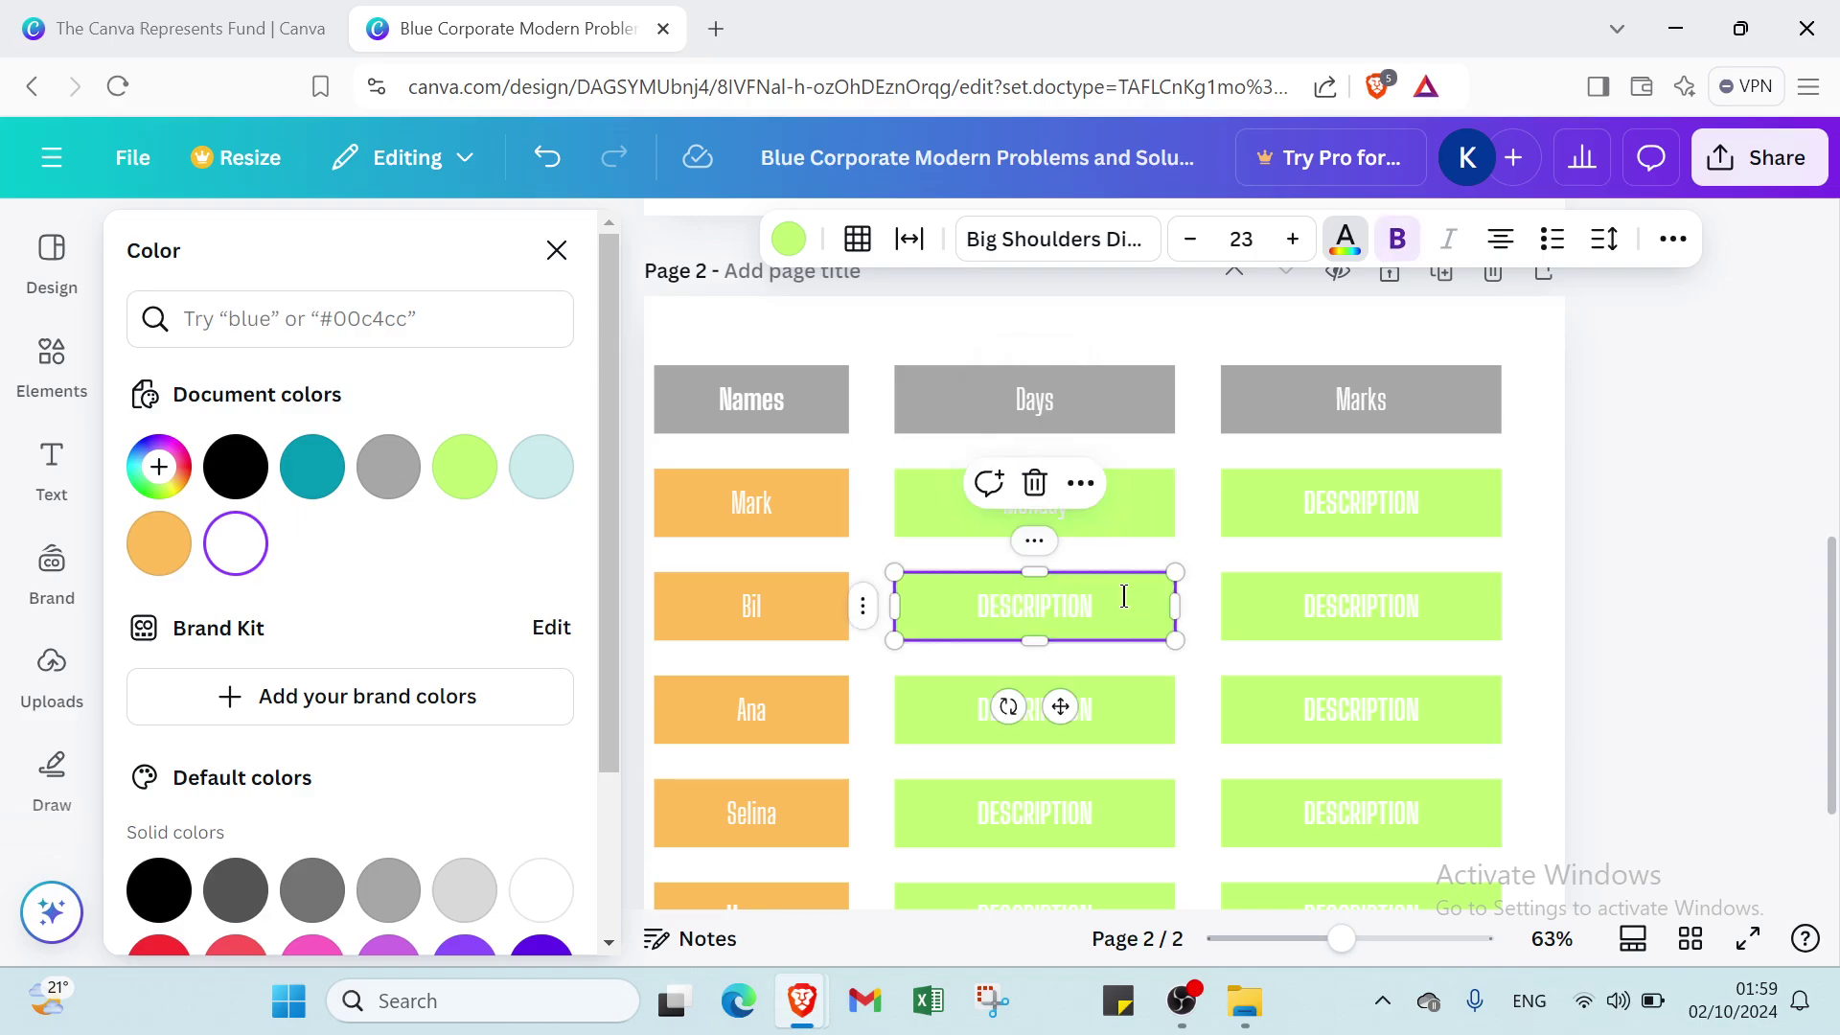
{"action": "key", "text": "BackSpace"}
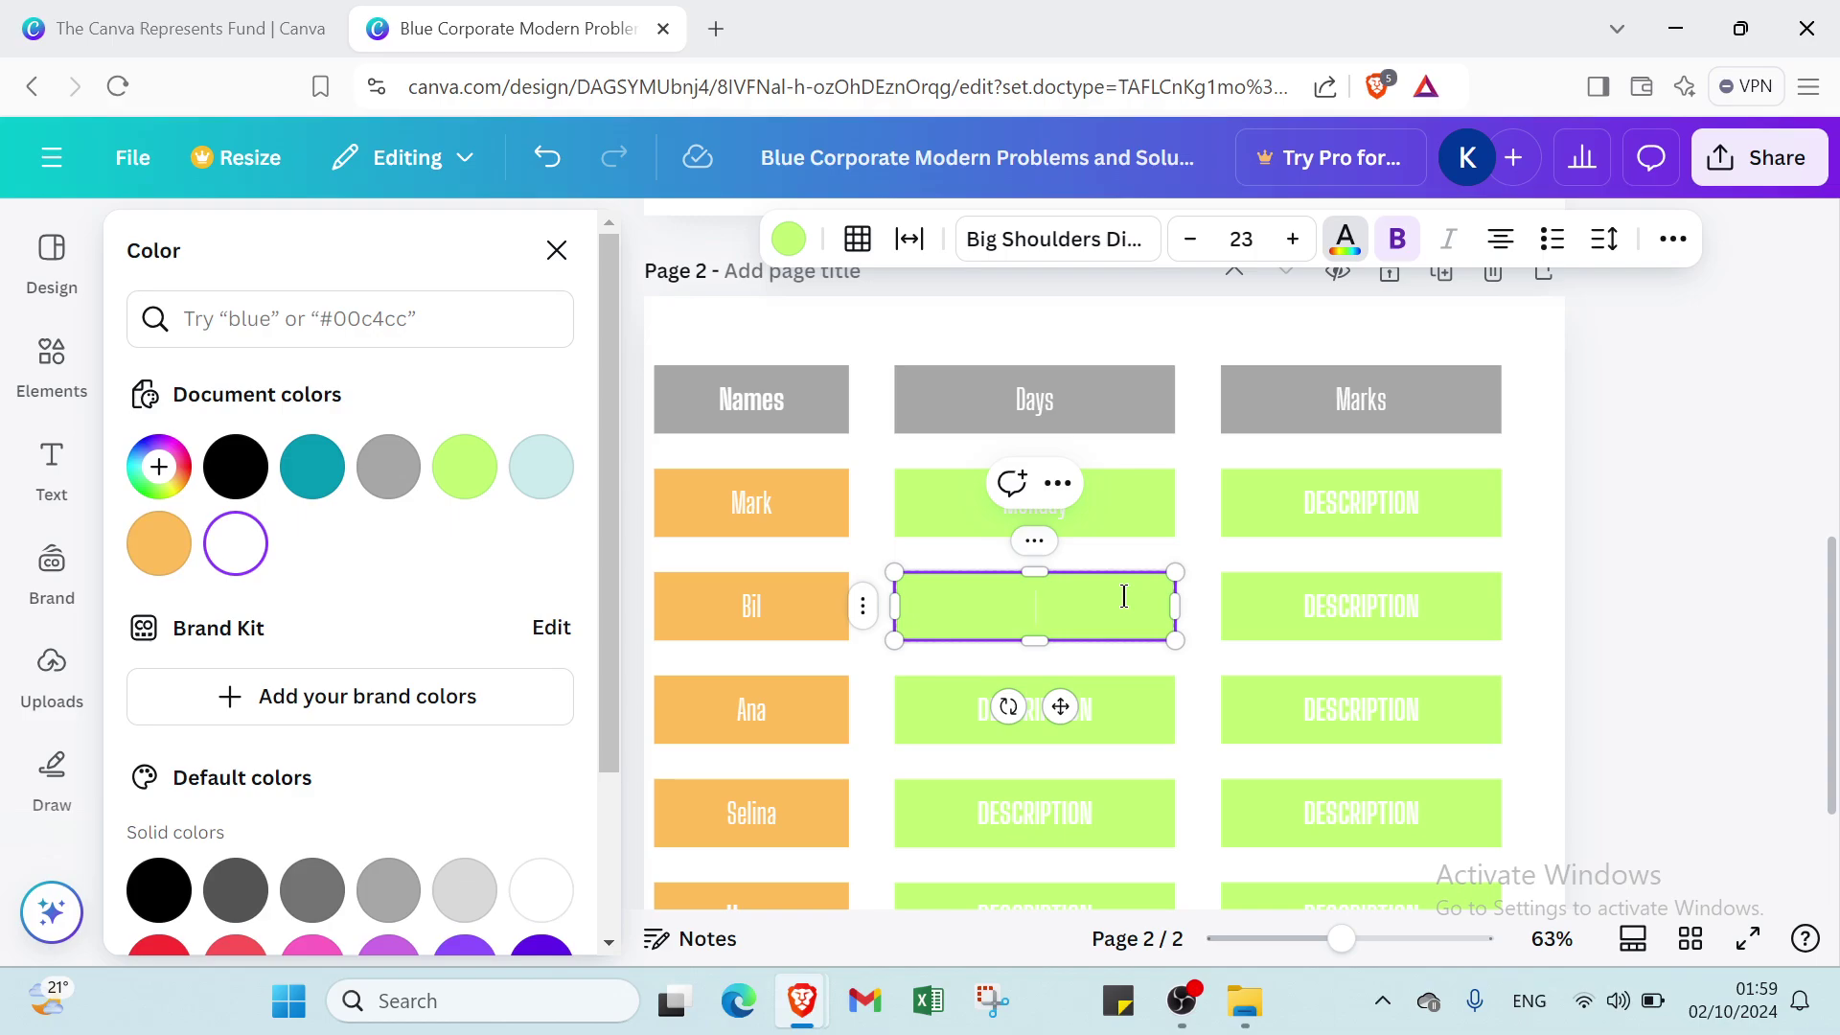
{"action": "type", "text": "Tuesday"}
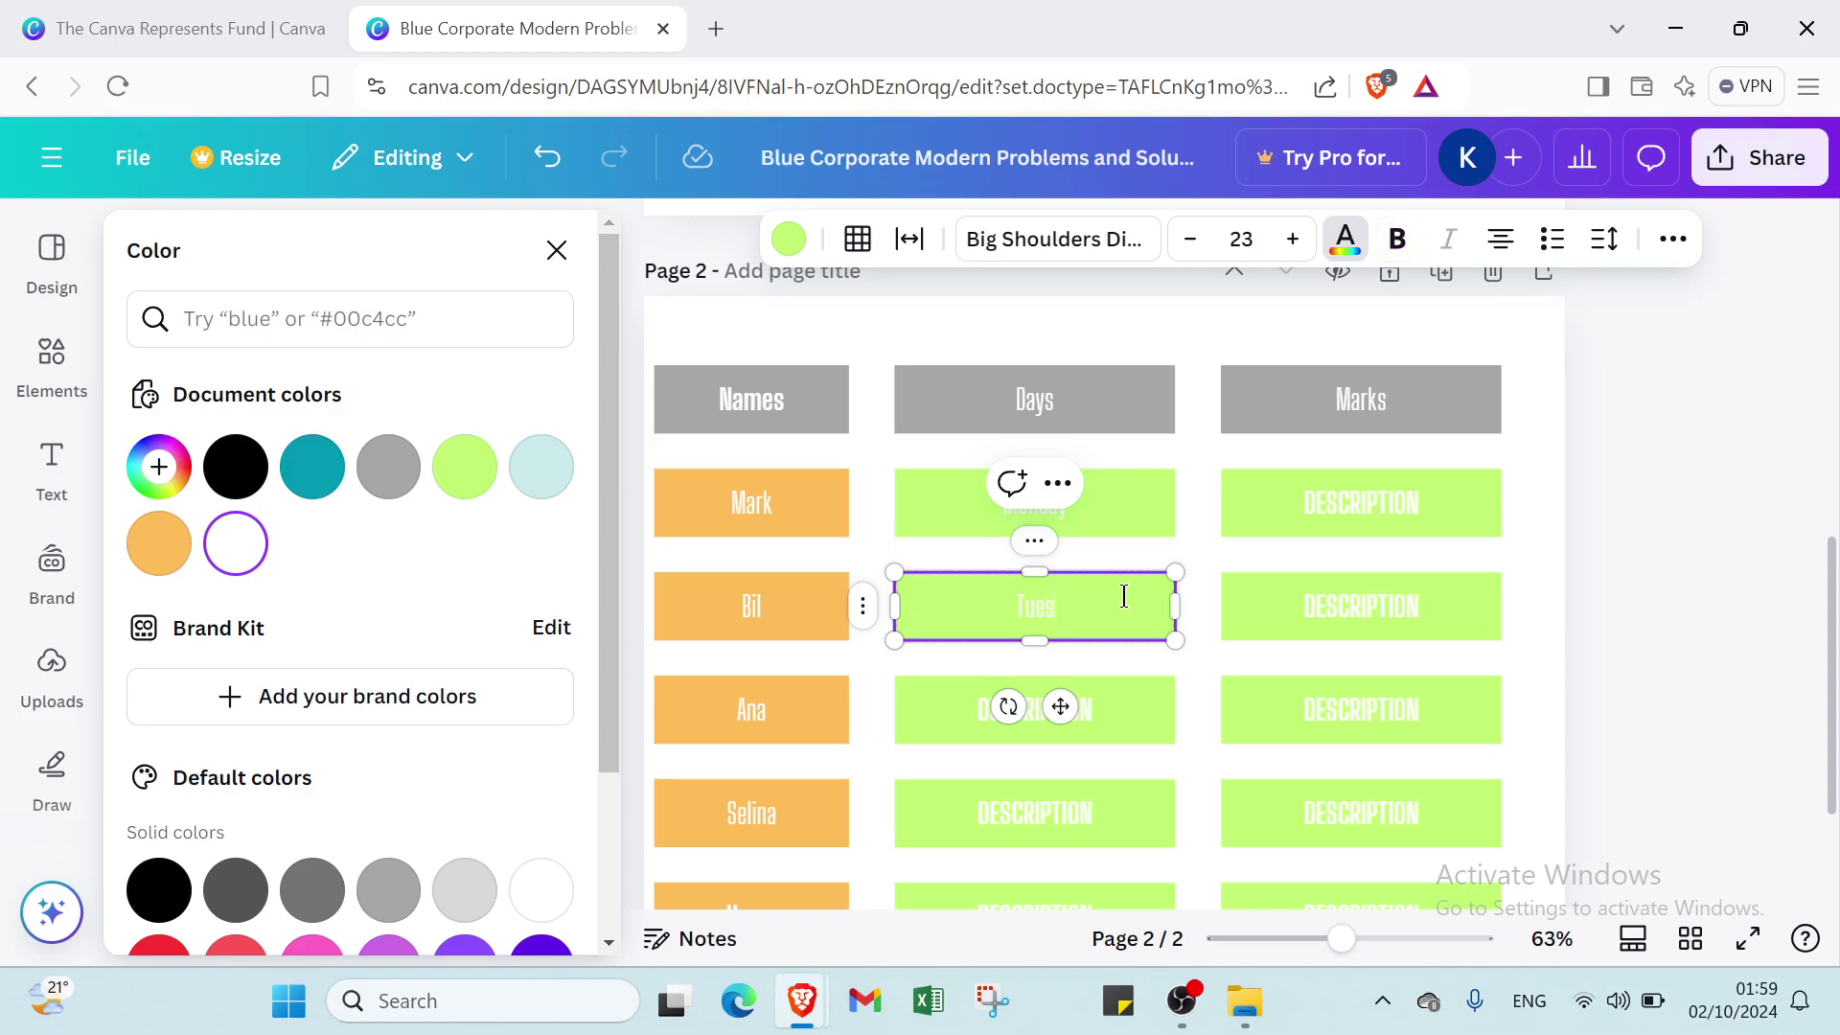
Step: Replace DESCRIPTION with Friday in the third row and Wednesday in the fourth row of the Days column
{"action": "left_click", "coordinate": [1096, 699]}
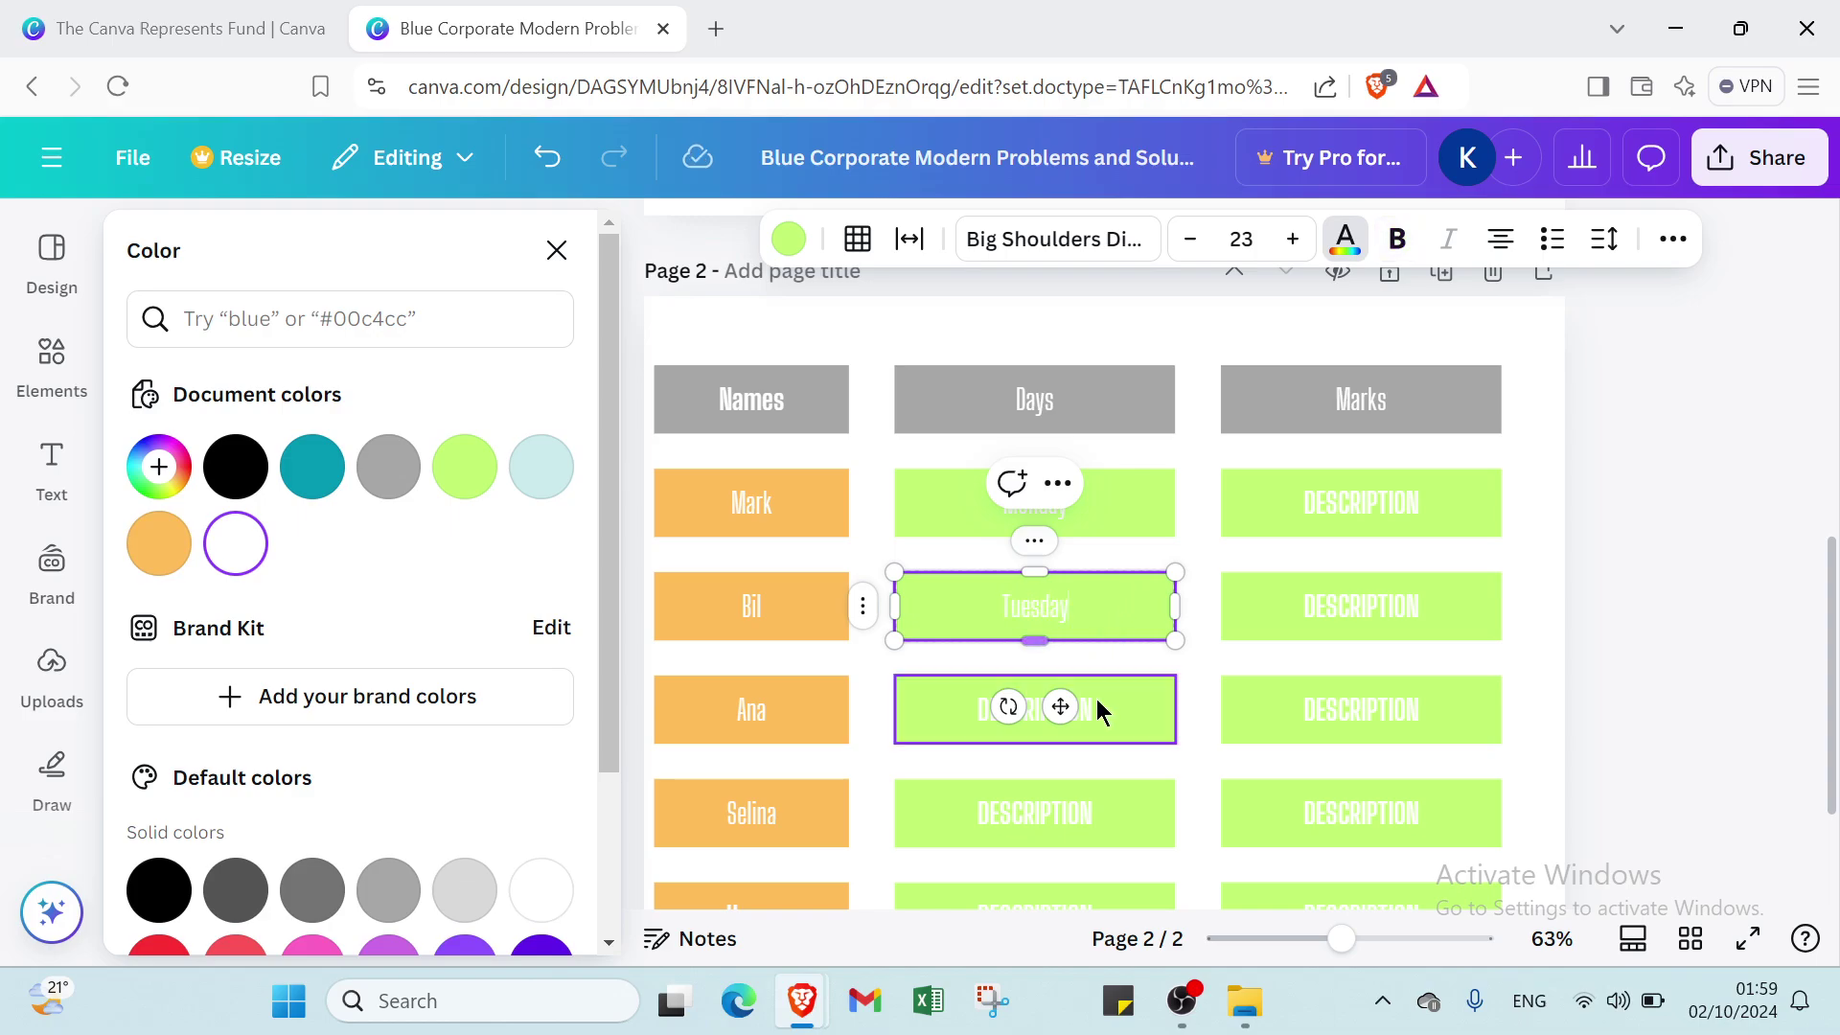
{"action": "double_click", "coordinate": [1101, 703]}
{"action": "key", "text": "BackSpace"}
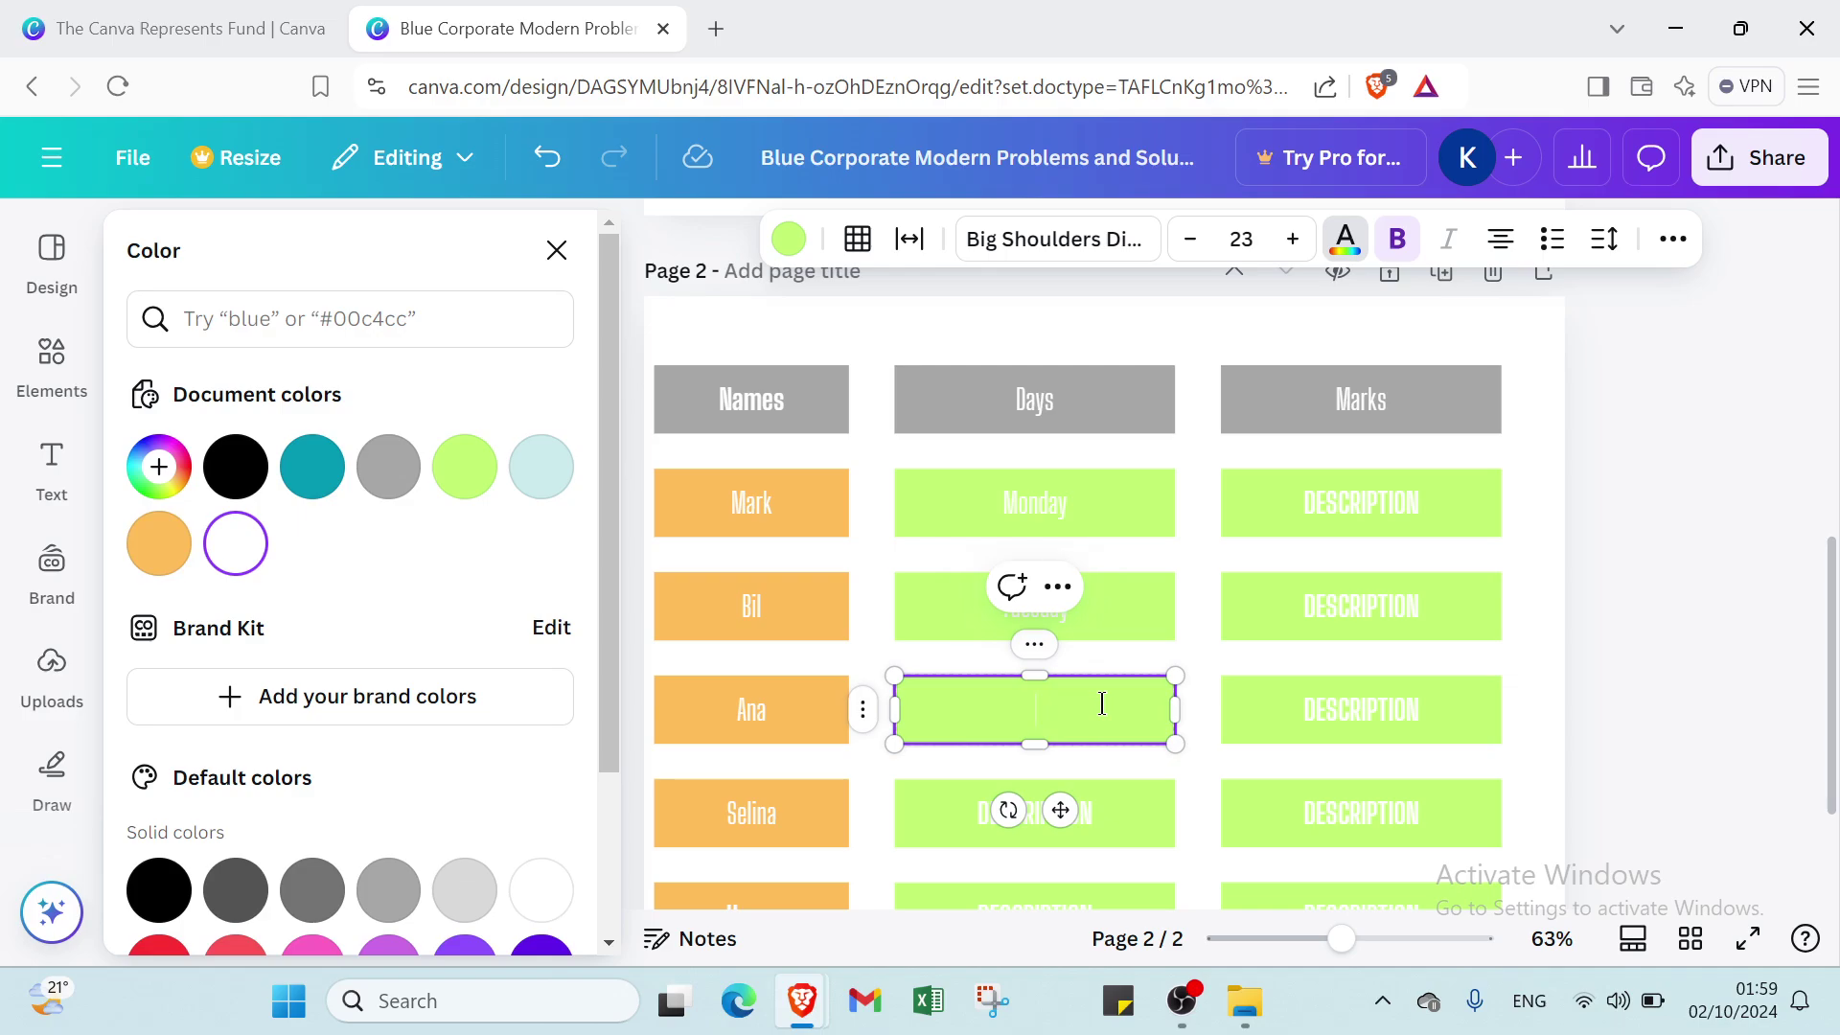
{"action": "type", "text": "Fr"}
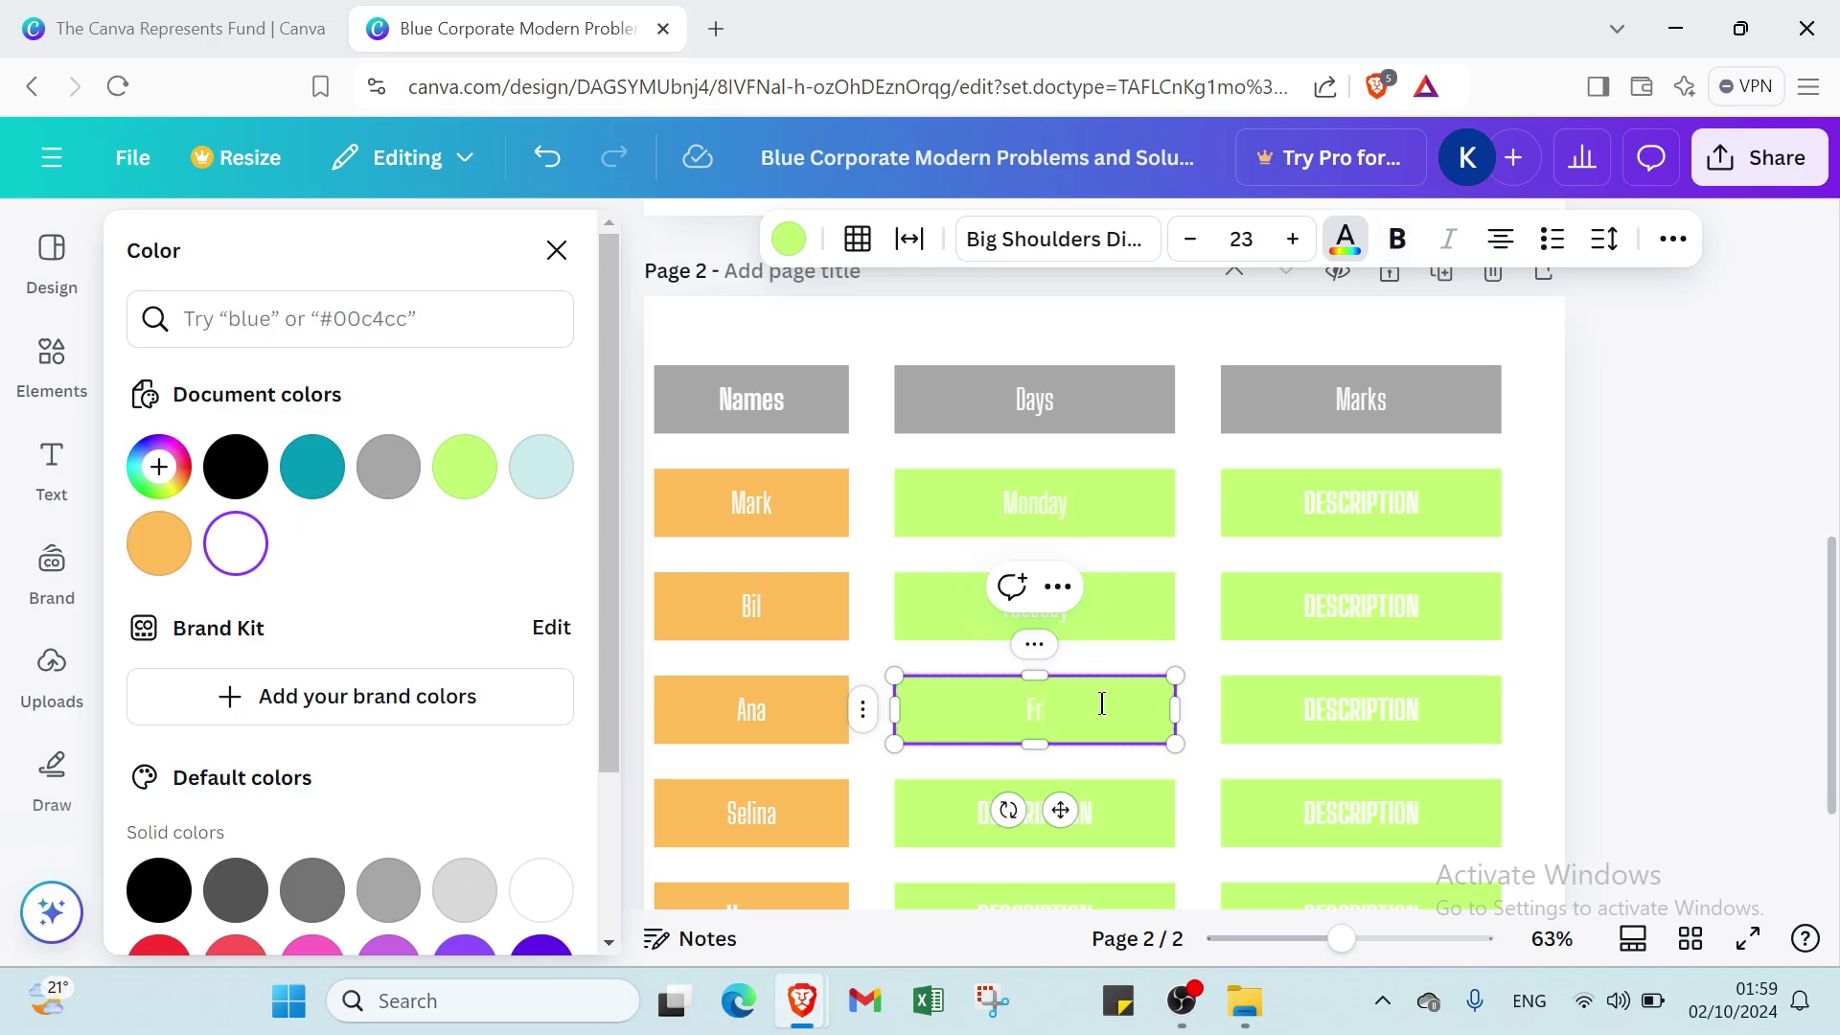
{"action": "type", "text": "iday"}
{"action": "left_click", "coordinate": [1100, 824]}
{"action": "double_click", "coordinate": [1100, 824]}
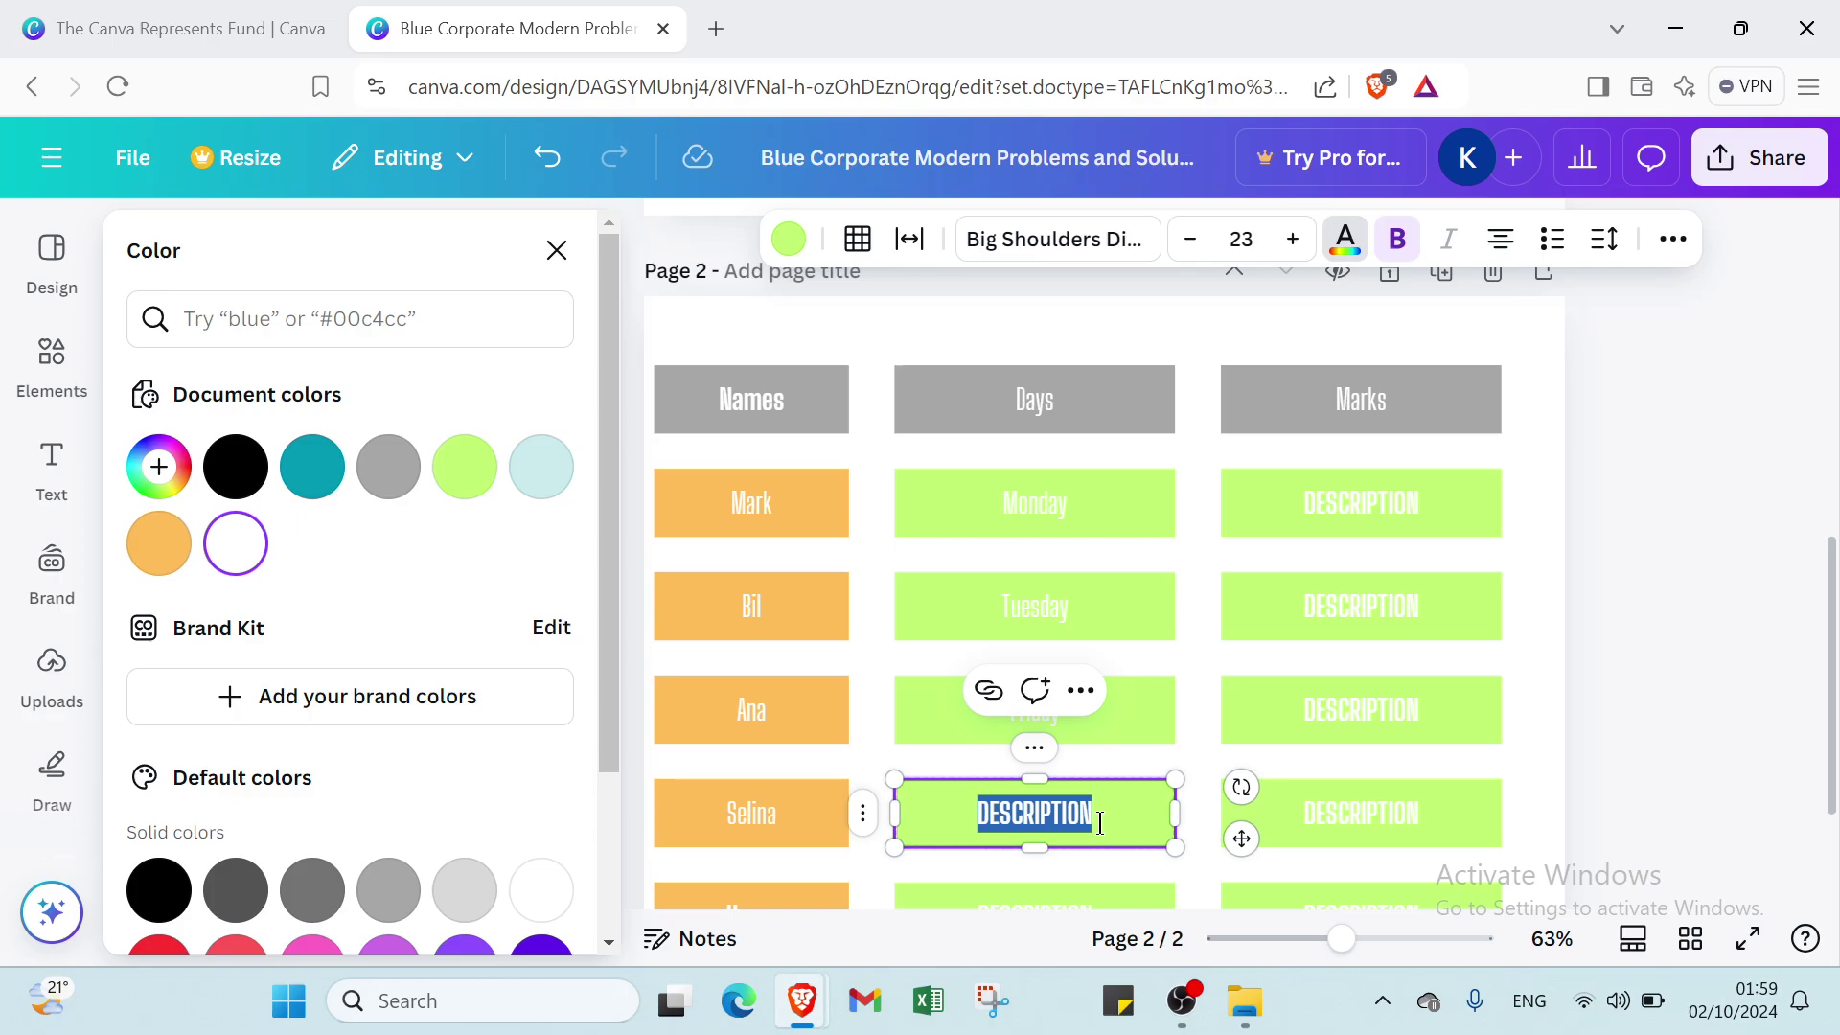
{"action": "key", "text": "BackSpace"}
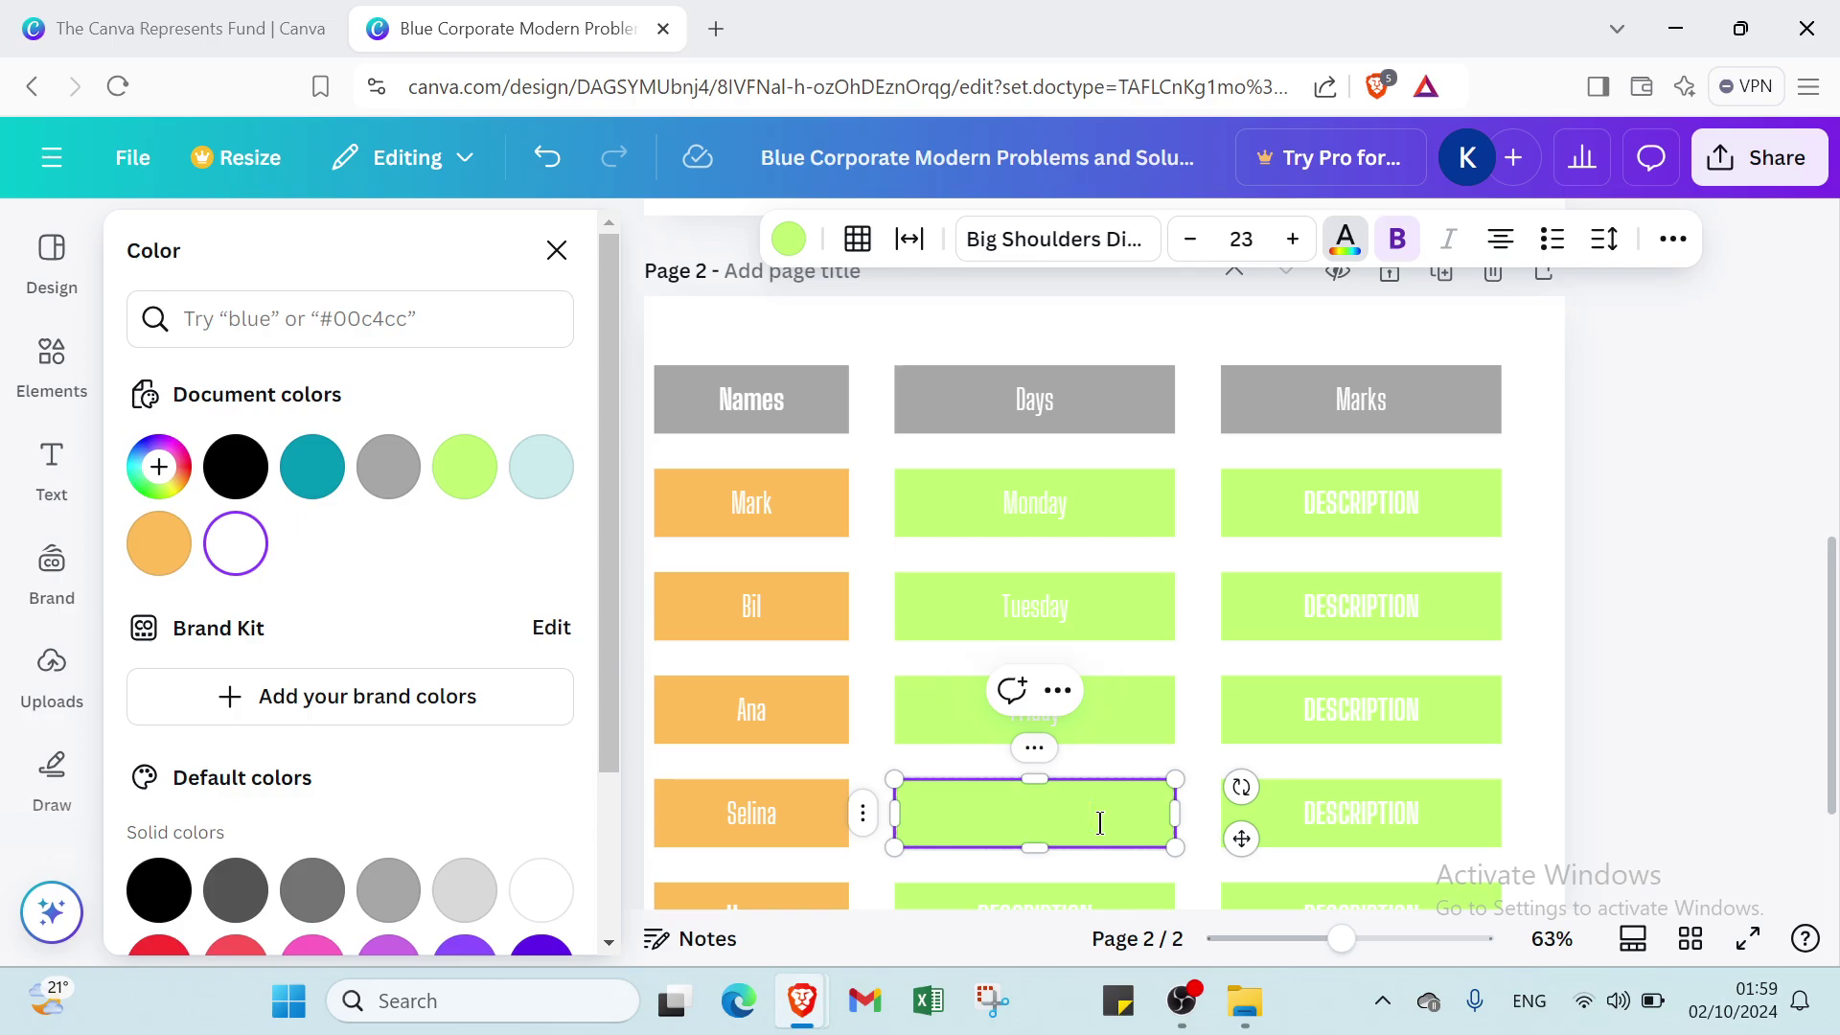
{"action": "type", "text": "Wed"}
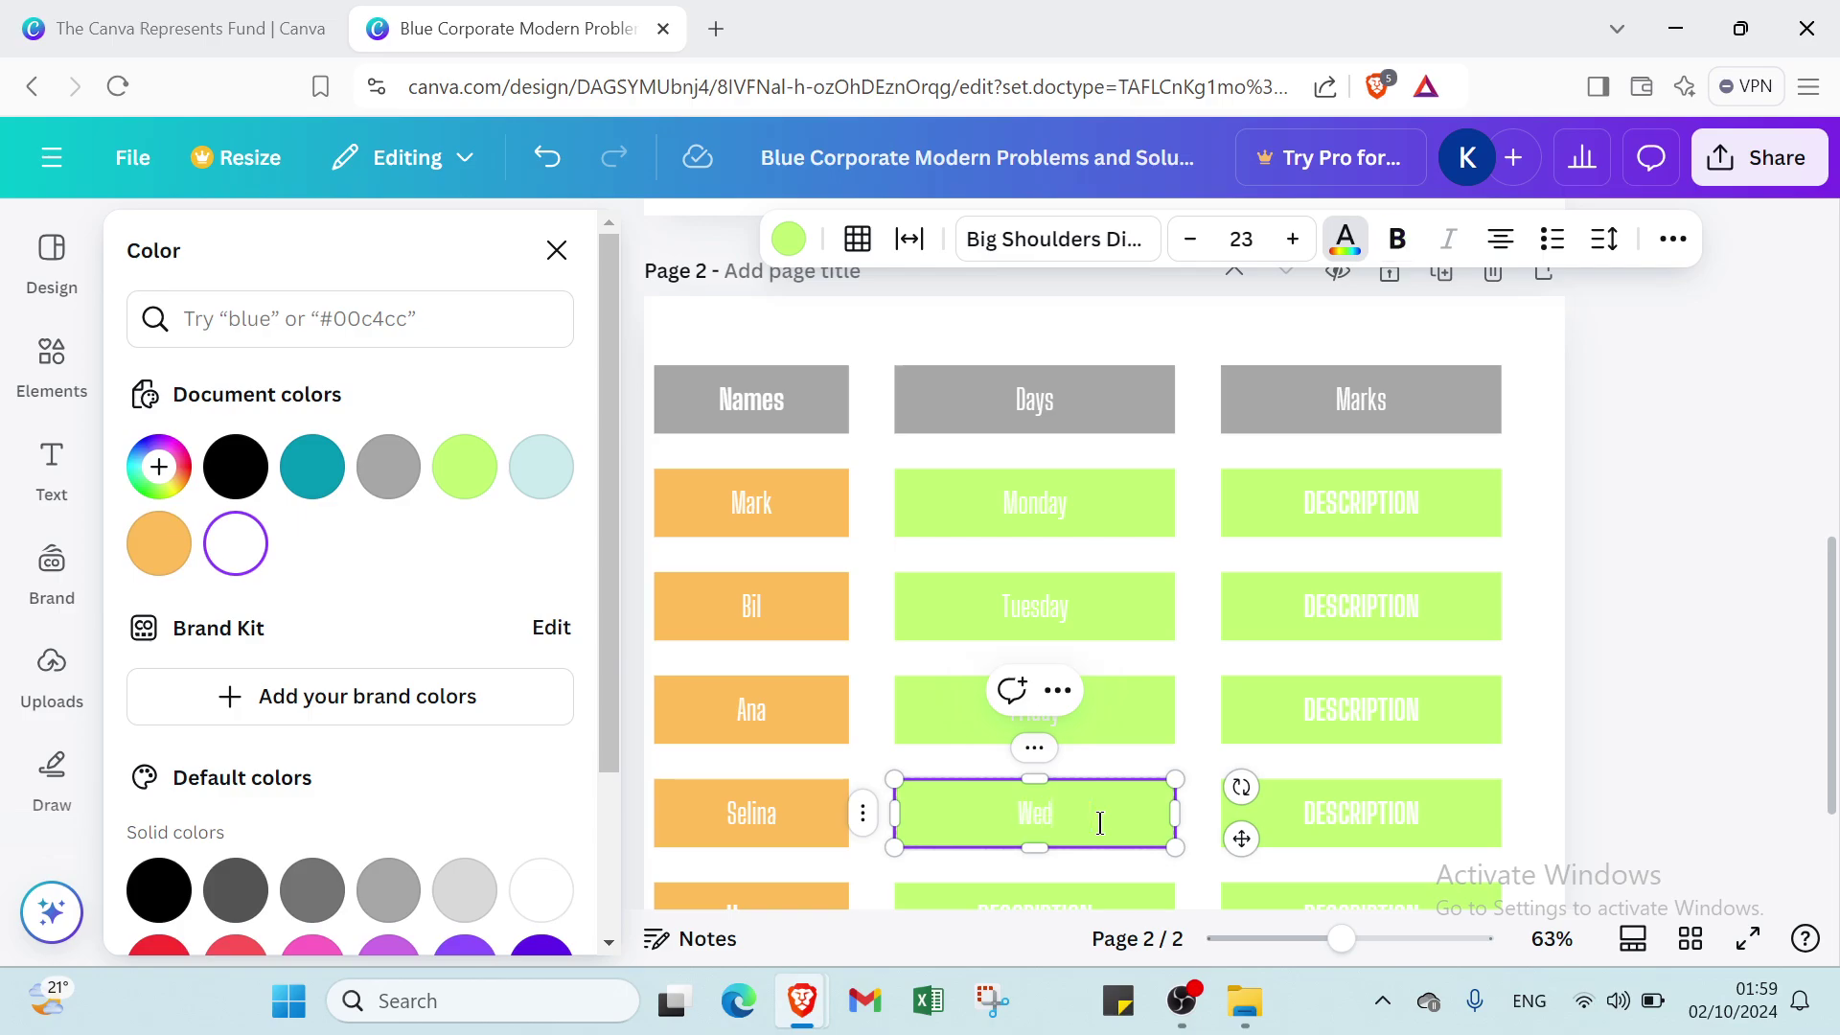
{"action": "type", "text": "nesday"}
Step: Replace DESCRIPTION in the last green cell of the Days column with Saturday
{"action": "scroll", "coordinate": [1100, 819], "scroll_direction": "down", "scroll_amount": 2}
{"action": "double_click", "coordinate": [1093, 726]}
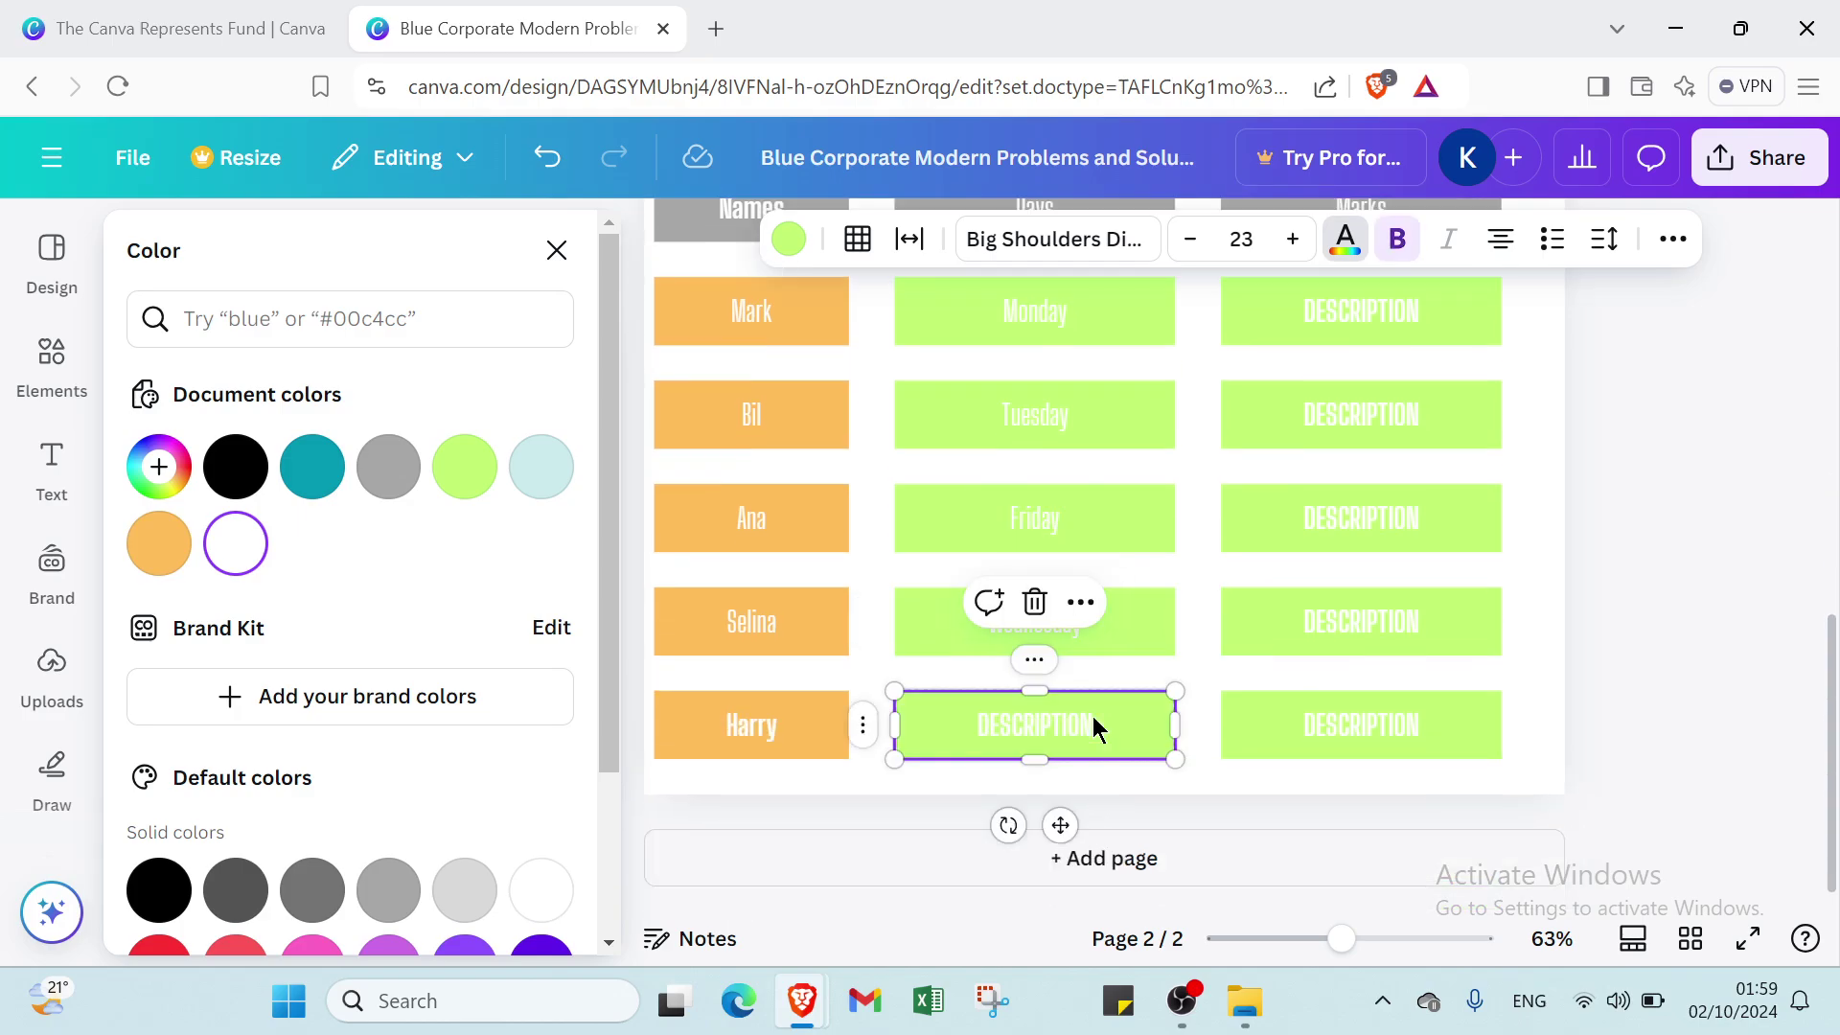
{"action": "key", "text": "BackSpace"}
{"action": "type", "text": "Satur"}
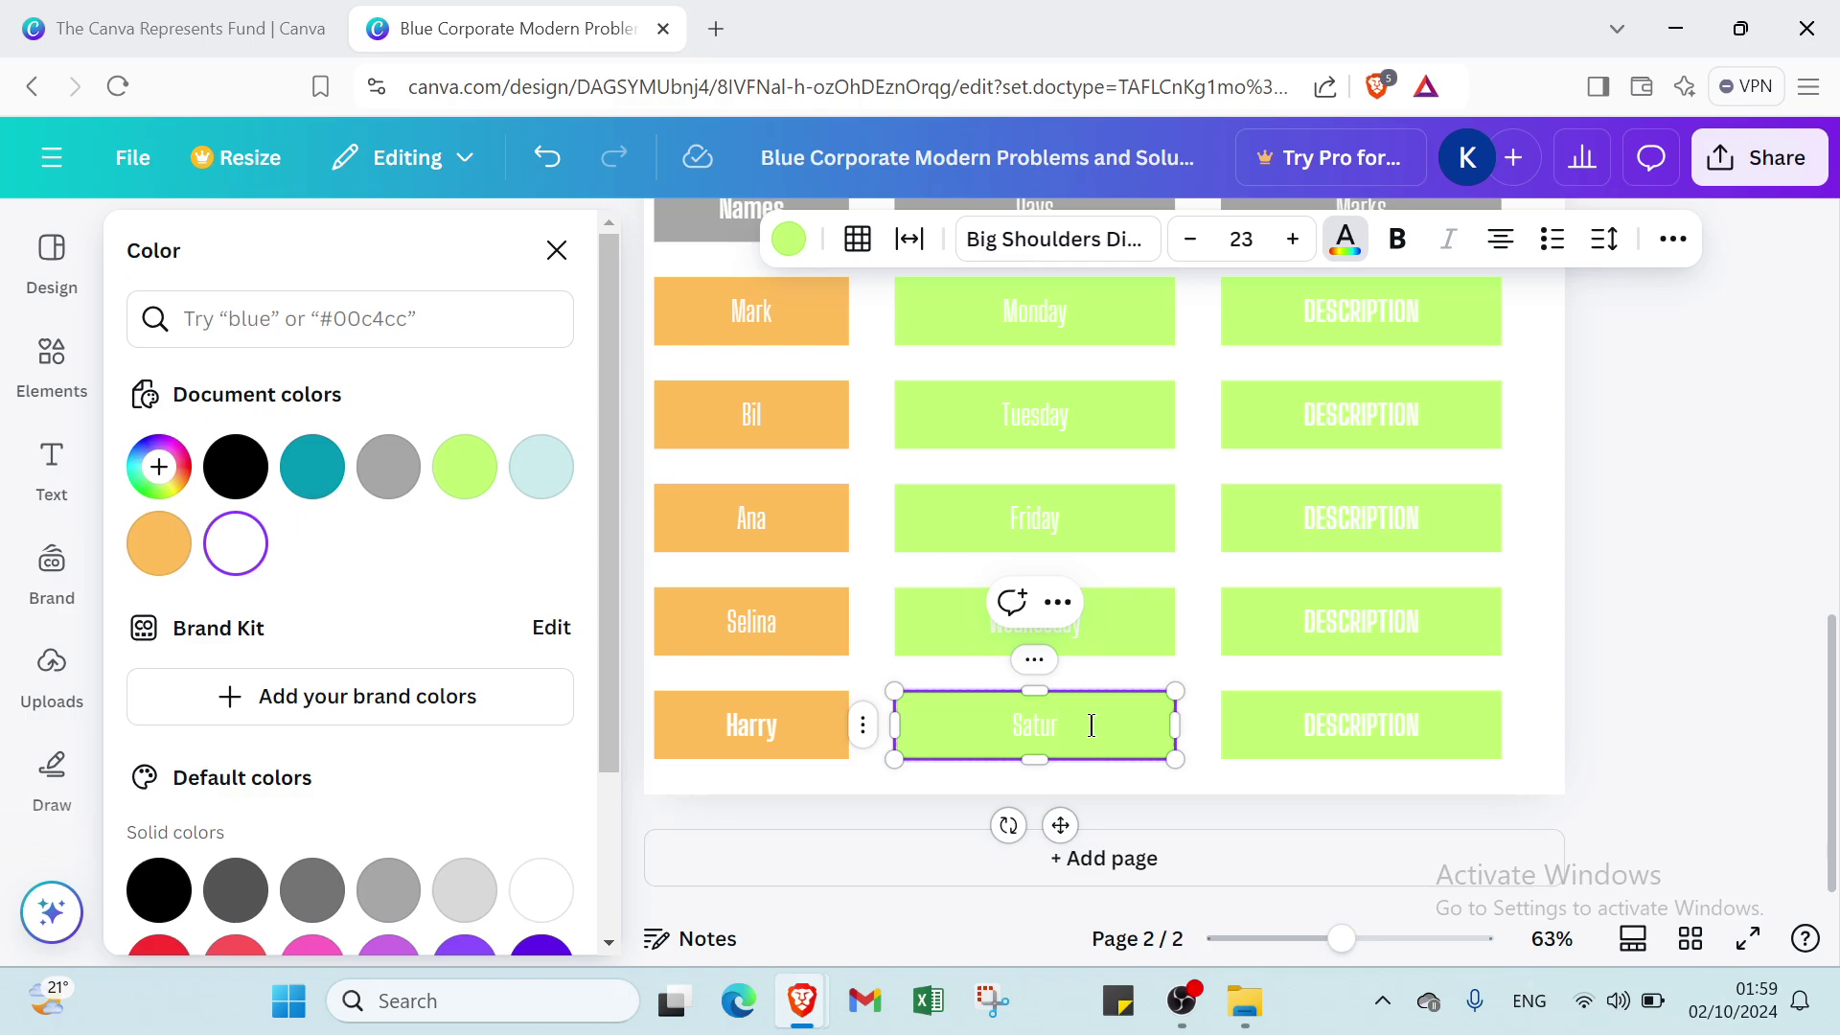
{"action": "type", "text": "day"}
{"action": "scroll", "coordinate": [1093, 716], "scroll_direction": "up", "scroll_amount": 4}
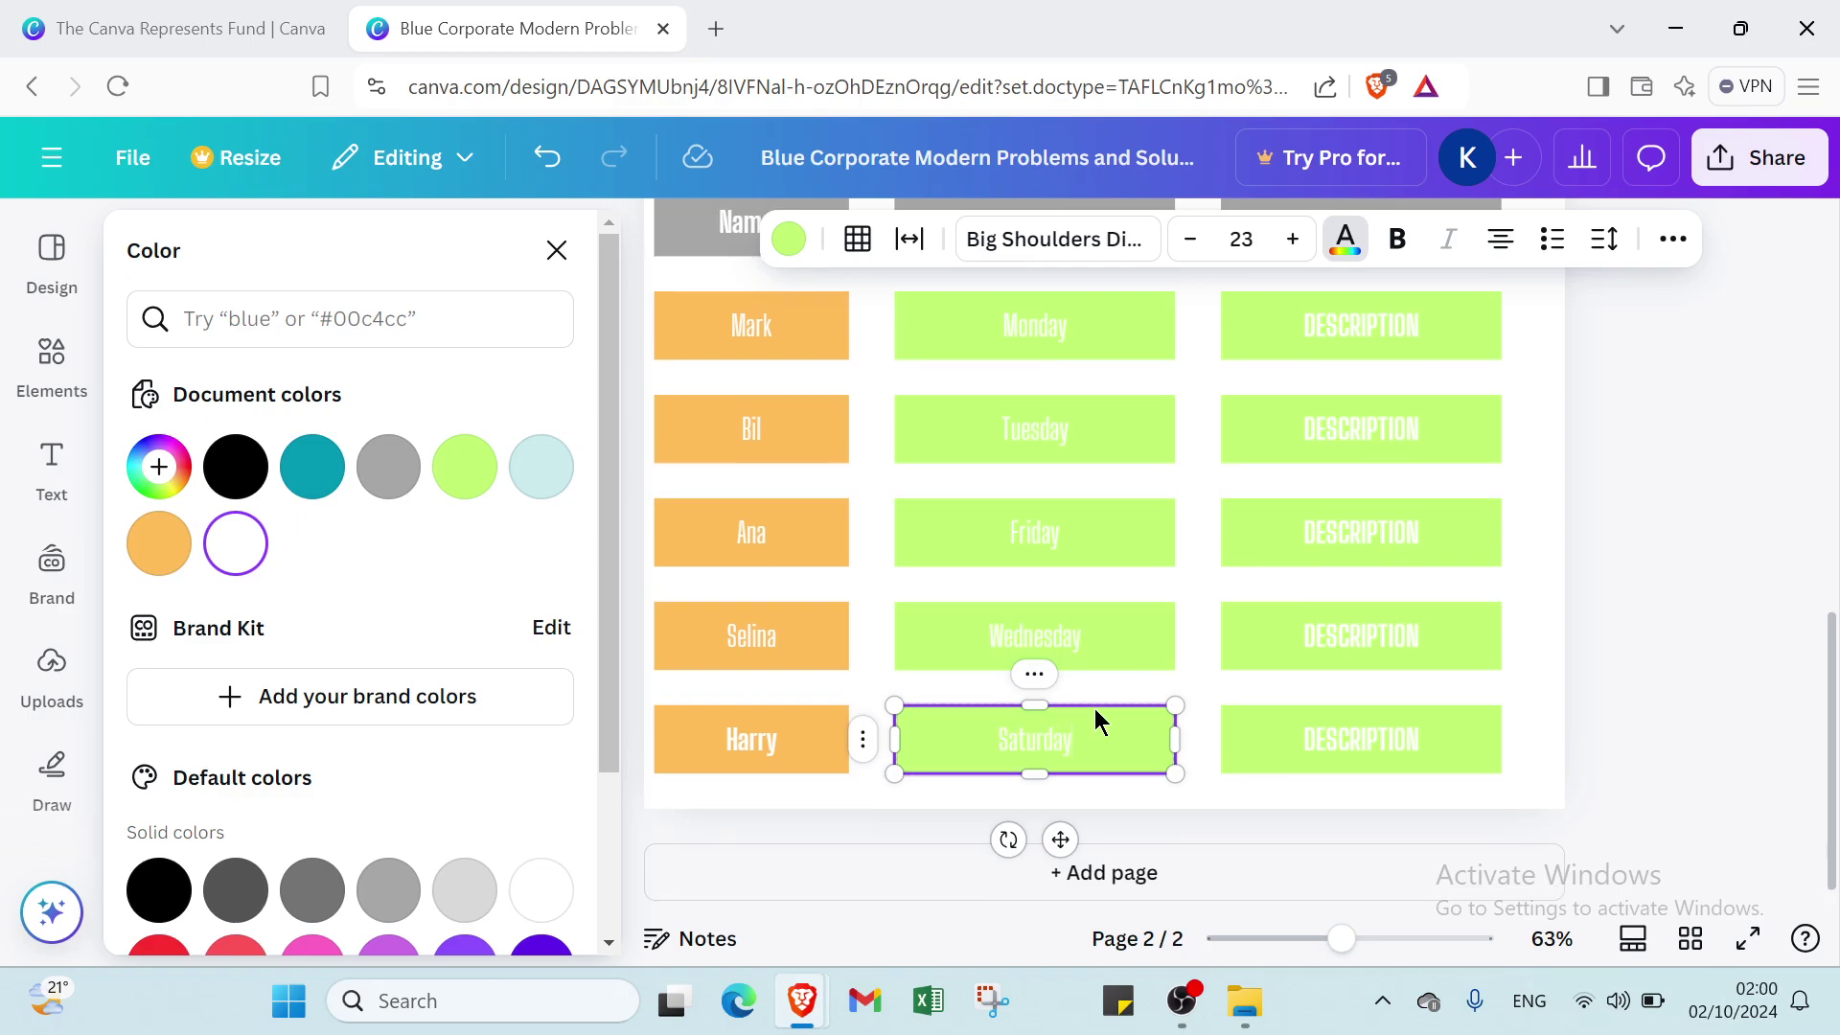
Step: Replace DESCRIPTION with 9 in the first row and 8 in the second row of the Marks column
{"action": "left_click", "coordinate": [1357, 688]}
{"action": "double_click", "coordinate": [1357, 688]}
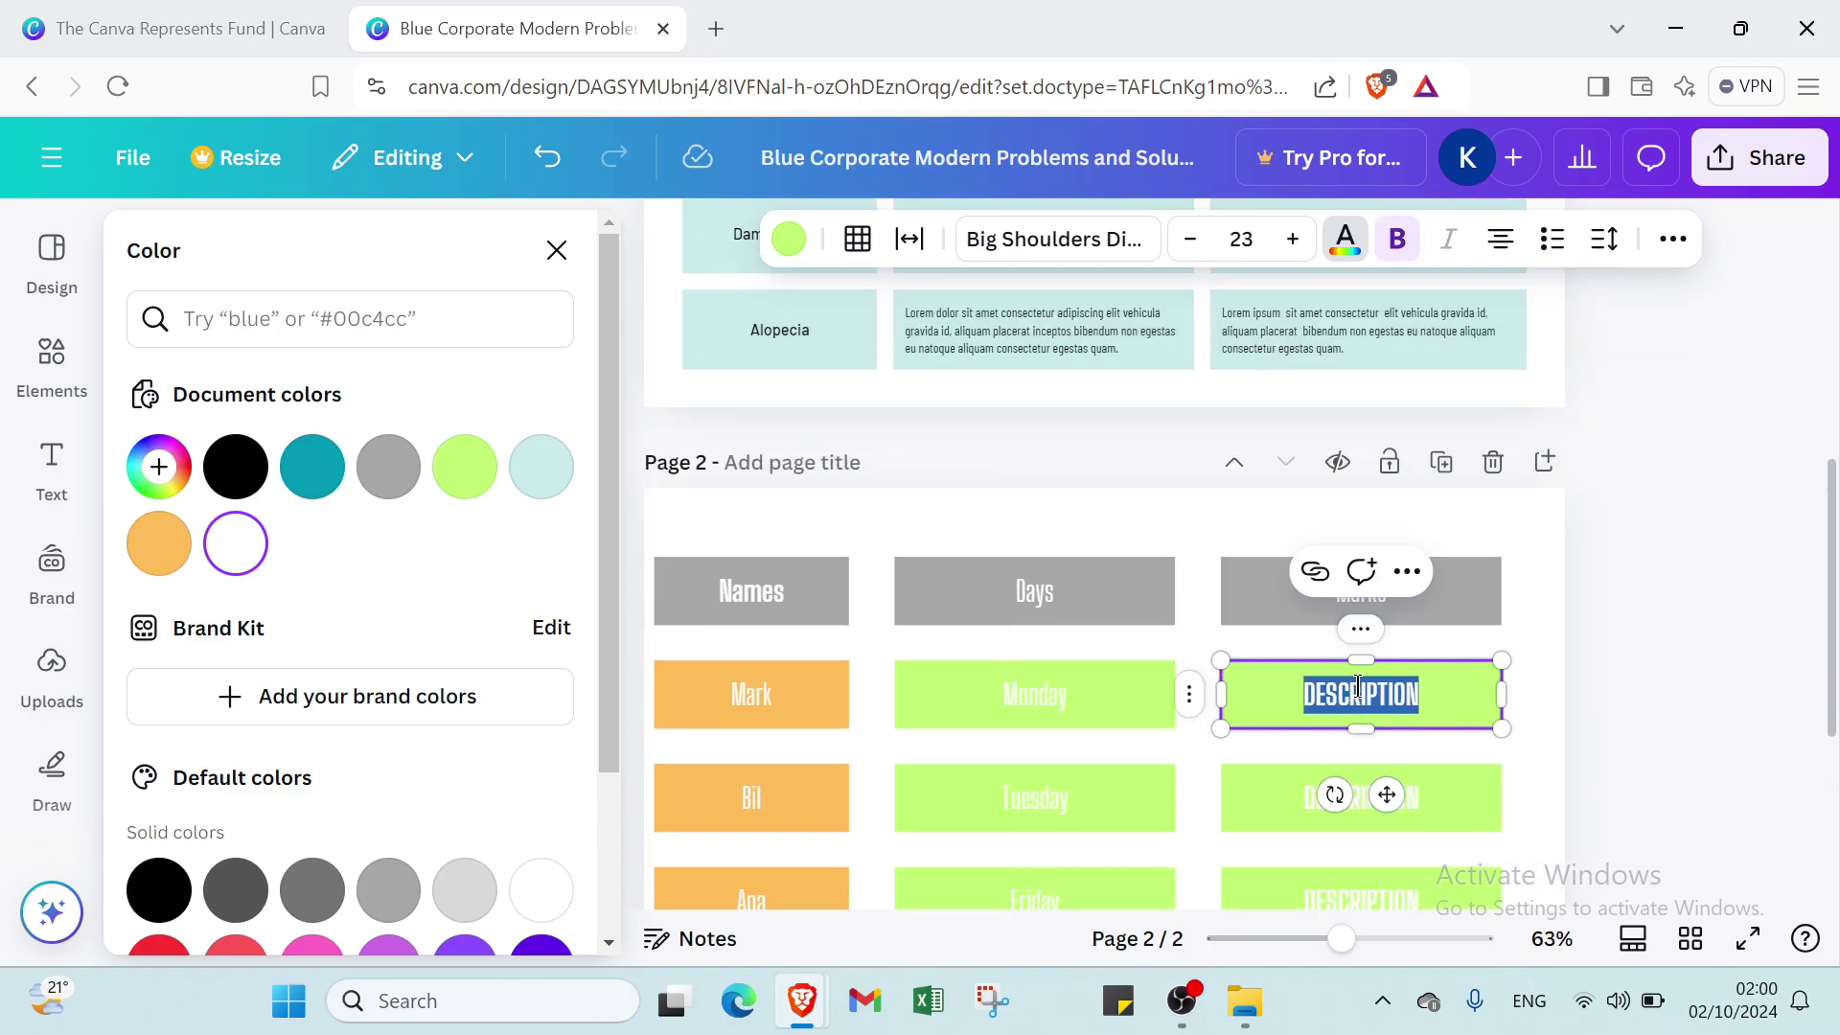
{"action": "double_click", "coordinate": [1428, 796]}
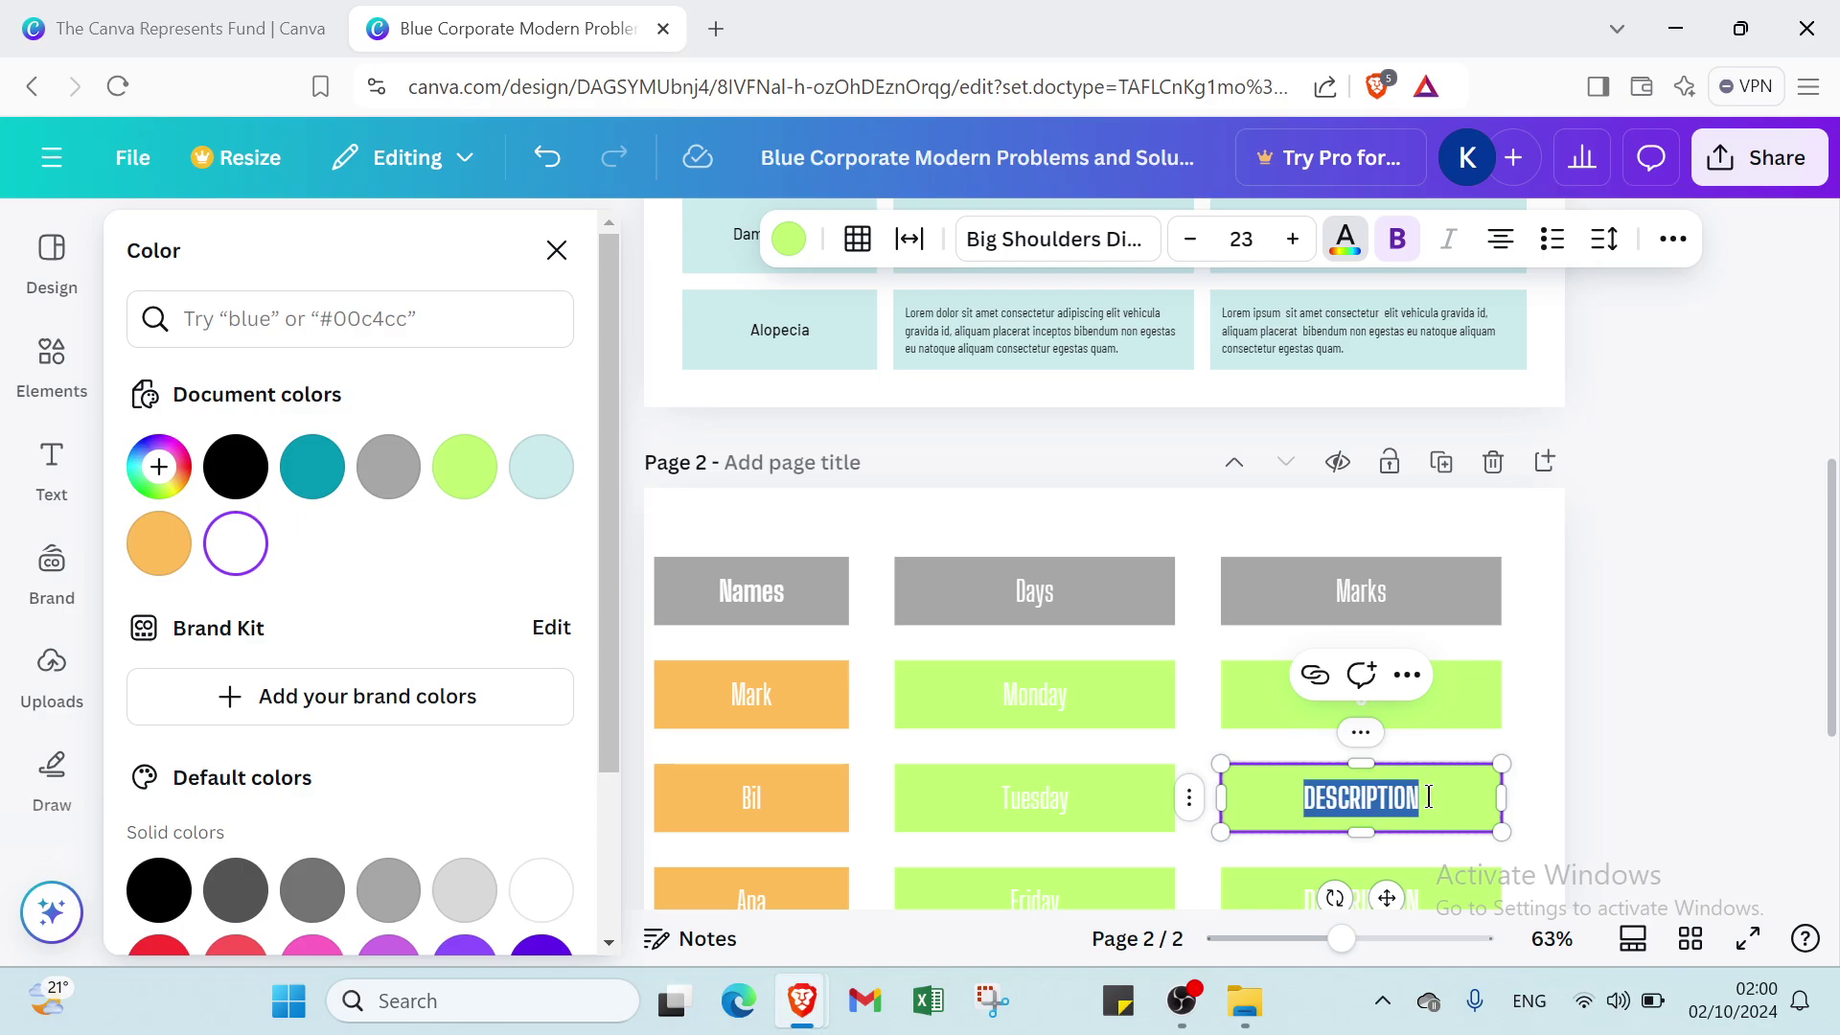
{"action": "type", "text": "8"}
{"action": "scroll", "coordinate": [1409, 781], "scroll_direction": "down", "scroll_amount": 2}
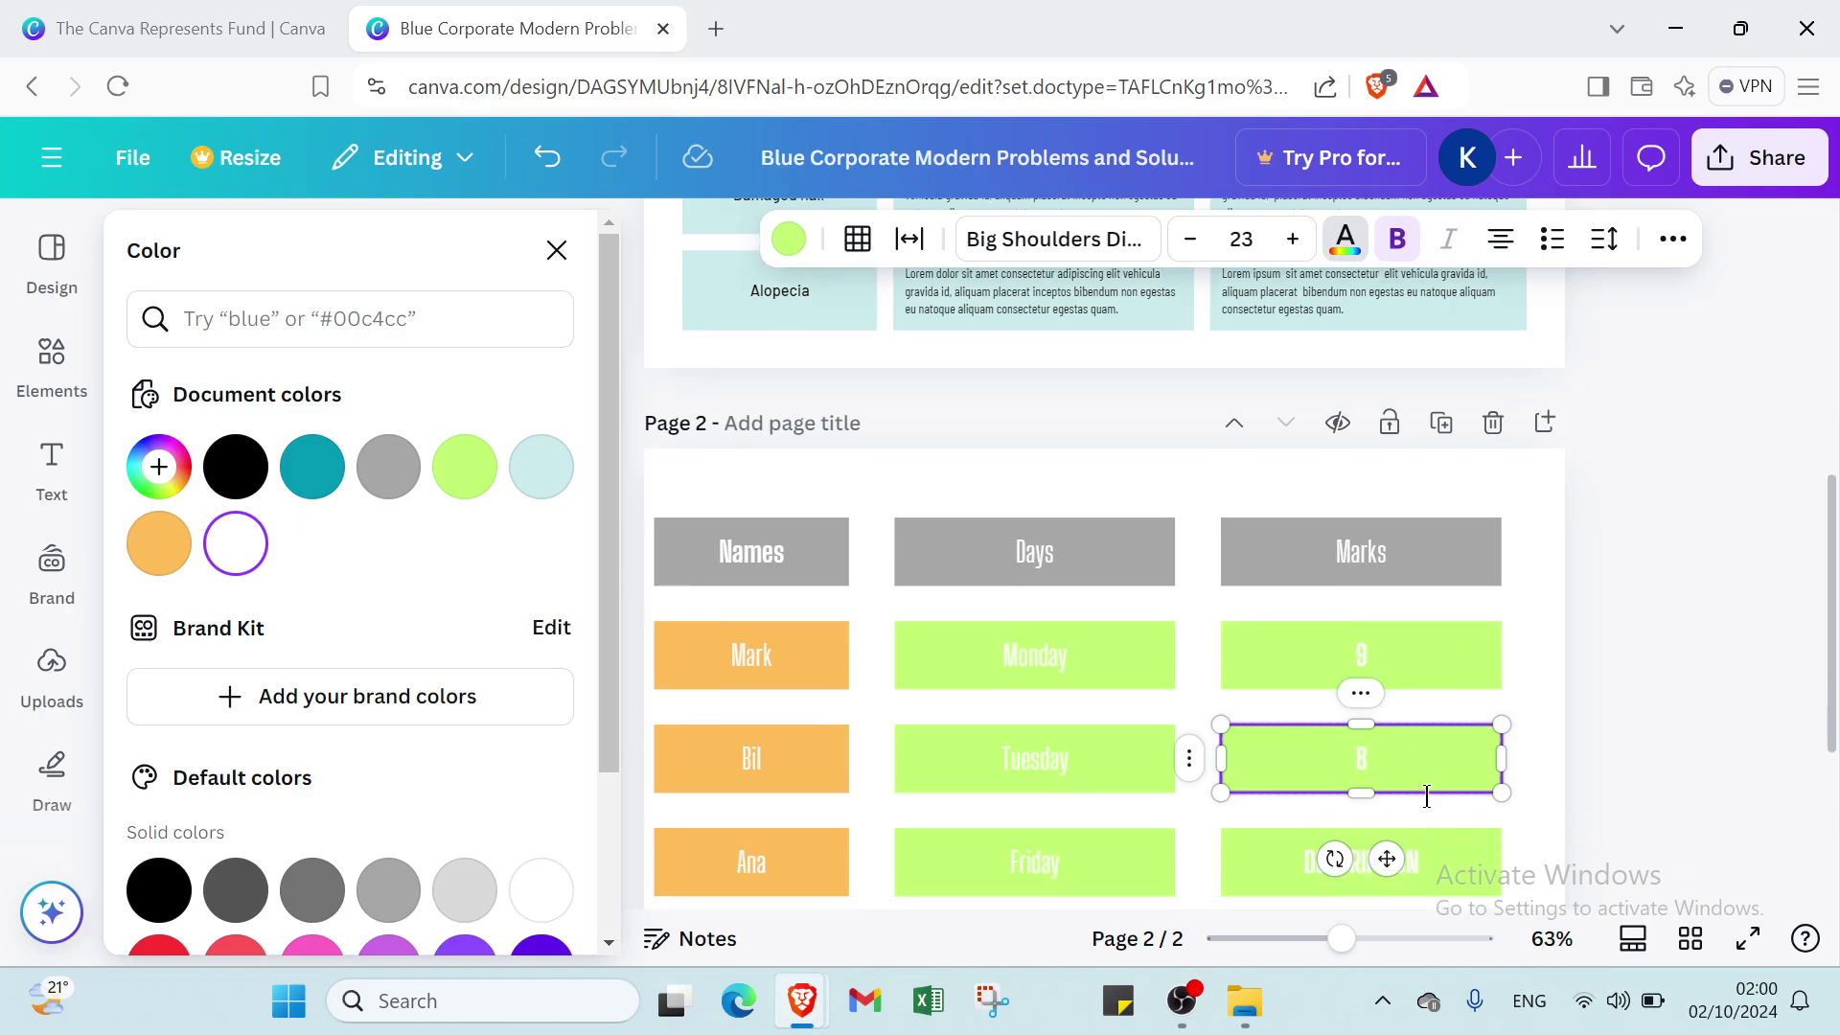
Step: Change the third and fourth green cells under Marks from DESCRIPTION to 7 and 10
{"action": "left_click", "coordinate": [1426, 728]}
{"action": "double_click", "coordinate": [1426, 728]}
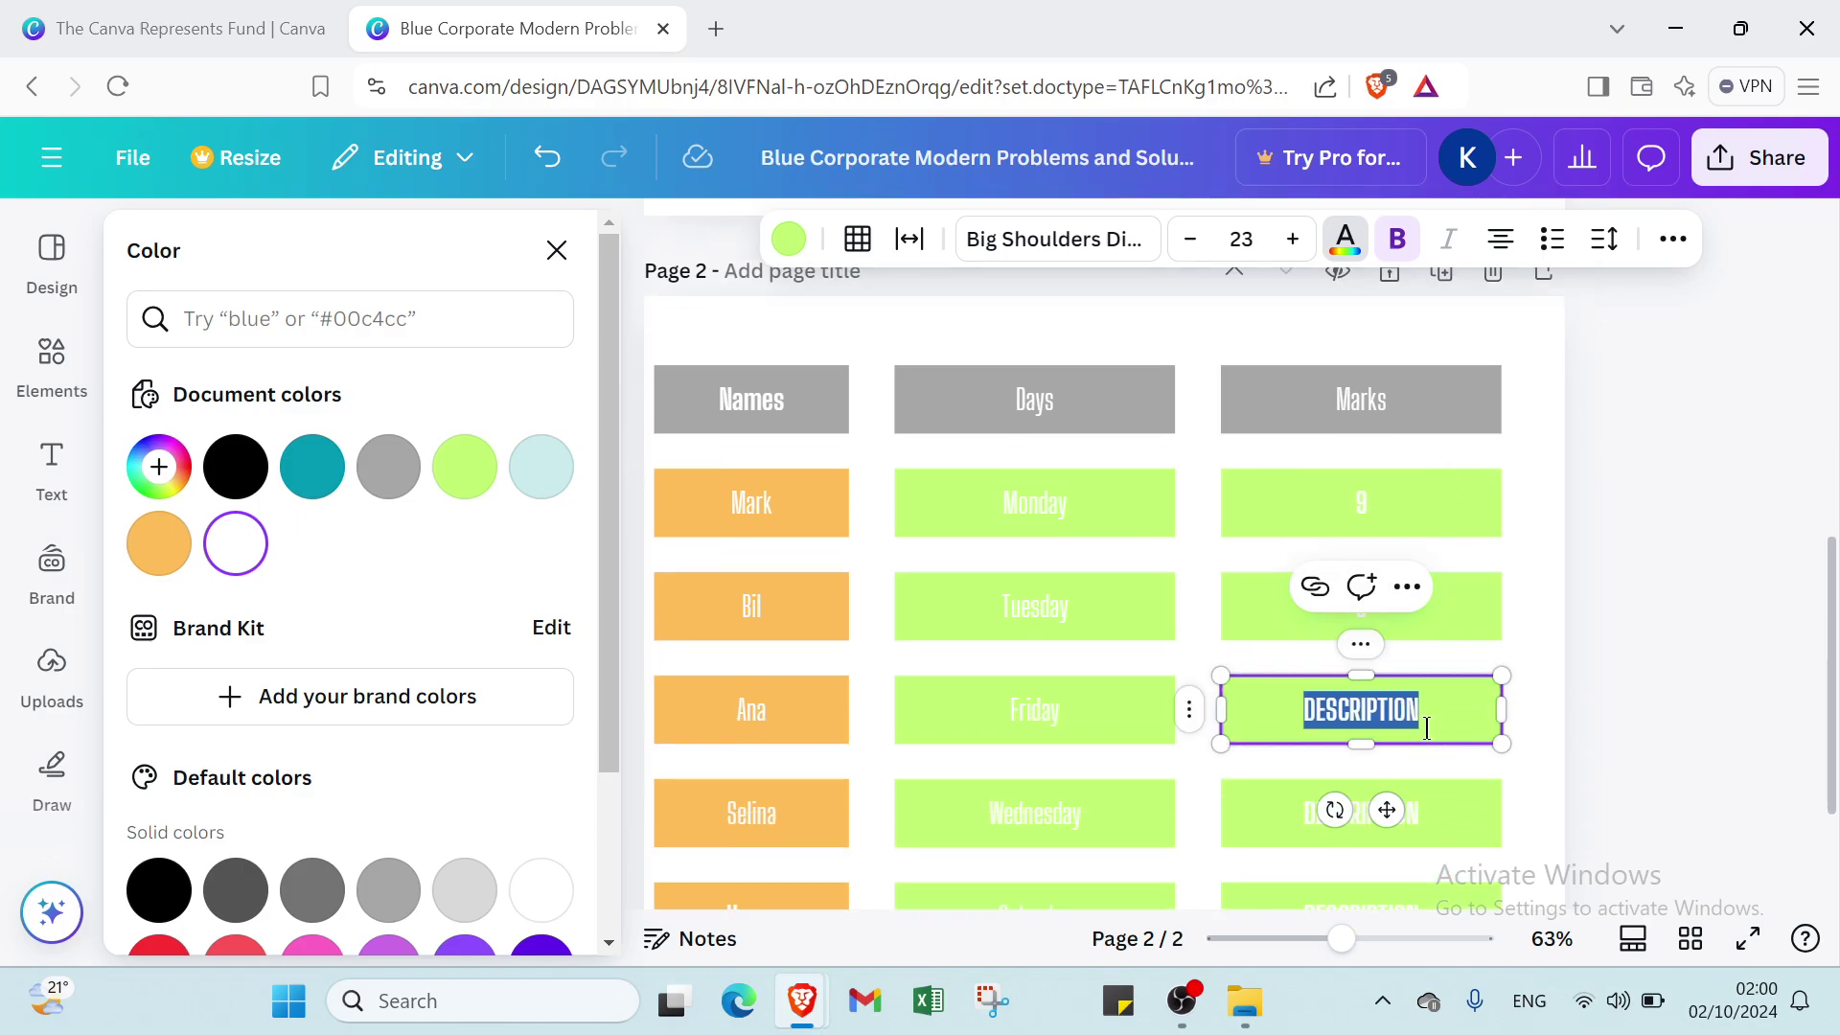
{"action": "type", "text": "7"}
{"action": "left_click", "coordinate": [1434, 817]}
{"action": "double_click", "coordinate": [1435, 816]}
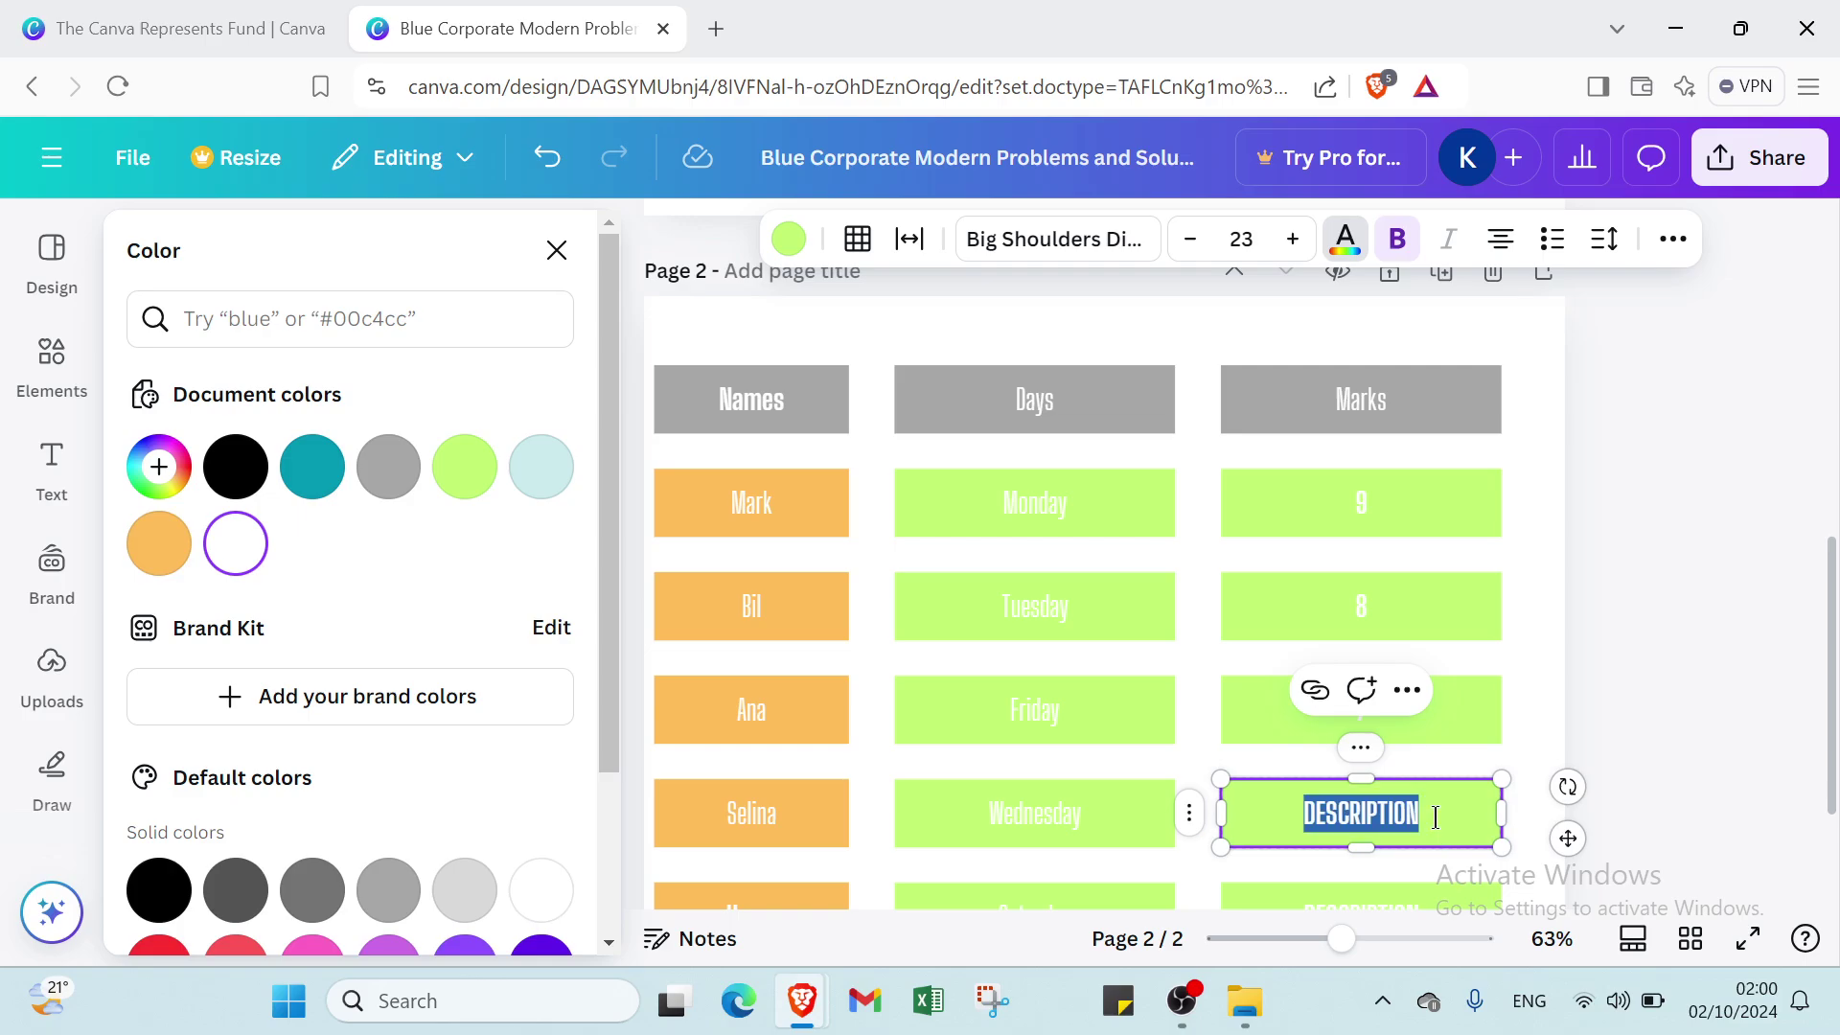
{"action": "type", "text": "2"}
{"action": "key", "text": "BackSpace"}
{"action": "type", "text": "10"}
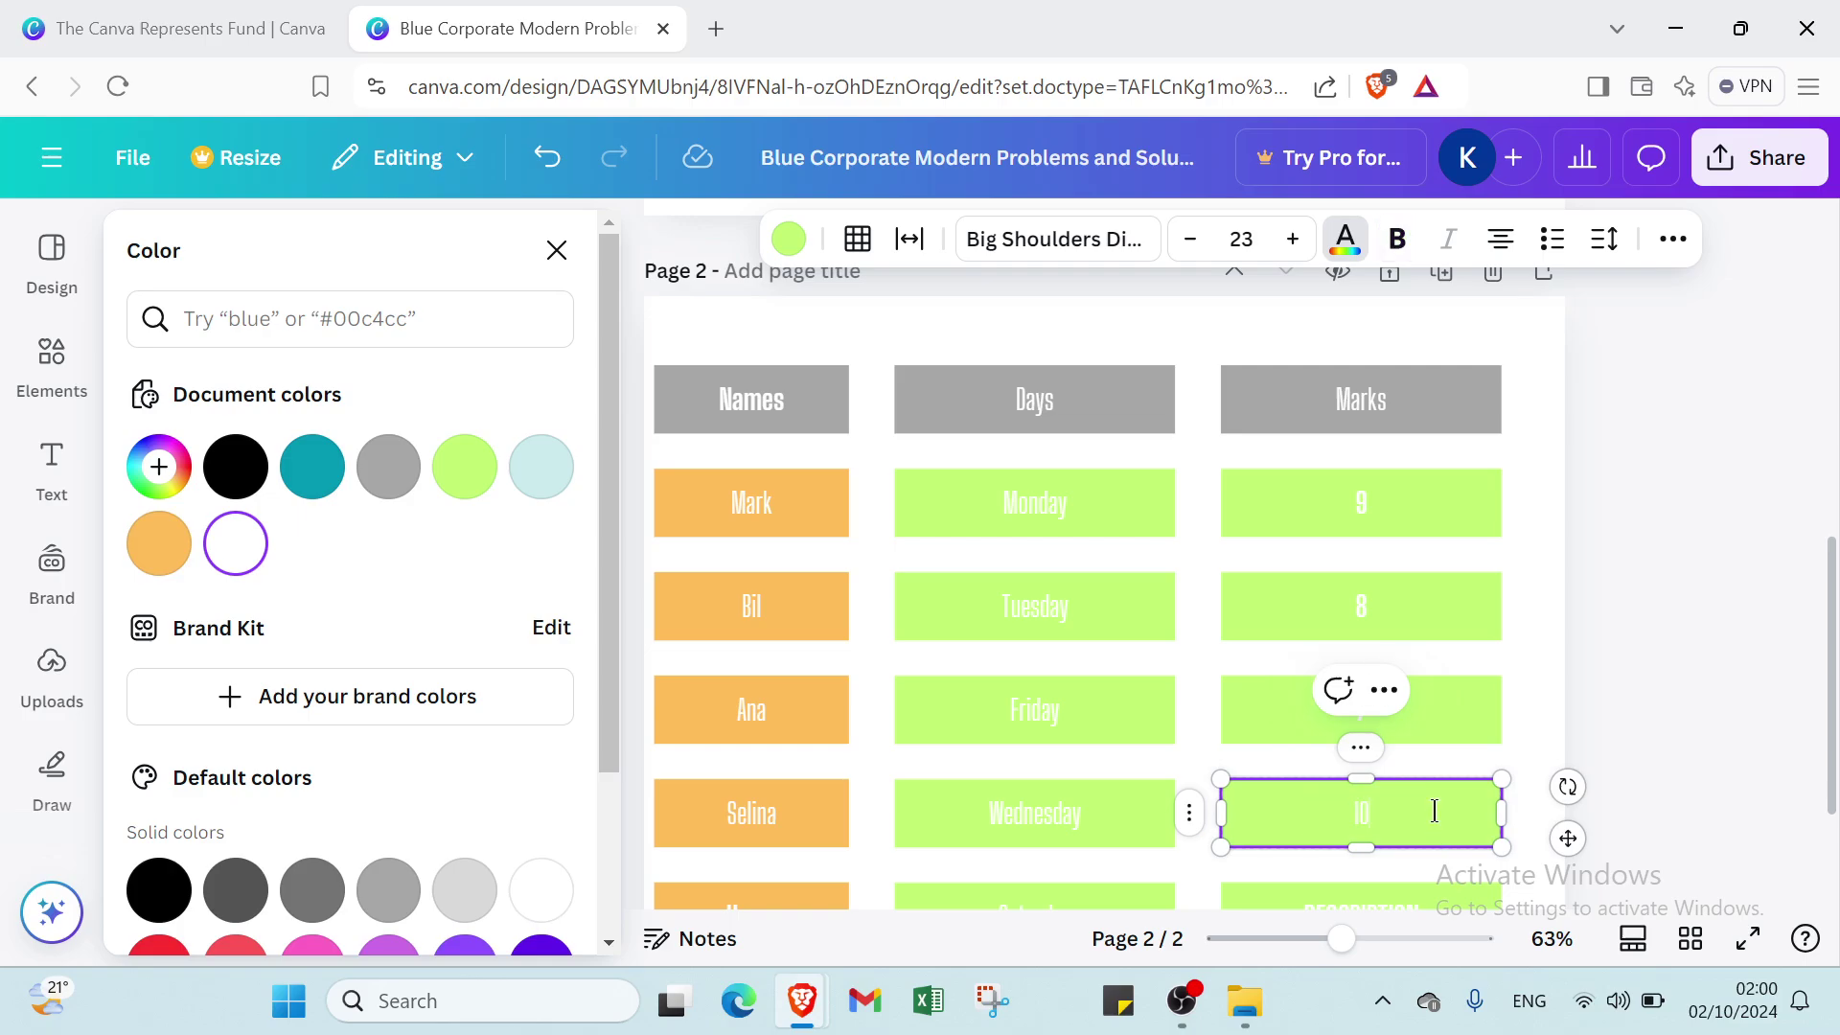
Step: Replace DESCRIPTION in the last green cell of the Marks column with 6 and deselect the cell
{"action": "scroll", "coordinate": [1435, 812], "scroll_direction": "down", "scroll_amount": 1}
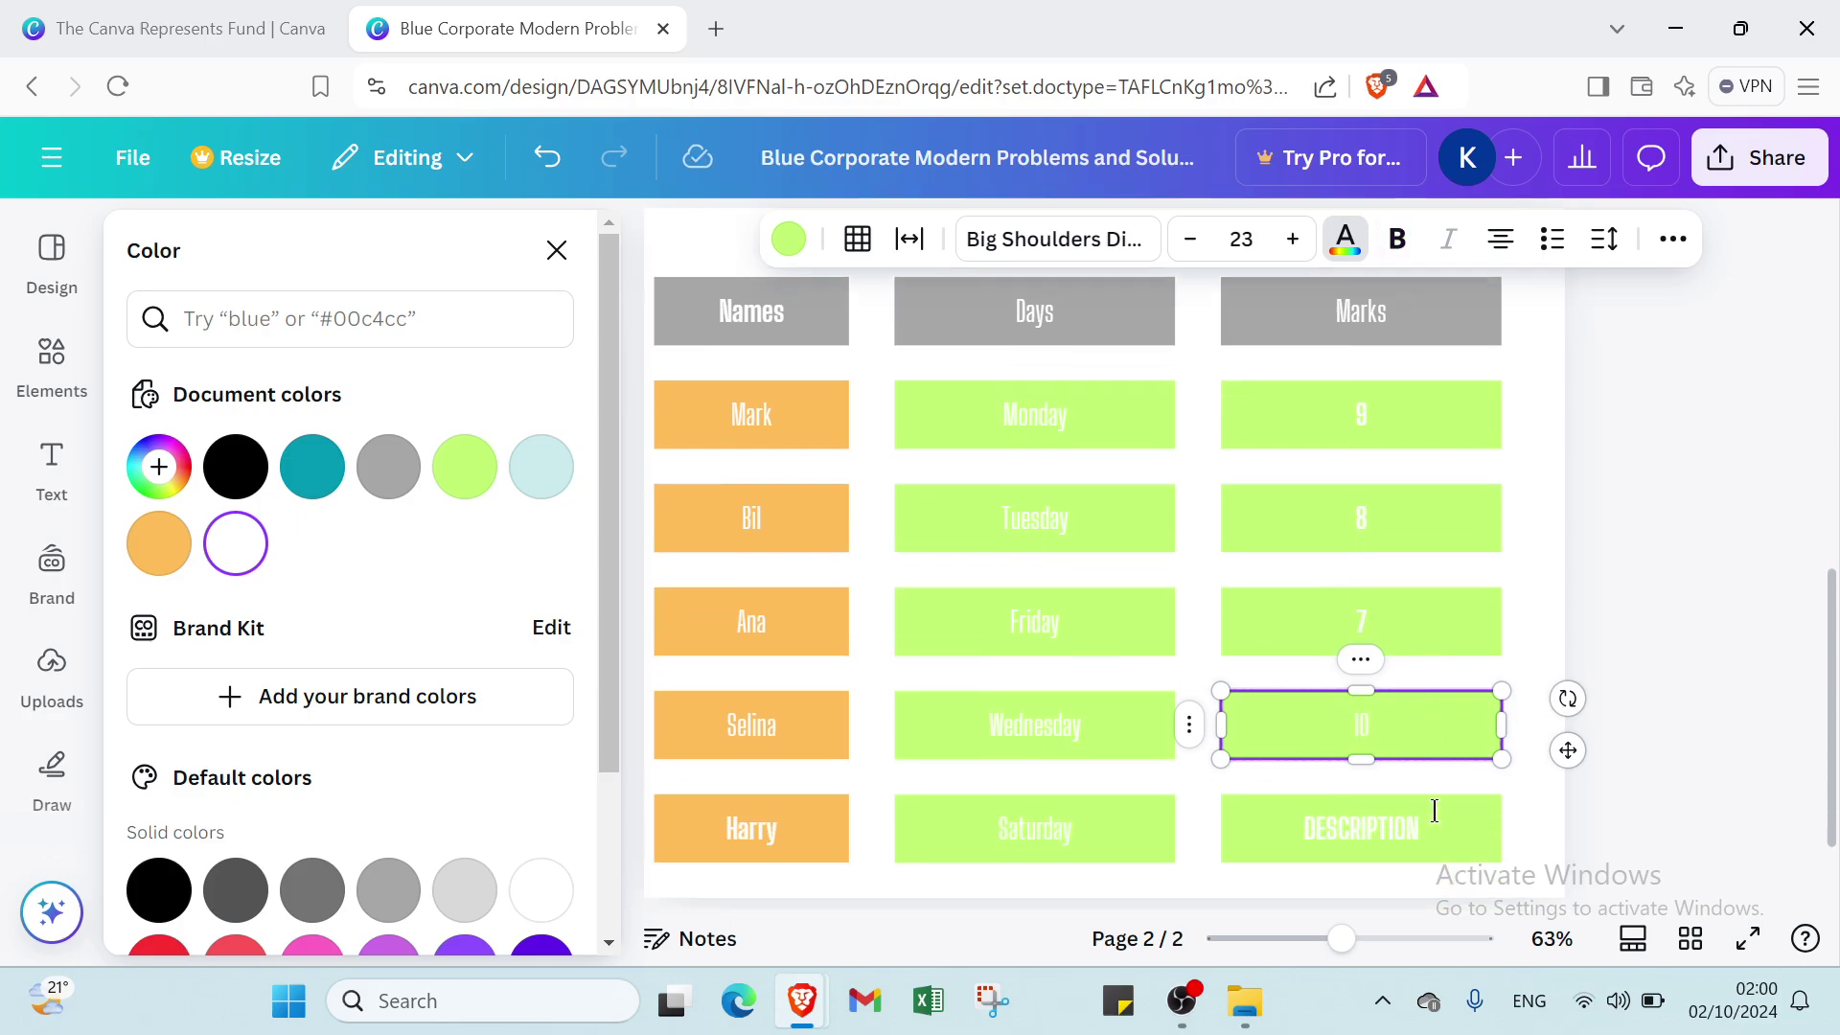
{"action": "left_click", "coordinate": [1361, 805]}
{"action": "double_click", "coordinate": [1358, 810]}
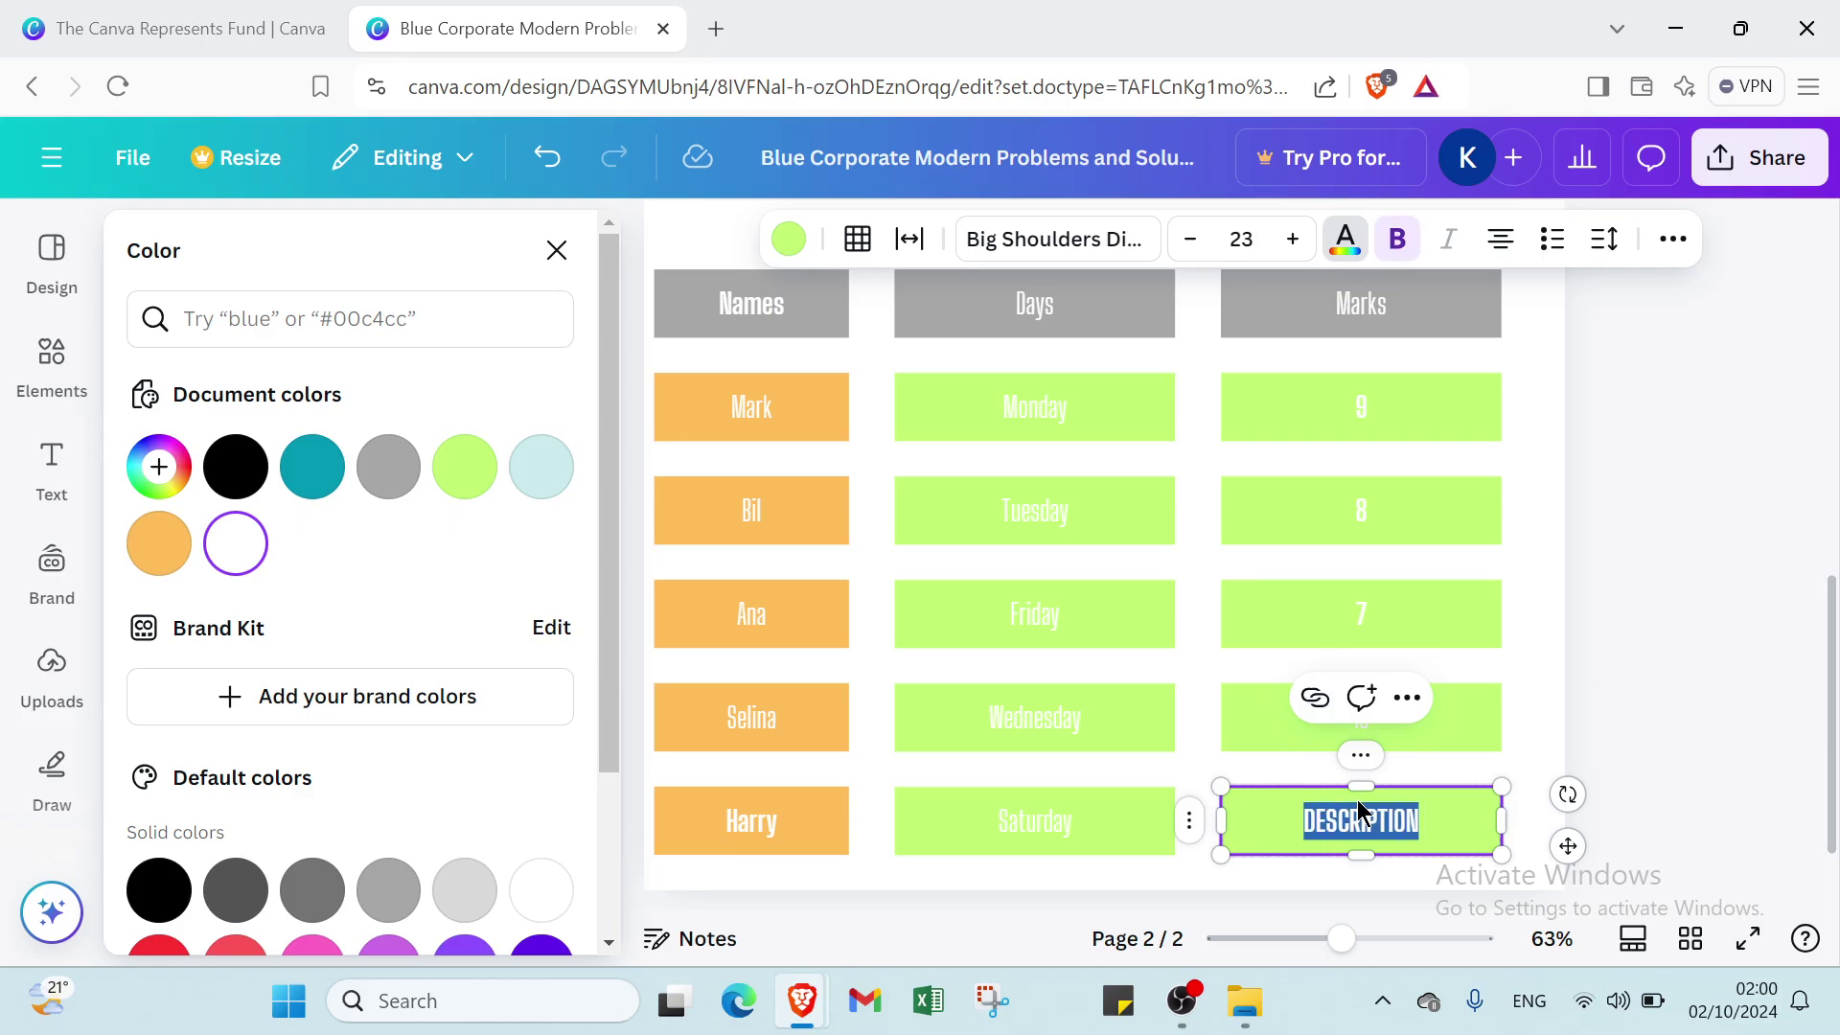
{"action": "type", "text": "6"}
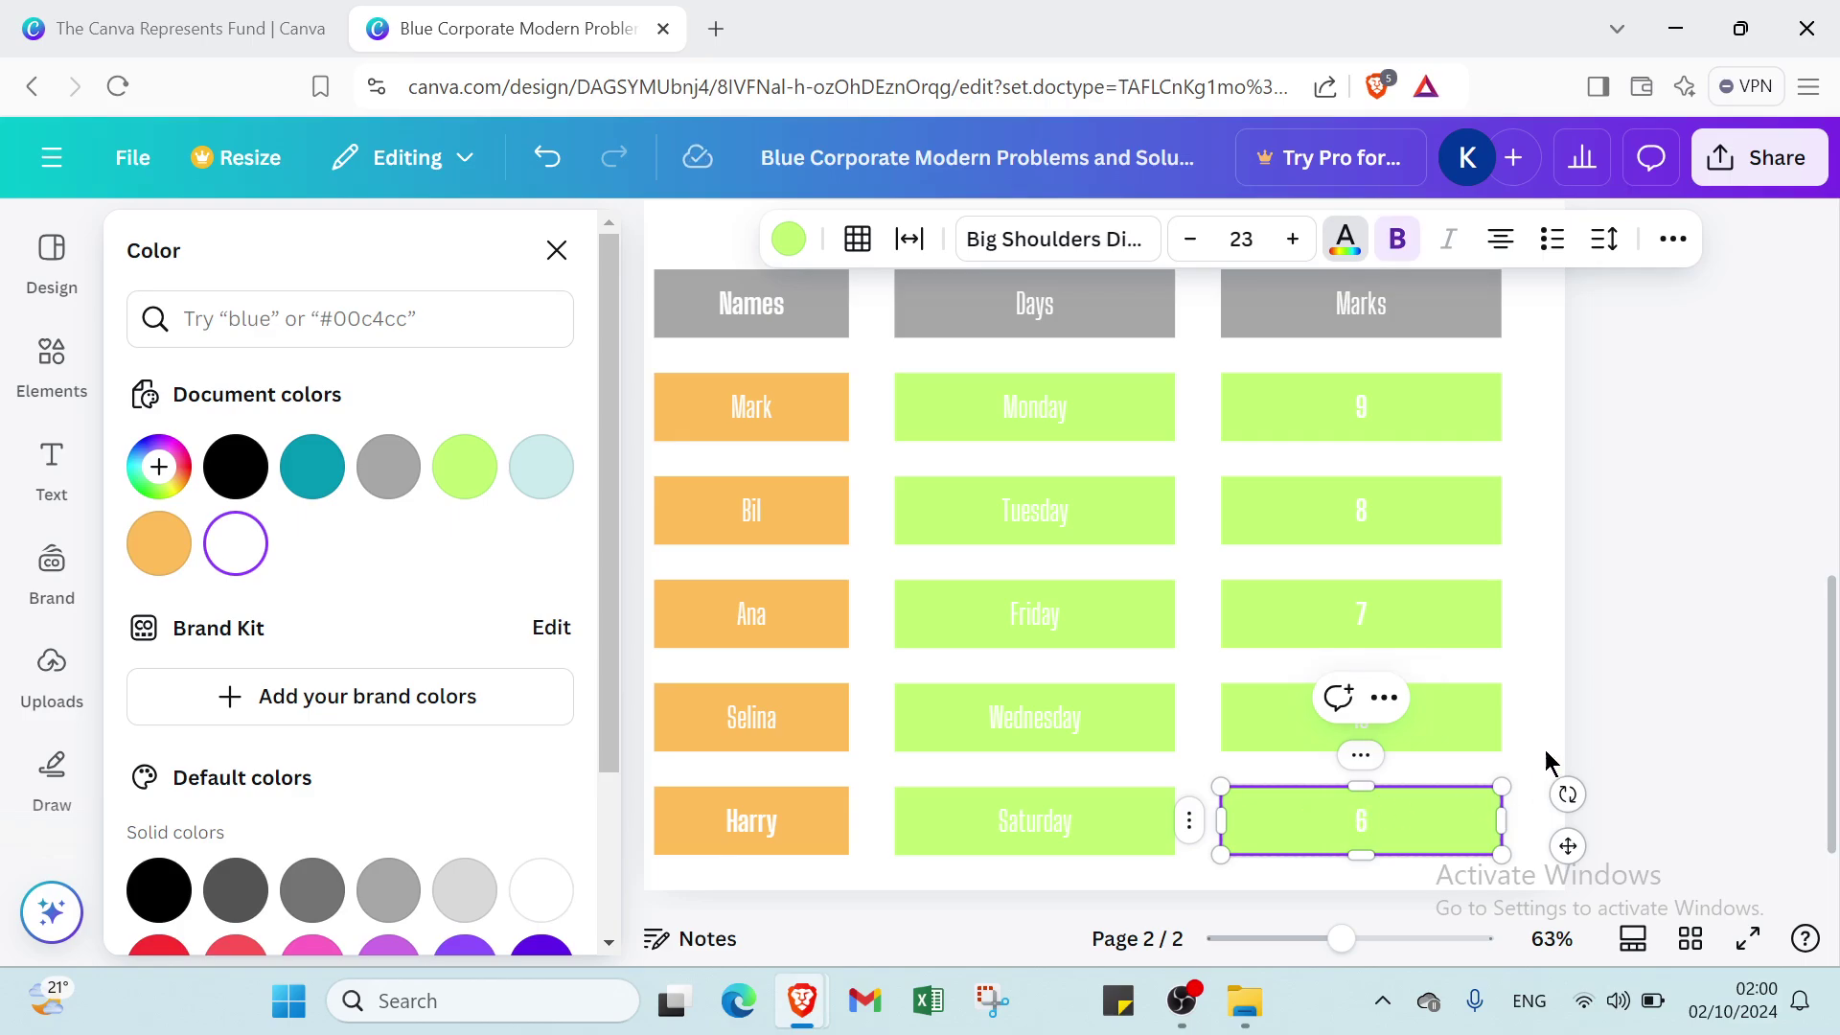
{"action": "key", "text": "Escape"}
{"action": "left_click", "coordinate": [1606, 665]}
Step: Delete the original Problems and Solutions Table page and review the custom table page that is kept
{"action": "scroll", "coordinate": [1562, 665], "scroll_direction": "up", "scroll_amount": 3}
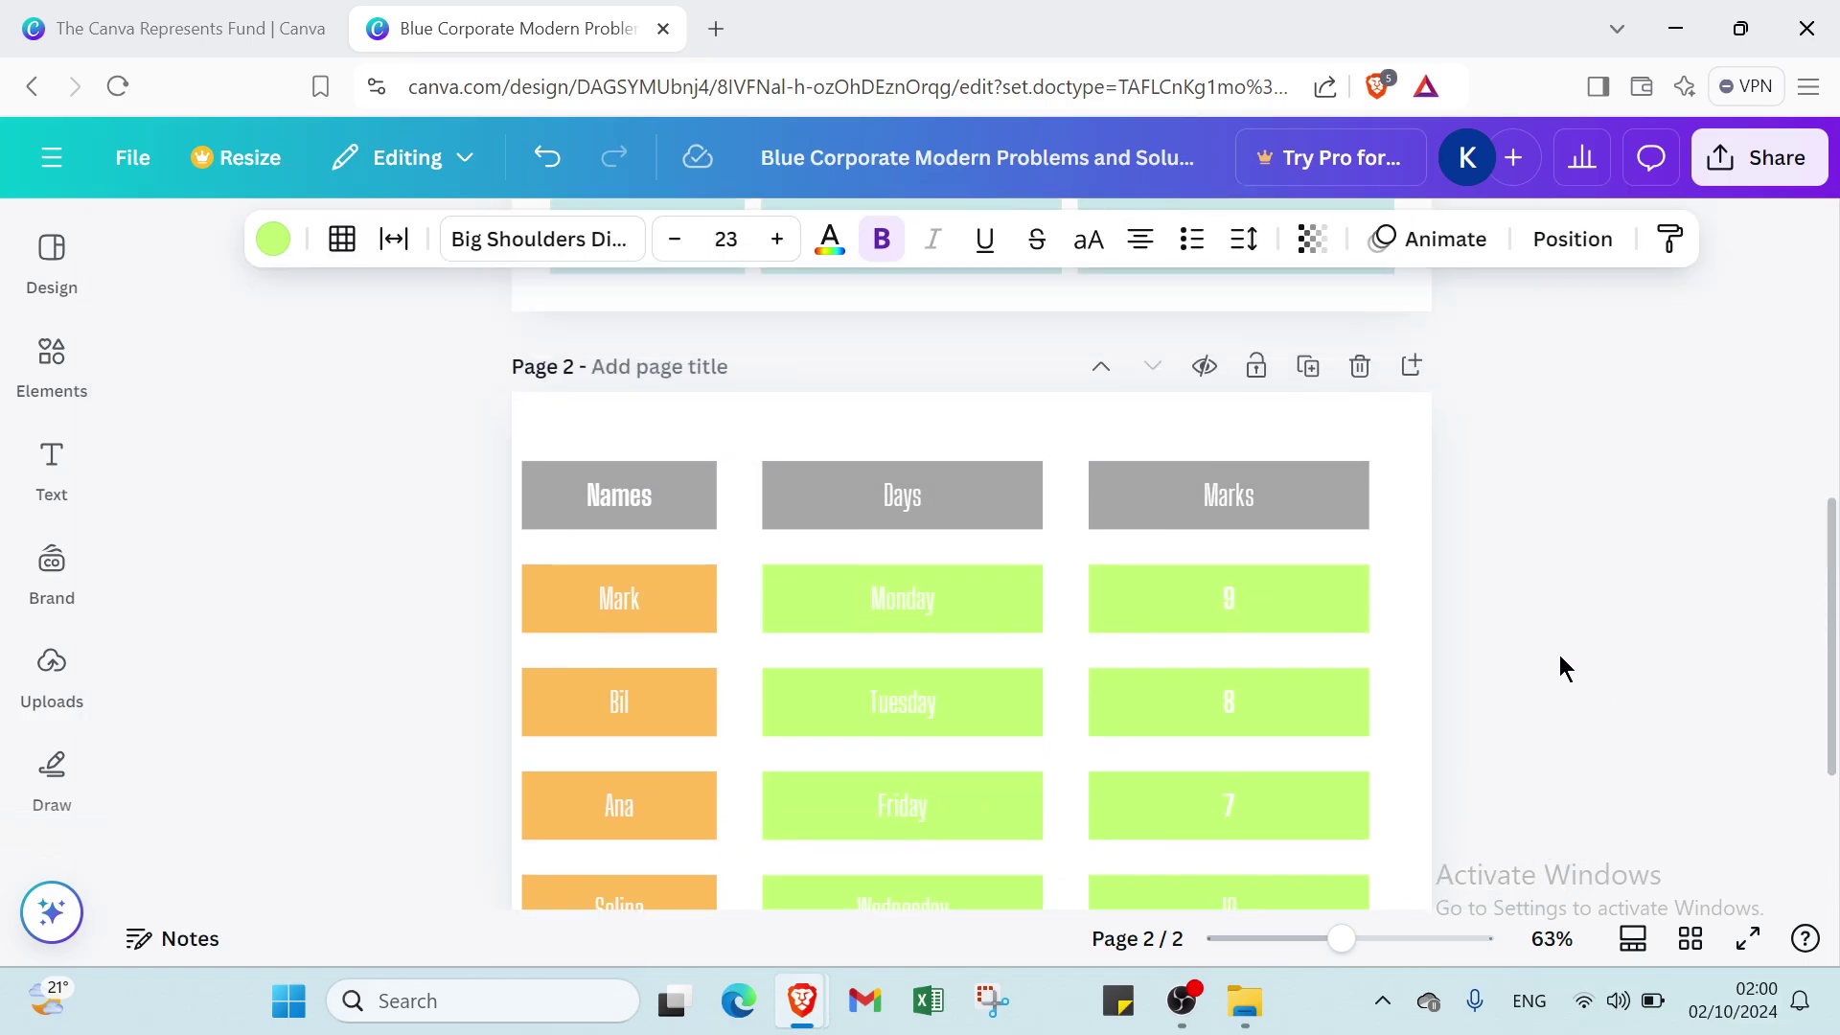
{"action": "scroll", "coordinate": [1287, 651], "scroll_direction": "up", "scroll_amount": 5}
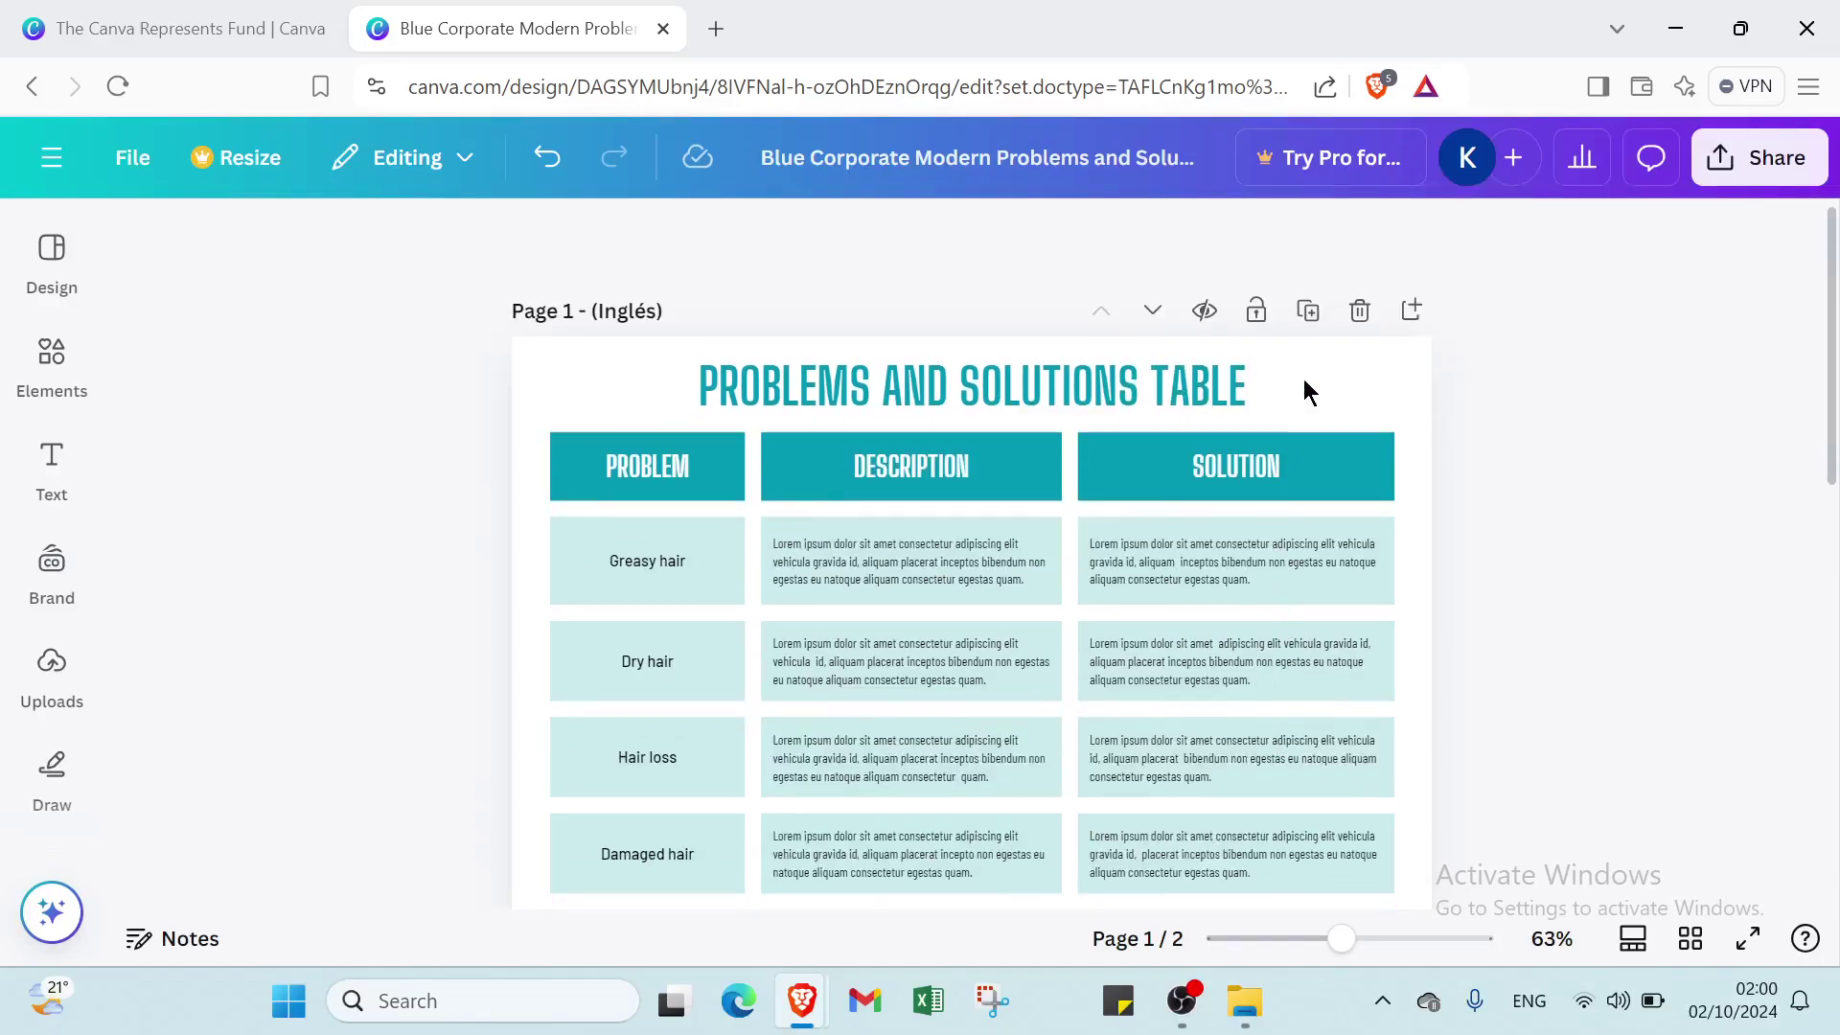
{"action": "scroll", "coordinate": [1203, 582], "scroll_direction": "down", "scroll_amount": 4}
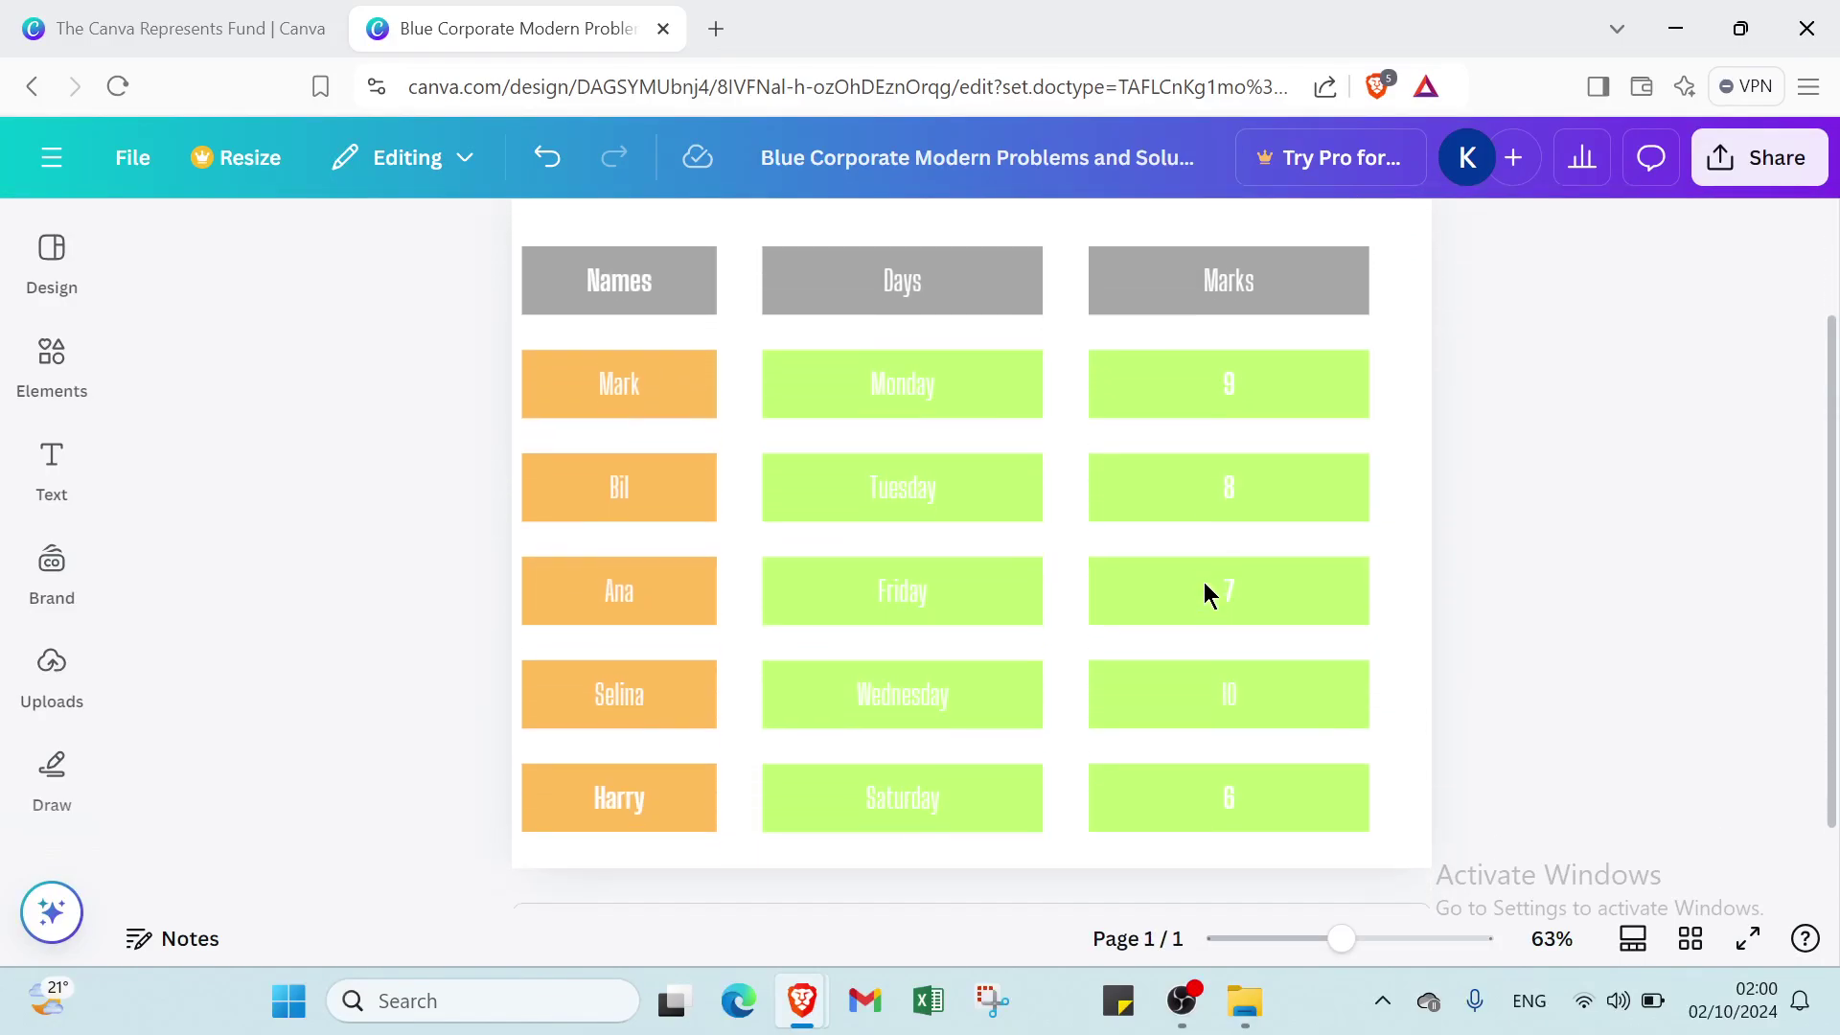
{"action": "scroll", "coordinate": [1203, 525], "scroll_direction": "up", "scroll_amount": 3}
{"action": "scroll", "coordinate": [1073, 527], "scroll_direction": "down", "scroll_amount": 2}
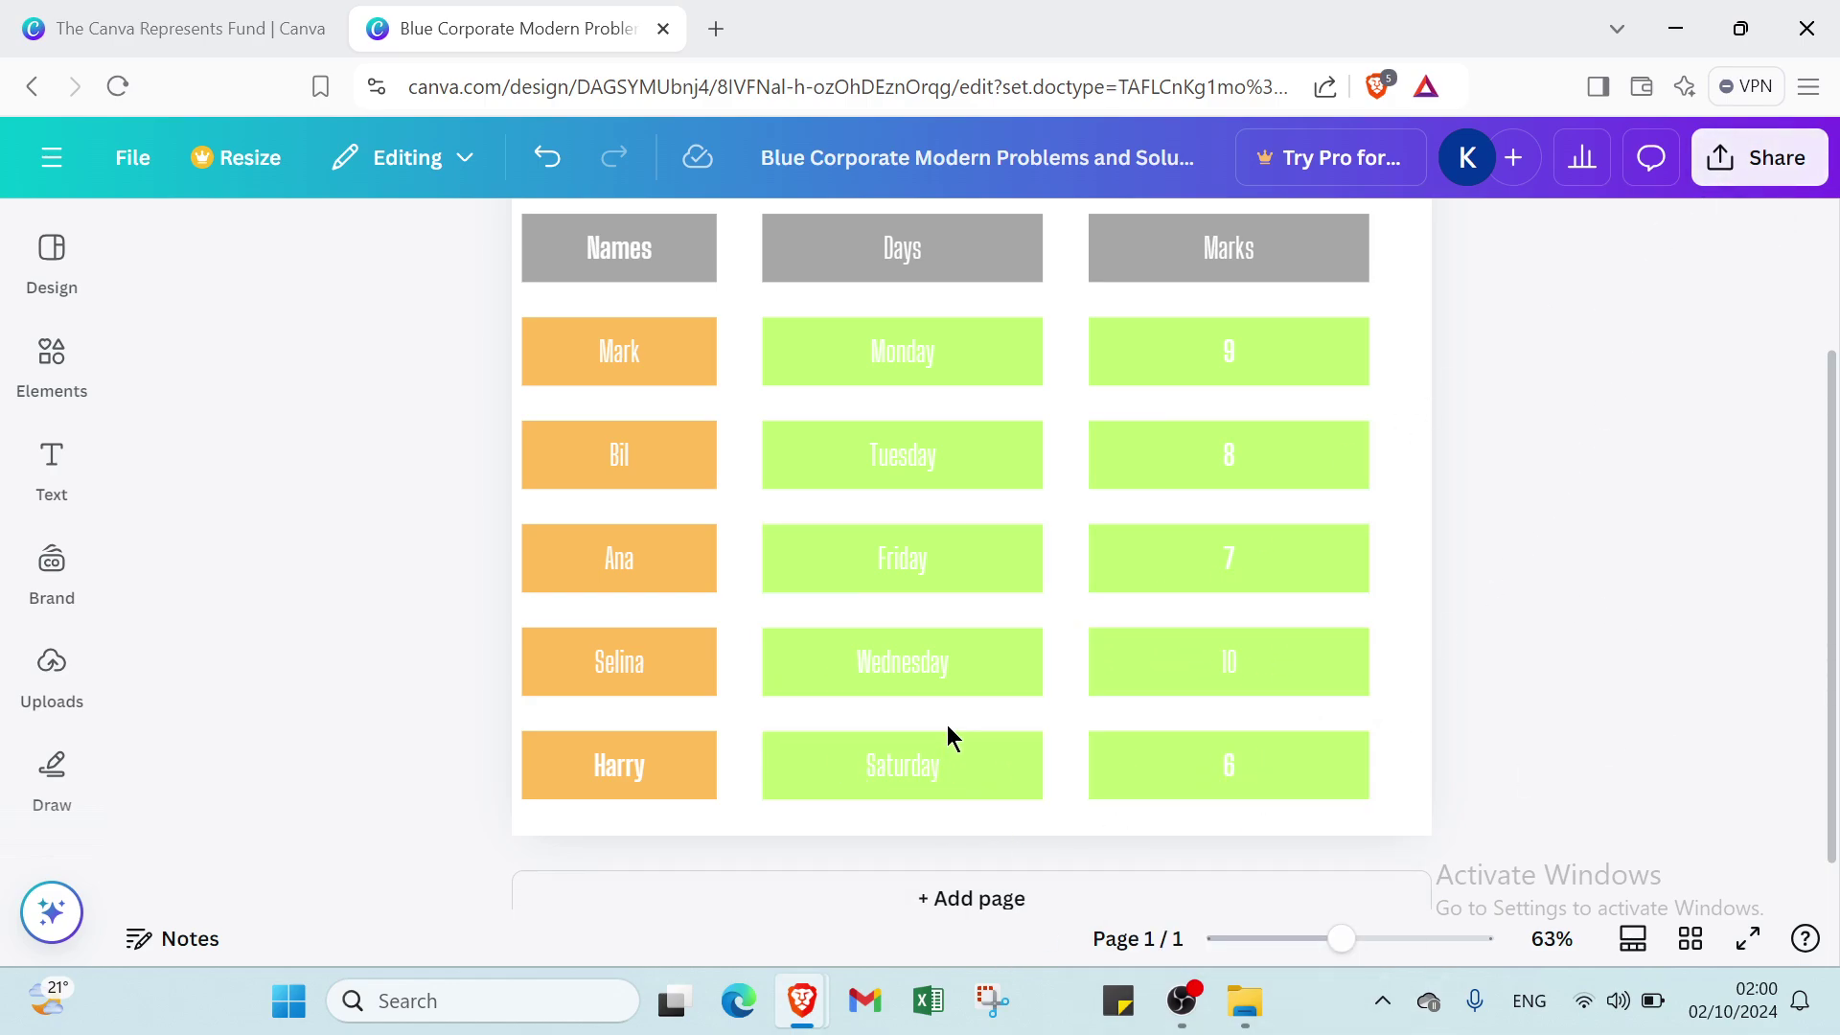
{"action": "scroll", "coordinate": [947, 709], "scroll_direction": "up", "scroll_amount": 2}
{"action": "scroll", "coordinate": [947, 709], "scroll_direction": "down", "scroll_amount": 2}
Step: Leave the design for the Canva home page and switch to the open Canva Represents Fund page
{"action": "left_click", "coordinate": [52, 157]}
{"action": "left_click", "coordinate": [58, 184]}
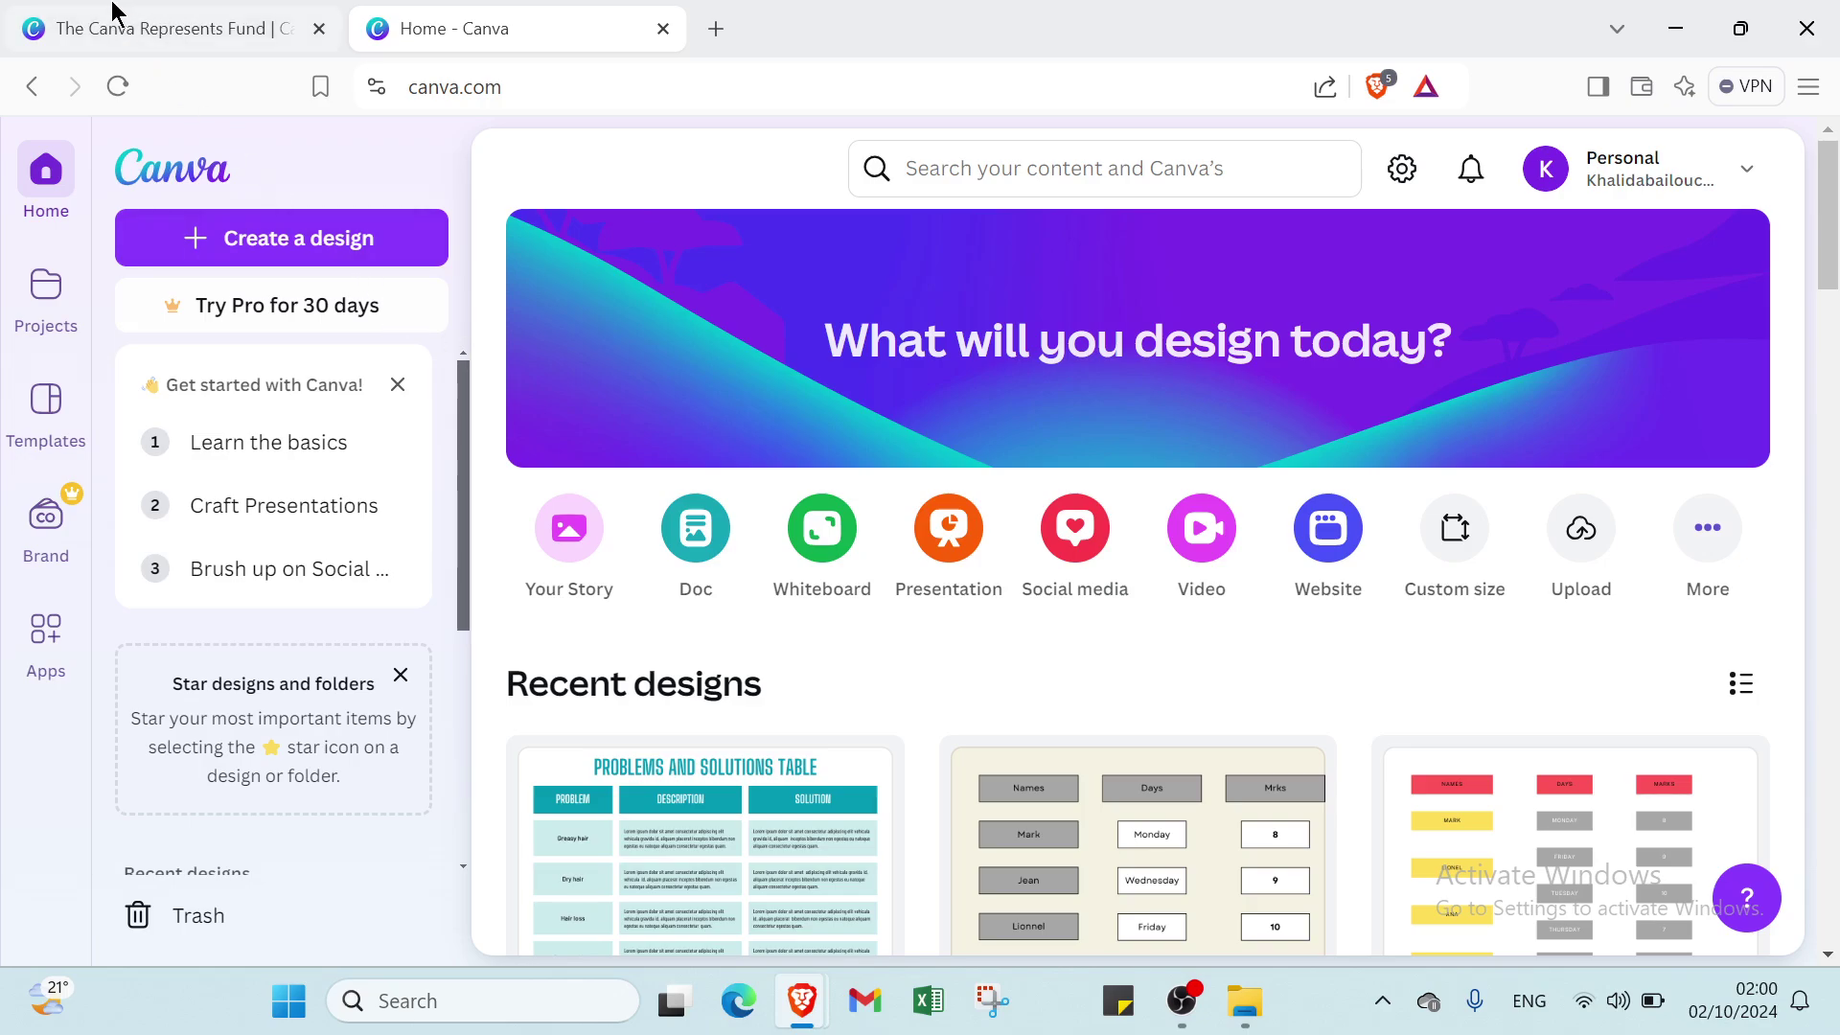
{"action": "left_click", "coordinate": [94, 29]}
{"action": "mouse_move", "coordinate": [306, 169]}
{"action": "scroll", "coordinate": [600, 493], "scroll_direction": "down", "scroll_amount": 2}
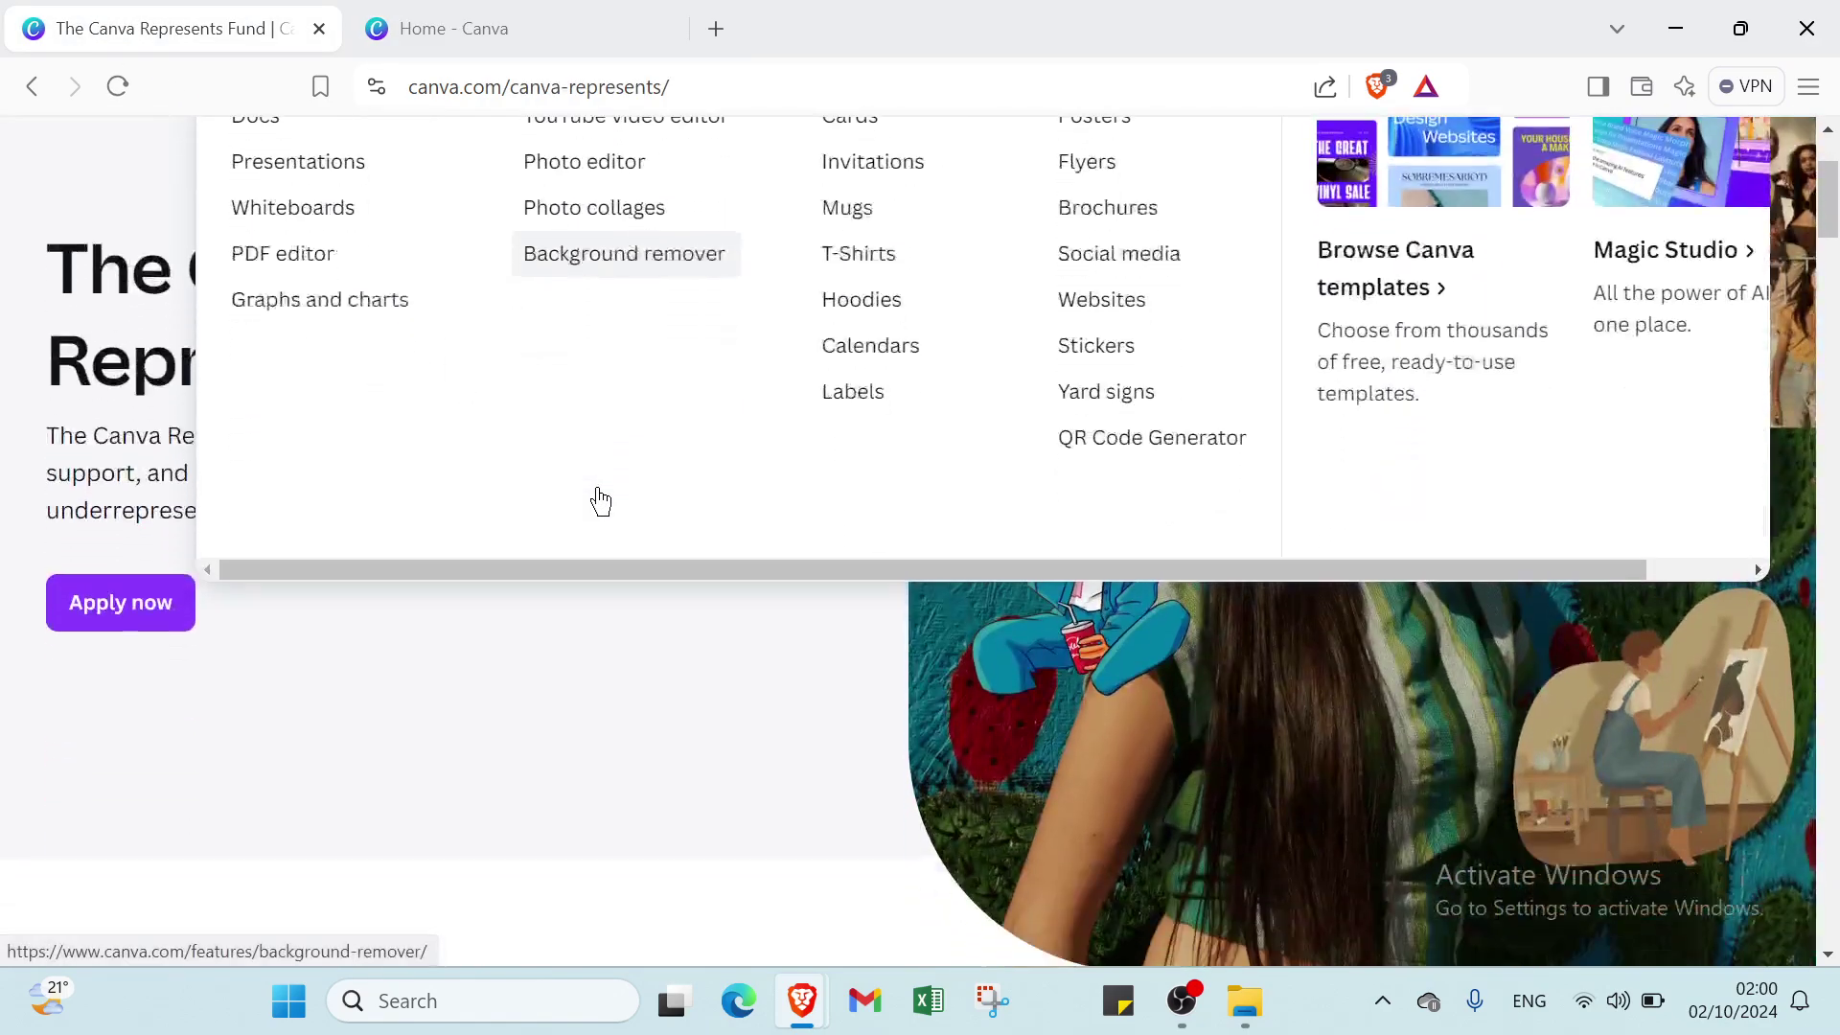
{"action": "scroll", "coordinate": [600, 498], "scroll_direction": "down", "scroll_amount": 6}
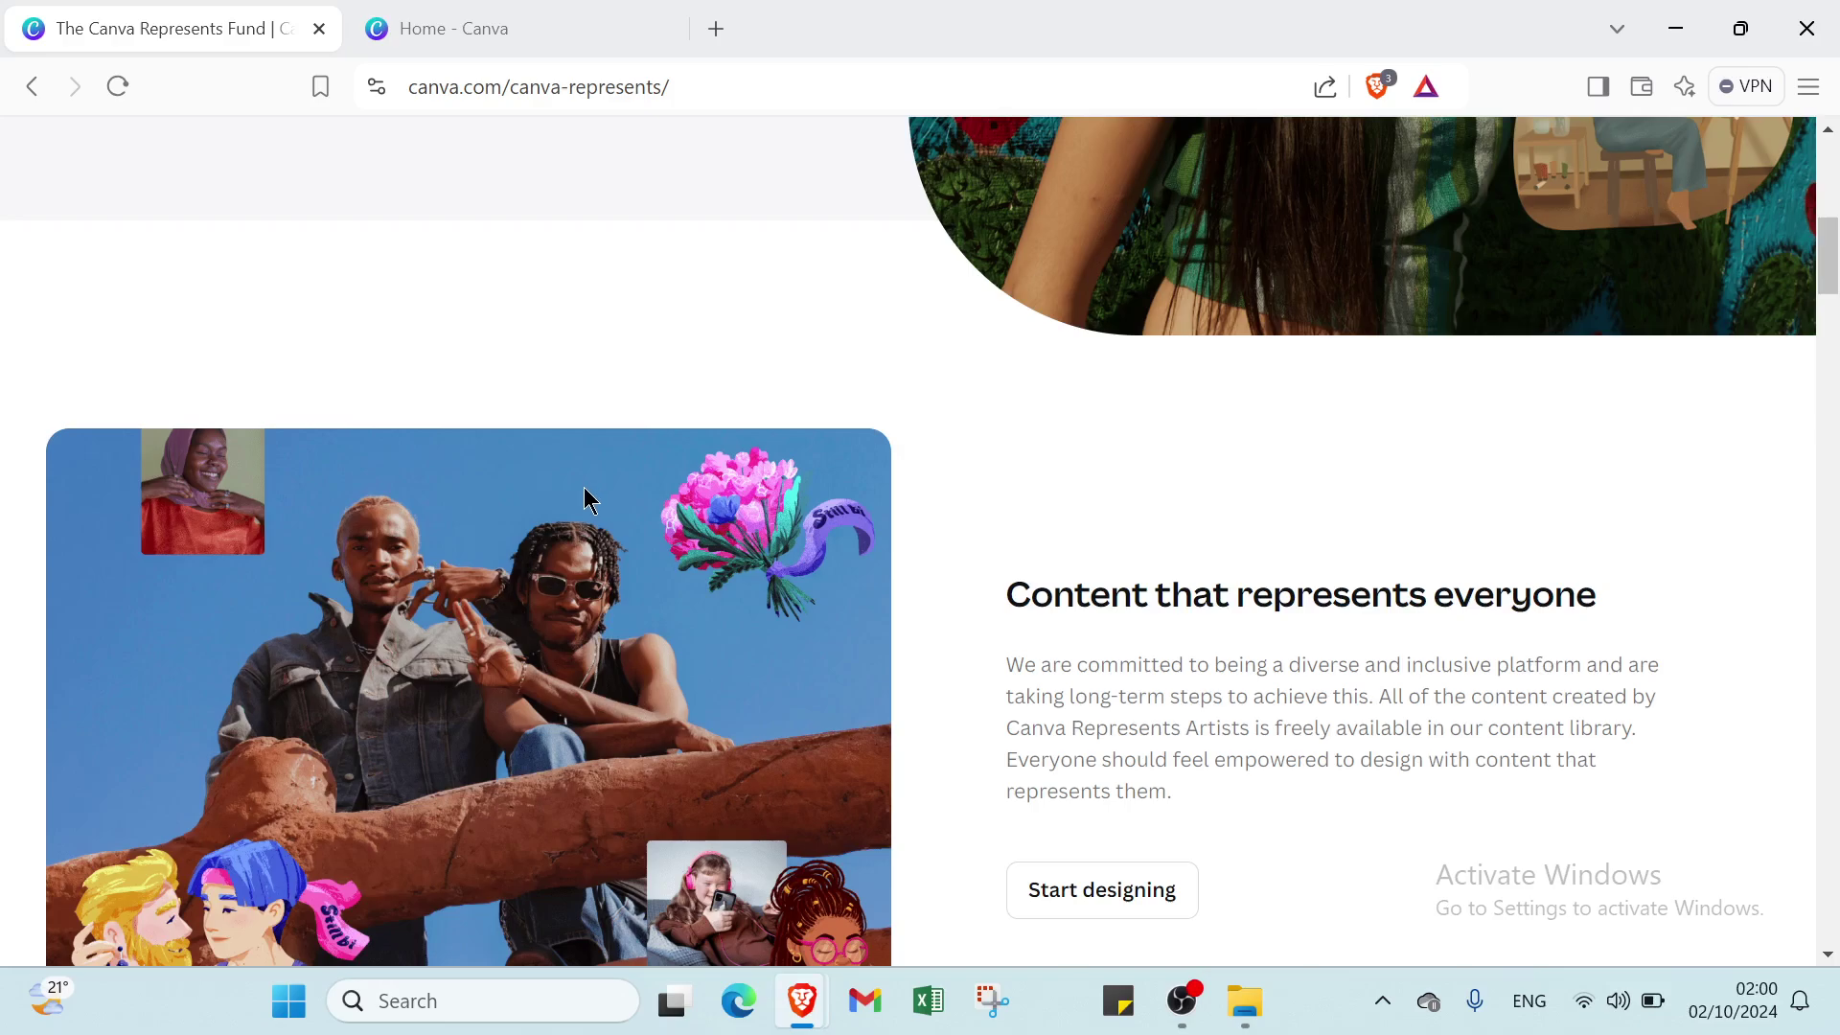
{"action": "scroll", "coordinate": [586, 491], "scroll_direction": "down", "scroll_amount": 3}
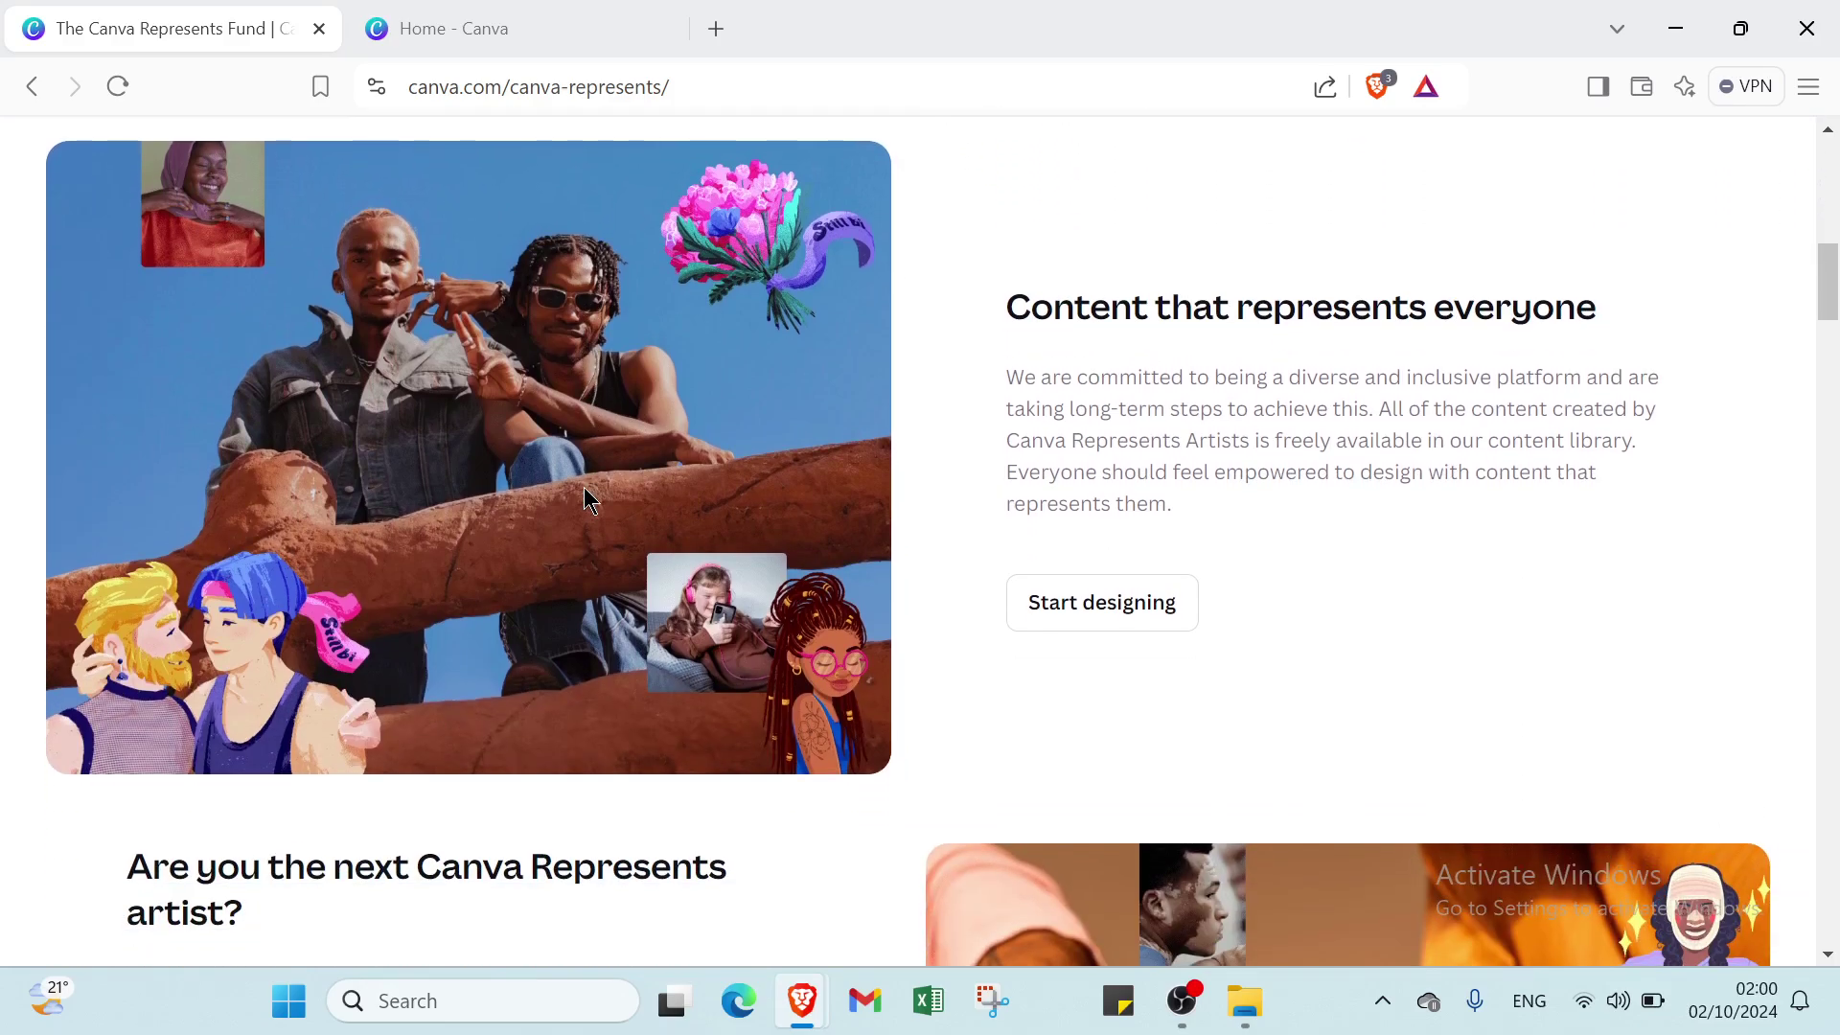
{"action": "scroll", "coordinate": [589, 498], "scroll_direction": "down", "scroll_amount": 5}
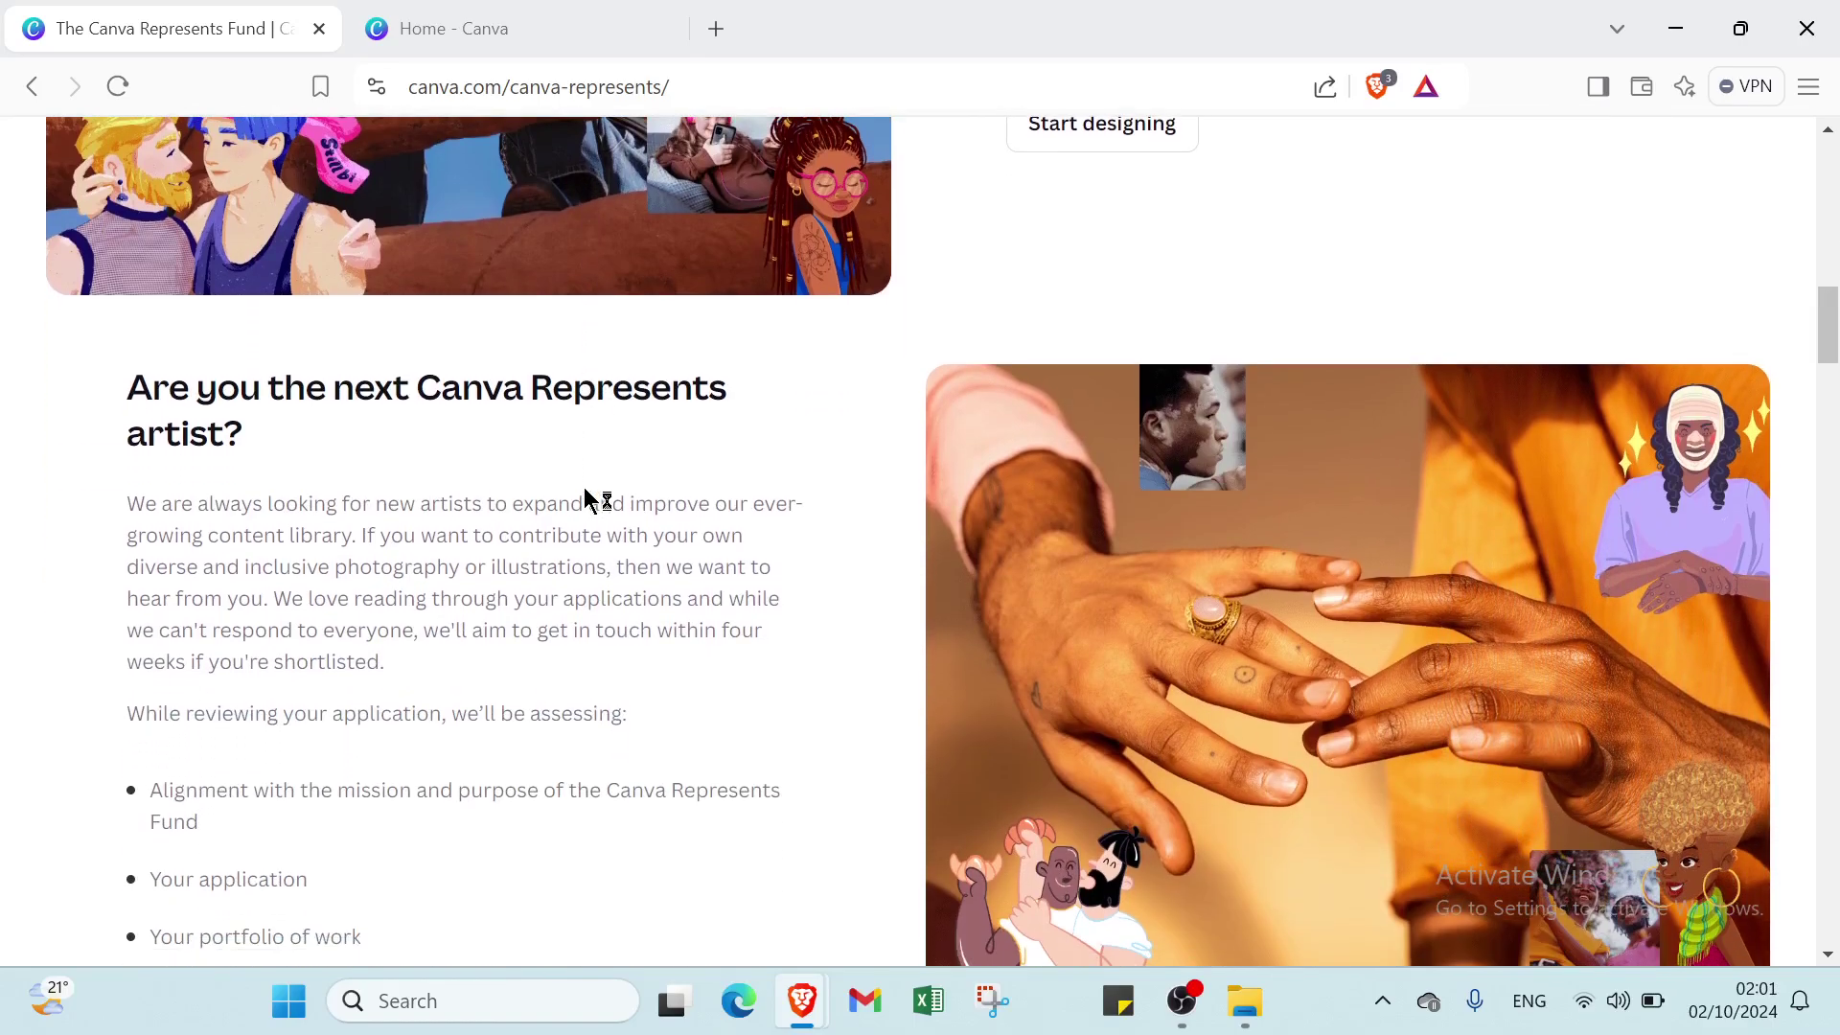
{"action": "scroll", "coordinate": [585, 494], "scroll_direction": "down", "scroll_amount": 1}
{"action": "scroll", "coordinate": [586, 494], "scroll_direction": "up", "scroll_amount": 12}
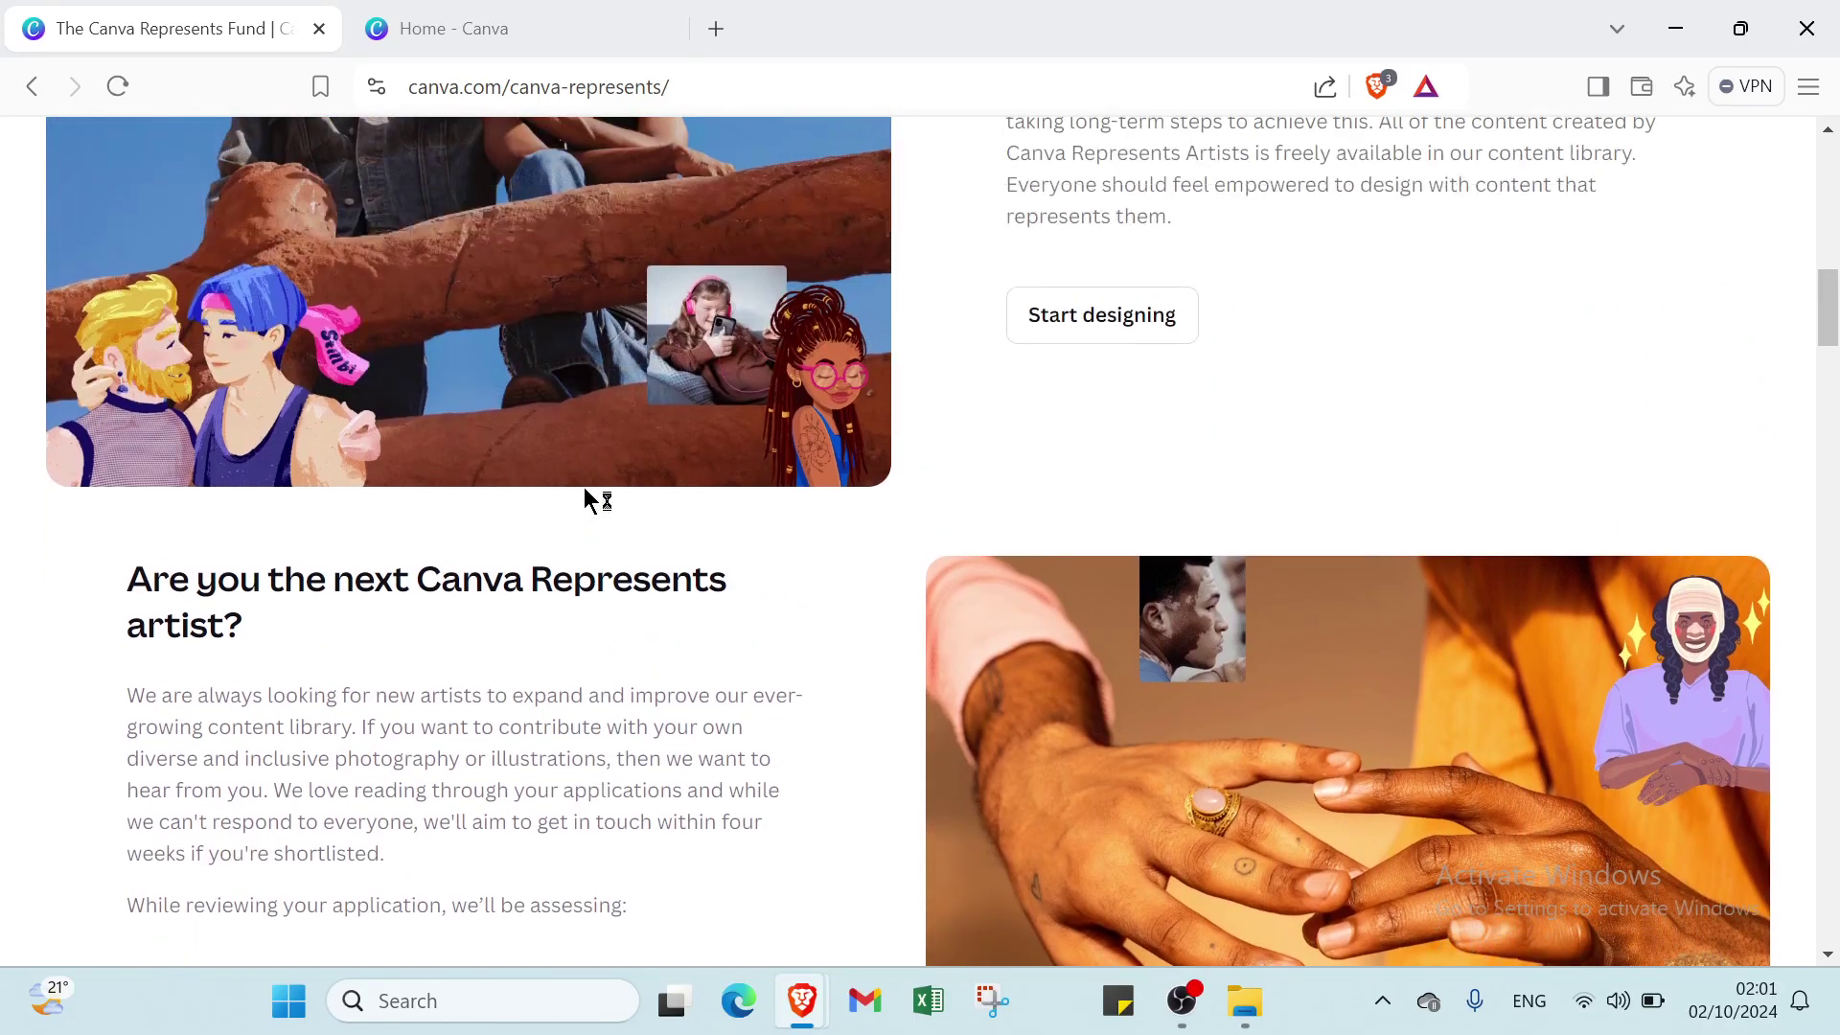
{"action": "scroll", "coordinate": [587, 498], "scroll_direction": "up", "scroll_amount": 6}
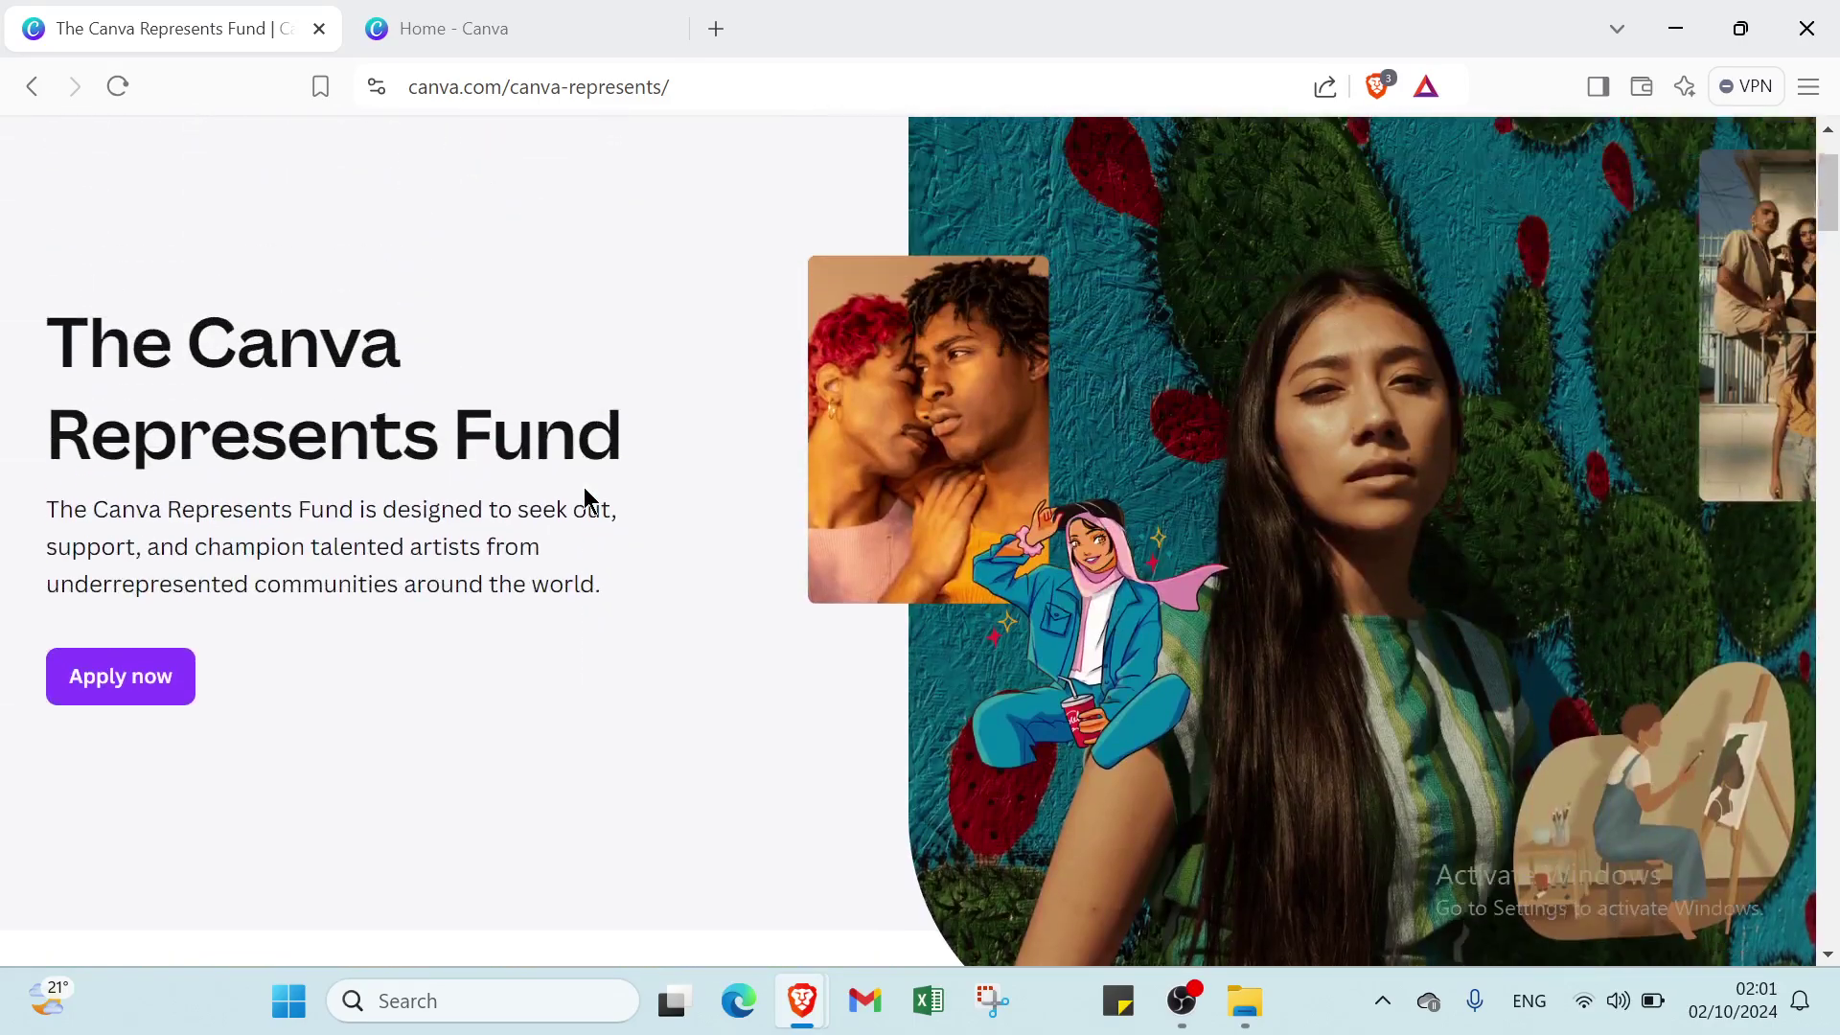
{"action": "scroll", "coordinate": [583, 487], "scroll_direction": "down", "scroll_amount": 1}
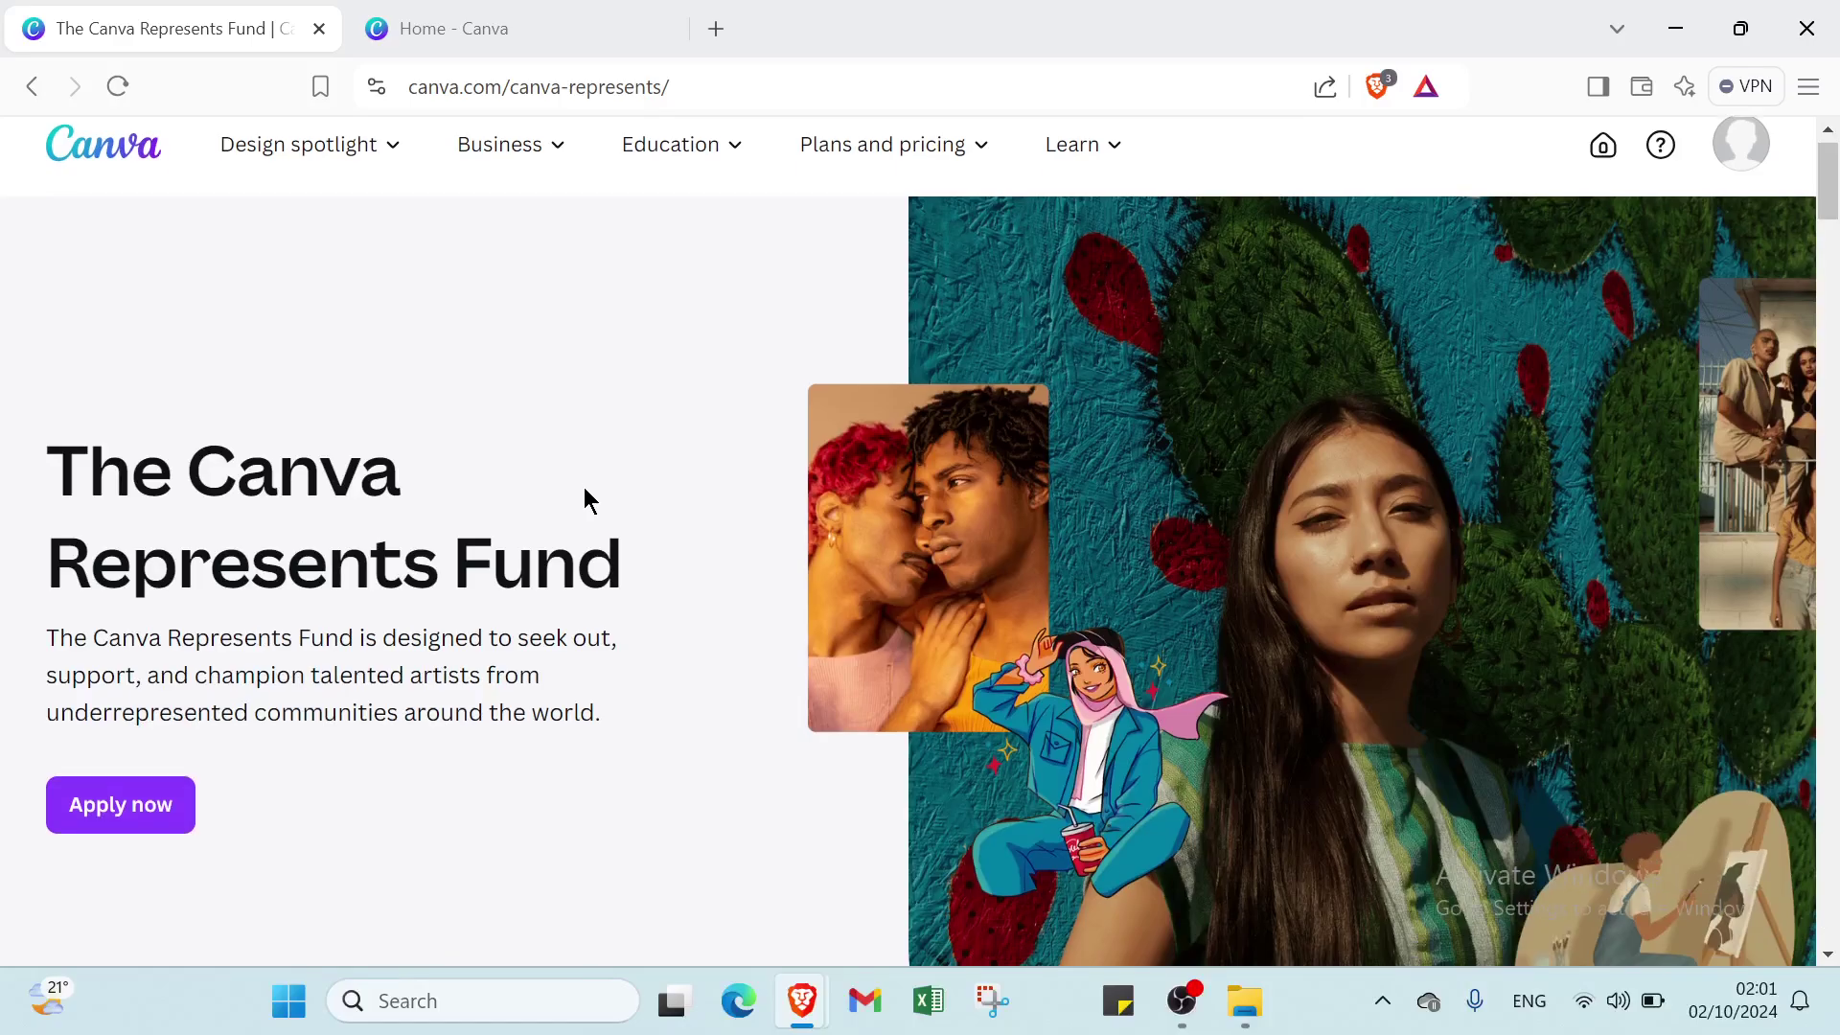
{"action": "scroll", "coordinate": [583, 487], "scroll_direction": "up", "scroll_amount": 1}
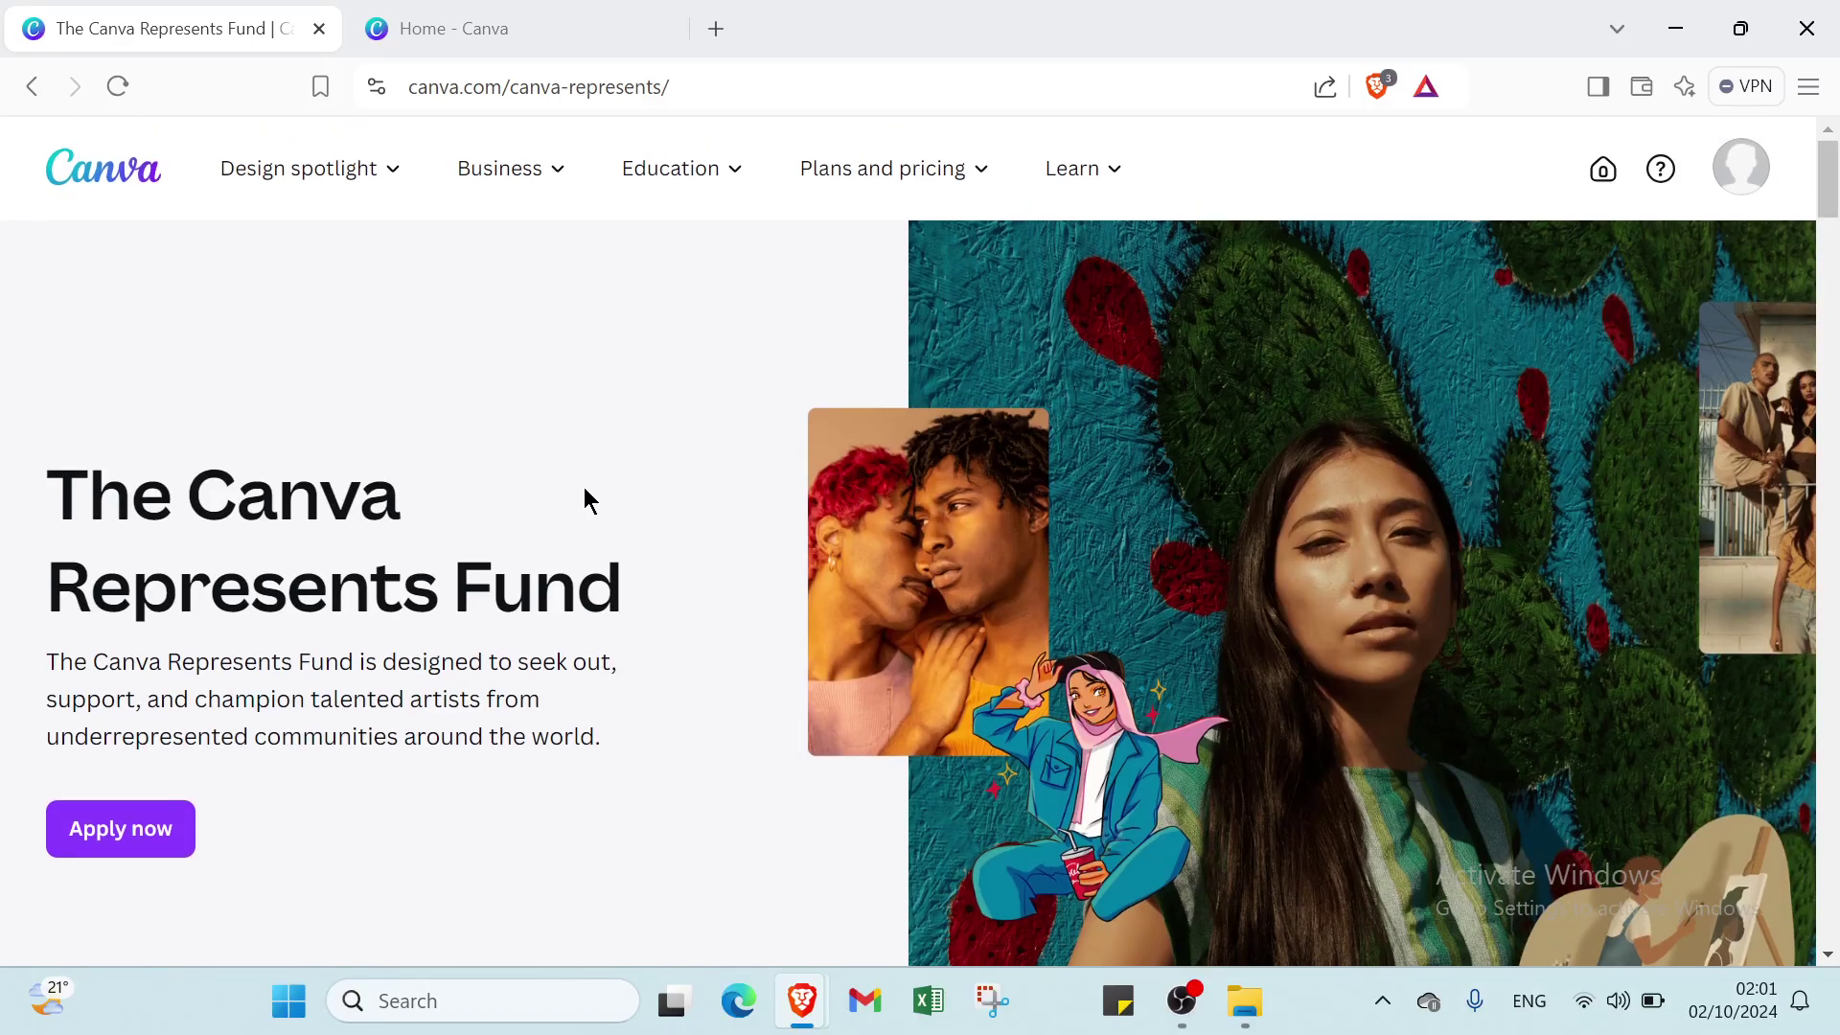